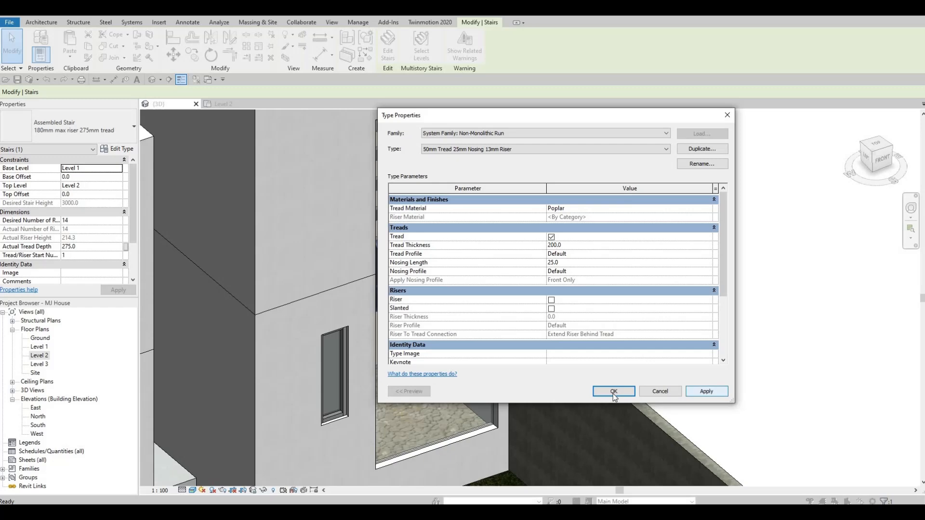
# Accept the stair run type's settings with a 200 mm tread thickness and deselect the stair
pyautogui.click(613, 394)
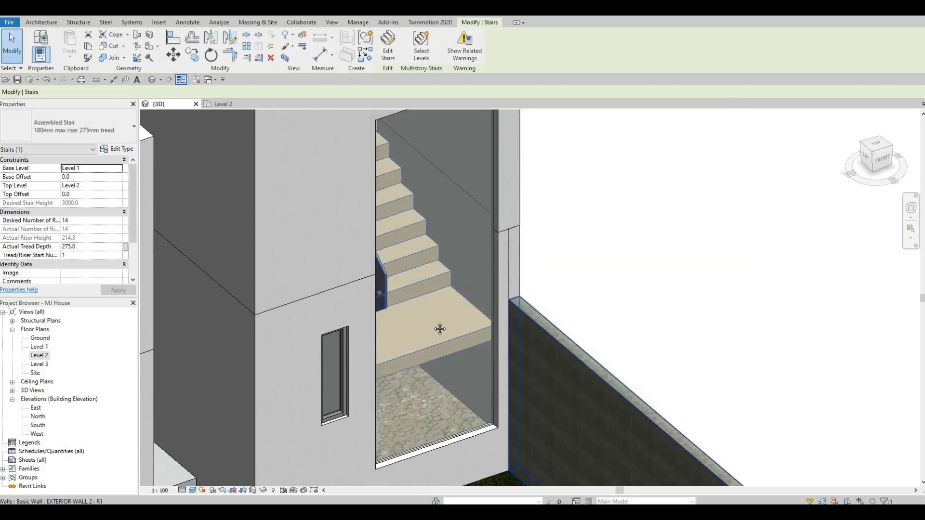
pyautogui.scroll(2, 567, 305)
pyautogui.press('Escape')
pyautogui.scroll(3, 537, 350)
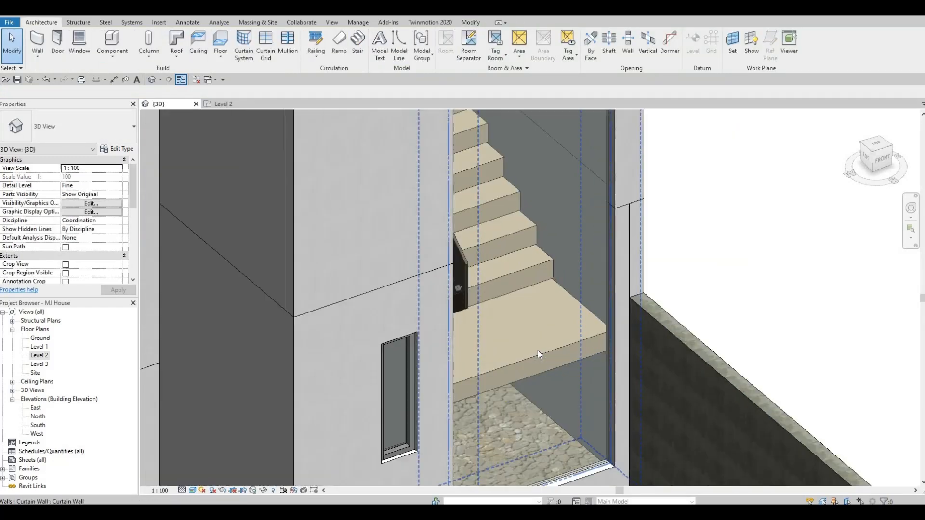
# Set the tread thickness of the stair's 50mm Tread 25mm Nosing 13mm Riser run type to 100 mm
pyautogui.press('Tab')
pyautogui.click(477, 348)
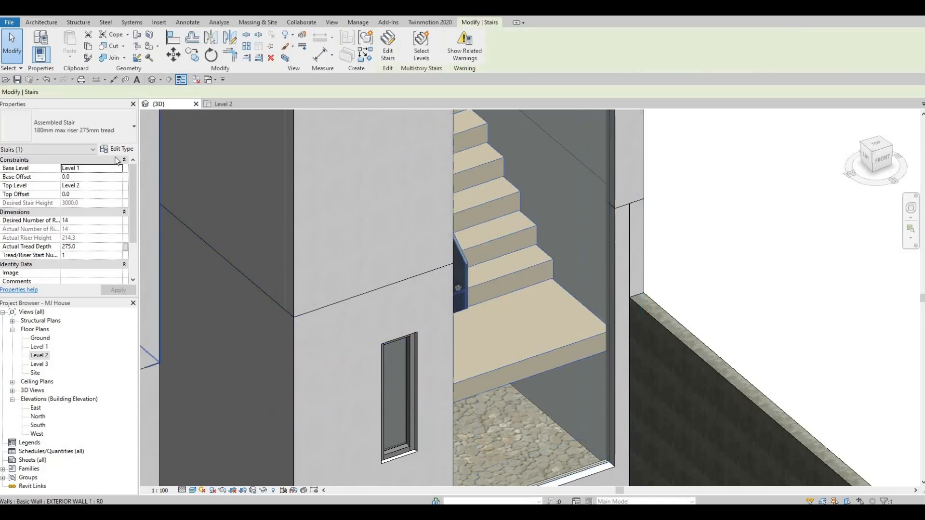
pyautogui.click(118, 149)
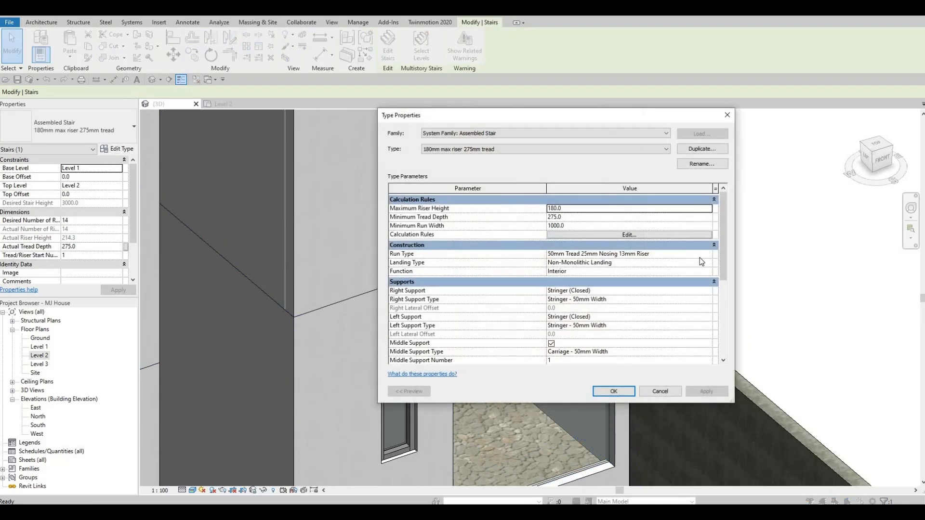
pyautogui.click(709, 255)
pyautogui.click(710, 254)
pyautogui.click(601, 245)
pyautogui.write('100')
pyautogui.click(707, 392)
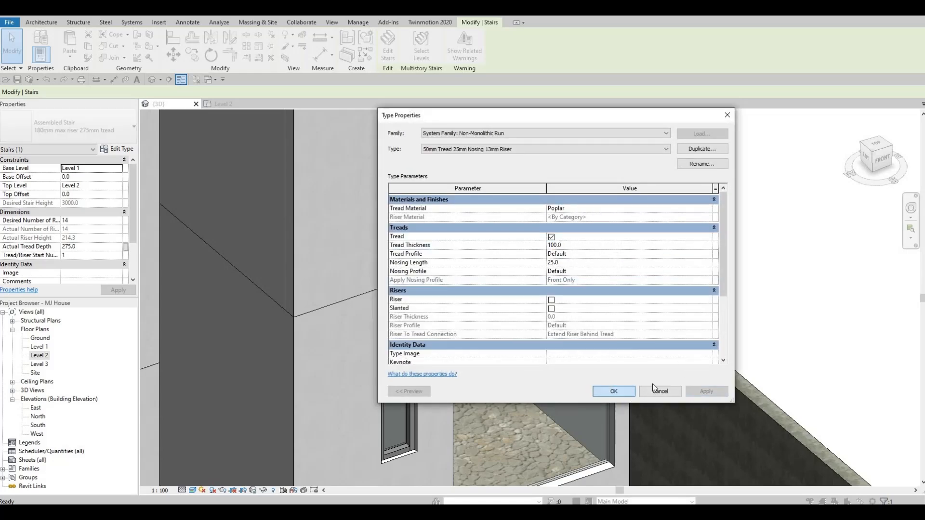
pyautogui.click(656, 389)
pyautogui.click(614, 391)
pyautogui.scroll(-5, 505, 322)
pyautogui.press('Escape')
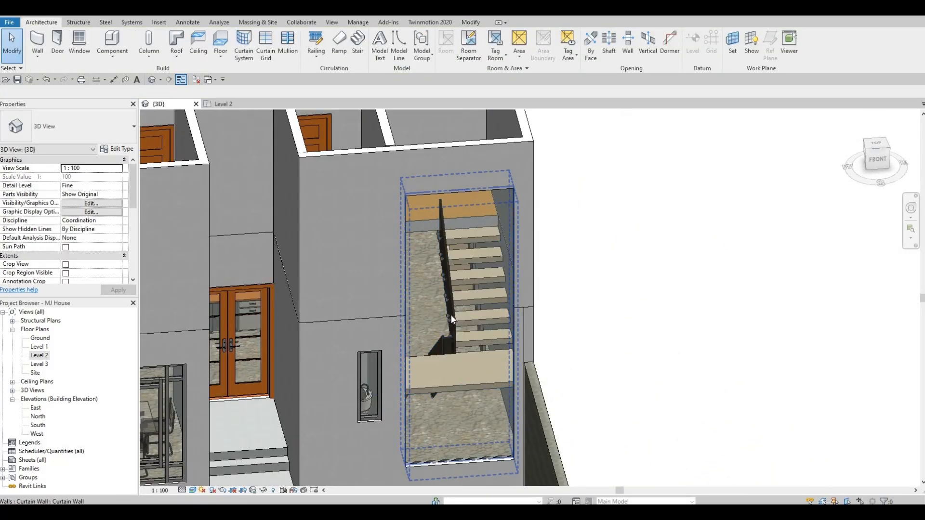
# Open the Level 2 floor plan with nothing selected
pyautogui.keyDown('shift'); pyautogui.moveTo(450, 316); pyautogui.dragTo(543, 322, button='middle'); pyautogui.keyUp('shift')
pyautogui.scroll(-3, 539, 326)
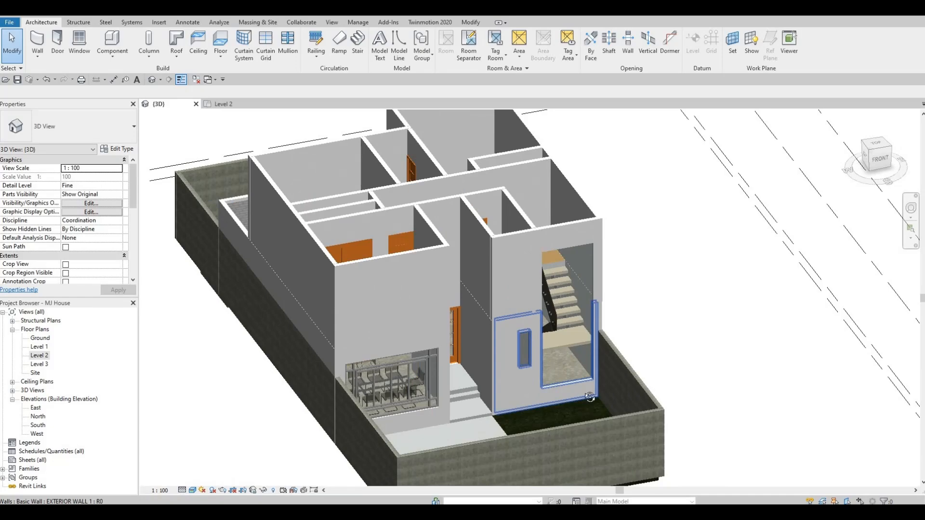
pyautogui.keyDown('shift'); pyautogui.moveTo(557, 369); pyautogui.dragTo(494, 337, button='middle'); pyautogui.keyUp('shift')
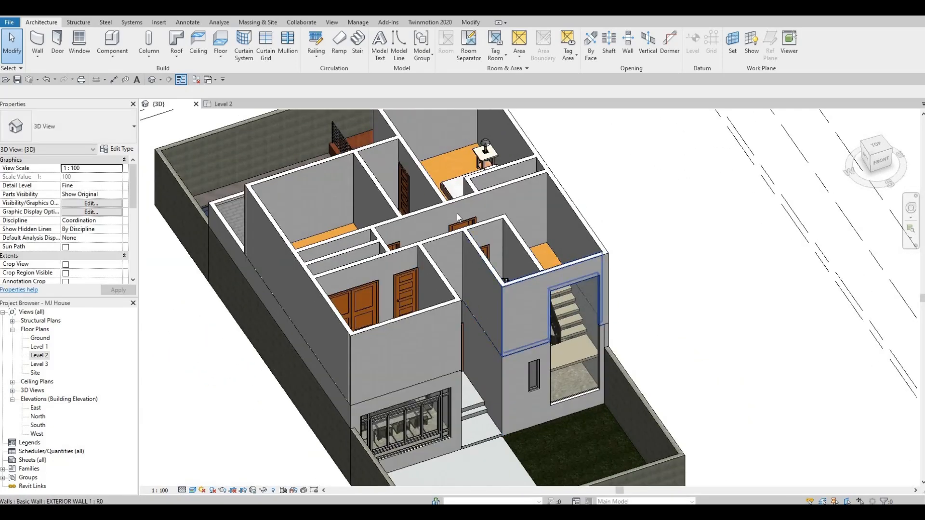
pyautogui.click(583, 287)
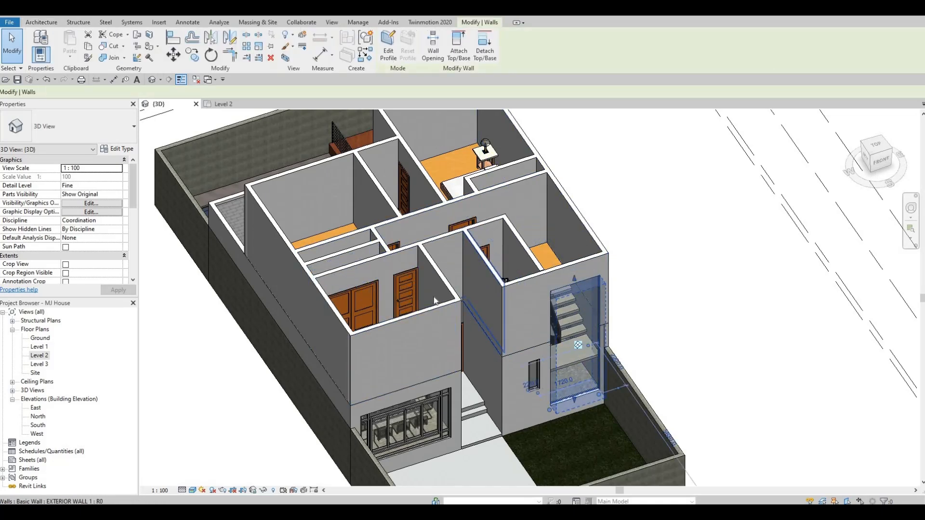
pyautogui.keyDown('shift'); pyautogui.moveTo(417, 308); pyautogui.dragTo(9, 372, button='middle'); pyautogui.keyUp('shift')
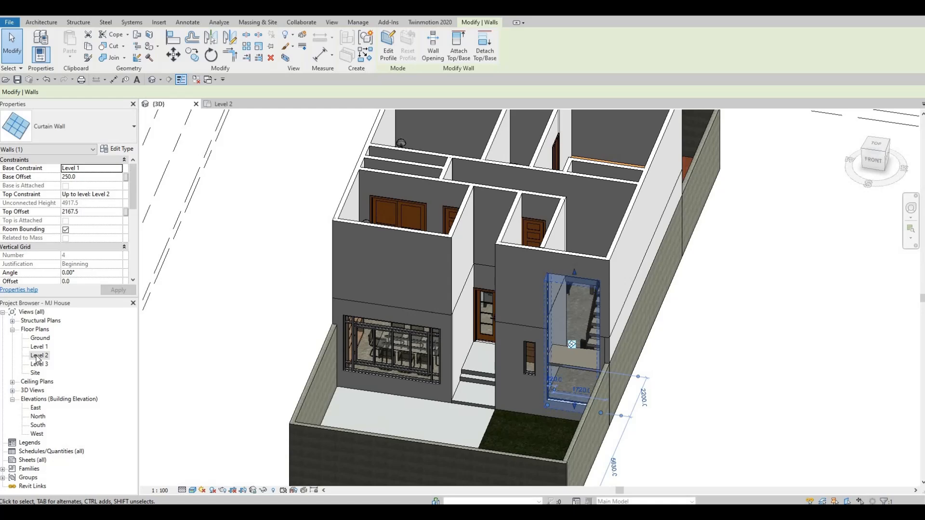
pyautogui.doubleClick(37, 358)
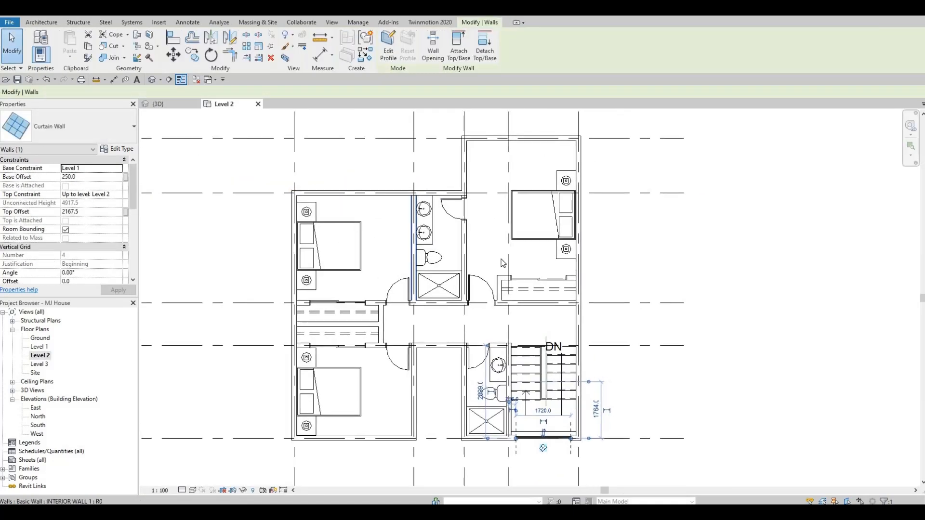
pyautogui.press('Escape')
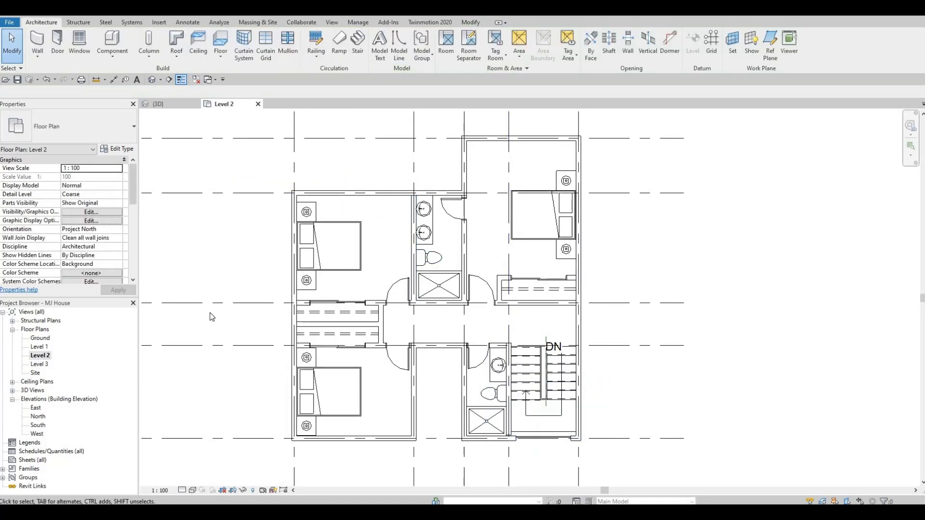
pyautogui.press('F1')
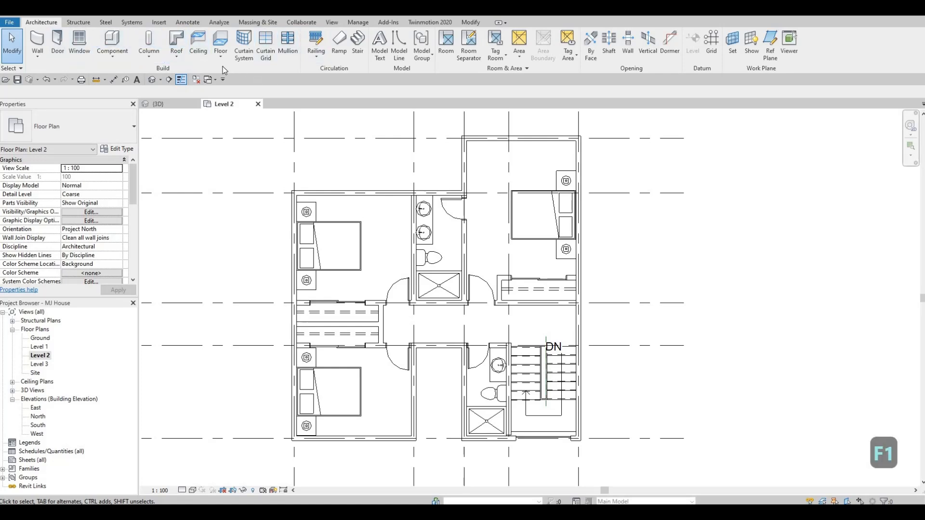
# Start a roof by footprint with the Pick Lines boundary option and set its base level to Level 3
pyautogui.click(182, 44)
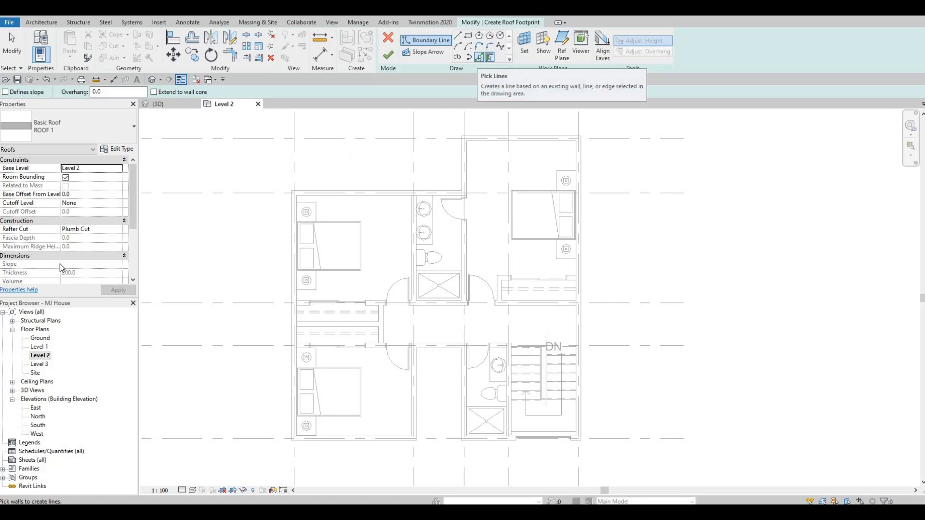
pyautogui.click(478, 57)
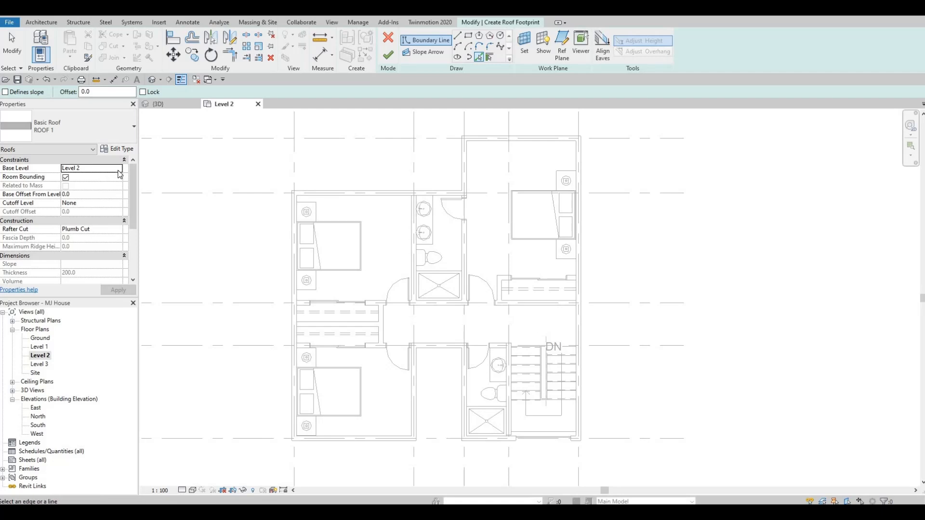
pyautogui.click(96, 168)
pyautogui.click(74, 198)
# Pick the inner faces of the rear walls, the stair-side walls and the front bathroom's recess wall as roof boundary lines
pyautogui.click(374, 196)
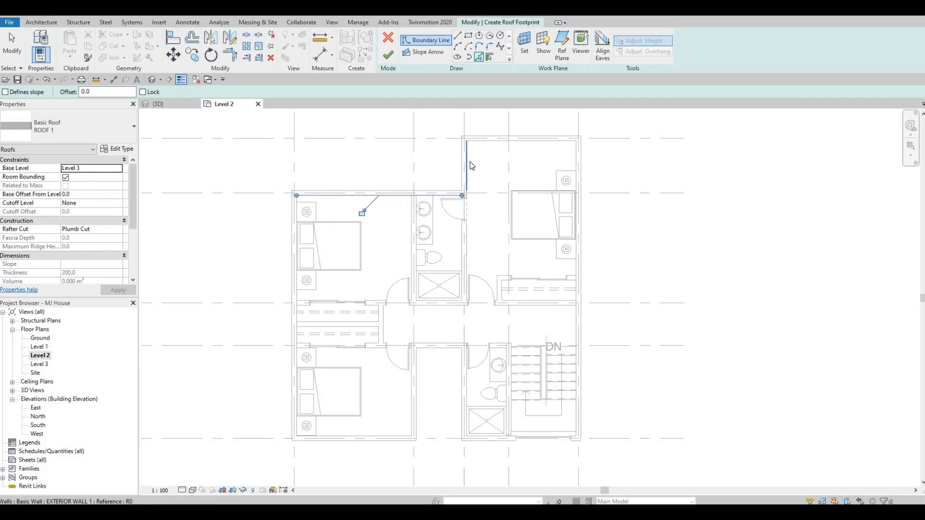
pyautogui.click(486, 147)
pyautogui.click(584, 152)
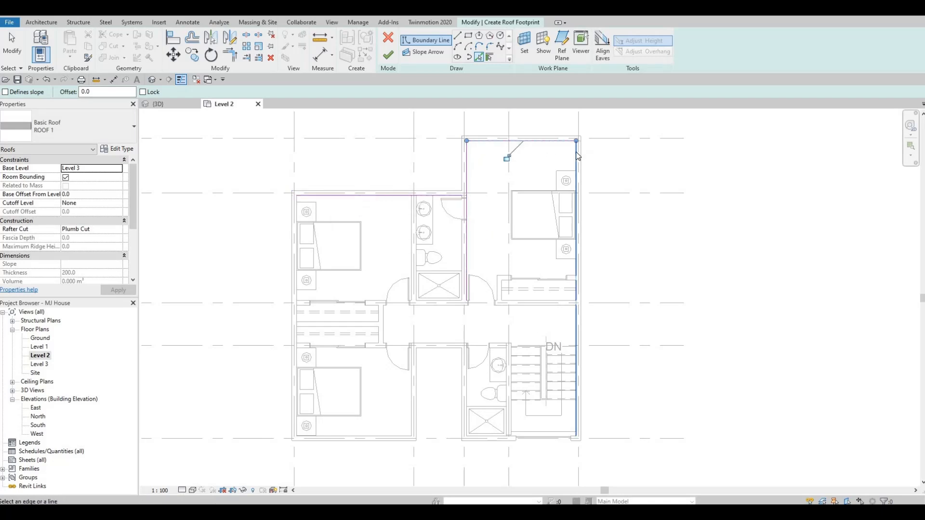
pyautogui.click(572, 269)
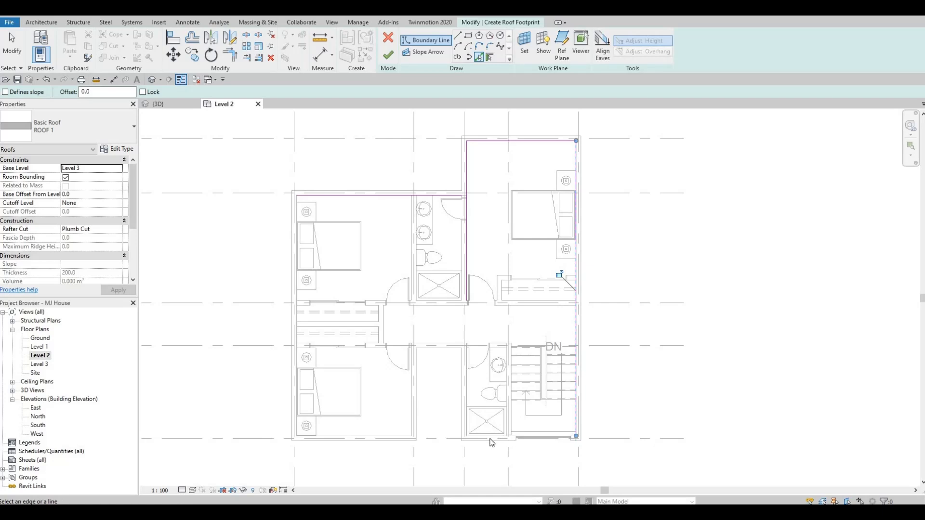
pyautogui.scroll(5, 491, 442)
pyautogui.click(271, 356)
pyautogui.scroll(-3, 450, 270)
pyautogui.click(449, 268)
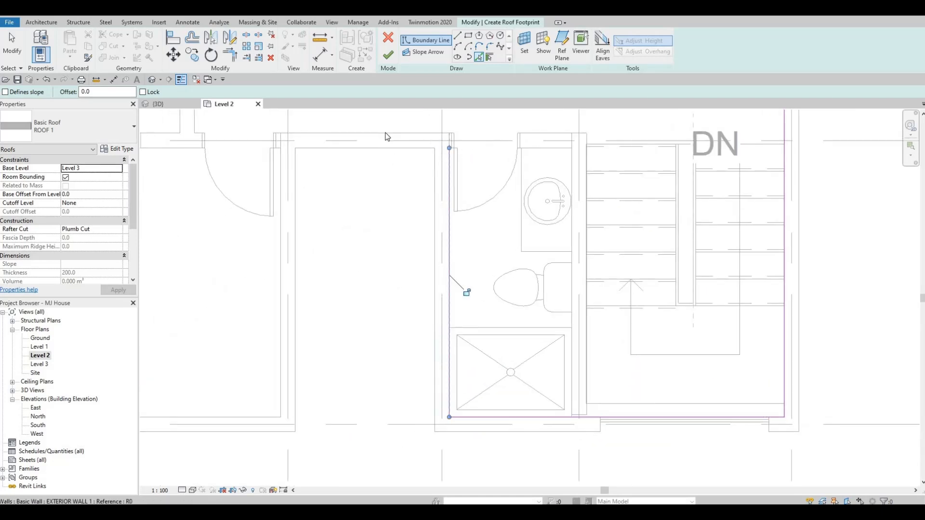
# Add roof boundary lines along the front recess's back wall, the front bedroom's outer walls and the house's long bedroom-side wall
pyautogui.click(380, 138)
pyautogui.click(281, 335)
pyautogui.moveTo(301, 413); pyautogui.dragTo(486, 397, button='middle')
pyautogui.click(335, 403)
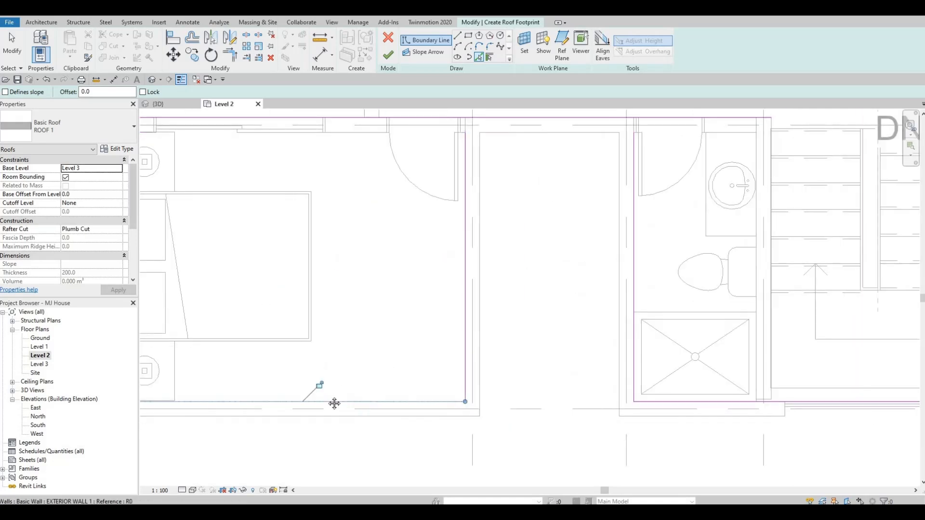
pyautogui.scroll(-2, 336, 383)
pyautogui.moveTo(227, 236); pyautogui.dragTo(235, 283, button='middle')
pyautogui.click(216, 337)
pyautogui.moveTo(315, 306); pyautogui.dragTo(379, 337, button='middle')
pyautogui.scroll(-1, 386, 357)
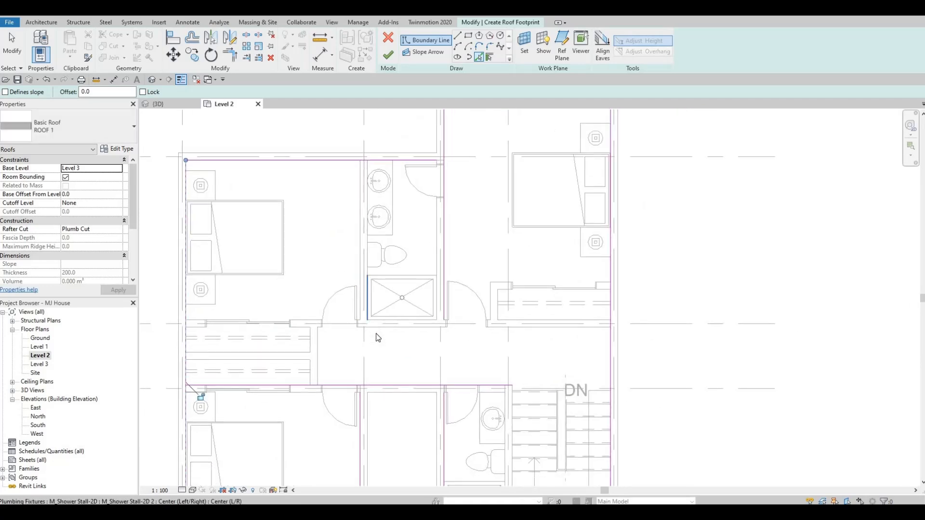
# Trim the roof boundary lines into corners at both ends of the front recess's back wall
pyautogui.press('Escape')
pyautogui.press('Escape')
pyautogui.press('Escape')
pyautogui.press('t')
pyautogui.press('r')
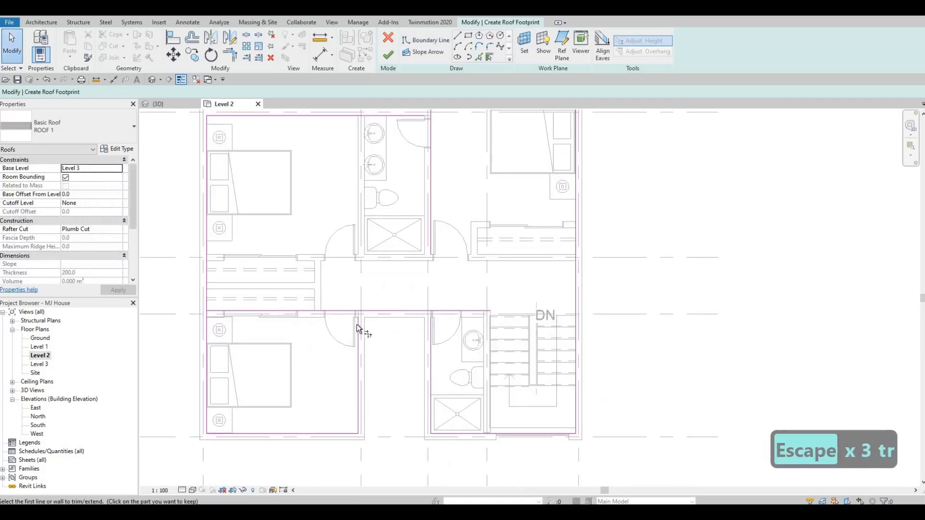
pyautogui.click(358, 333)
pyautogui.click(417, 310)
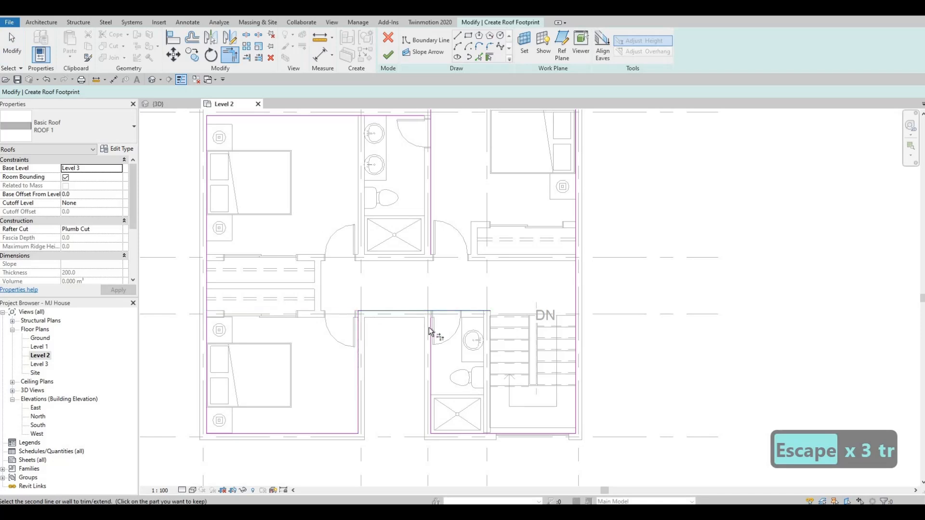
pyautogui.click(431, 381)
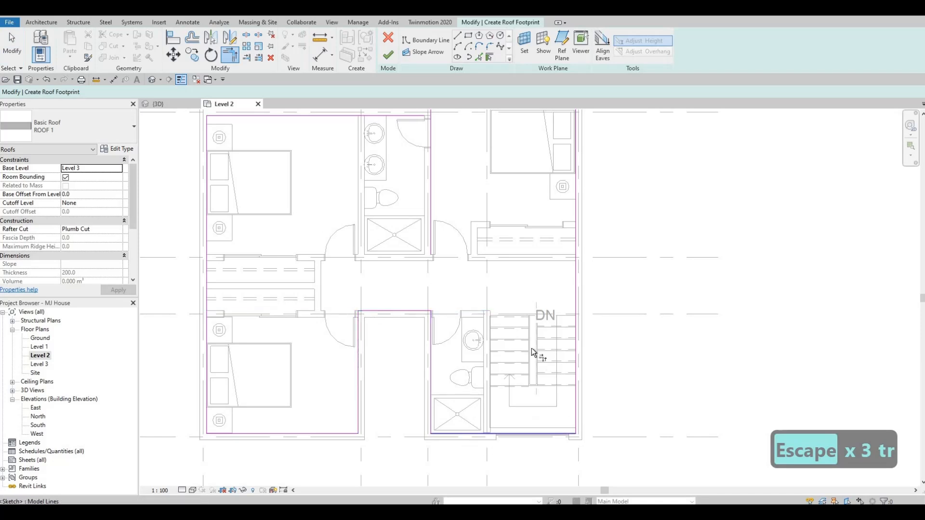
# Trim the roof boundary lines into a corner where the rear wall steps back beside the upper bathroom
pyautogui.moveTo(467, 149); pyautogui.dragTo(440, 323, button='middle')
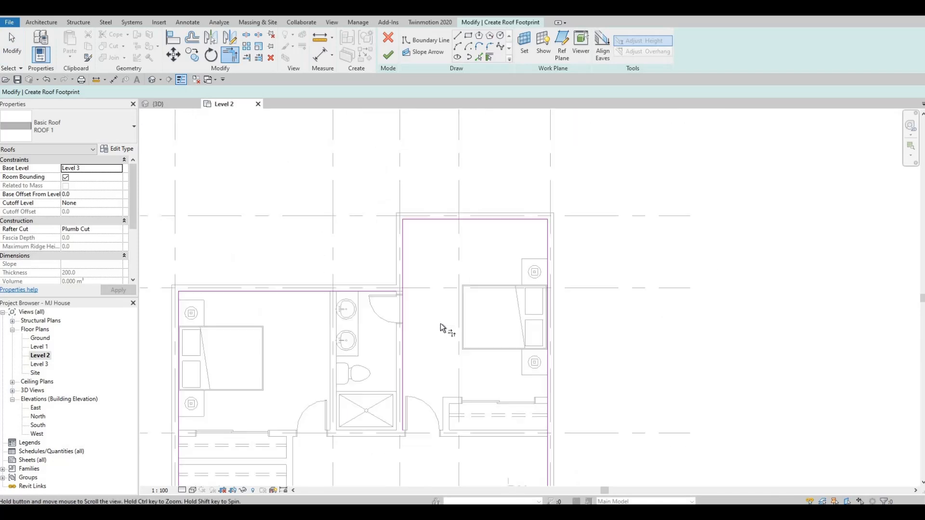
pyautogui.moveTo(403, 277); pyautogui.dragTo(433, 268, button='middle')
pyautogui.click(403, 282)
pyautogui.click(435, 264)
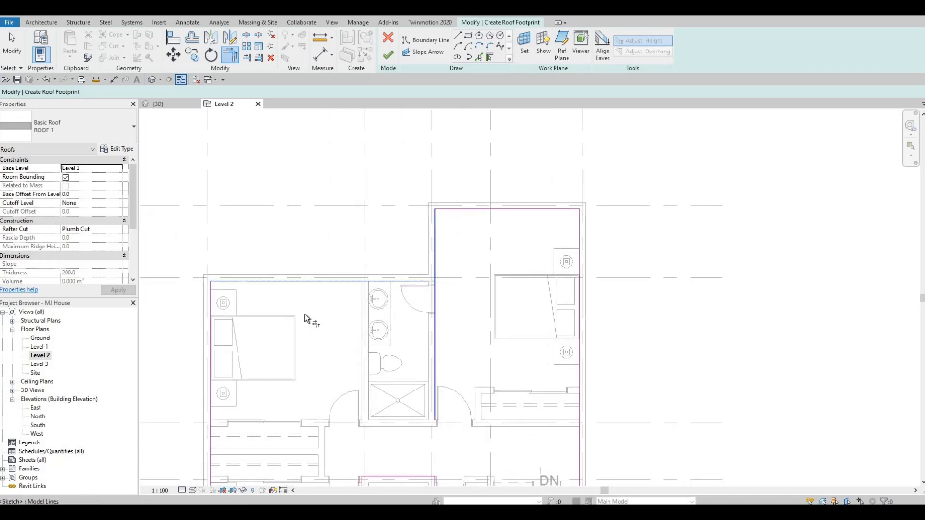
# Check the closed roof boundary around the whole plan and finish the footprint sketch
pyautogui.moveTo(349, 307); pyautogui.dragTo(386, 241, button='middle')
pyautogui.scroll(-1, 385, 241)
pyautogui.moveTo(300, 465); pyautogui.dragTo(295, 376, button='middle')
pyautogui.scroll(1, 392, 328)
pyautogui.moveTo(392, 328); pyautogui.dragTo(426, 314, button='middle')
pyautogui.scroll(-2, 336, 351)
pyautogui.moveTo(520, 326); pyautogui.dragTo(373, 330, button='middle')
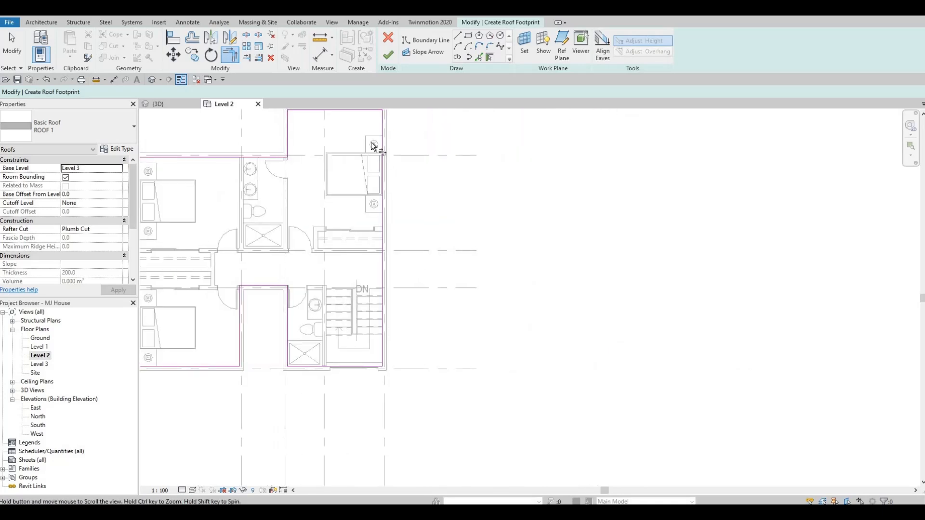
pyautogui.moveTo(374, 147); pyautogui.dragTo(399, 165, button='middle')
pyautogui.click(388, 57)
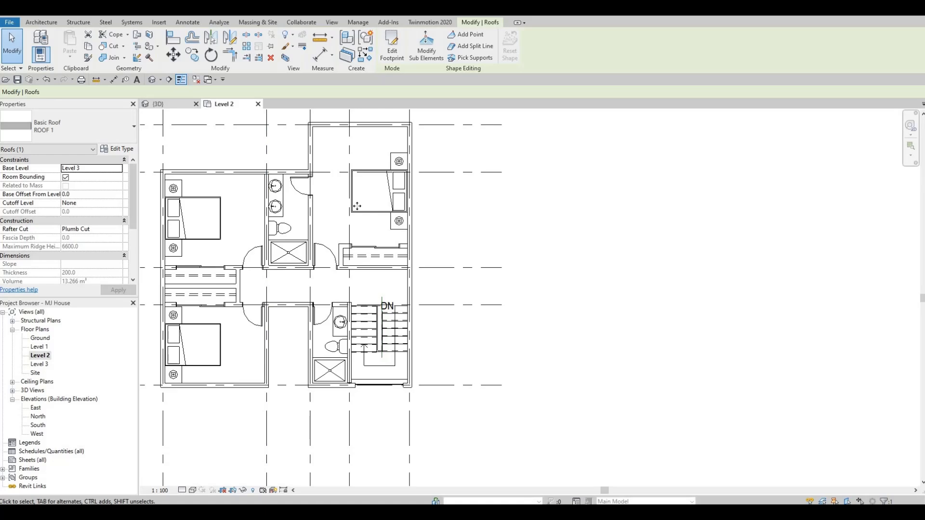
# Switch to the 3D view to inspect the new roof and clear its selection
pyautogui.click(172, 110)
pyautogui.press('capslock')
pyautogui.keyDown('shift'); pyautogui.moveTo(315, 291); pyautogui.dragTo(316, 291, button='middle'); pyautogui.keyUp('shift')
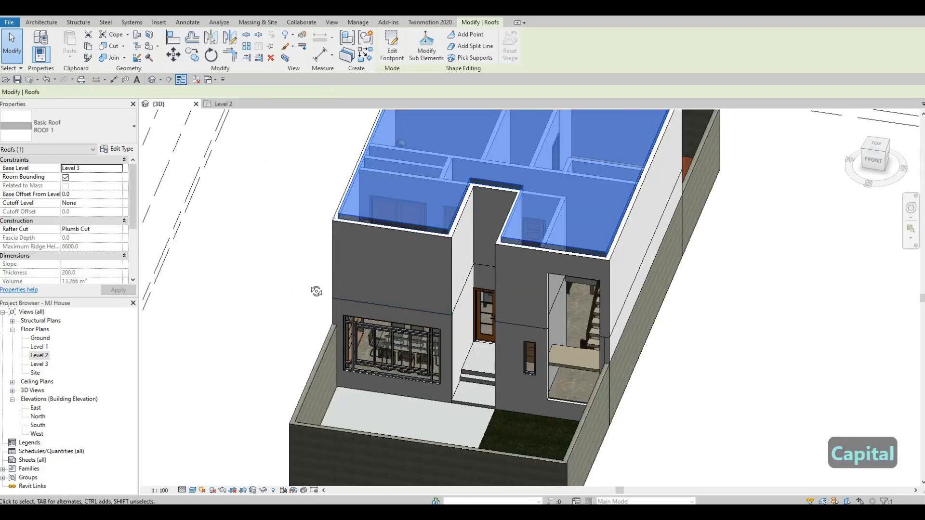
pyautogui.keyDown('shift'); pyautogui.moveTo(439, 273); pyautogui.dragTo(388, 319, button='middle'); pyautogui.keyUp('shift')
pyautogui.press('Escape')
pyautogui.press('Escape')
pyautogui.press('Escape')
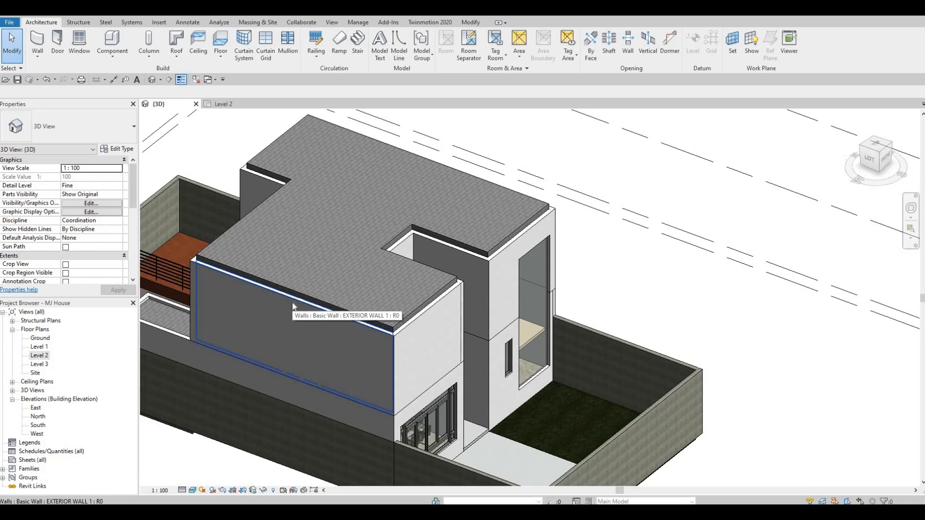
# Set the top offset of the connected chain of Level 2 exterior walls to 400 mm and deselect them
pyautogui.press('Tab')
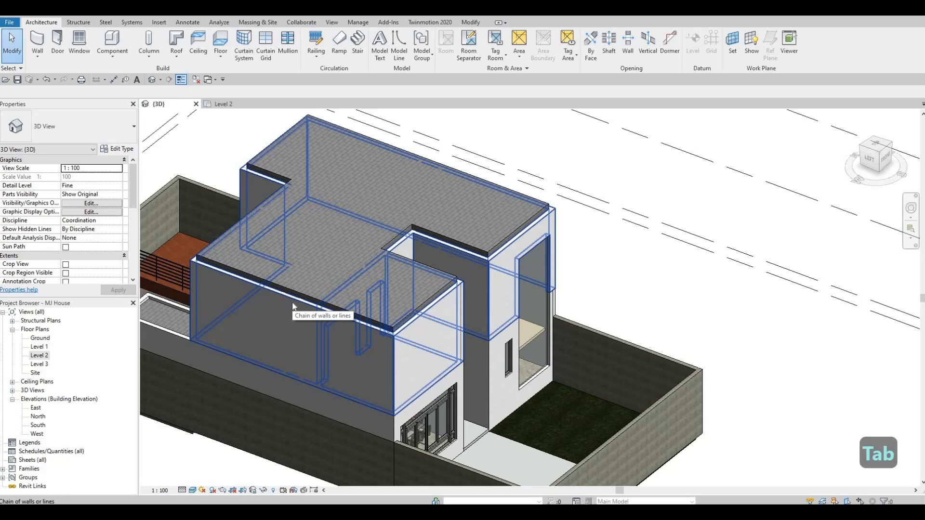
pyautogui.click(292, 306)
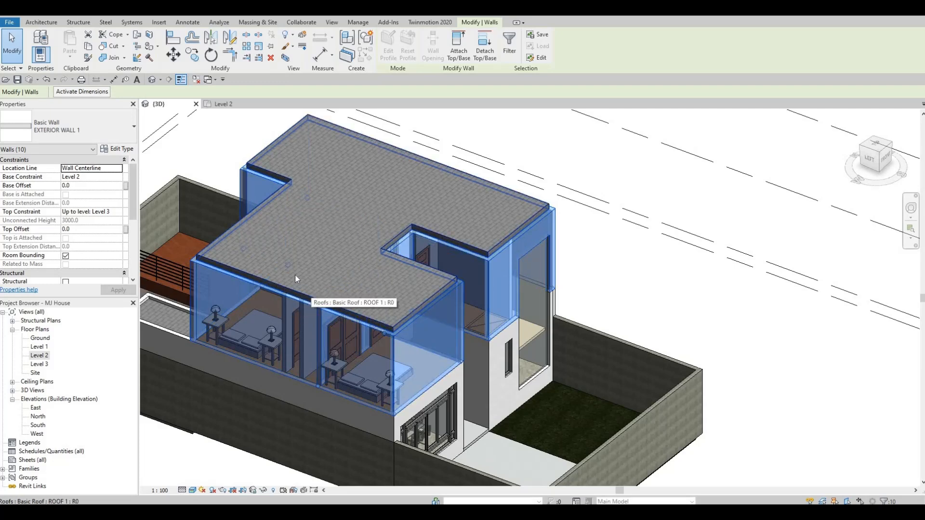
pyautogui.click(81, 230)
pyautogui.write('400')
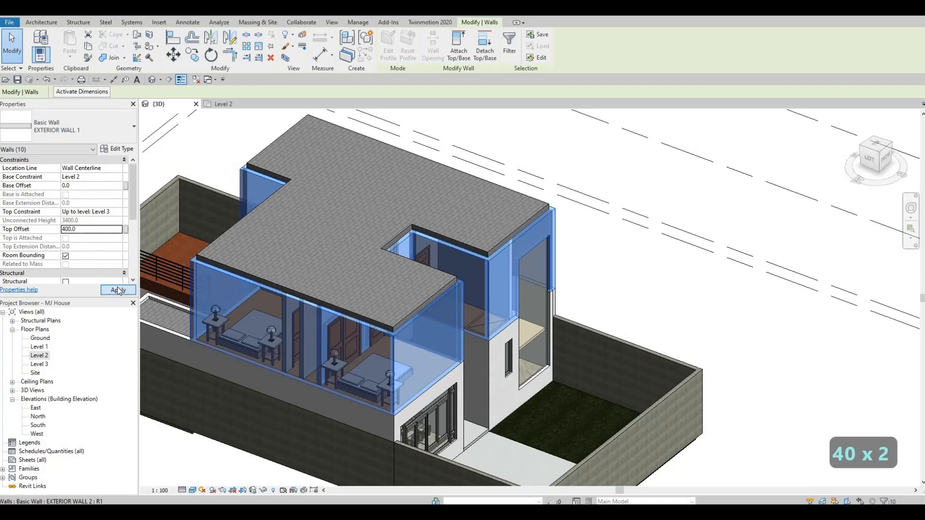
pyautogui.click(118, 290)
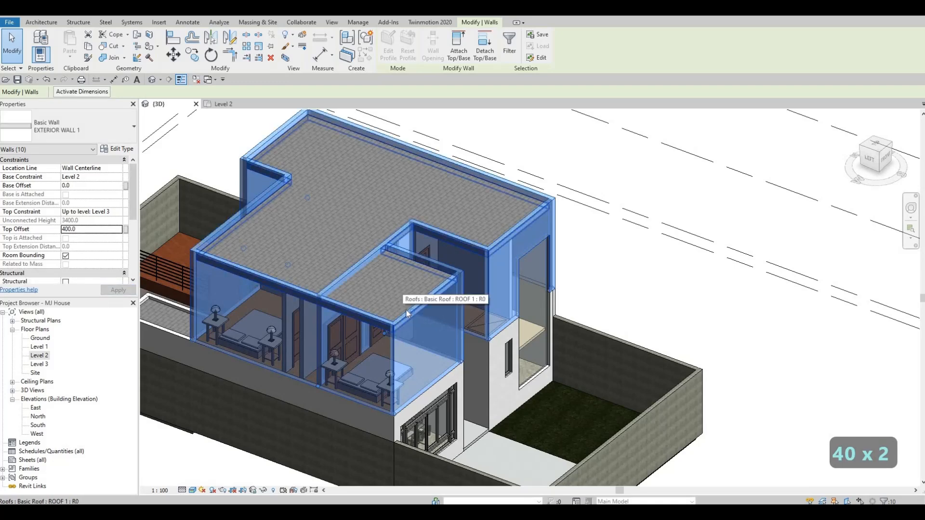
pyautogui.scroll(5, 384, 297)
pyautogui.press('Escape')
pyautogui.press('Escape')
pyautogui.press('Escape')
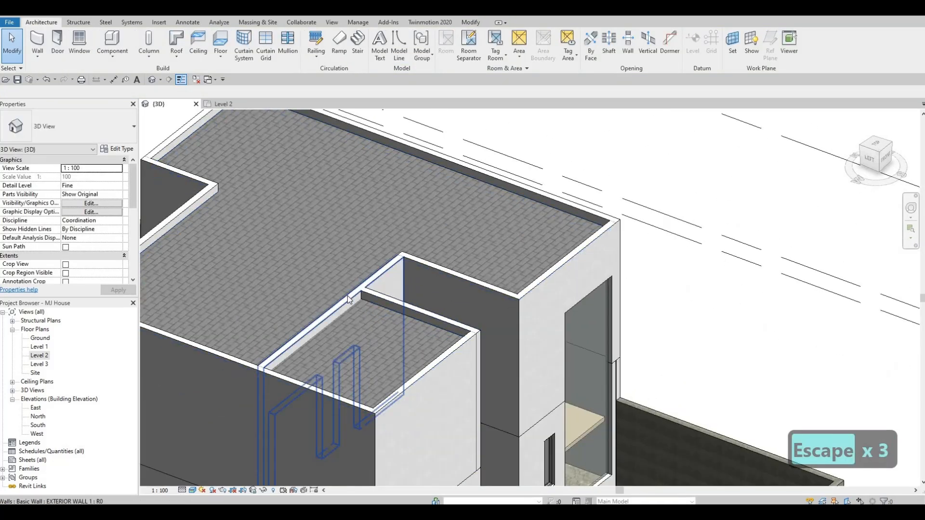
# In the Level 2 plan, shorten the exterior-type wall between closet and front bedroom so it ends at the entrance recess corner
pyautogui.click(350, 296)
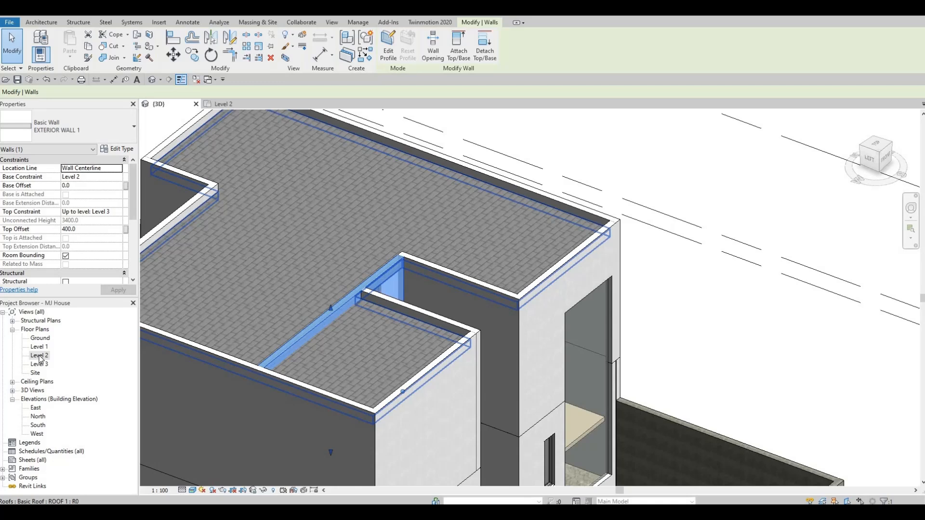
pyautogui.doubleClick(40, 357)
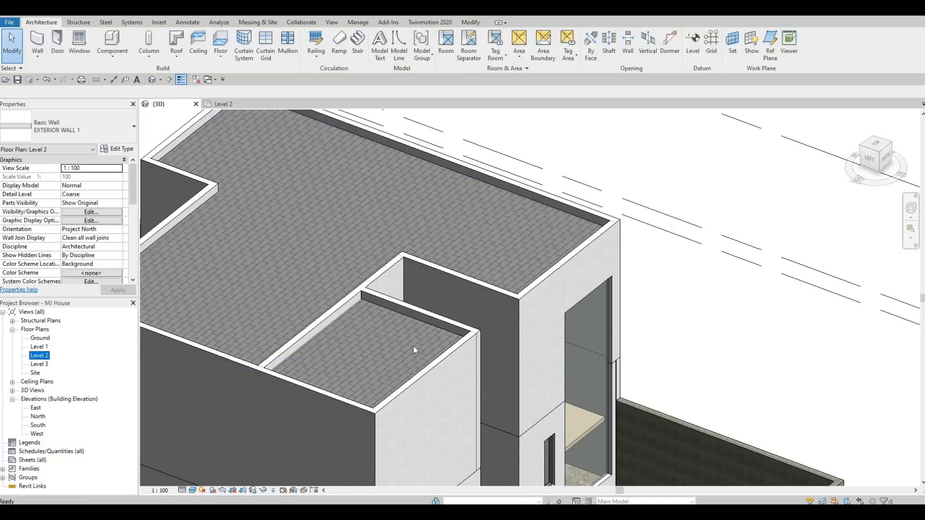
pyautogui.scroll(5, 447, 290)
pyautogui.press('Escape')
pyautogui.scroll(-3, 447, 290)
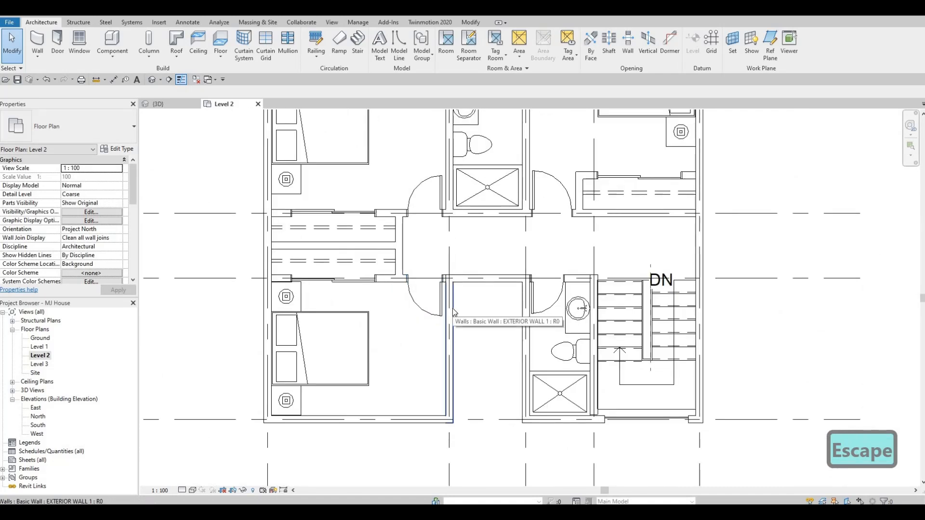
pyautogui.click(453, 308)
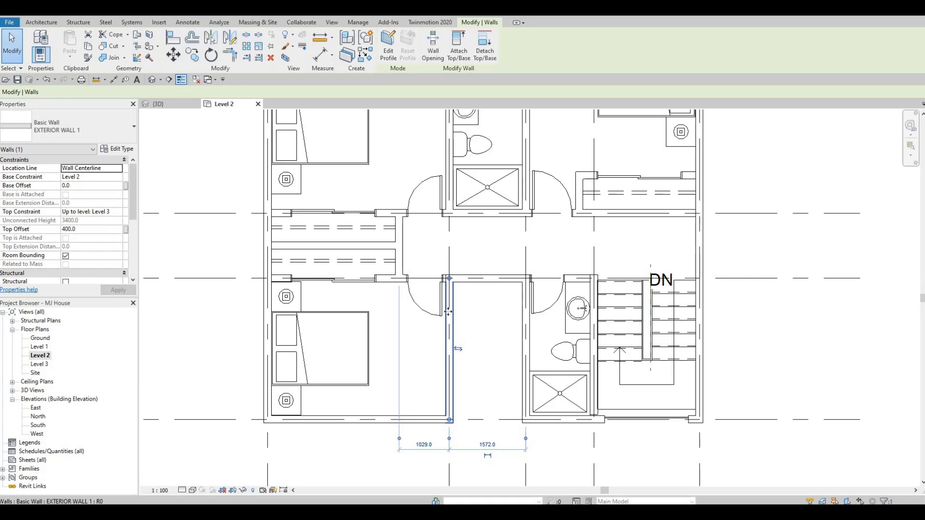
pyautogui.press('Escape')
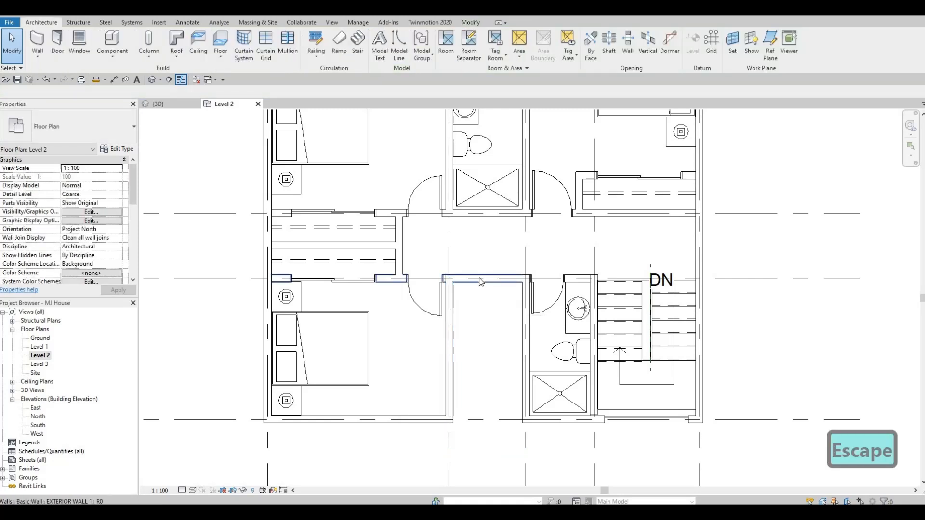
pyautogui.click(513, 275)
pyautogui.moveTo(452, 279)
pyautogui.mouseDown()
pyautogui.moveTo(461, 279)
pyautogui.moveTo(453, 280)
pyautogui.mouseUp()
pyautogui.press('Escape')
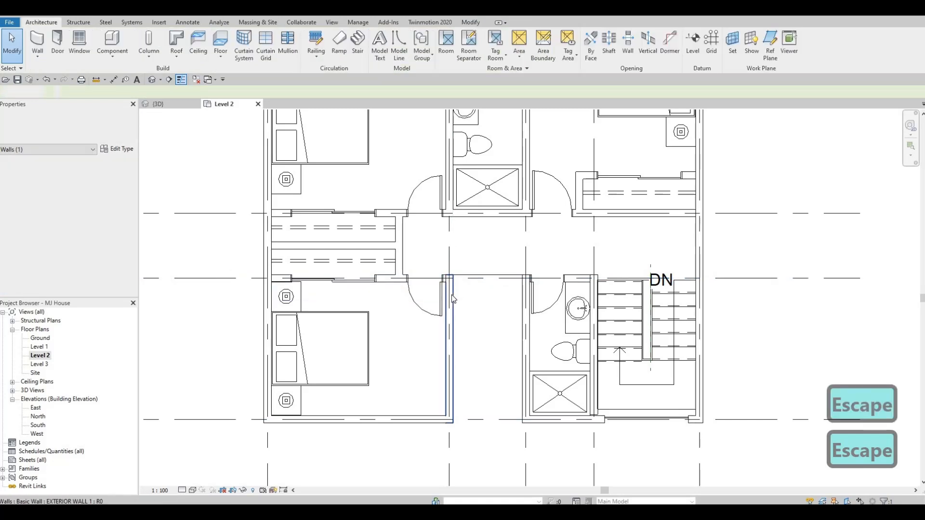
pyautogui.press('Escape')
# Draw a wall matching the front bedroom's side wall across the entrance recess to the bathroom wall
pyautogui.click(452, 298)
pyautogui.press('c')
pyautogui.press('s')
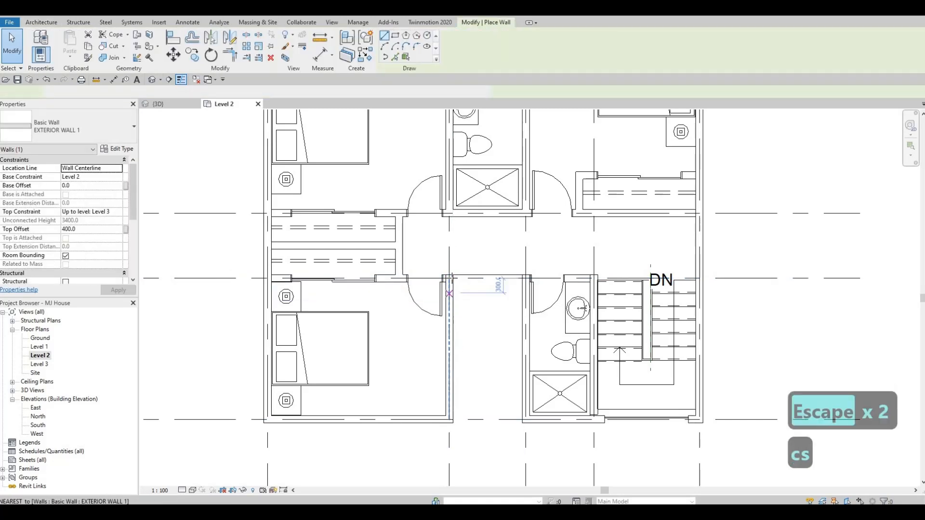
pyautogui.click(449, 278)
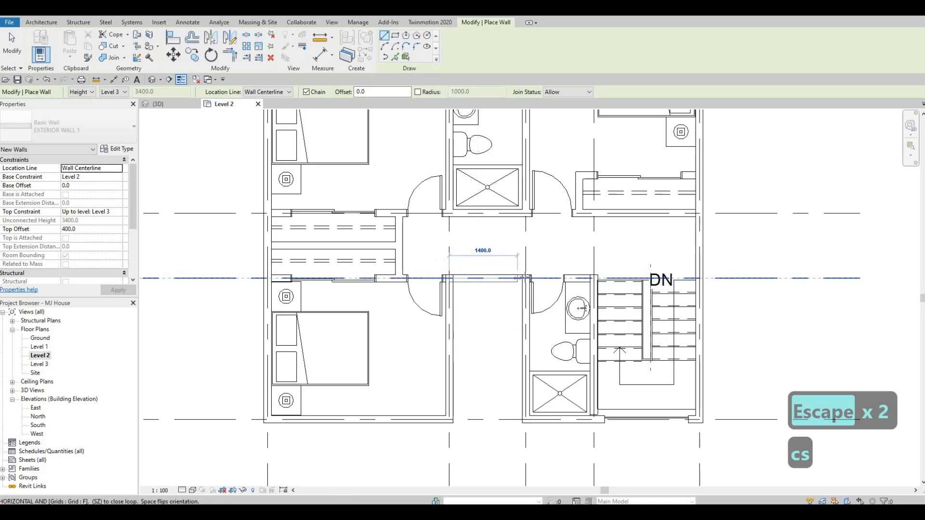
pyautogui.press('Escape')
pyautogui.press('Escape')
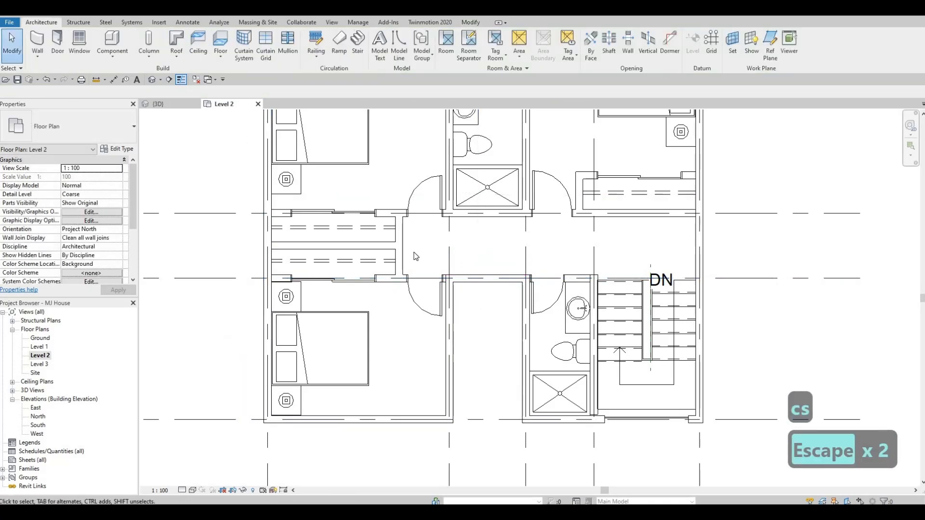
# Inspect the roof and parapet walls around the entrance recess in the 3D view
pyautogui.hotkey('ctrl', 'Tab')
pyautogui.press('Escape')
pyautogui.click(347, 297)
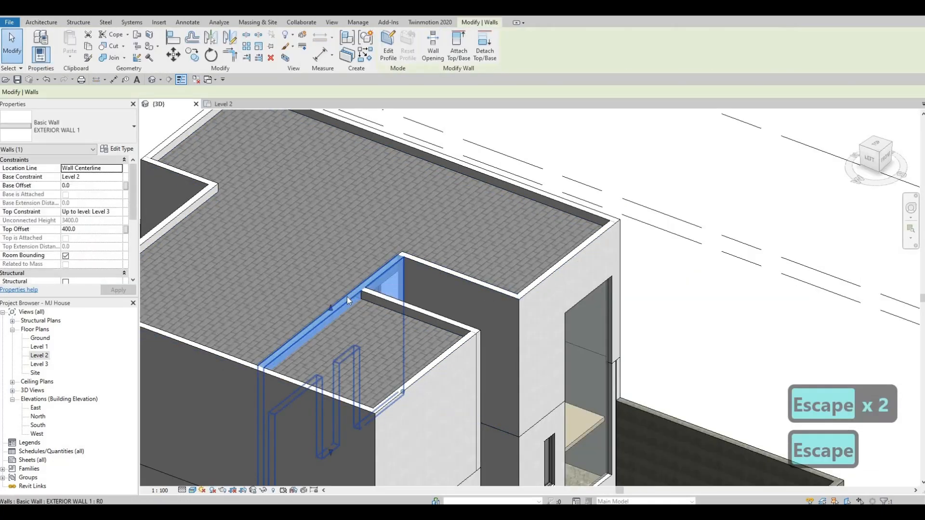
pyautogui.press('Escape')
pyautogui.press('Tab')
pyautogui.press('Tab')
pyautogui.keyDown('shift'); pyautogui.moveTo(238, 331); pyautogui.dragTo(202, 289, button='middle'); pyautogui.keyUp('shift')
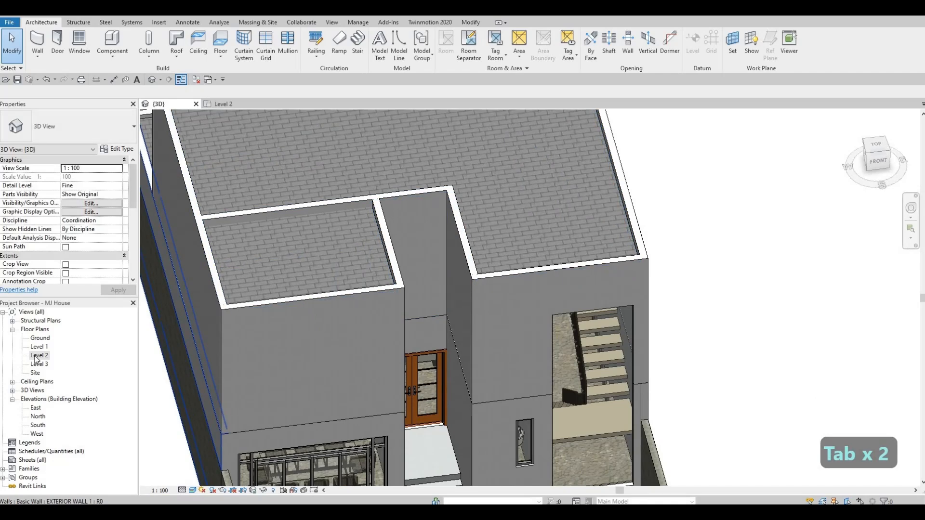
# Return to the Level 2 plan and undo the wall drawn across the entrance recess
pyautogui.press('Escape')
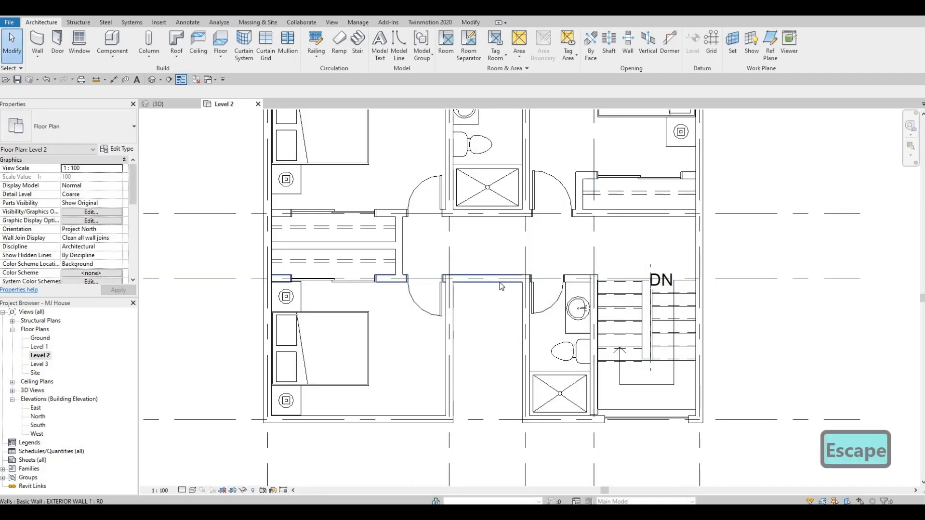
pyautogui.click(516, 284)
pyautogui.hotkey('ctrl', 'z')
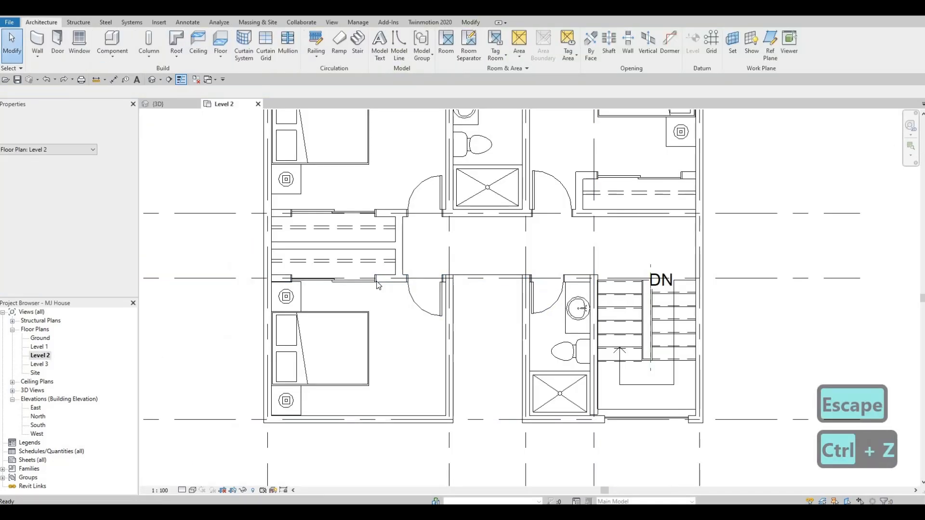
# Set the top offset of the shortened wall between the closet and the front bedroom to 0
pyautogui.press('Escape')
pyautogui.press('Escape')
pyautogui.click(388, 278)
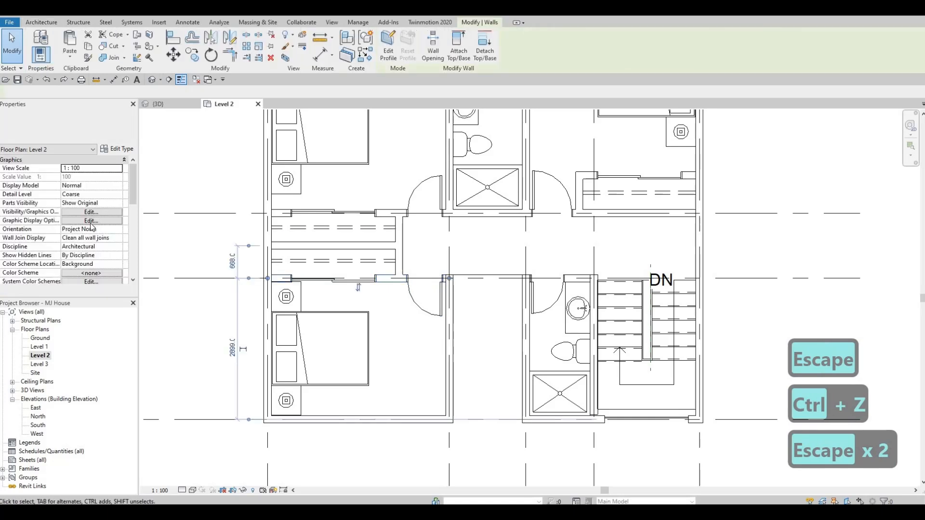
pyautogui.click(79, 229)
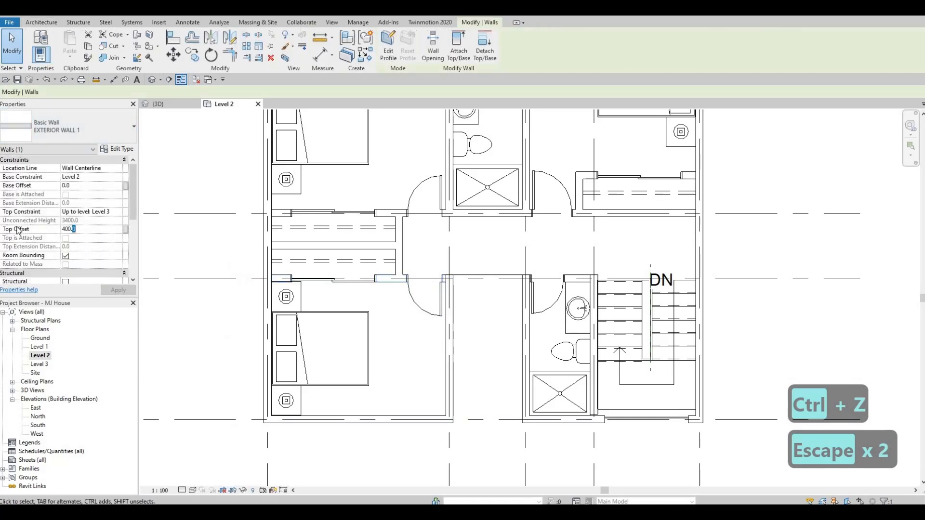
pyautogui.write('0')
pyautogui.press('Return')
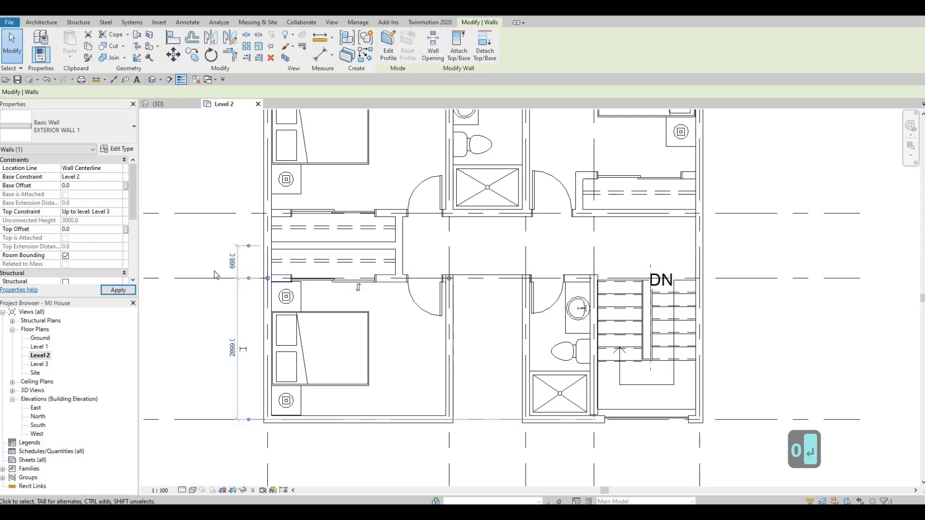
pyautogui.press('Escape')
pyautogui.press('Escape')
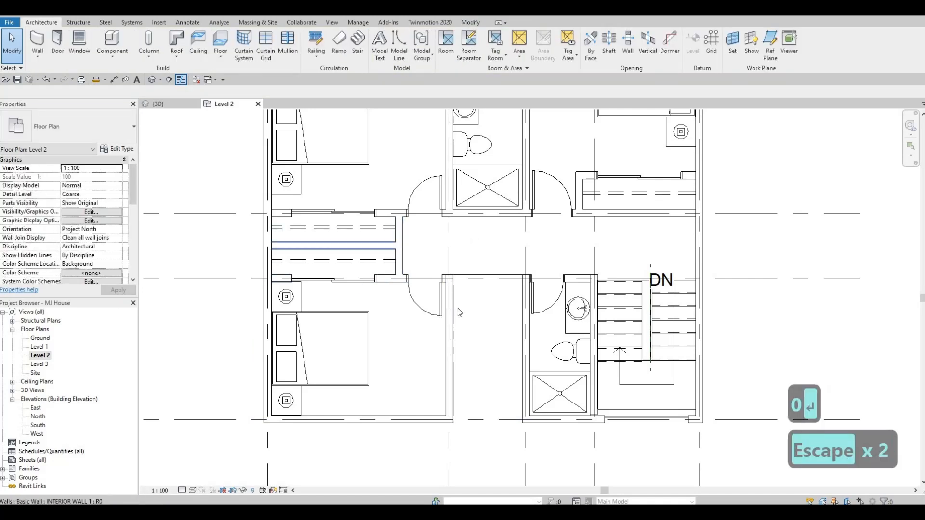
pyautogui.click(451, 333)
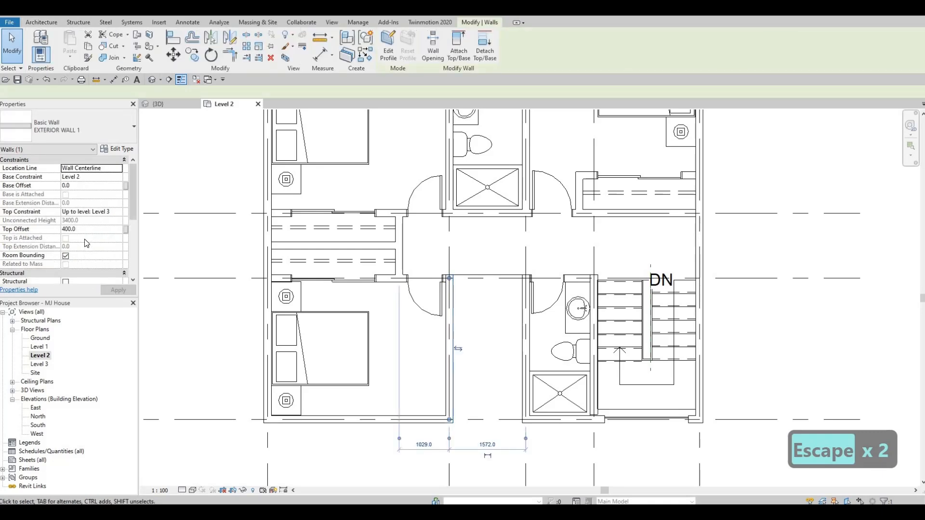
pyautogui.click(83, 230)
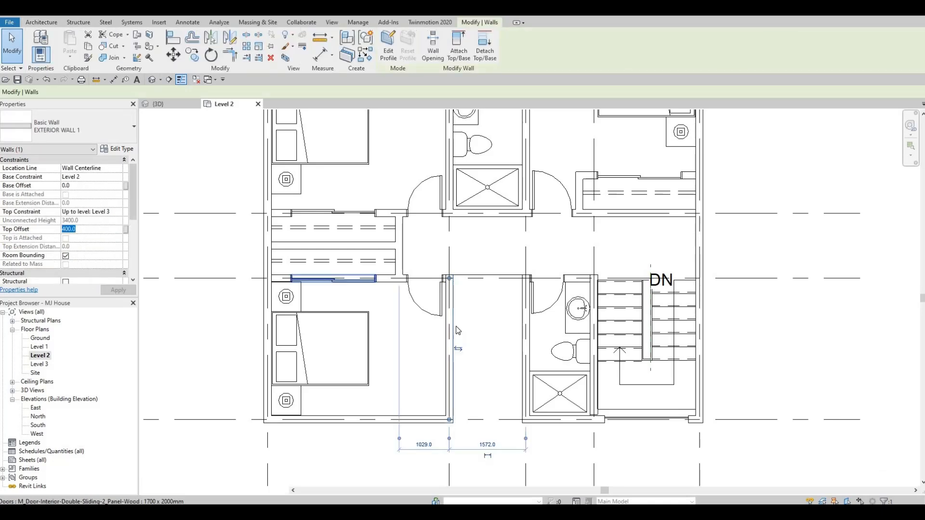
pyautogui.press('Escape')
pyautogui.press('Escape')
# Draw an EXTERIOR WALL 1 segment with a 400 mm top offset across the entrance recess, from the bedroom wall to the bathroom wall
pyautogui.click(454, 326)
pyautogui.press('c')
pyautogui.press('s')
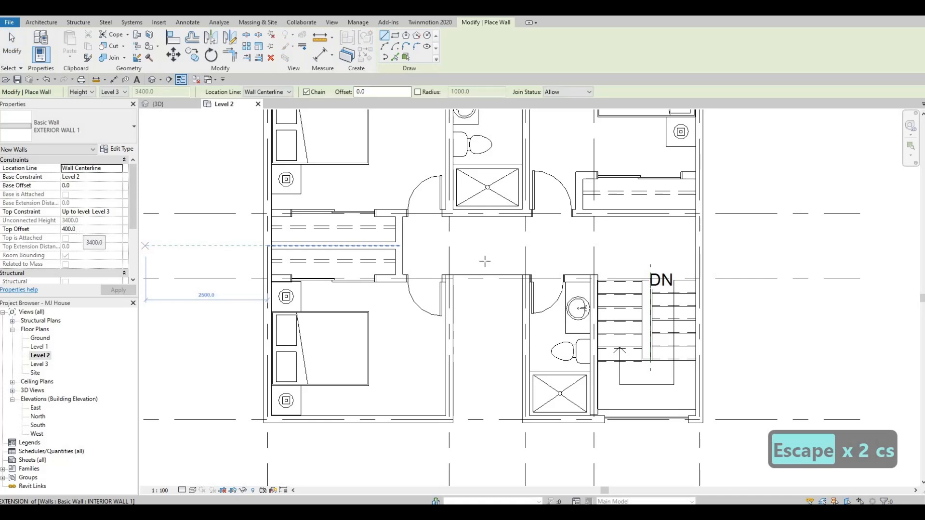
pyautogui.click(449, 277)
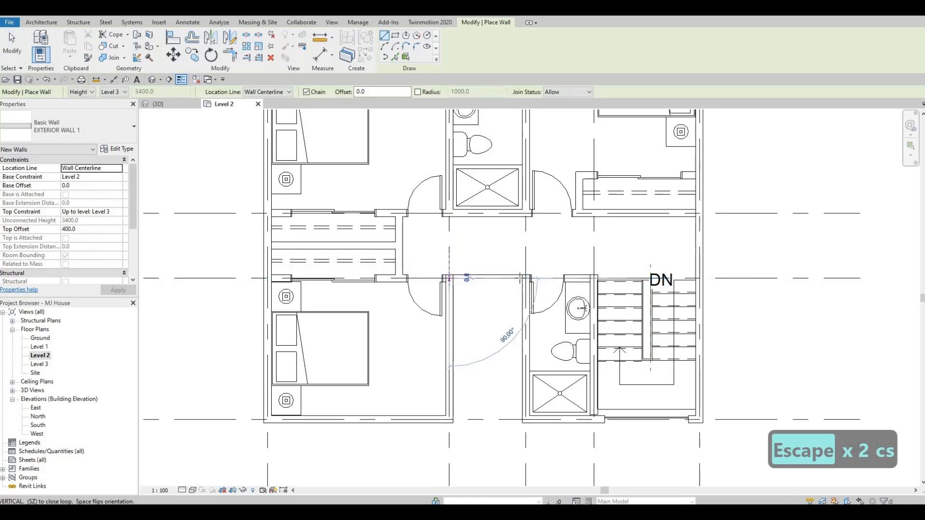
pyautogui.click(525, 278)
pyautogui.press('Escape')
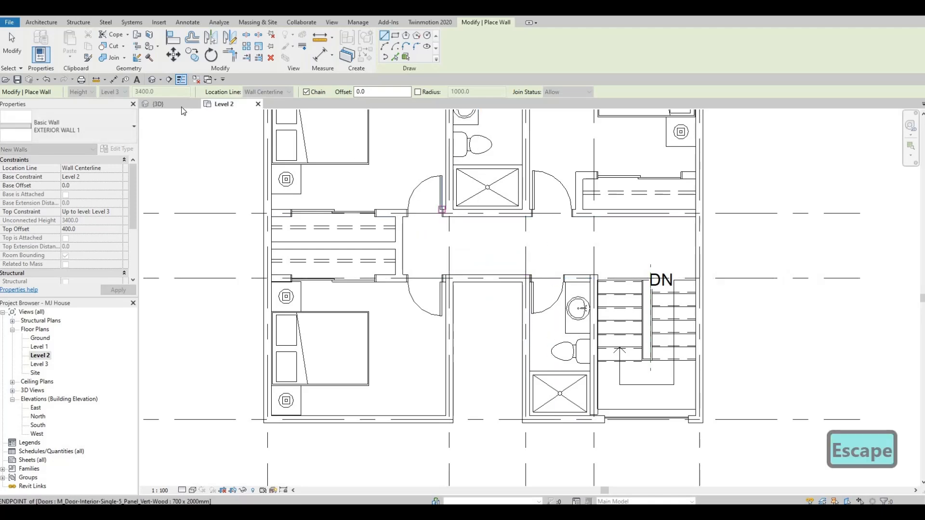
pyautogui.press('Escape')
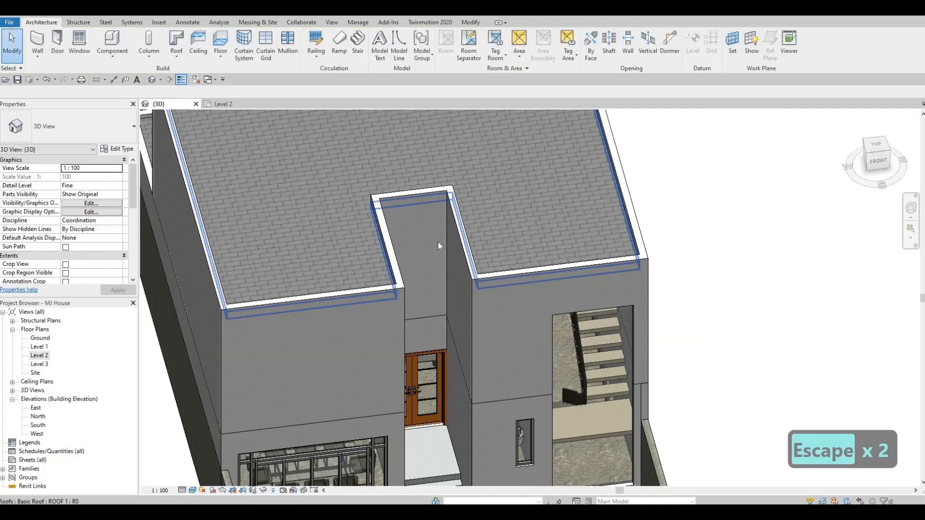
# Inspect the roof, the parapet and the rear facade from several angles in the 3D view
pyautogui.press('Escape')
pyautogui.scroll(-1, 459, 352)
pyautogui.moveTo(428, 235); pyautogui.dragTo(495, 368, button='middle')
pyautogui.keyDown('shift'); pyautogui.moveTo(550, 348); pyautogui.dragTo(519, 416, button='middle'); pyautogui.keyUp('shift')
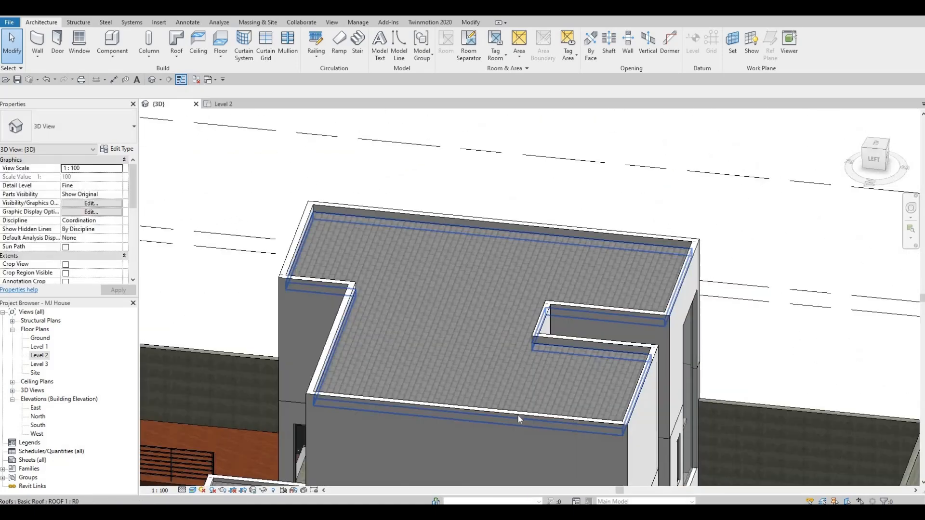
pyautogui.keyDown('shift'); pyautogui.moveTo(471, 307); pyautogui.dragTo(434, 337, button='middle'); pyautogui.keyUp('shift')
pyautogui.press('Escape')
pyautogui.scroll(5, 376, 311)
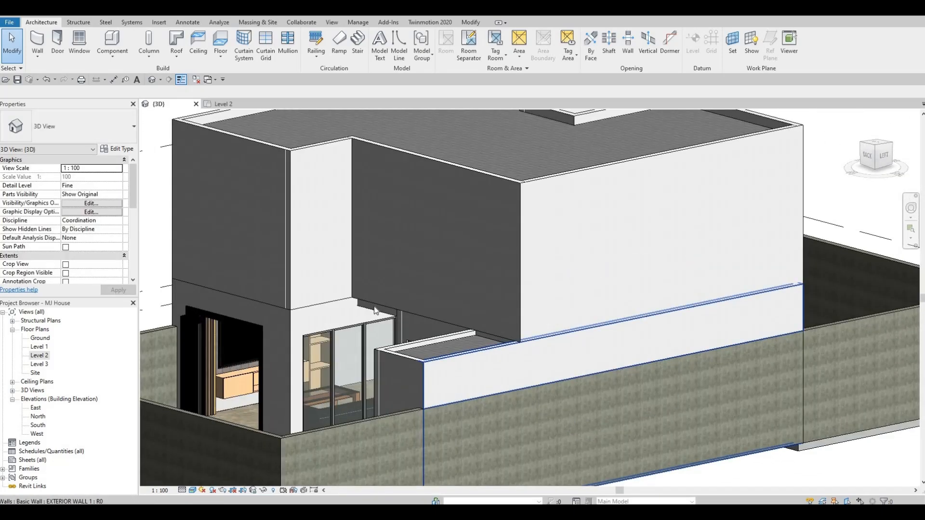
pyautogui.scroll(5, 344, 310)
pyautogui.moveTo(344, 309); pyautogui.dragTo(318, 358, button='middle')
pyautogui.keyDown('shift'); pyautogui.moveTo(585, 159); pyautogui.dragTo(650, 149, button='middle'); pyautogui.keyUp('shift')
pyautogui.scroll(-3, 539, 198)
pyautogui.scroll(-1, 626, 159)
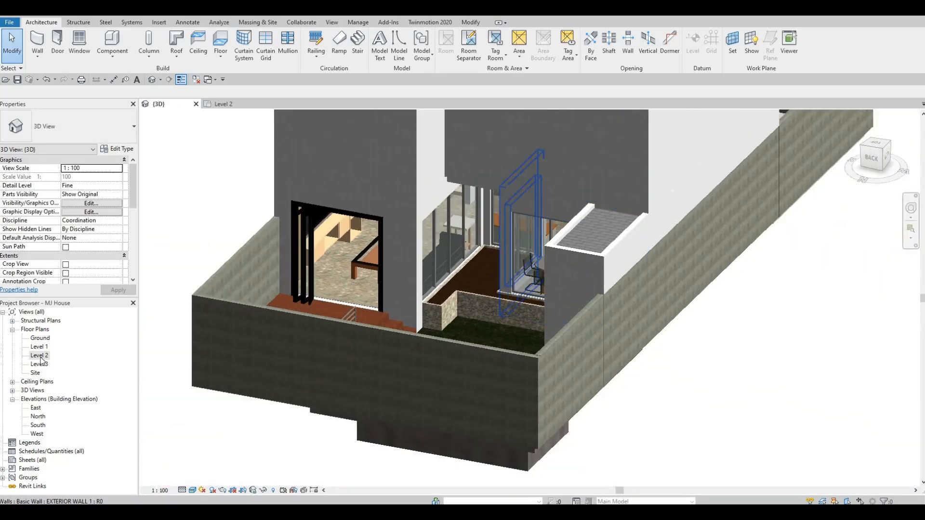
# In the Level 2 plan, draw a Curtain Wall about 2560 mm long inside the left rear bedroom's exterior rear wall
pyautogui.doubleClick(40, 355)
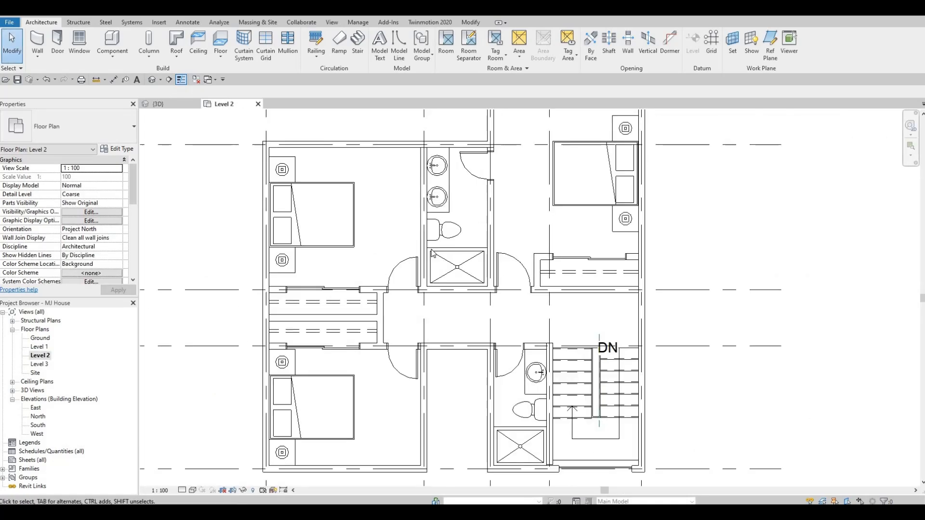
pyautogui.scroll(-3, 432, 253)
pyautogui.moveTo(432, 254); pyautogui.dragTo(440, 305, button='middle')
pyautogui.scroll(1, 443, 304)
pyautogui.moveTo(340, 192); pyautogui.dragTo(269, 174, button='middle')
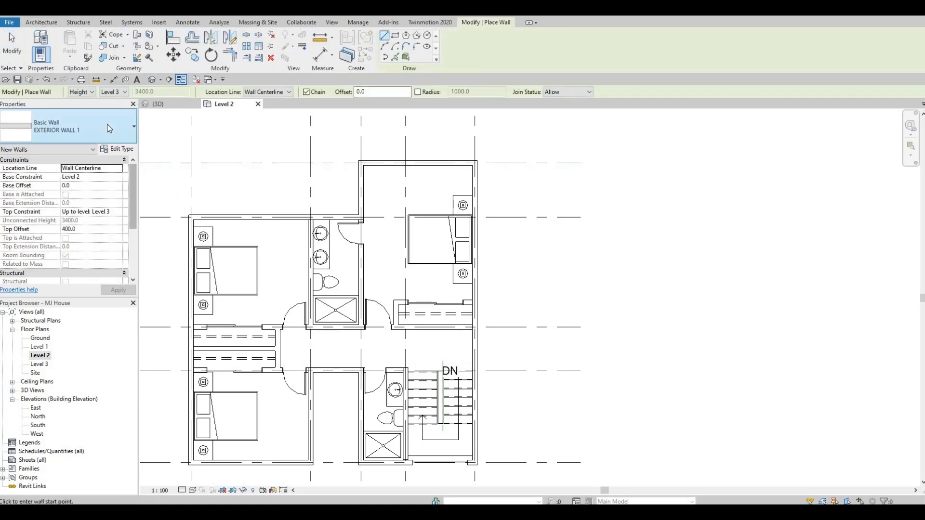
pyautogui.click(73, 126)
pyautogui.scroll(-8, 106, 235)
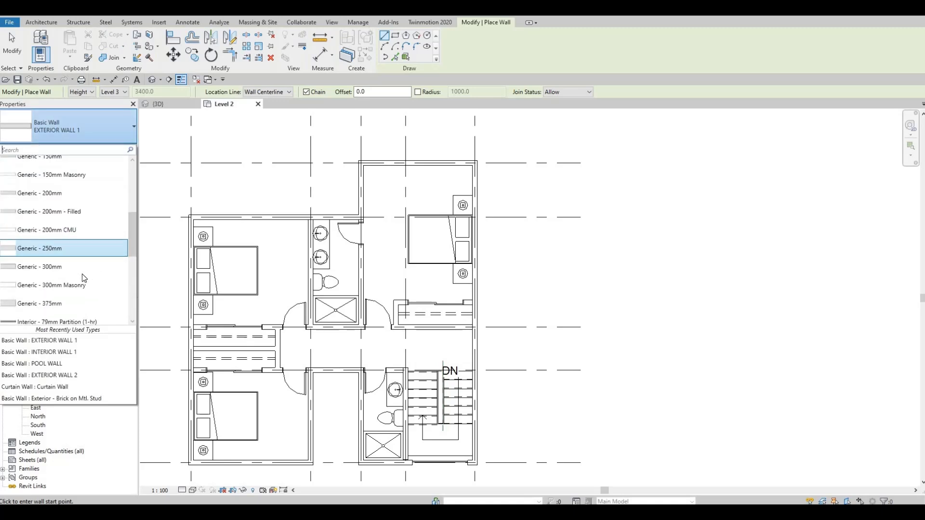
pyautogui.click(33, 249)
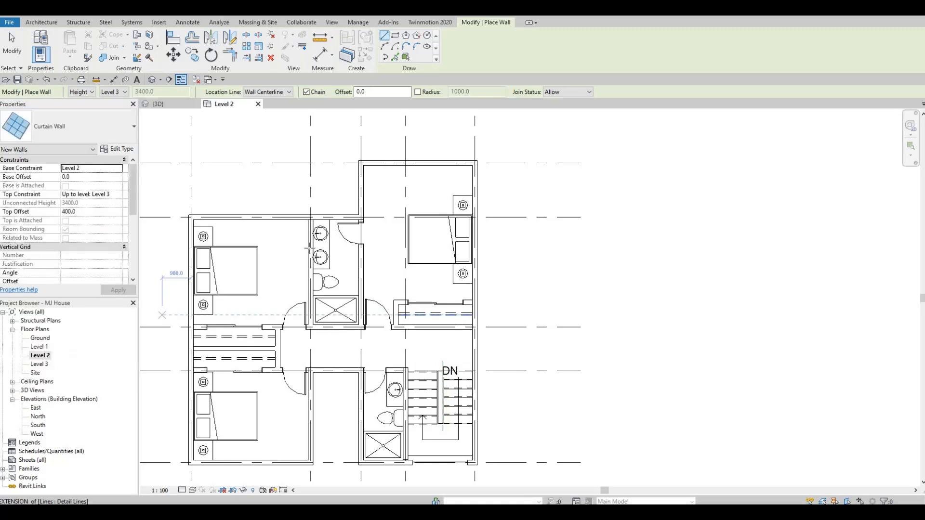
pyautogui.scroll(5, 192, 208)
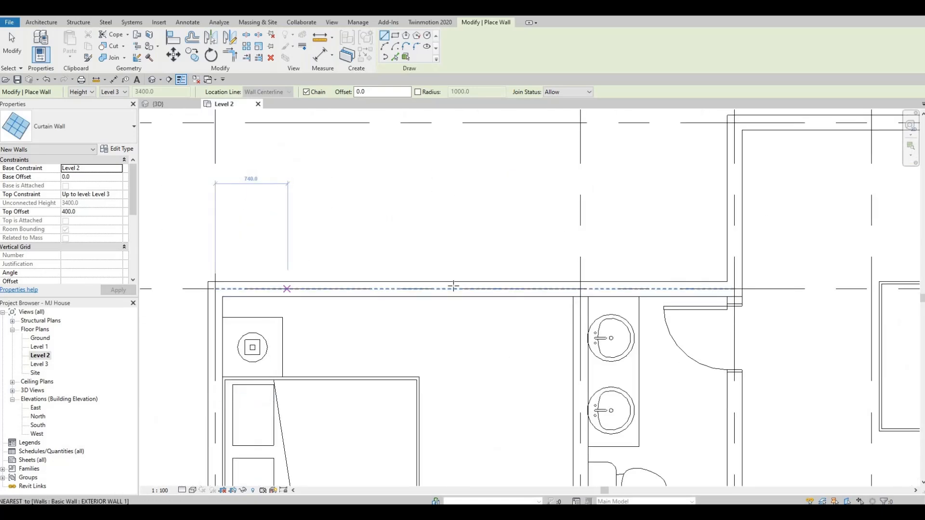
pyautogui.click(291, 289)
pyautogui.click(543, 289)
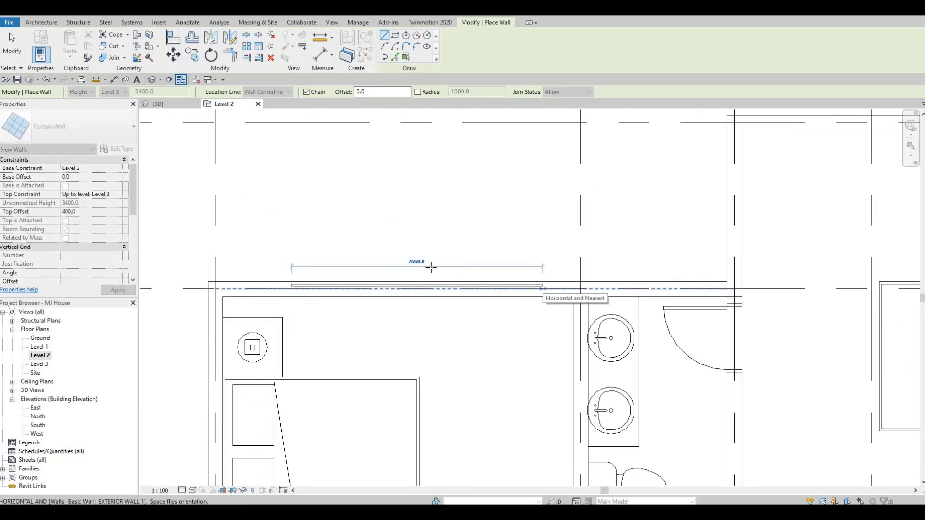
pyautogui.press('Escape')
pyautogui.scroll(-2, 419, 255)
pyautogui.scroll(3, 443, 284)
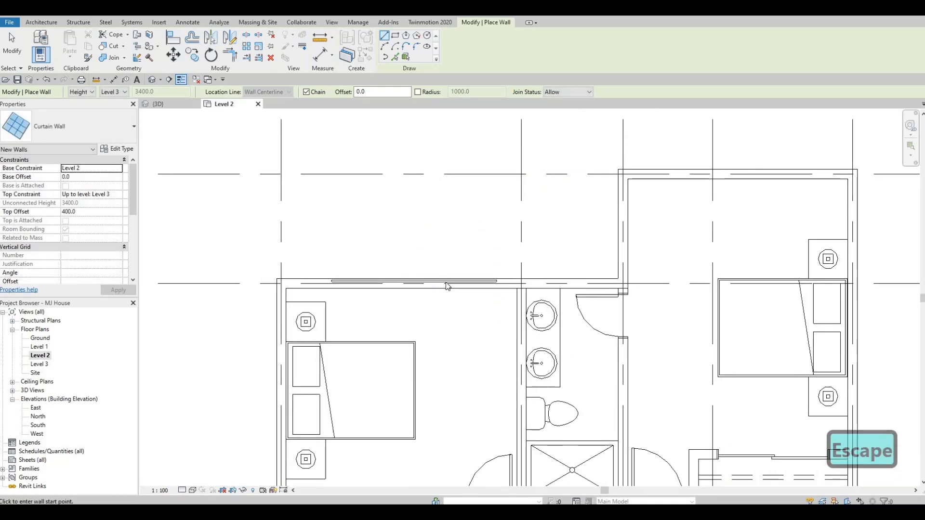
pyautogui.press('Escape')
pyautogui.press('Escape')
# Extend the left end of the left rear bedroom's curtain wall to 400 mm from the side grid, making it 2940 mm long
pyautogui.click(277, 287)
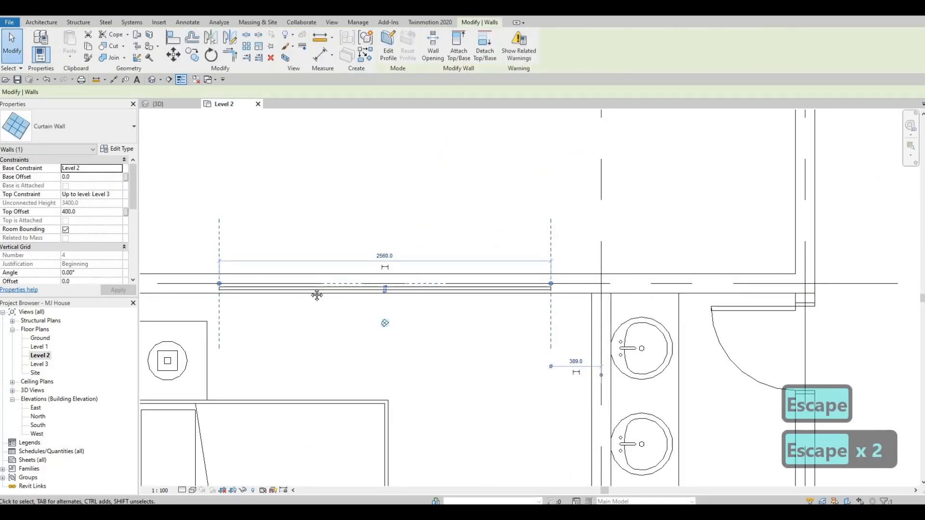
pyautogui.press('Escape')
pyautogui.press('Escape')
pyautogui.moveTo(295, 290); pyautogui.dragTo(339, 265, button='middle')
pyautogui.click(295, 289)
pyautogui.click(336, 266)
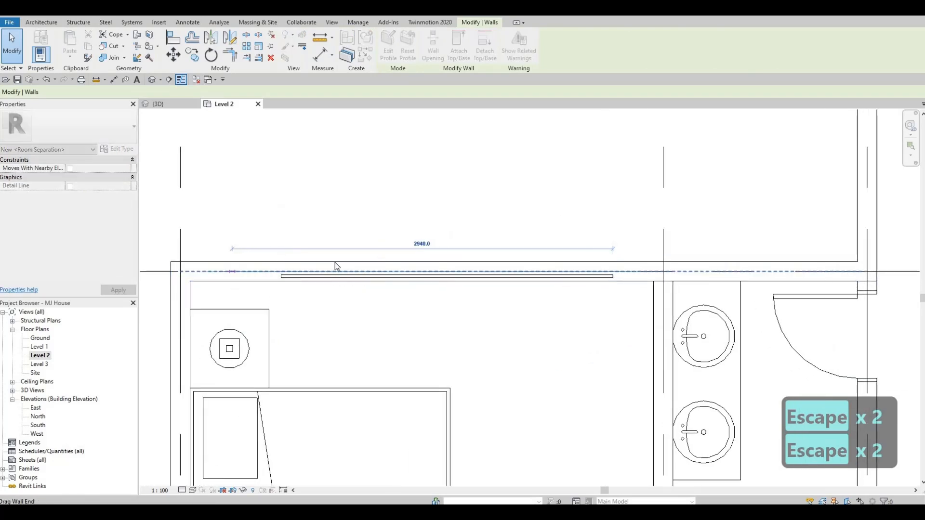
pyautogui.click(337, 275)
pyautogui.scroll(-1, 238, 273)
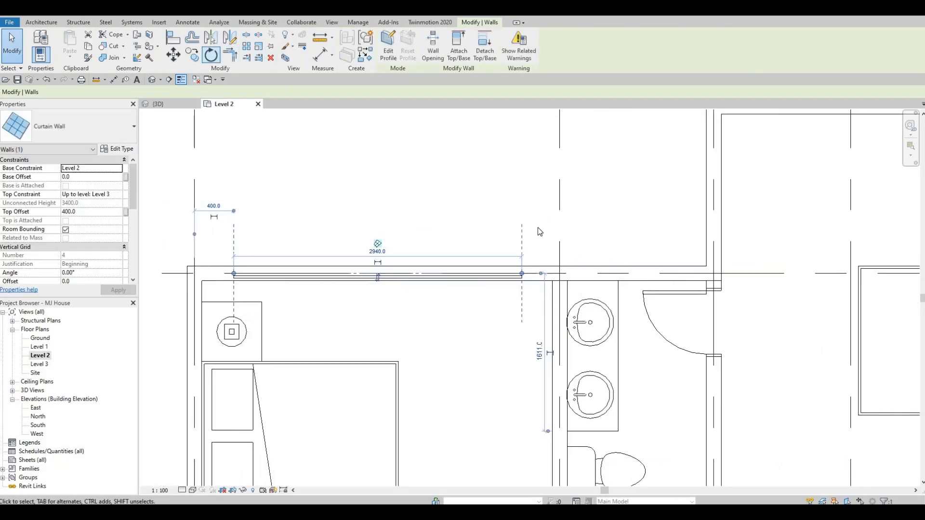
pyautogui.scroll(-1, 205, 243)
pyautogui.moveTo(379, 258); pyautogui.dragTo(456, 250, button='middle')
pyautogui.press('Escape')
pyautogui.press('Escape')
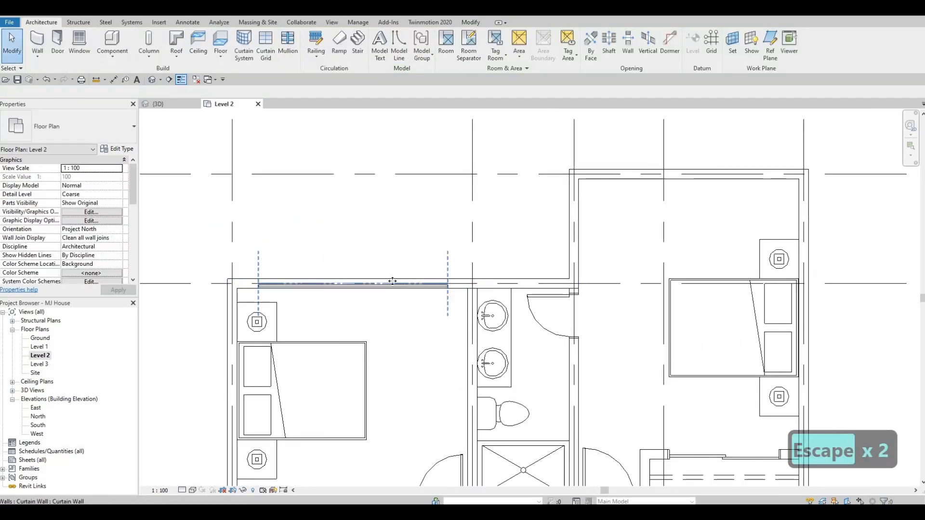
# Cut the left rear bedroom's exterior wall with its curtain wall using Cut Geometry
pyautogui.click(392, 281)
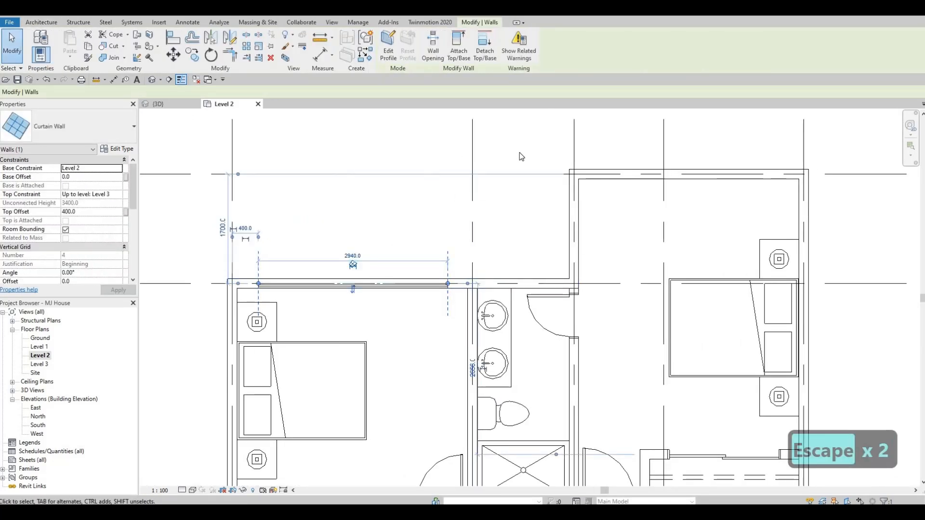
pyautogui.scroll(-3, 492, 213)
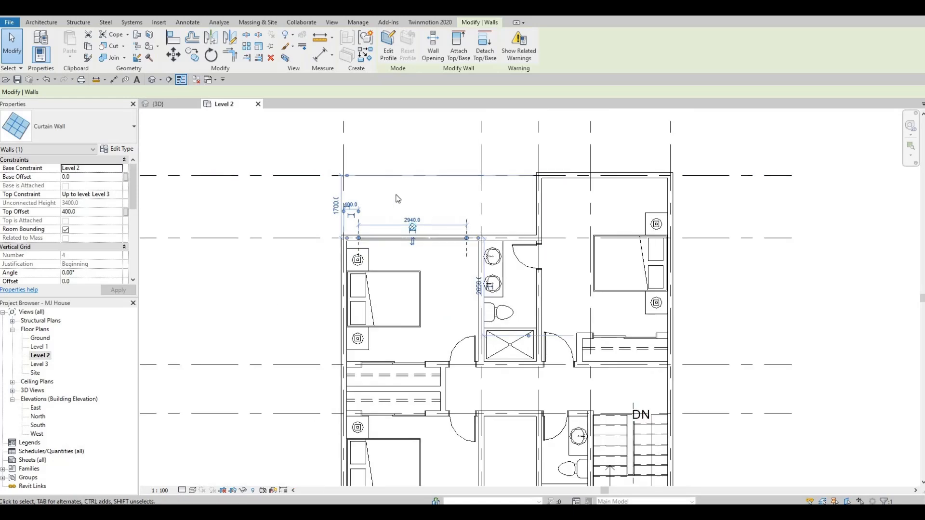
pyautogui.click(114, 46)
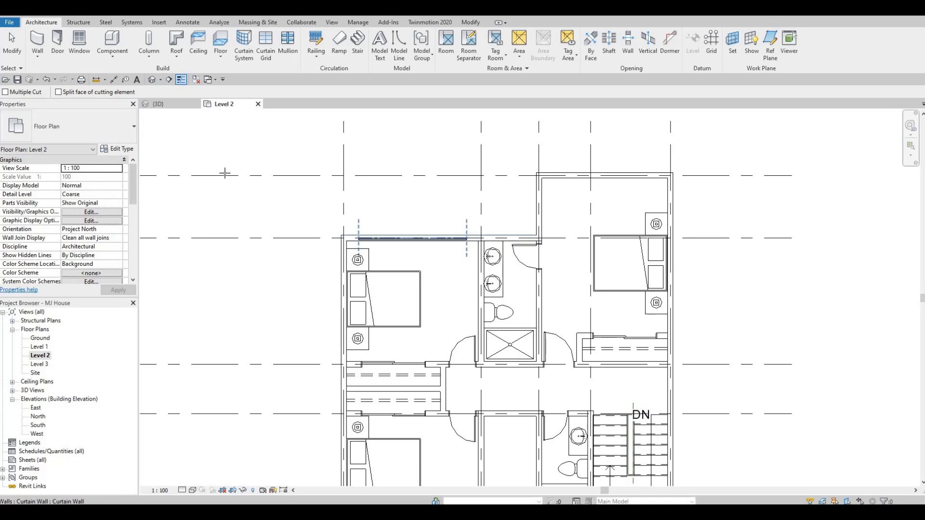
# Inspect the rear bedroom's wall opening and the front facade in the 3D view
pyautogui.click(159, 104)
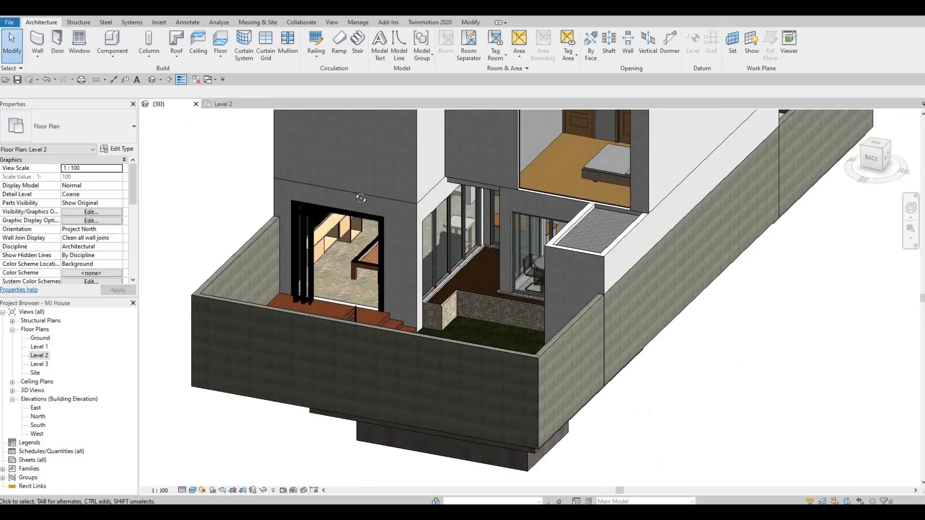
pyautogui.scroll(-3, 352, 180)
pyautogui.keyDown('shift'); pyautogui.moveTo(354, 187); pyautogui.dragTo(226, 215, button='middle'); pyautogui.keyUp('shift')
pyautogui.keyDown('shift'); pyautogui.moveTo(460, 192); pyautogui.dragTo(570, 228, button='middle'); pyautogui.keyUp('shift')
pyautogui.press('Escape')
pyautogui.press('Escape')
pyautogui.press('Escape')
pyautogui.press('F1')
pyautogui.press('F1')
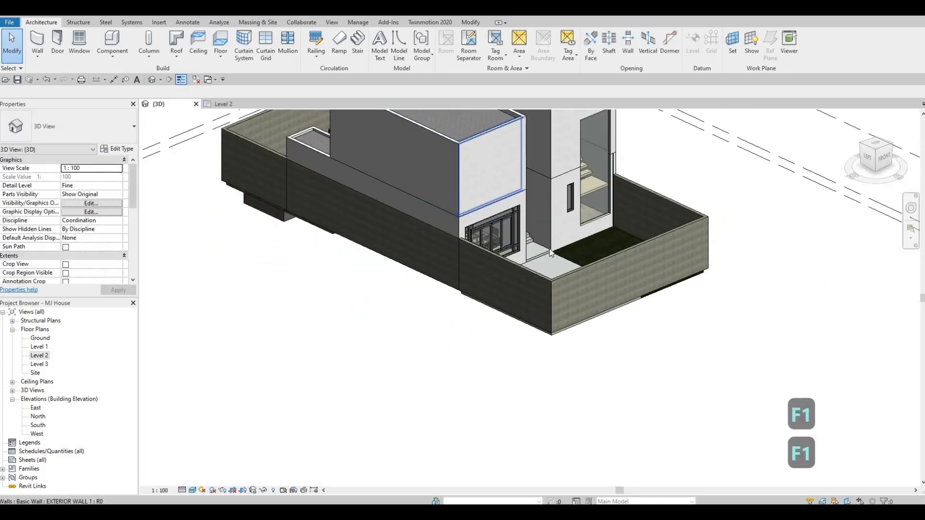
# Raise the top edge of the tall staircase curtain wall on the front facade higher into the Level 2 exterior wall
pyautogui.scroll(3, 568, 229)
pyautogui.press('Escape')
pyautogui.click(565, 233)
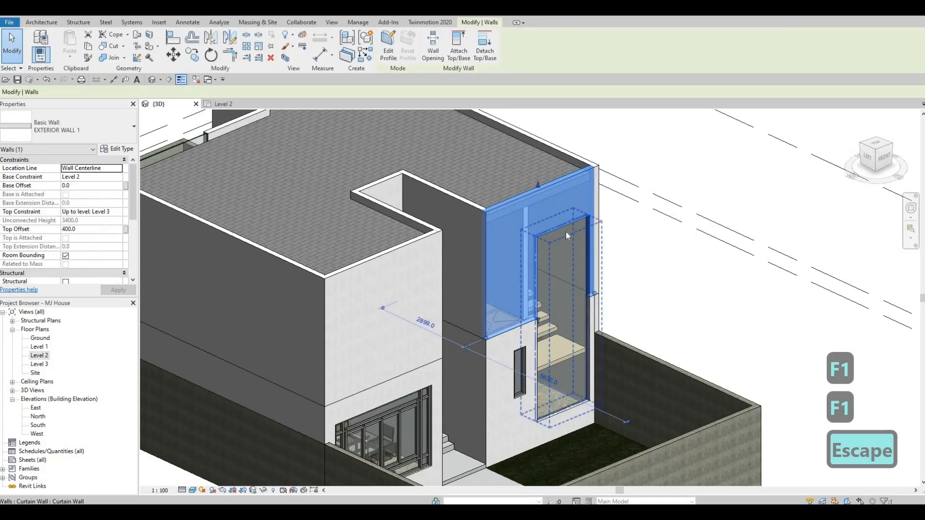
pyautogui.press('Escape')
pyautogui.click(562, 225)
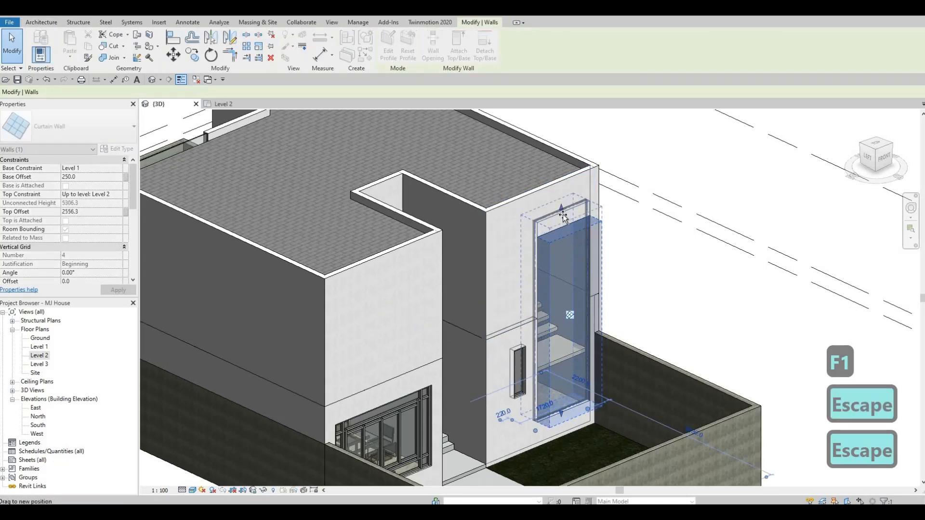
pyautogui.press('Escape')
pyautogui.press('Escape')
pyautogui.scroll(3, 502, 186)
pyautogui.keyDown('shift'); pyautogui.moveTo(501, 186); pyautogui.dragTo(414, 242, button='middle'); pyautogui.keyUp('shift')
pyautogui.click(414, 244)
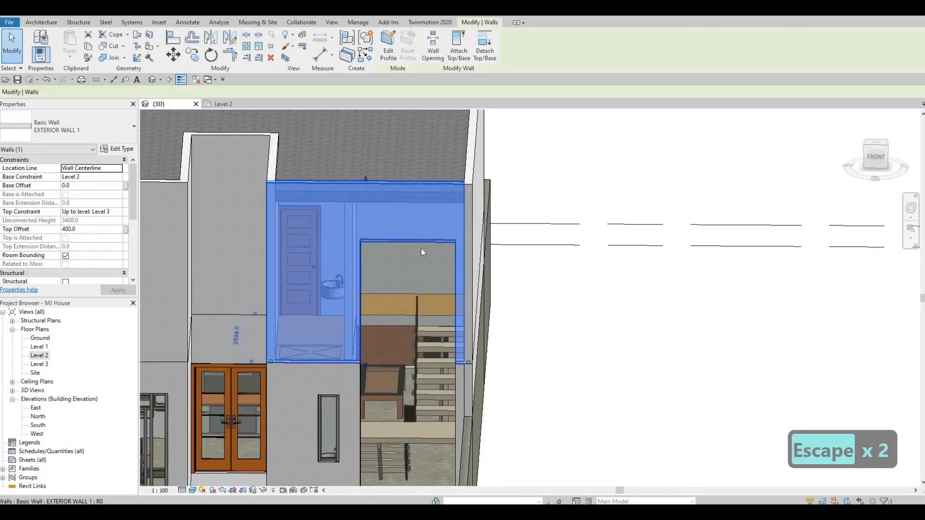
pyautogui.press('Escape')
pyautogui.click(411, 235)
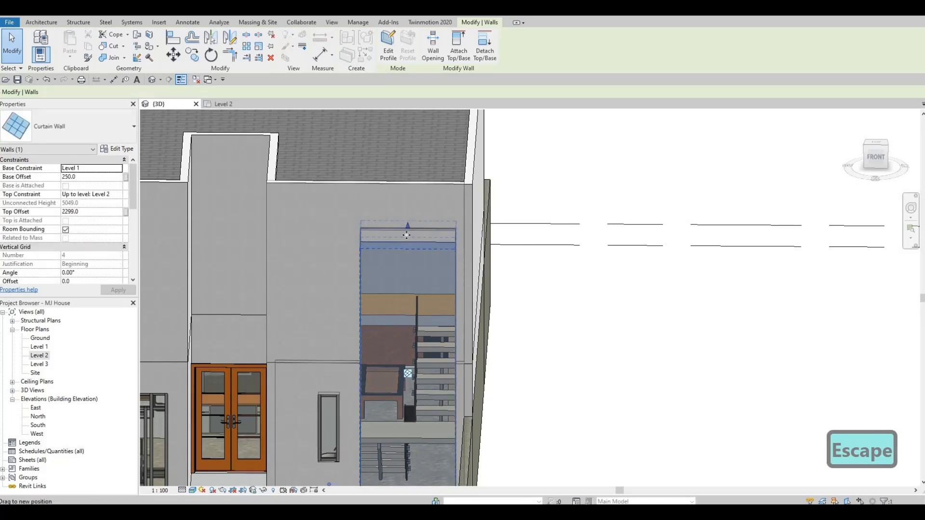
pyautogui.press('Escape')
pyautogui.keyDown('shift'); pyautogui.moveTo(475, 254); pyautogui.dragTo(559, 219, button='middle'); pyautogui.keyUp('shift')
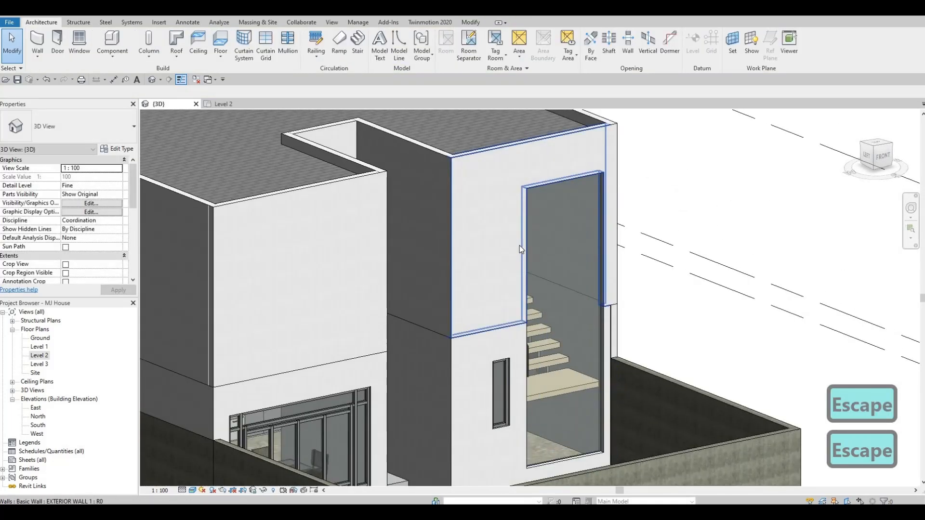
# Align the top of the left rear bedroom's curtain wall with the staircase curtain wall's top, giving a top offset of -471.4
pyautogui.press('Escape')
pyautogui.press('a')
pyautogui.press('l')
pyautogui.keyDown('shift'); pyautogui.moveTo(420, 271); pyautogui.dragTo(771, 294, button='middle'); pyautogui.keyUp('shift')
pyautogui.scroll(-3, 427, 235)
pyautogui.keyDown('shift'); pyautogui.moveTo(426, 235); pyautogui.dragTo(511, 231, button='middle'); pyautogui.keyUp('shift')
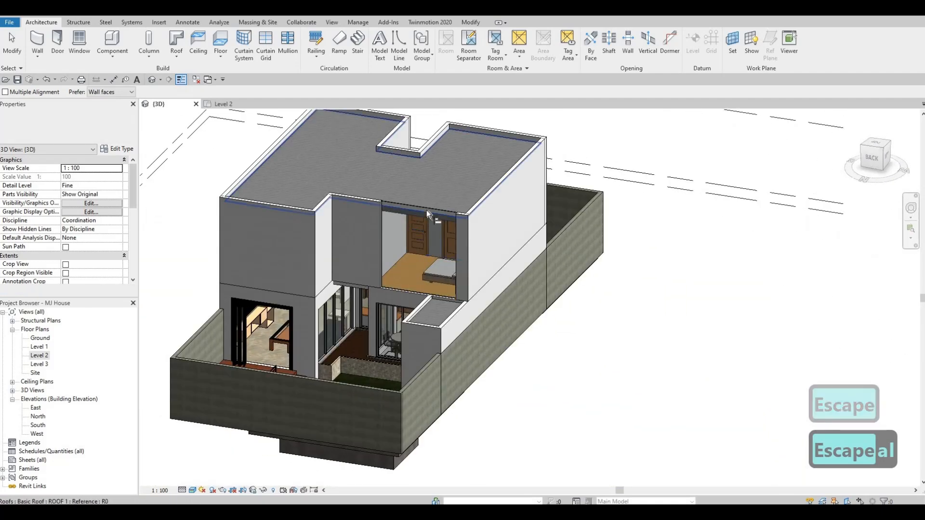
pyautogui.press('Escape')
pyautogui.press('Escape')
pyautogui.keyDown('shift'); pyautogui.moveTo(447, 290); pyautogui.dragTo(434, 313, button='middle'); pyautogui.keyUp('shift')
# In the Level 2 plan, create a similar curtain wall 2760 mm long in the right rear bedroom's exterior rear wall
pyautogui.doubleClick(40, 357)
pyautogui.press('Escape')
pyautogui.press('Escape')
pyautogui.click(409, 283)
pyautogui.press('c')
pyautogui.press('s')
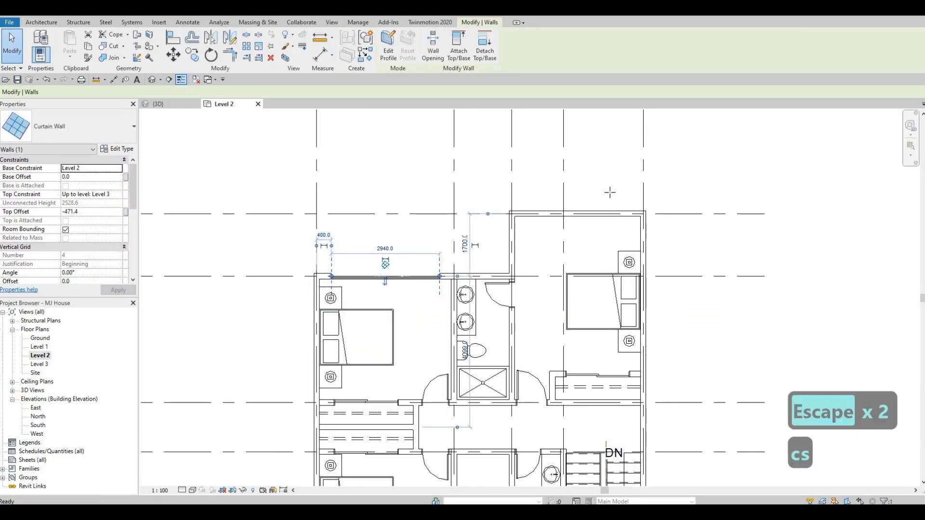
pyautogui.scroll(3, 446, 244)
pyautogui.click(439, 244)
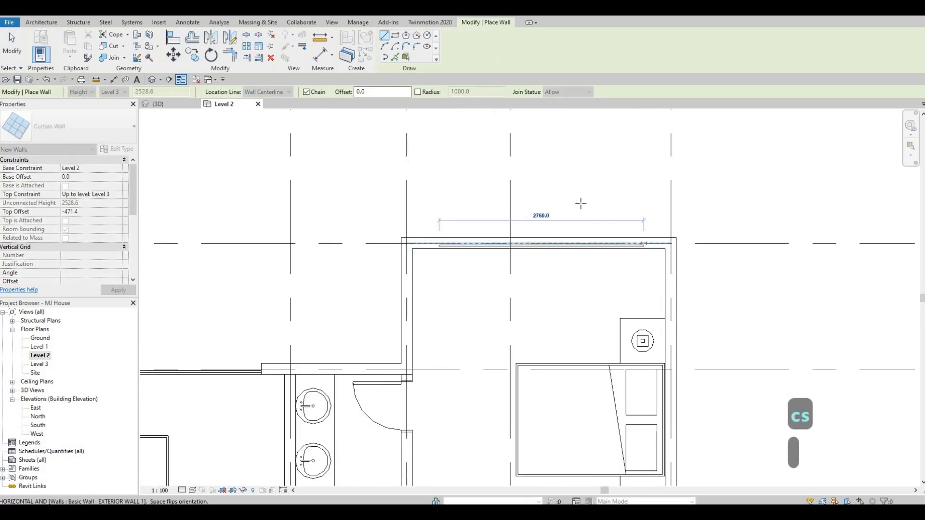
pyautogui.click(643, 244)
pyautogui.scroll(-6, 579, 204)
pyautogui.press('Escape')
# Draw another matching curtain wall about 2740 mm long in the front bedroom's exterior front wall
pyautogui.moveTo(427, 402); pyautogui.dragTo(454, 236, button='middle')
pyautogui.scroll(6, 454, 236)
pyautogui.click(421, 245)
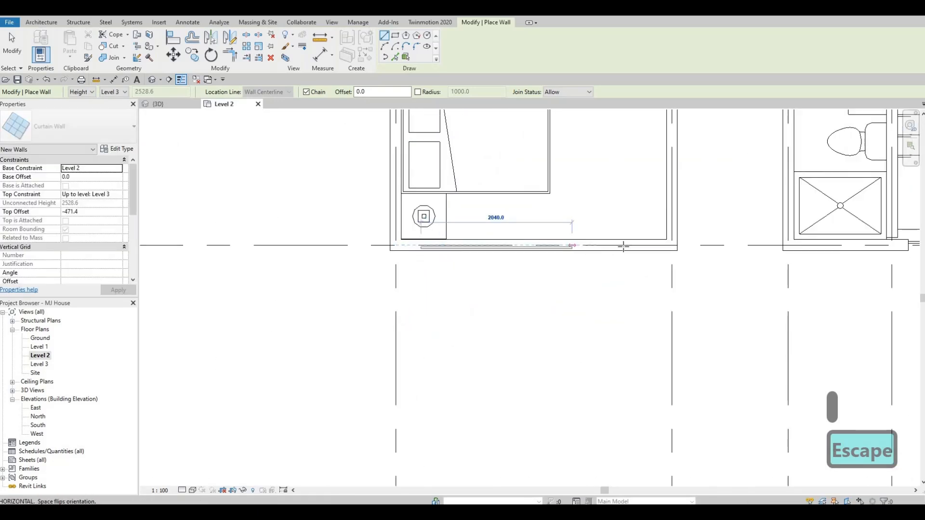
pyautogui.click(624, 245)
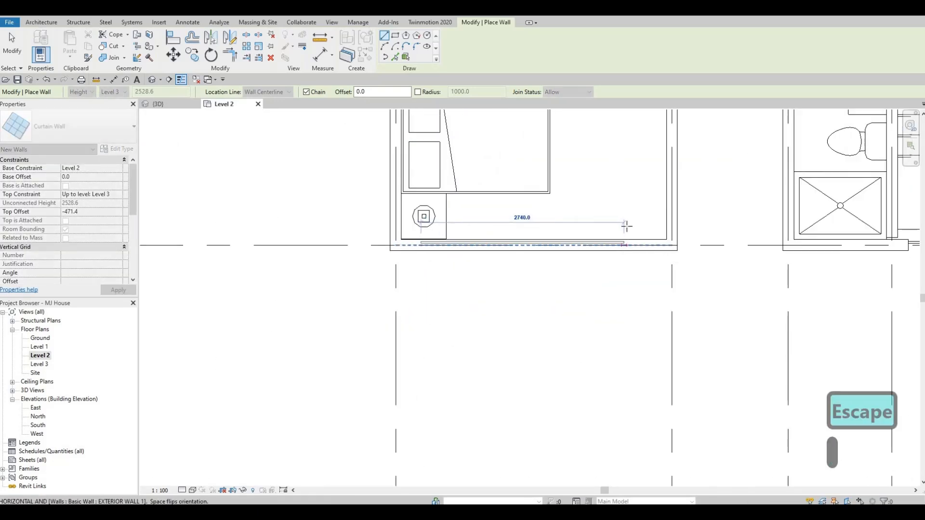
pyautogui.press('Escape')
pyautogui.press('Escape')
# Cut the front and right rear bedroom exterior walls with their curtain walls, and check the openings in the 3D view
pyautogui.scroll(-3, 621, 229)
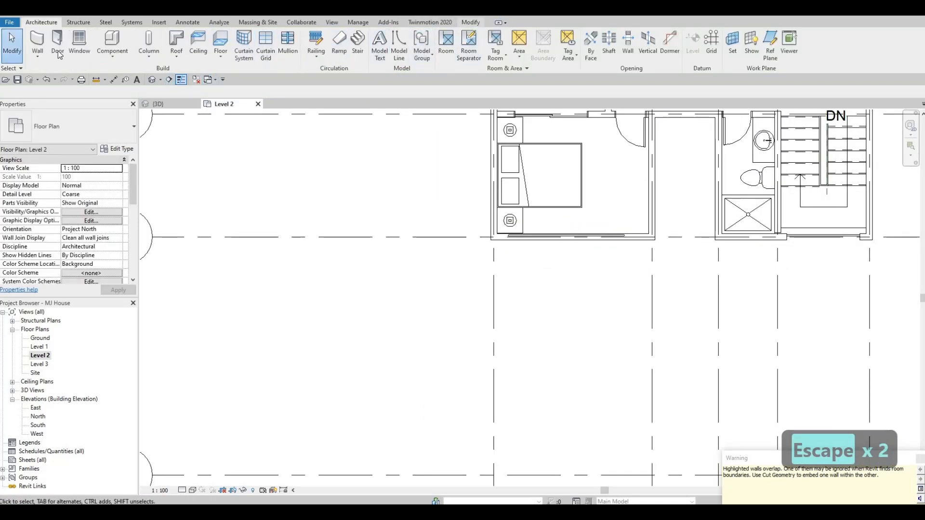
pyautogui.press('c')
pyautogui.press('g')
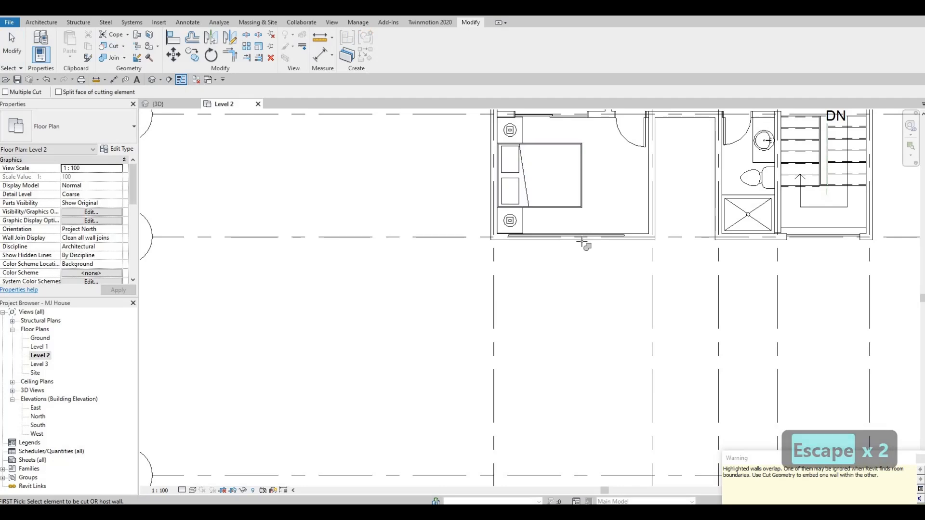
pyautogui.scroll(-3, 489, 343)
pyautogui.scroll(4, 516, 314)
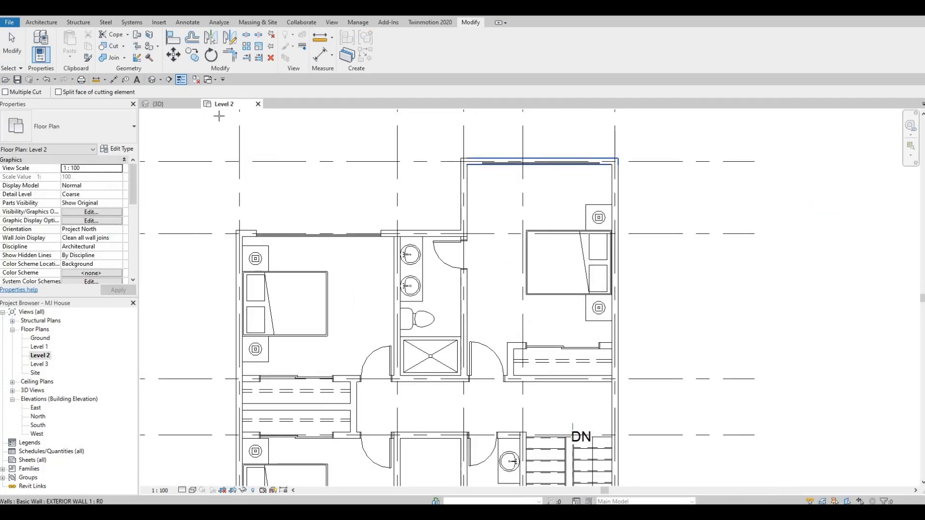
pyautogui.hotkey('ctrl', 'Tab')
pyautogui.keyDown('shift'); pyautogui.moveTo(437, 208); pyautogui.dragTo(44, 349, button='middle'); pyautogui.keyUp('shift')
pyautogui.press('Escape')
pyautogui.press('Escape')
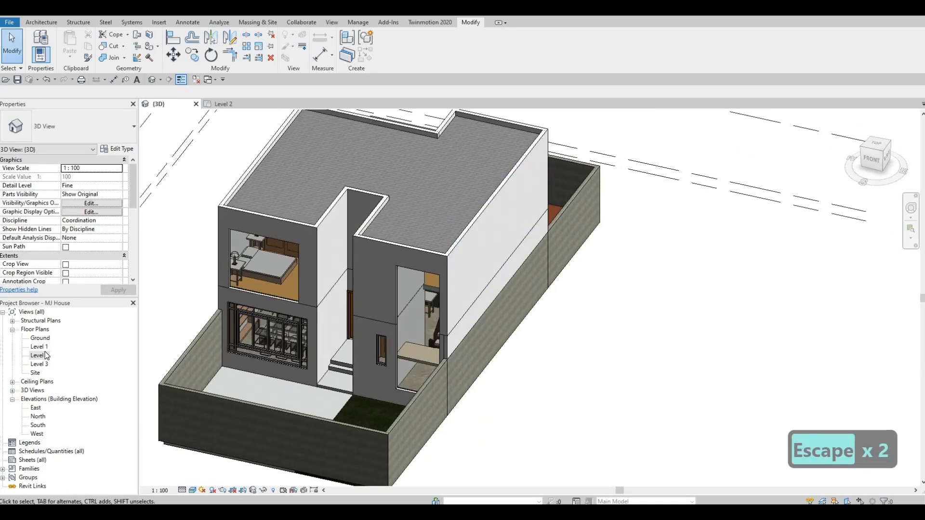
# In the Level 2 plan, create a similar curtain wall 980 mm long in the exterior wall across the entrance recess
pyautogui.doubleClick(39, 356)
pyautogui.scroll(-3, 447, 204)
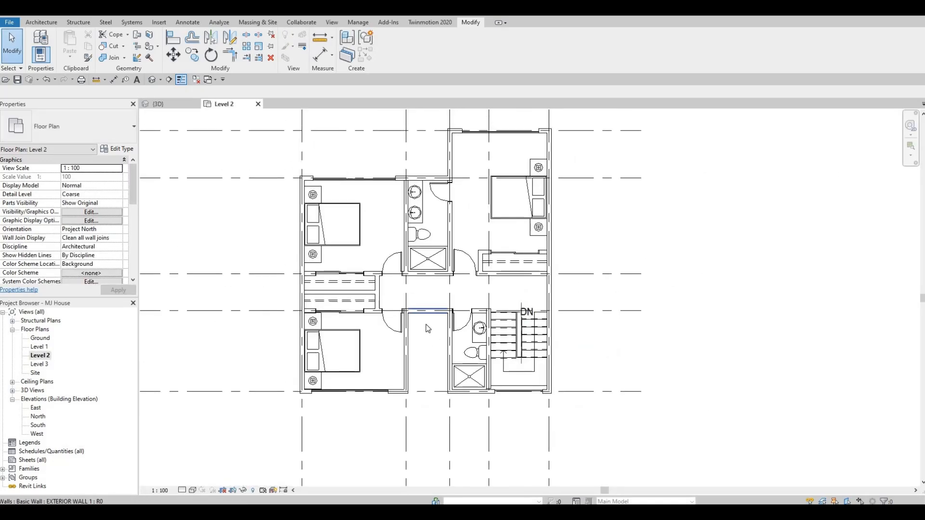
pyautogui.press('Escape')
pyautogui.press('Escape')
pyautogui.scroll(3, 364, 390)
pyautogui.moveTo(362, 386); pyautogui.dragTo(396, 309, button='middle')
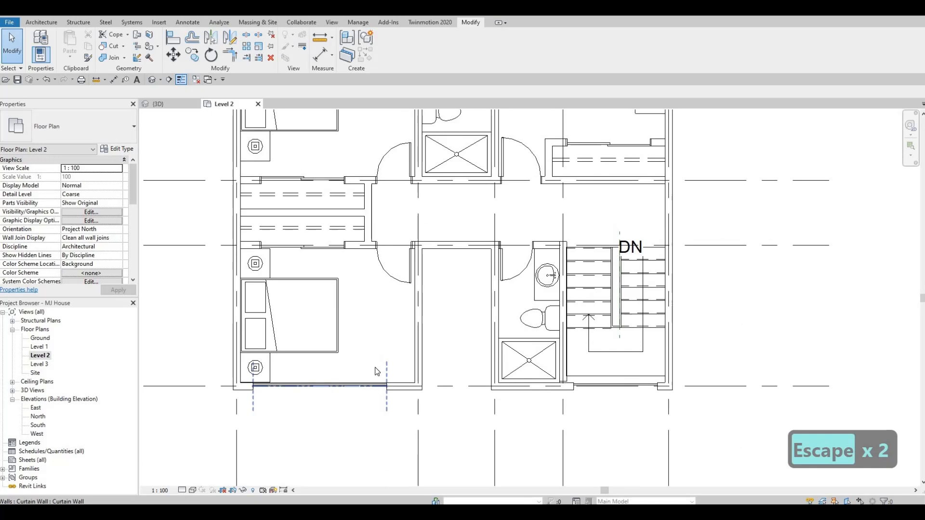
pyautogui.click(377, 371)
pyautogui.press('c')
pyautogui.press('s')
pyautogui.scroll(3, 433, 224)
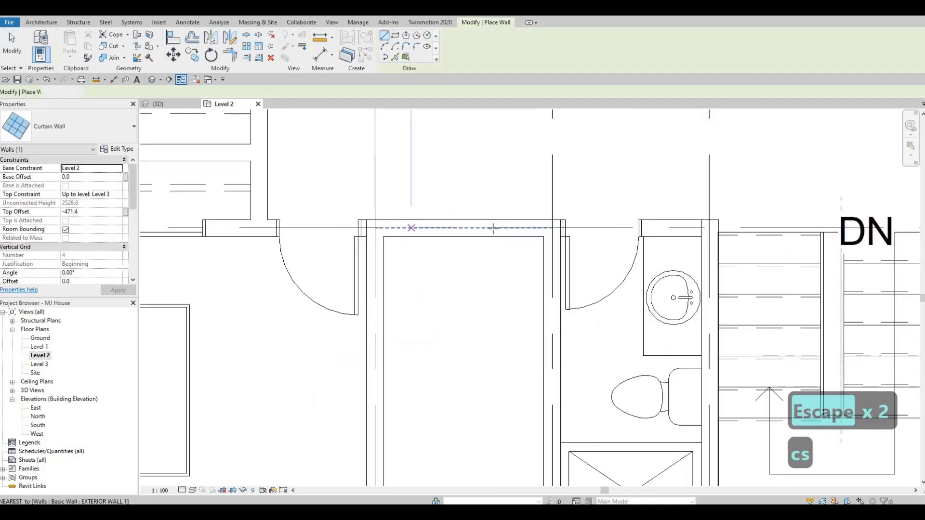
pyautogui.click(411, 228)
pyautogui.click(521, 227)
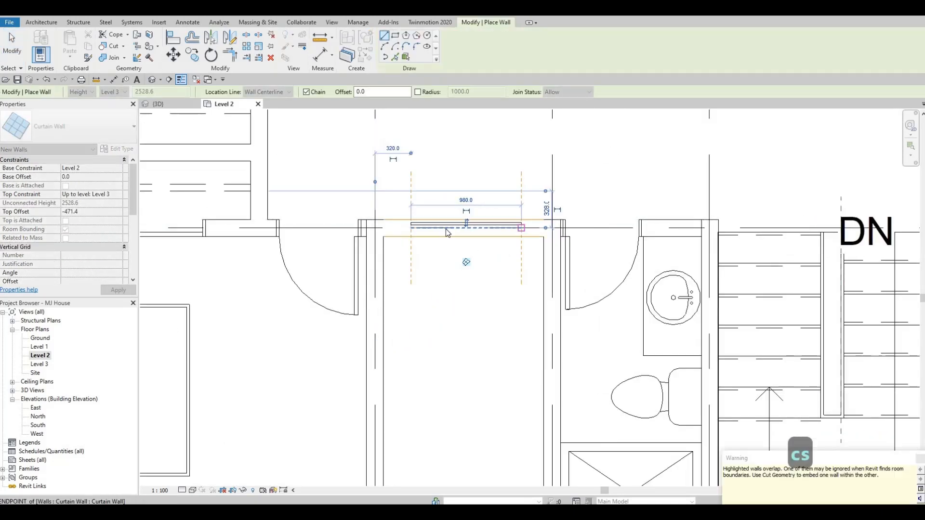
pyautogui.press('Escape')
pyautogui.press('Escape')
pyautogui.scroll(-5, 352, 279)
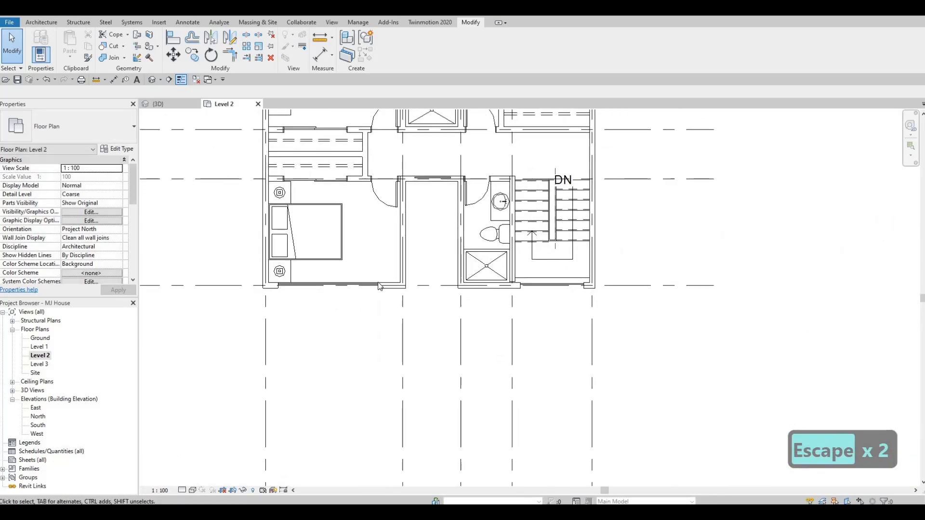
pyautogui.click(378, 288)
pyautogui.scroll(2, 378, 288)
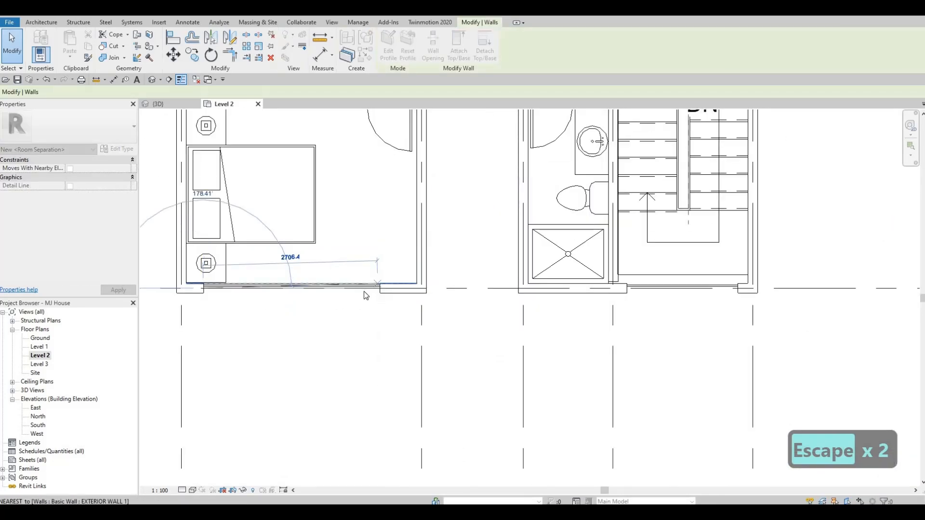
pyautogui.press('Escape')
# Shorten the left rear bedroom's curtain wall to 2600 mm by moving its right end
pyautogui.moveTo(393, 303); pyautogui.dragTo(367, 412, button='middle')
pyautogui.scroll(-1, 363, 412)
pyautogui.moveTo(359, 356); pyautogui.dragTo(352, 461, button='middle')
pyautogui.scroll(-3, 352, 461)
pyautogui.moveTo(307, 207); pyautogui.dragTo(302, 284, button='middle')
pyautogui.scroll(3, 302, 283)
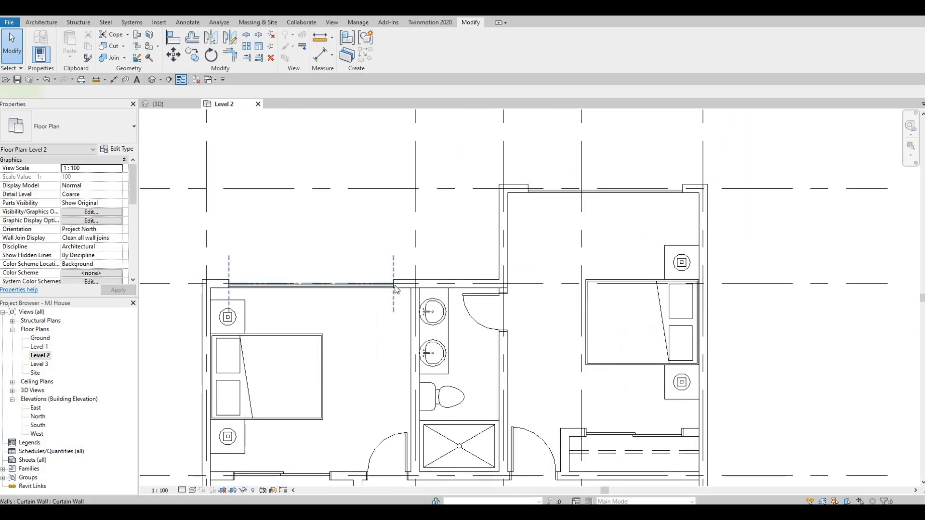
pyautogui.click(394, 286)
pyautogui.moveTo(394, 284); pyautogui.dragTo(340, 307)
pyautogui.moveTo(383, 314); pyautogui.dragTo(367, 266, button='middle')
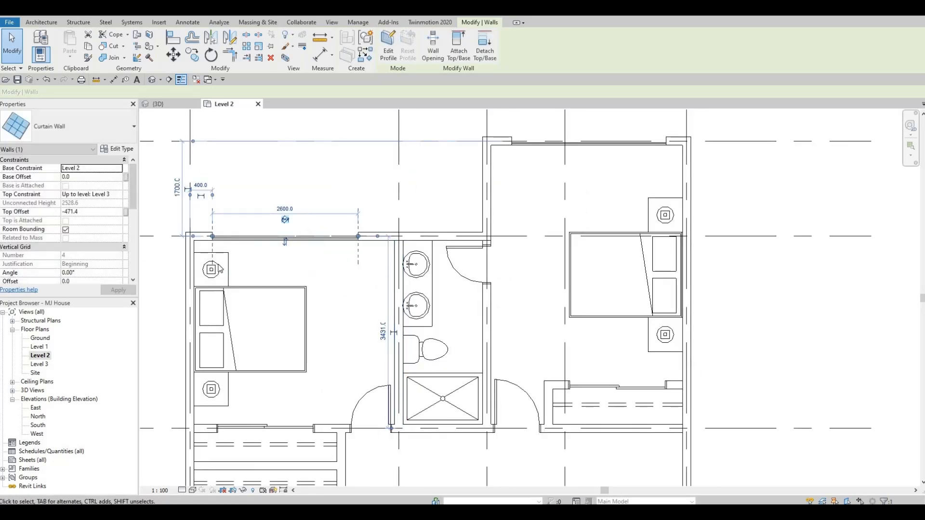
# Shorten the right rear bedroom's curtain wall from both ends to 2240 mm, starting 760 mm from the left grid
pyautogui.moveTo(357, 319); pyautogui.dragTo(257, 282, button='middle')
pyautogui.scroll(-1, 258, 282)
pyautogui.moveTo(366, 168); pyautogui.dragTo(350, 232, button='middle')
pyautogui.scroll(2, 355, 195)
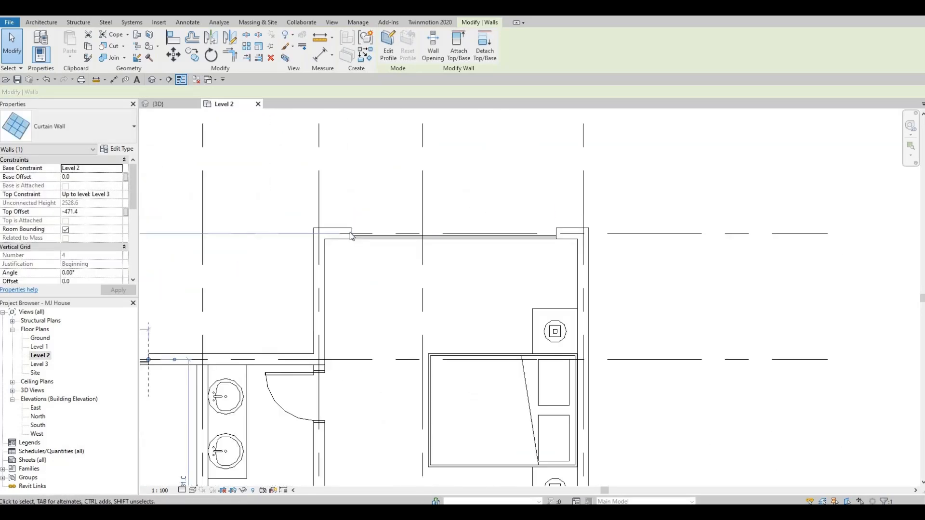
pyautogui.moveTo(376, 233); pyautogui.dragTo(376, 233)
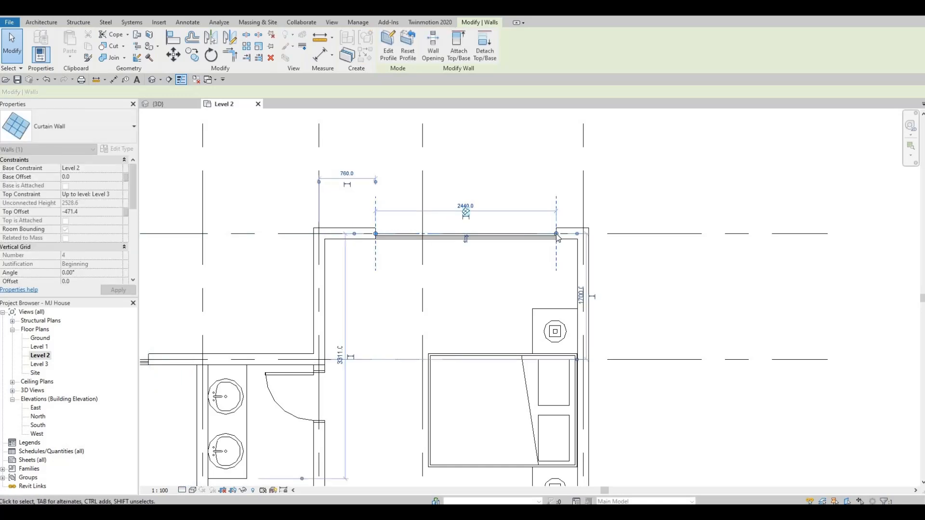
pyautogui.moveTo(556, 234); pyautogui.dragTo(542, 233)
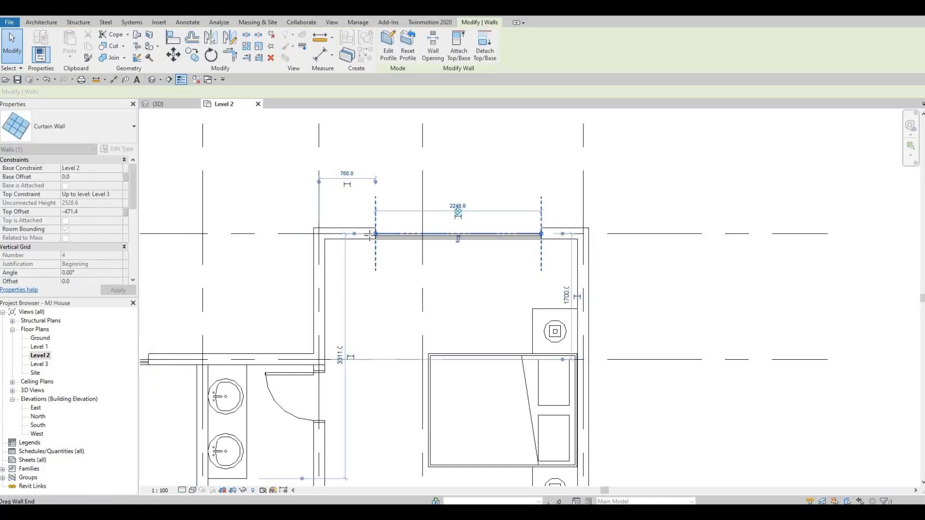
pyautogui.press('Escape')
pyautogui.scroll(-4, 423, 224)
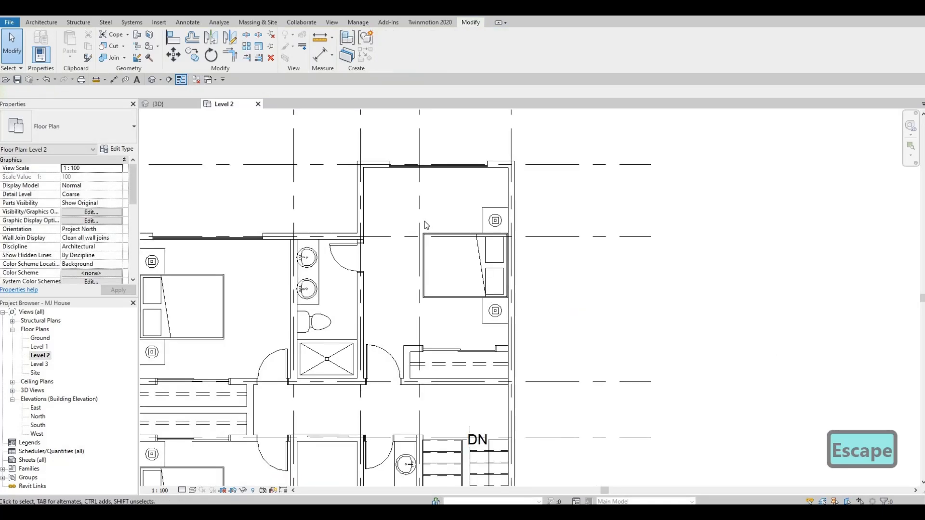
# Slide the right rear bedroom's ensuite door down along its wall to 1400 mm from the grid through the bathroom's rear wall
pyautogui.moveTo(411, 262); pyautogui.dragTo(429, 248, button='middle')
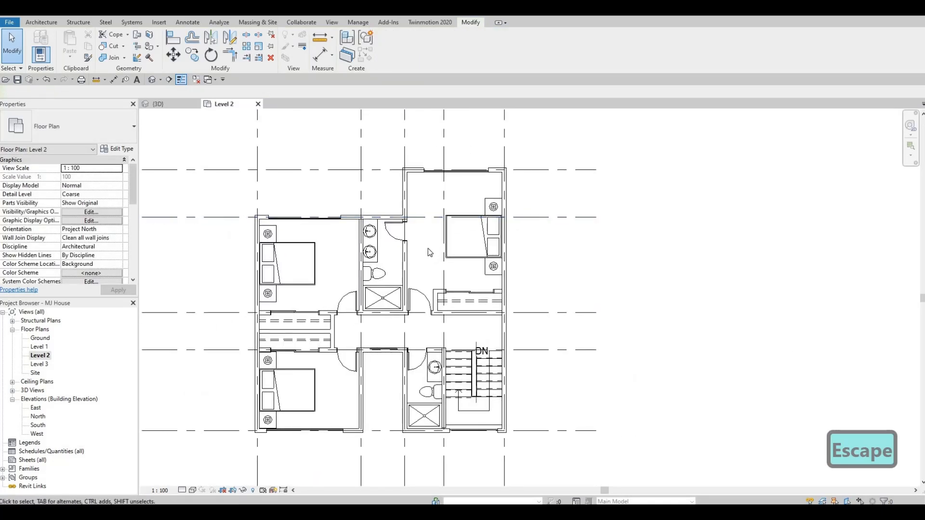
pyautogui.press('Escape')
pyautogui.scroll(2, 417, 251)
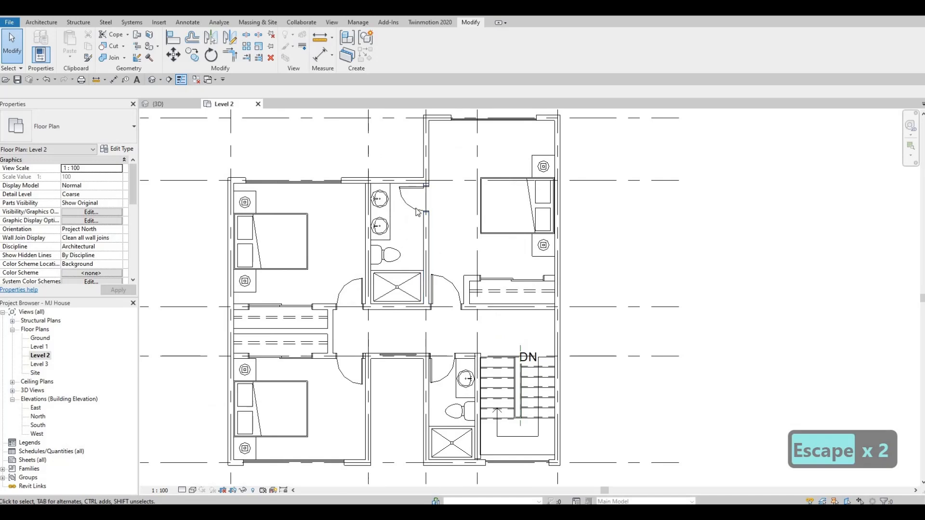
pyautogui.moveTo(417, 212); pyautogui.dragTo(419, 198, button='middle')
pyautogui.click(419, 194)
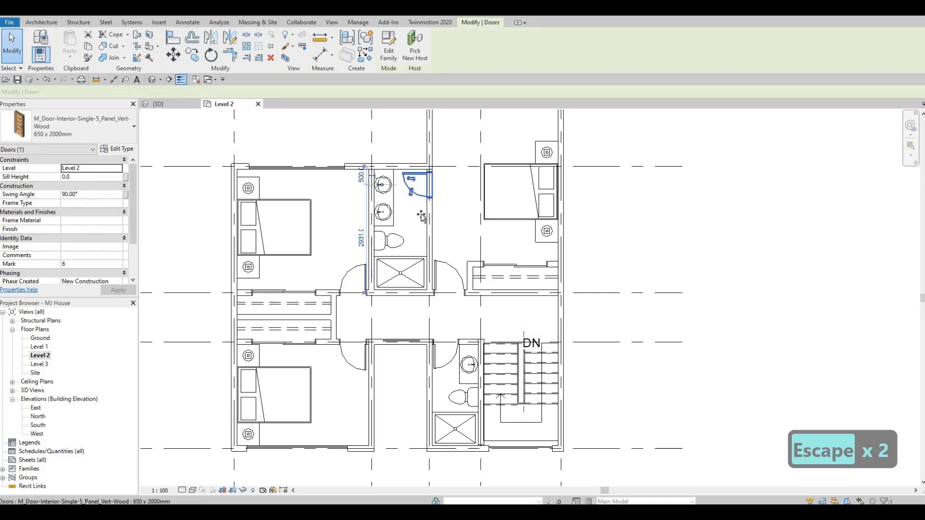
pyautogui.moveTo(420, 225); pyautogui.dragTo(422, 230)
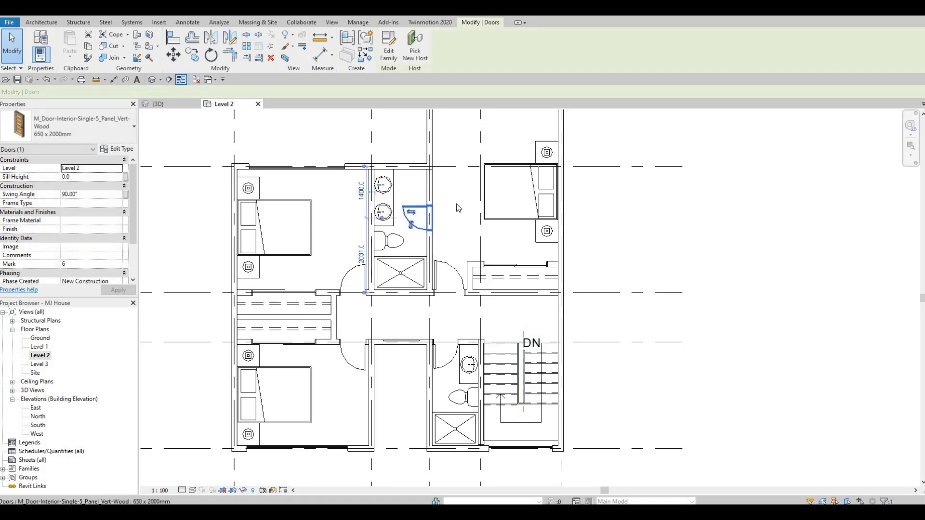
pyautogui.moveTo(548, 220); pyautogui.dragTo(544, 264, button='middle')
pyautogui.press('Escape')
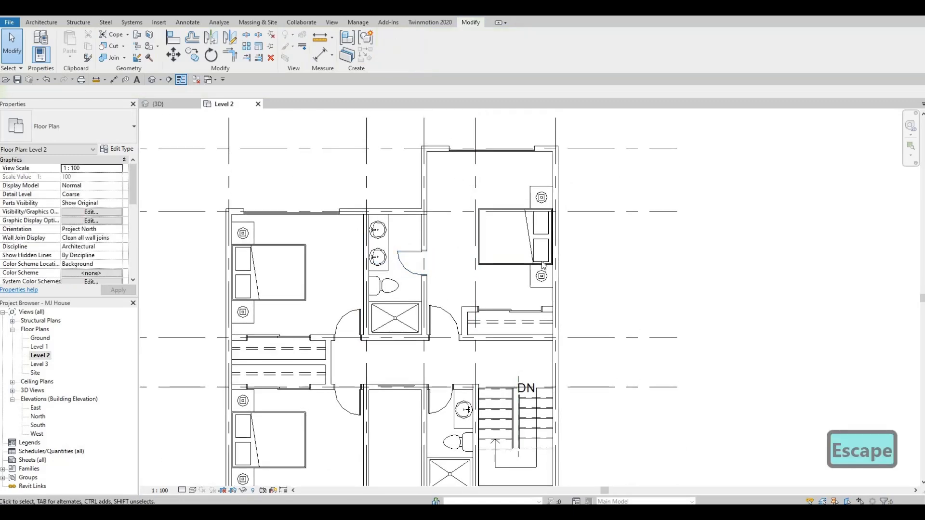
# Nudge the right rear bedroom's bed and both nightstands together toward the rear exterior wall, away from the closet
pyautogui.moveTo(566, 296); pyautogui.dragTo(613, 291)
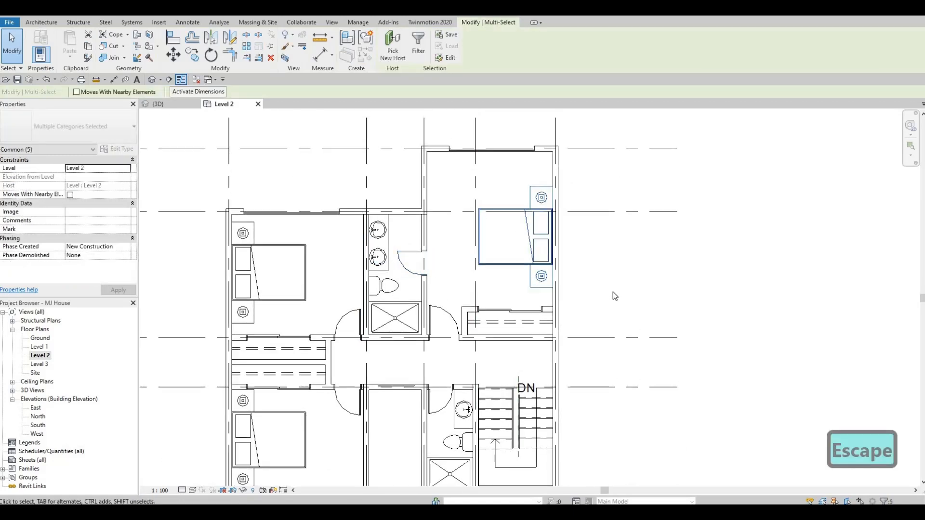
pyautogui.press('Up')
pyautogui.press('Up')
pyautogui.press('Up')
pyautogui.press('Up')
pyautogui.press('Up')
pyautogui.press('Up')
pyautogui.press('Up')
pyautogui.press('Up')
pyautogui.press('Up')
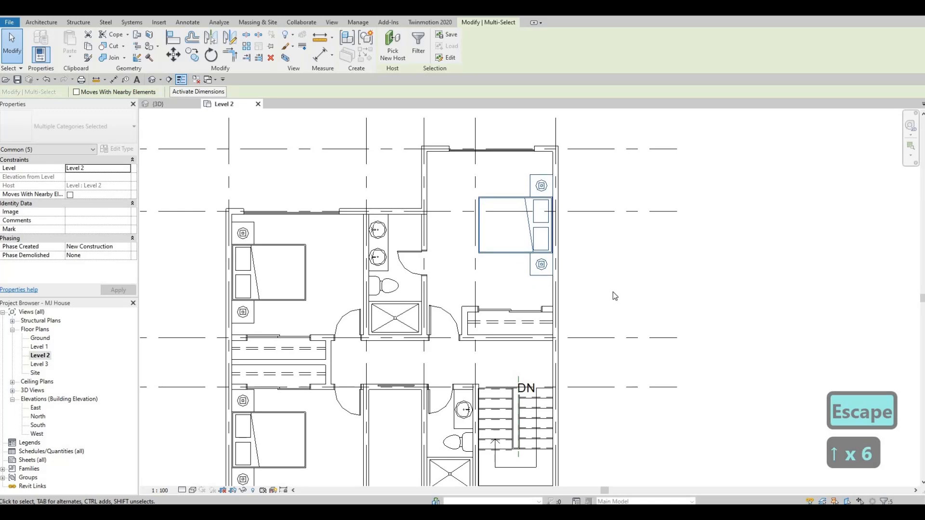
pyautogui.press('Up')
pyautogui.press('Up')
pyautogui.press('Escape')
pyautogui.press('Escape')
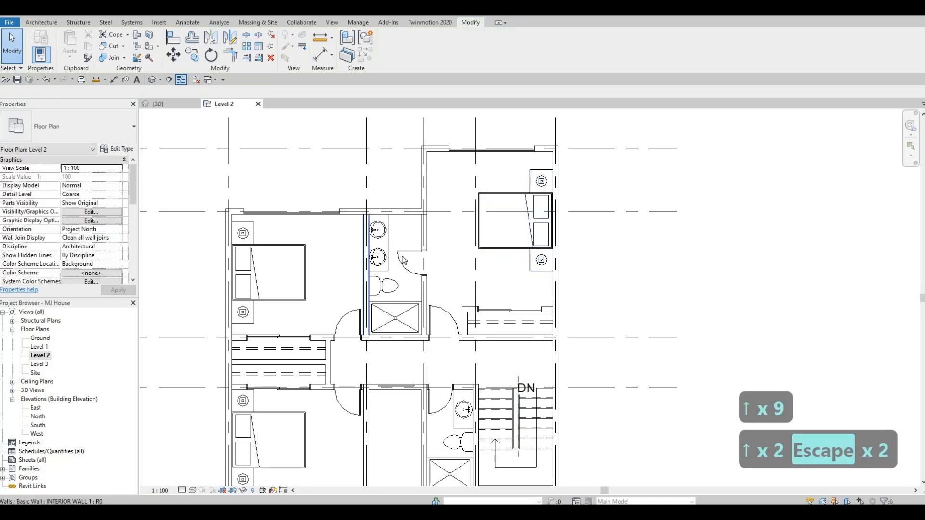
# Move the ensuite door further down its wall to 1500 mm from the grid through the bathroom's rear wall
pyautogui.click(416, 275)
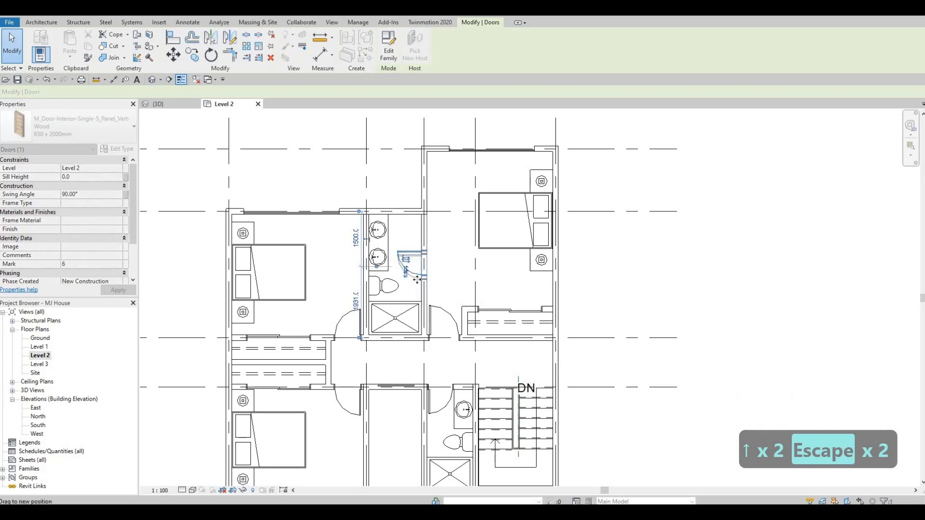
pyautogui.press('Escape')
pyautogui.press('Escape')
# Rehost the ensuite toilet onto the bathroom's rear exterior wall, 400 mm from the grid on the door side
pyautogui.click(399, 290)
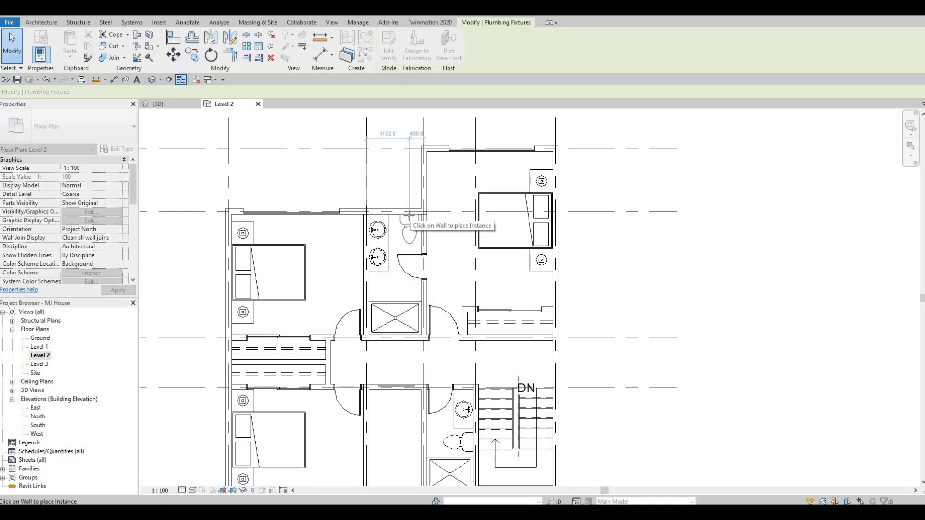
pyautogui.press('Escape')
pyautogui.press('Escape')
# Try to nudge the two ensuite sinks downward without the counter, and undo the nudge
pyautogui.scroll(2, 393, 221)
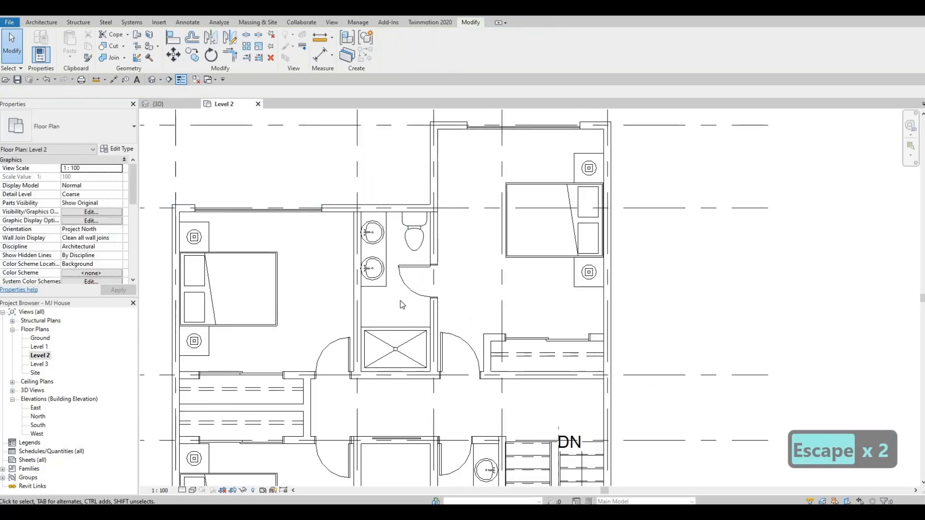
pyautogui.moveTo(402, 306); pyautogui.dragTo(402, 306)
pyautogui.press('Return')
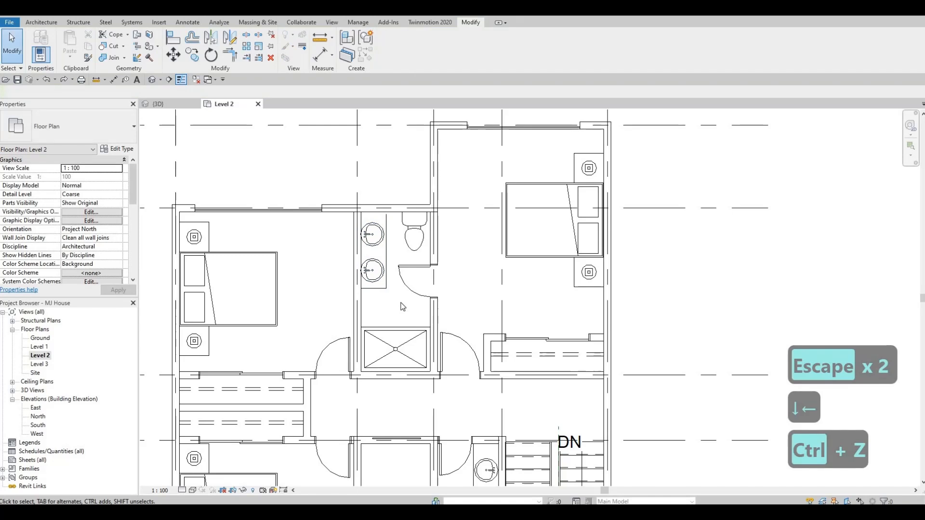
pyautogui.hotkey('ctrl', 'z')
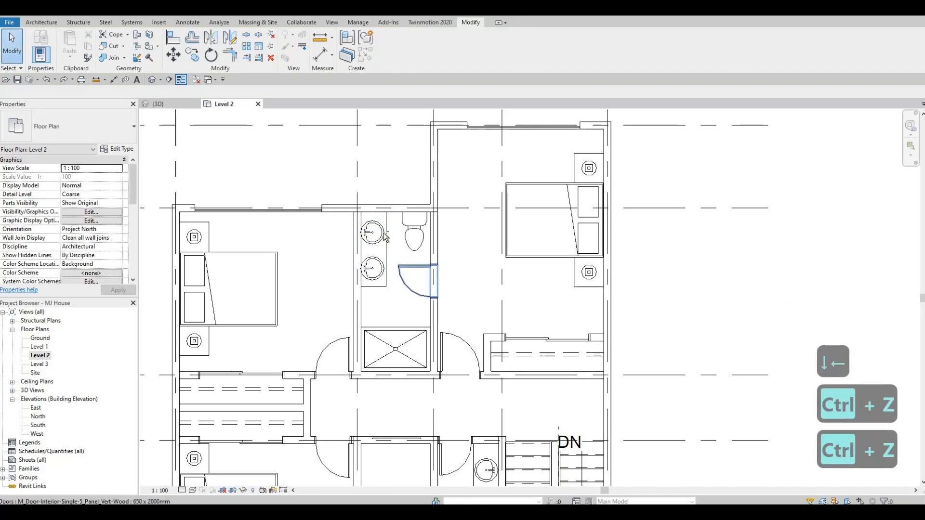
# Move the ensuite's two sinks together with their counter lines down until the counter meets the shower
pyautogui.moveTo(346, 185); pyautogui.dragTo(394, 307)
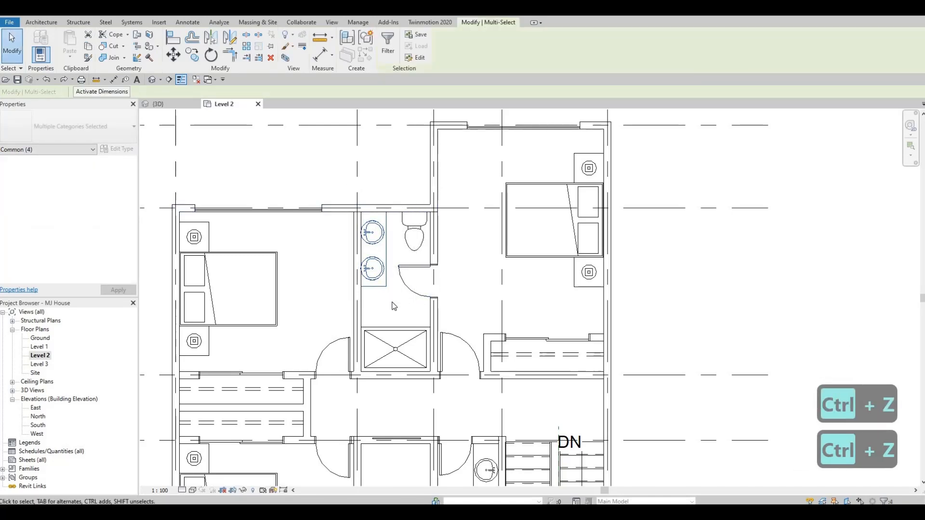
pyautogui.press('Down')
pyautogui.press('Down')
pyautogui.press('Down')
pyautogui.press('Down')
pyautogui.press('Down')
pyautogui.press('Down')
pyautogui.press('Down')
pyautogui.press('Down')
pyautogui.press('Down')
pyautogui.press('Down')
pyautogui.press('Down')
pyautogui.press('Down')
pyautogui.press('Down')
pyautogui.press('Down')
pyautogui.press('Down')
pyautogui.press('Down')
pyautogui.press('Down')
pyautogui.press('Down')
pyautogui.press('Down')
pyautogui.press('Down')
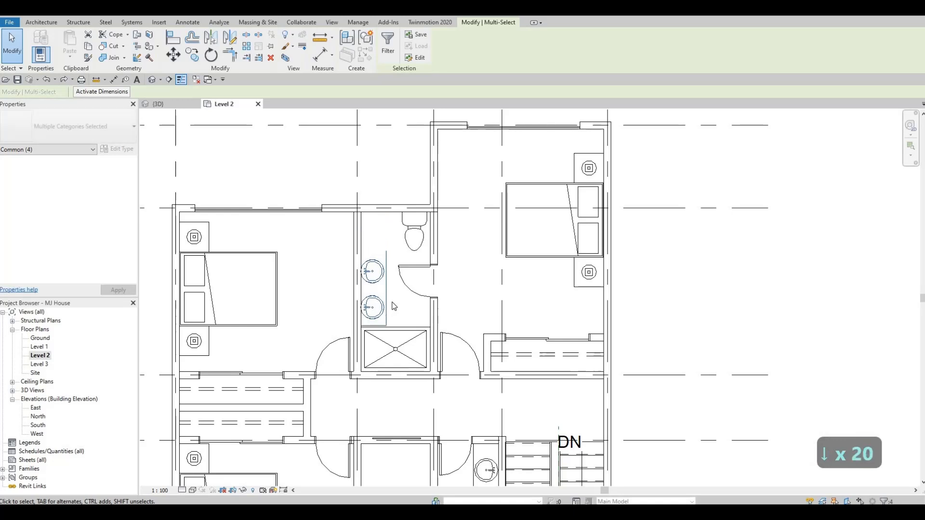
pyautogui.press('Down')
pyautogui.press('Escape')
pyautogui.press('Escape')
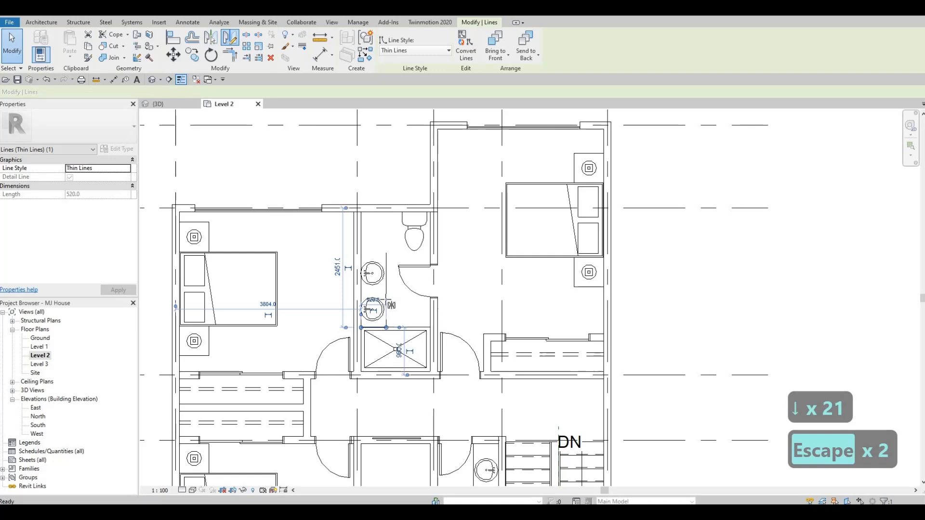
# Mirror a copy of the ensuite counter's lower edge line about a horizontal axis between the sinks to close its upper end
pyautogui.click(229, 37)
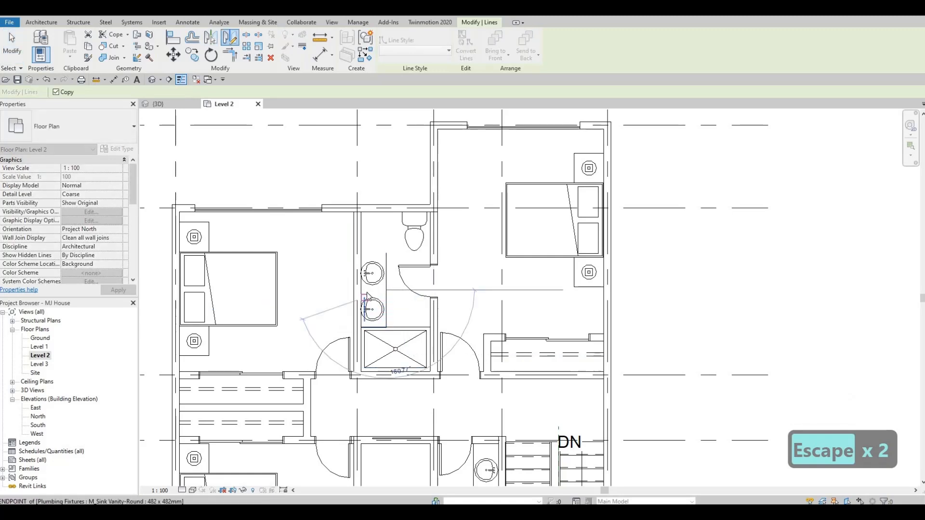
pyautogui.press('Escape')
pyautogui.press('Escape')
# Raise the ensuite counter's upper edge line to make the counter 1711 mm long, and delete its lower edge line along the shower
pyautogui.scroll(3, 377, 251)
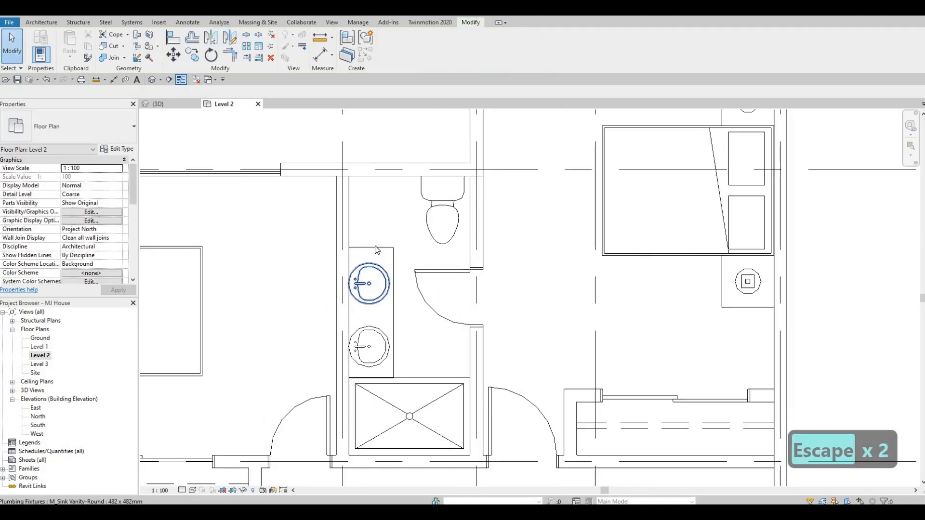
pyautogui.moveTo(372, 242); pyautogui.dragTo(371, 215)
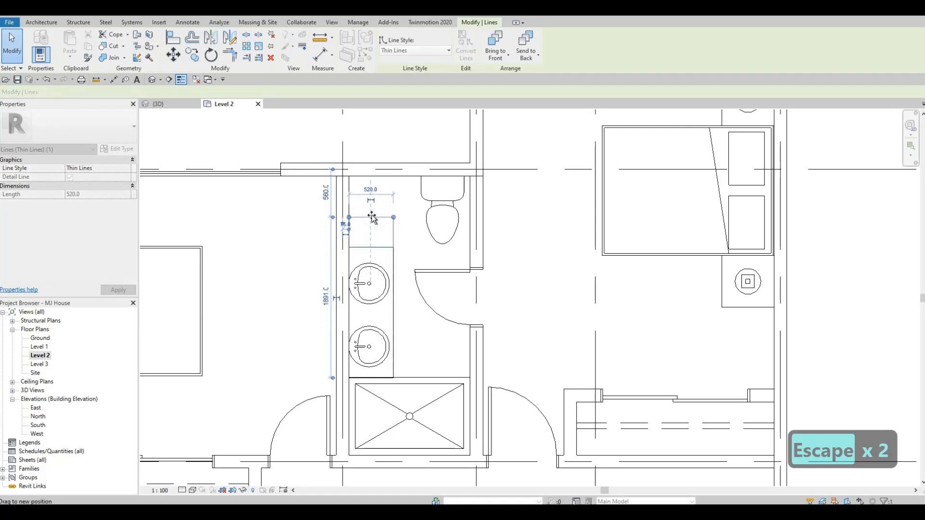
pyautogui.click(379, 378)
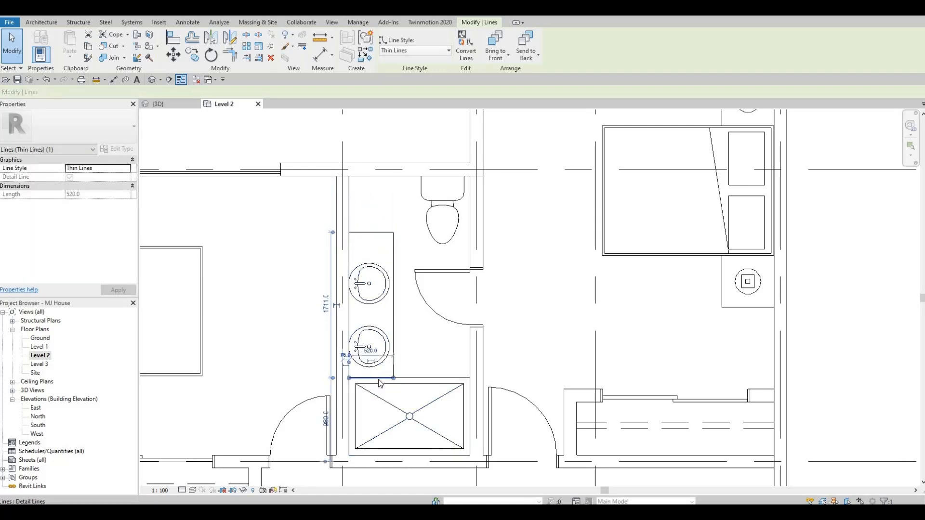
pyautogui.press('Delete')
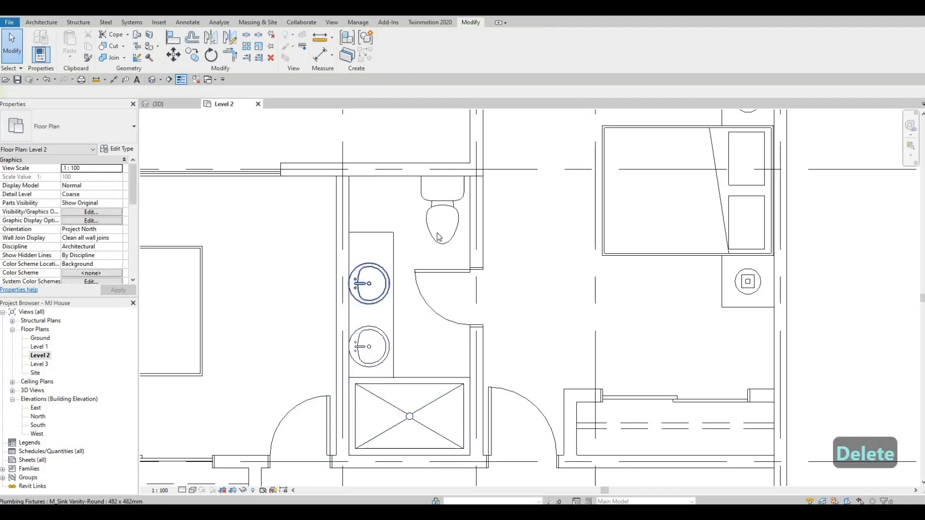
pyautogui.press('Escape')
# Nudge the ensuite toilet toward the sink side to 520 mm from the grid along the door wall
pyautogui.click(435, 208)
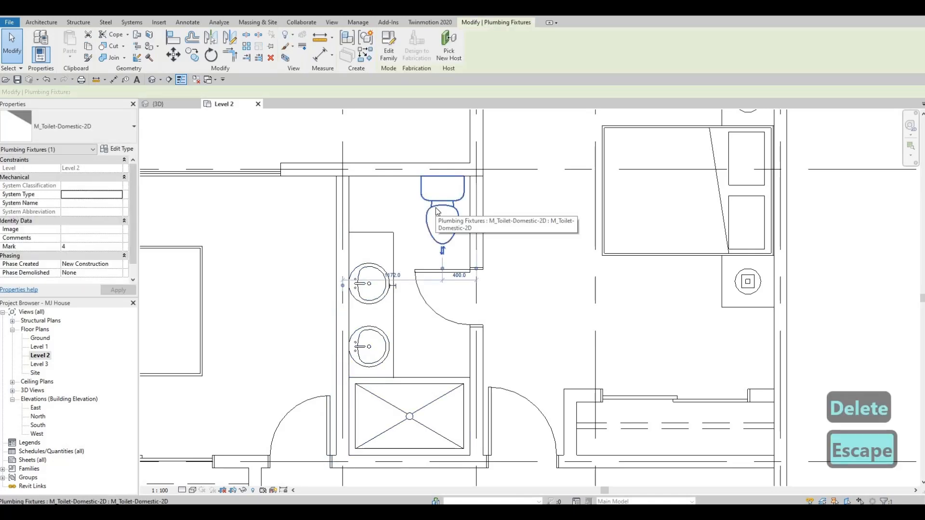
pyautogui.press('Left')
pyautogui.press('Left')
pyautogui.press('Left')
pyautogui.press('Left')
pyautogui.press('Left')
pyautogui.press('Left')
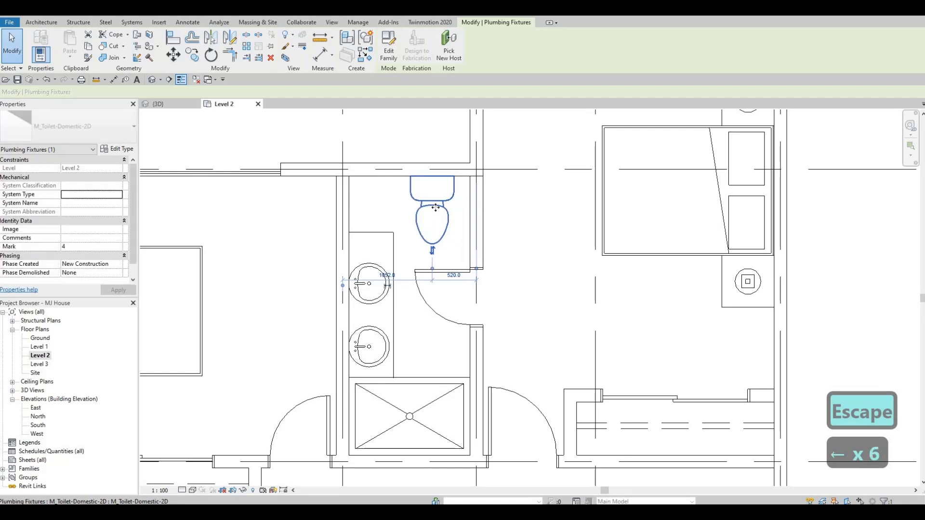
pyautogui.press('Left')
pyautogui.press('Right')
pyautogui.press('Escape')
pyautogui.press('Escape')
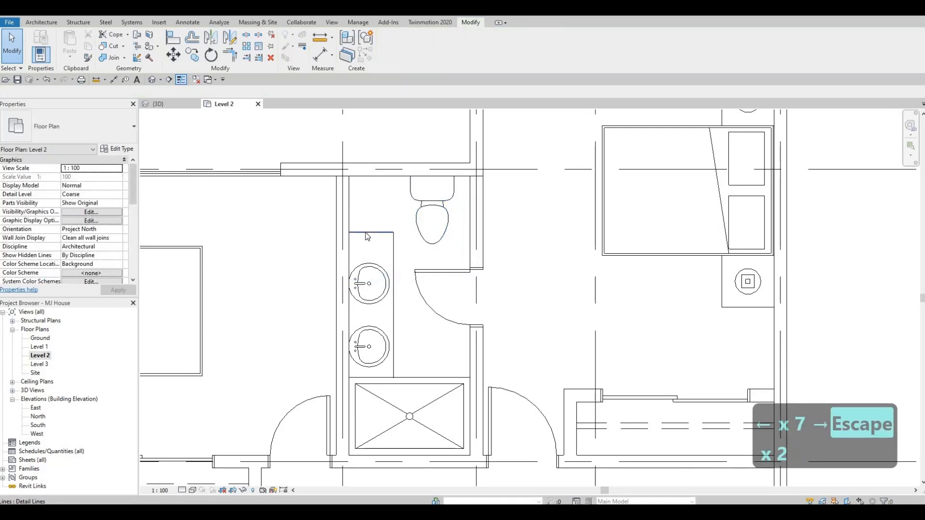
# Nudge the ensuite counter's long front edge line toward the sinks, to 575 mm from the grid behind them
pyautogui.click(394, 246)
pyautogui.press('Left')
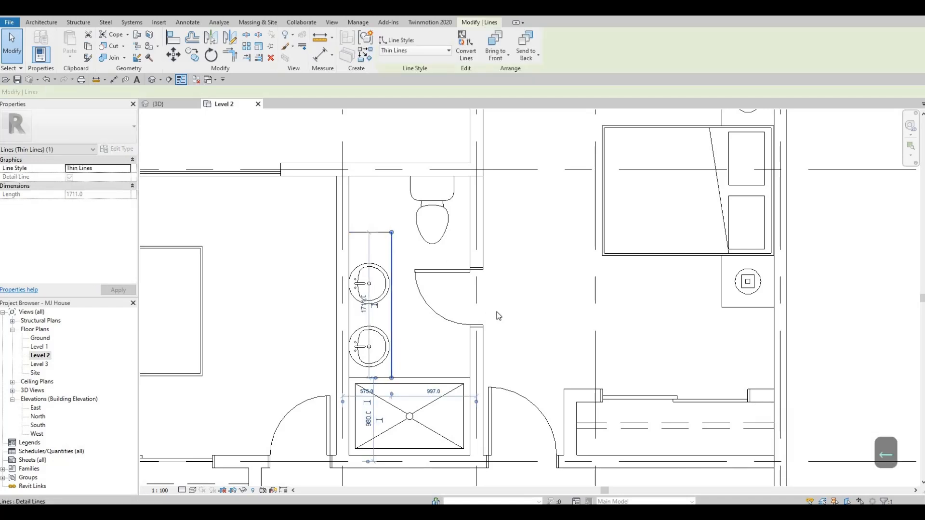
pyautogui.press('Escape')
pyautogui.press('Escape')
# Flip the ensuite door's hinge side and slide it toward the shower, to about 1960 mm from the bathroom's rear wall grid
pyautogui.moveTo(499, 316); pyautogui.dragTo(406, 331, button='middle')
pyautogui.scroll(-2, 406, 292)
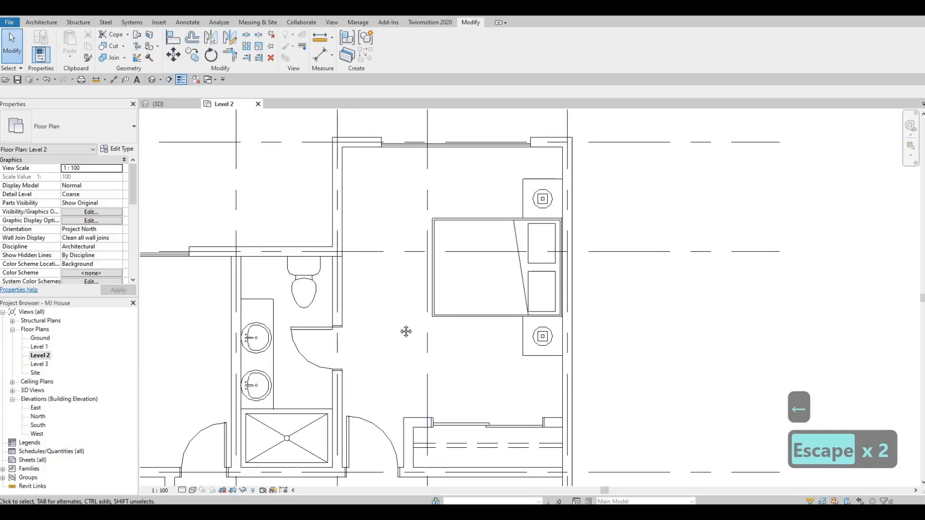
pyautogui.scroll(1, 364, 287)
pyautogui.click(327, 397)
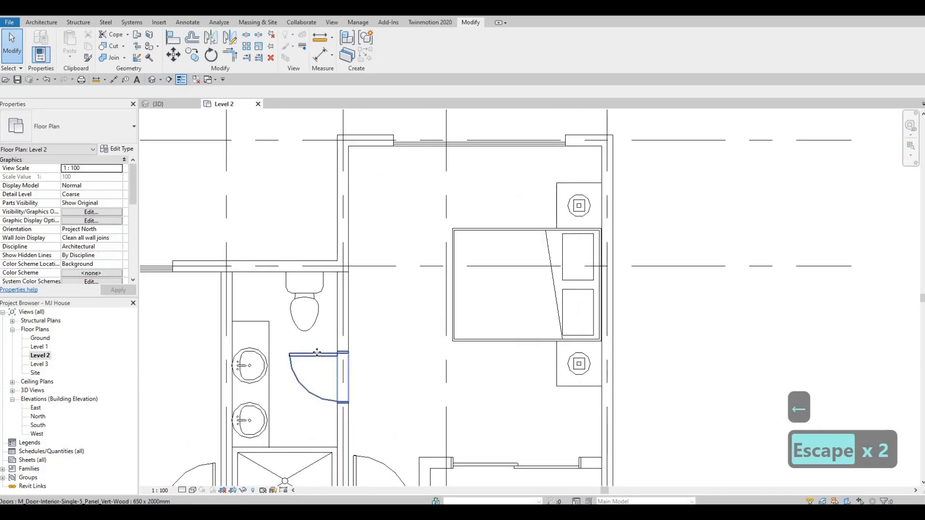
pyautogui.click(314, 397)
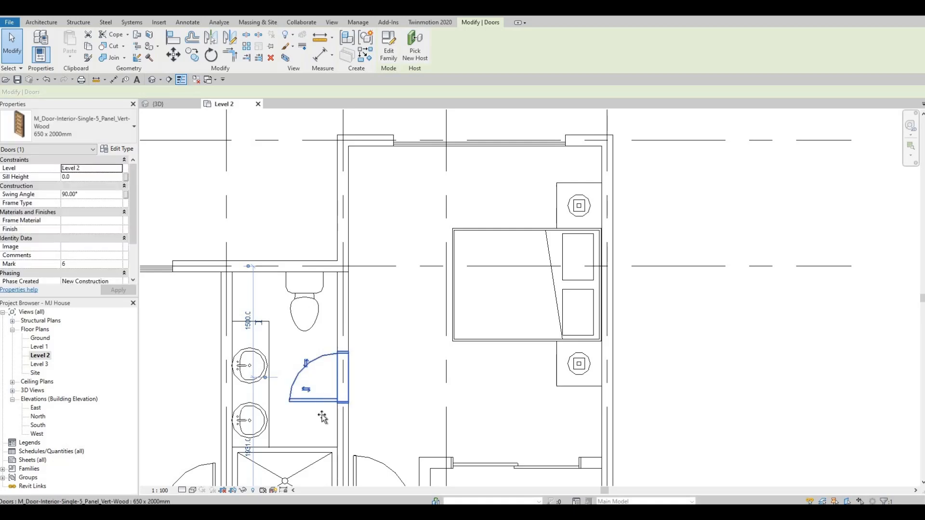
pyautogui.moveTo(321, 431); pyautogui.dragTo(321, 435)
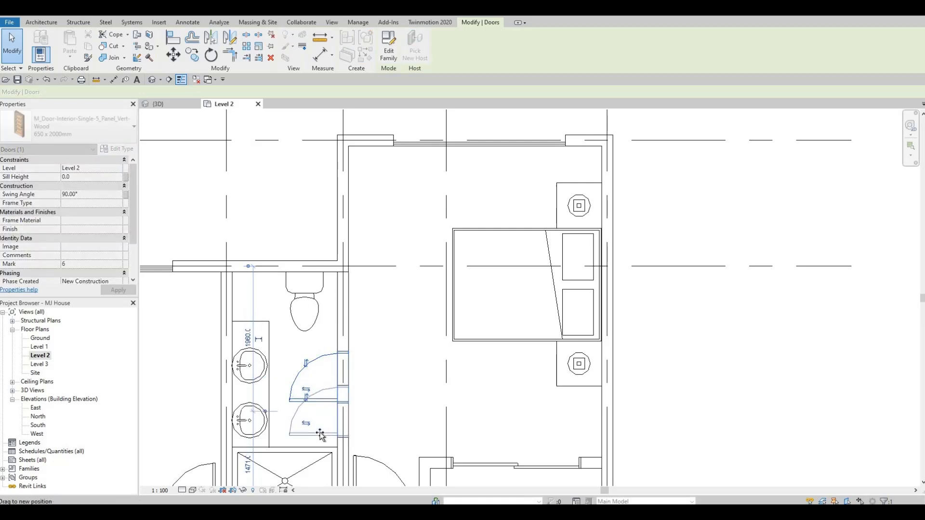
pyautogui.press('Escape')
pyautogui.press('Escape')
# Examine the rearranged ensuite, bedrooms, hallway and front rooms across the Level 2 floor plan
pyautogui.scroll(2, 444, 207)
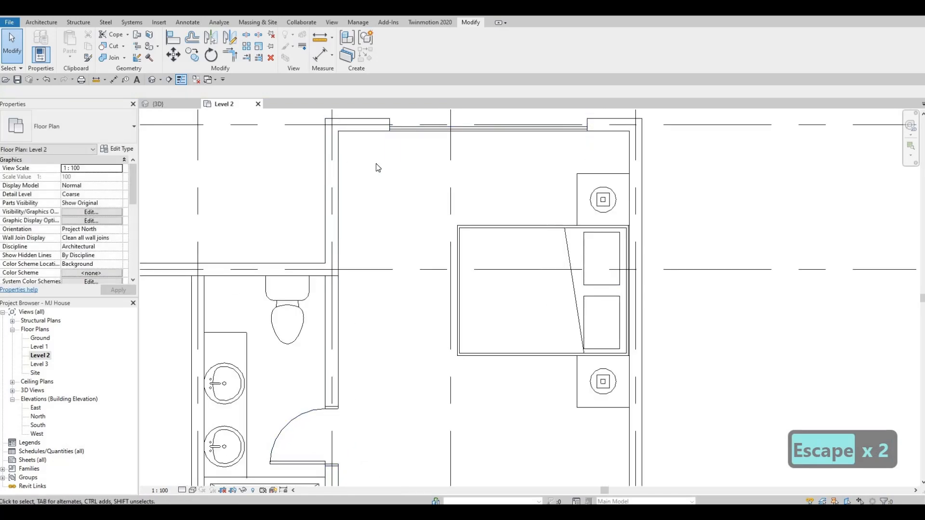
pyautogui.scroll(-5, 407, 190)
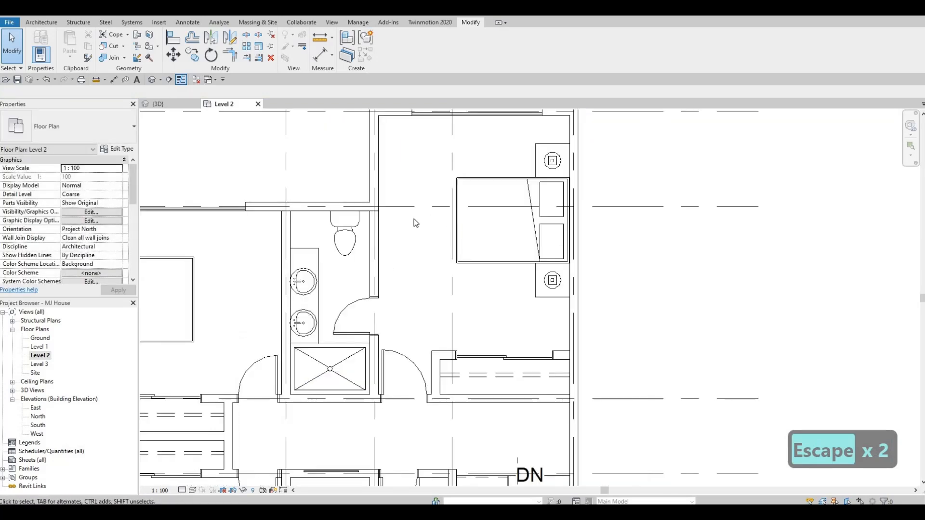
pyautogui.scroll(-2, 419, 247)
pyautogui.scroll(4, 423, 289)
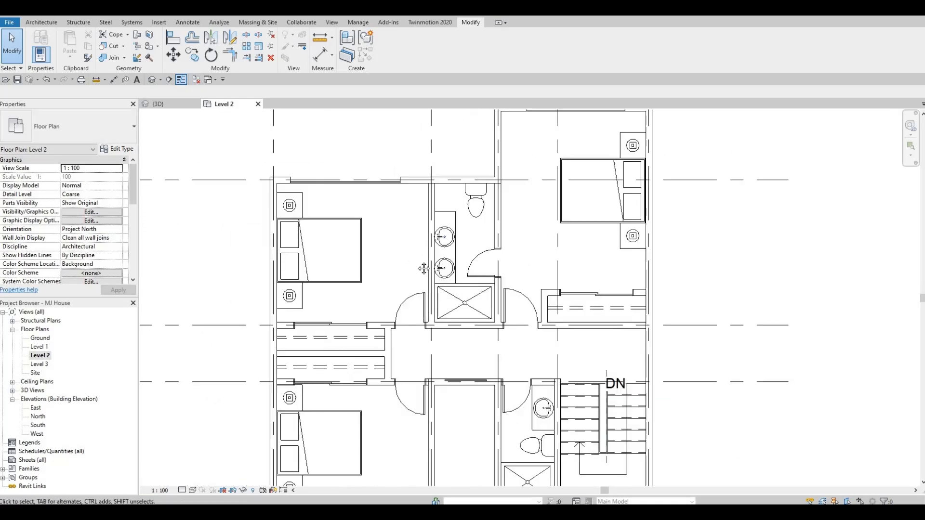
pyautogui.scroll(-2, 422, 311)
pyautogui.press('Escape')
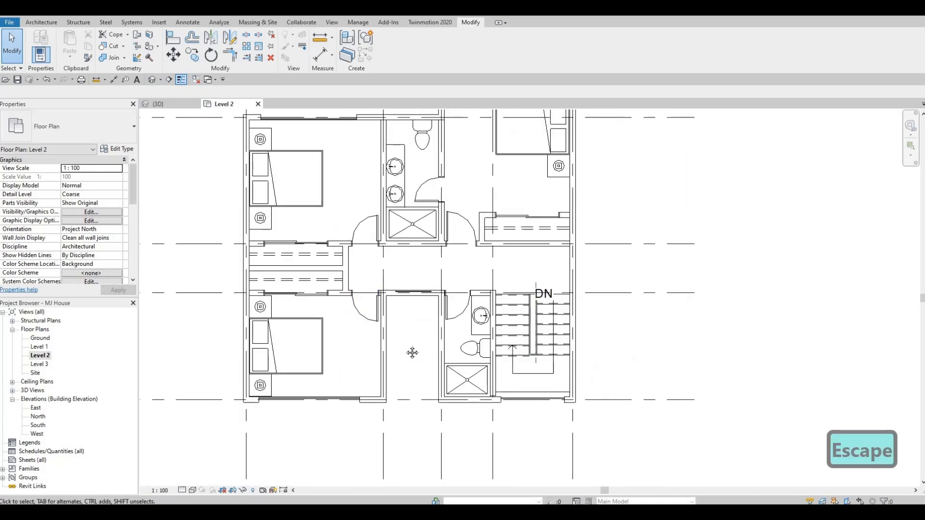
pyautogui.scroll(-2, 449, 304)
pyautogui.scroll(2, 388, 252)
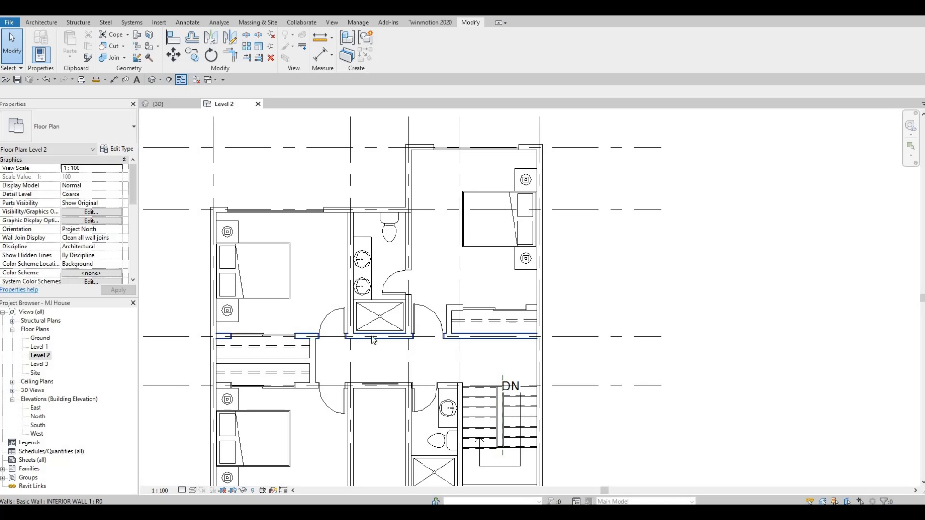
pyautogui.scroll(-4, 361, 321)
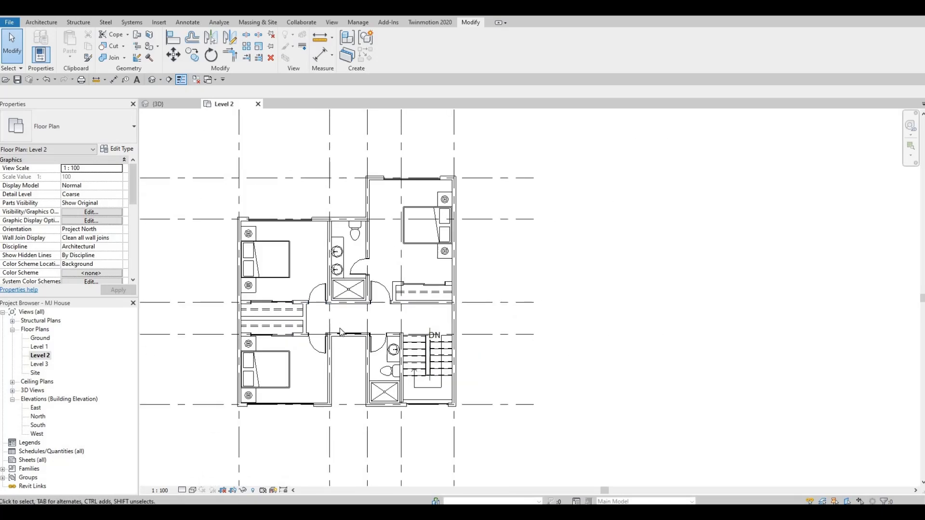
# Cut the opening for the hallway's curtain wall out of the exterior wall at the back of the Level 2 entrance recess
pyautogui.scroll(-3, 391, 304)
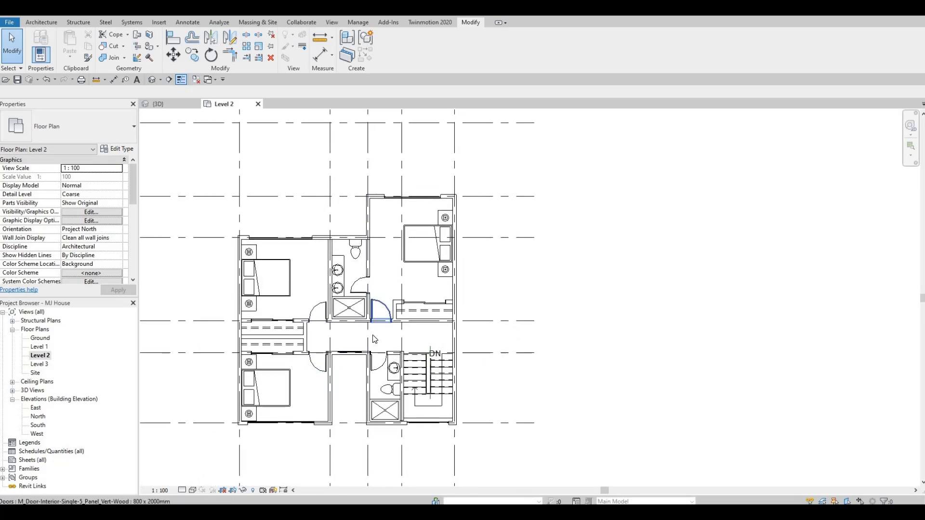
pyautogui.moveTo(347, 259); pyautogui.dragTo(350, 234, button='middle')
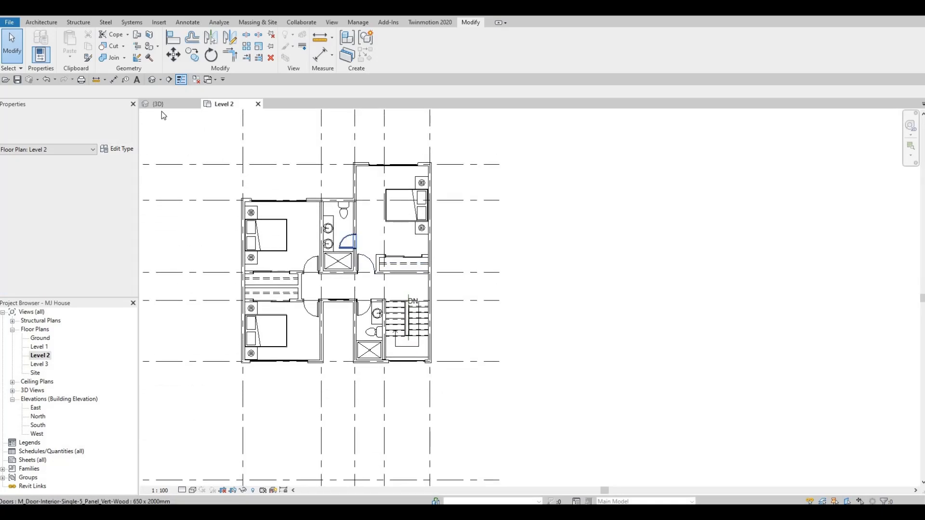
pyautogui.hotkey('ctrl', 'Tab')
pyautogui.keyDown('shift'); pyautogui.moveTo(434, 284); pyautogui.dragTo(486, 289, button='middle'); pyautogui.keyUp('shift')
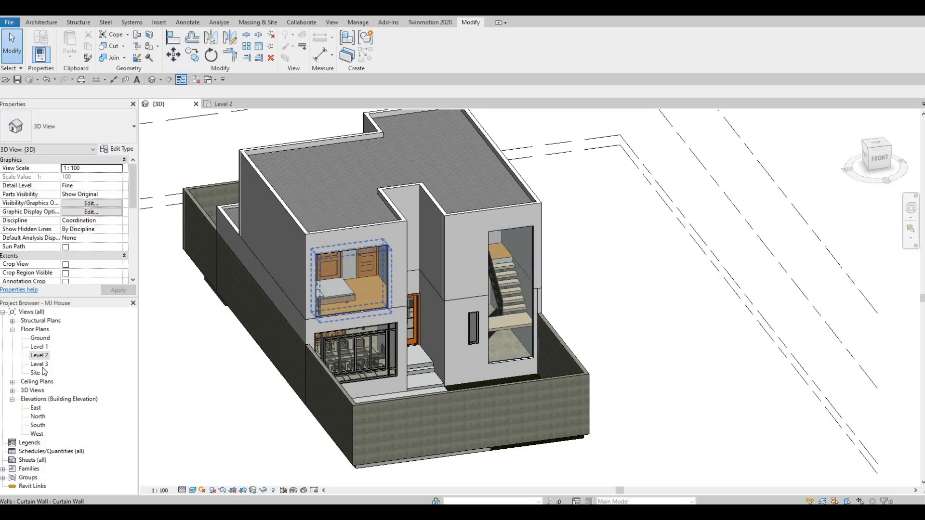
pyautogui.hotkey('ctrl', 'Tab')
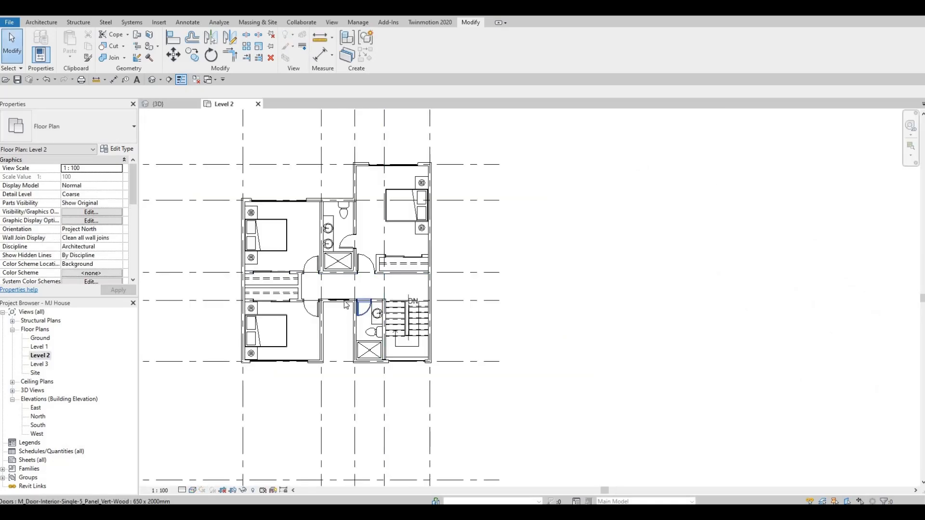
pyautogui.scroll(4, 241, 217)
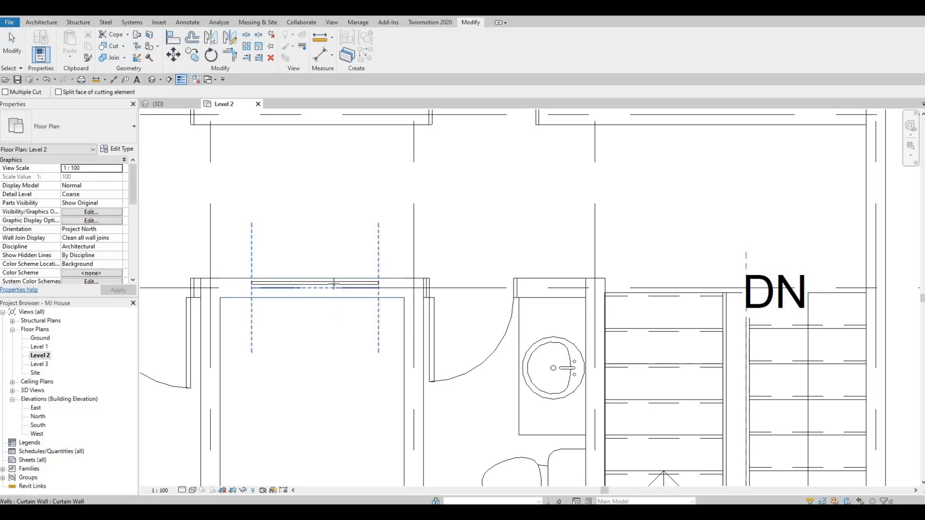
pyautogui.scroll(-3, 330, 288)
pyautogui.press('Escape')
pyautogui.press('Escape')
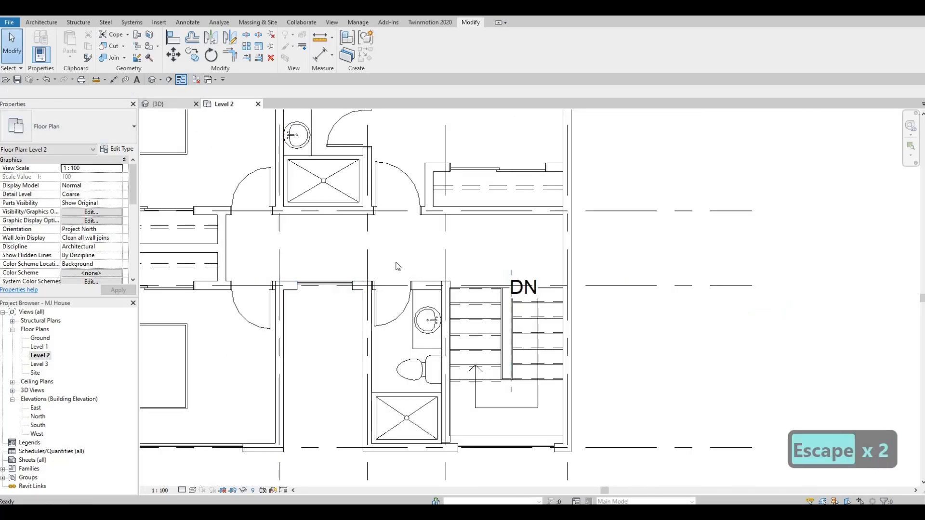
# In 3D, raise the bottom edge of the curtain wall above the entrance doors to about 390 mm above Level 2
pyautogui.click(174, 105)
pyautogui.keyDown('shift'); pyautogui.moveTo(342, 227); pyautogui.dragTo(371, 270, button='middle'); pyautogui.keyUp('shift')
pyautogui.scroll(3, 371, 270)
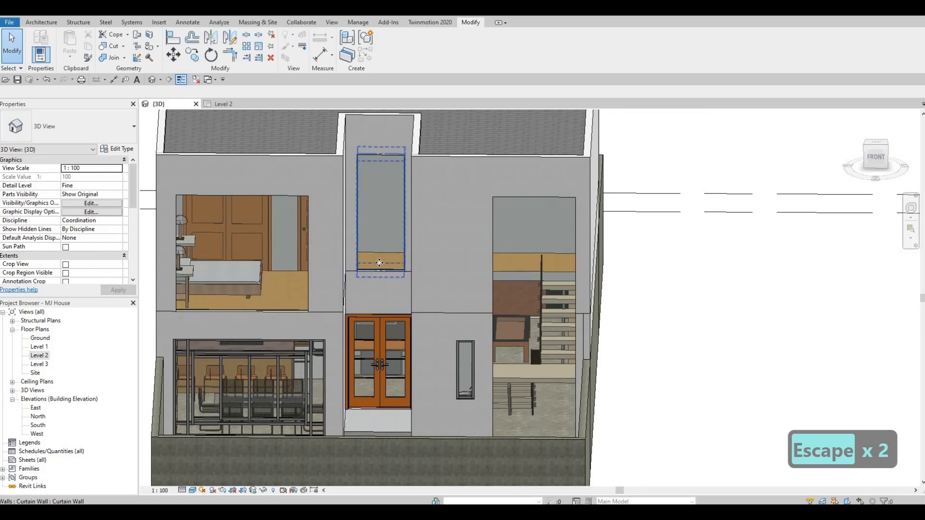
pyautogui.click(379, 260)
pyautogui.moveTo(381, 255); pyautogui.dragTo(380, 238)
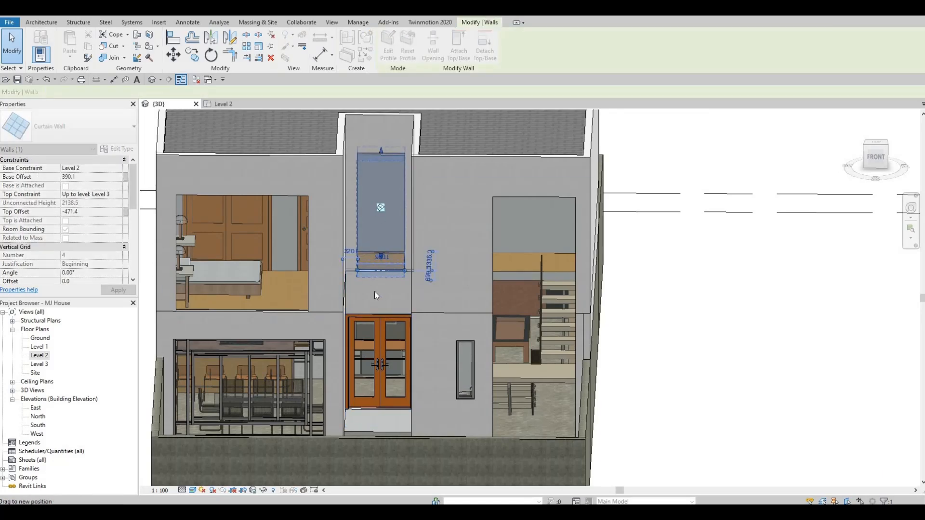
pyautogui.keyDown('shift'); pyautogui.moveTo(412, 295); pyautogui.dragTo(372, 249, button='middle'); pyautogui.keyUp('shift')
pyautogui.press('Escape')
pyautogui.press('Escape')
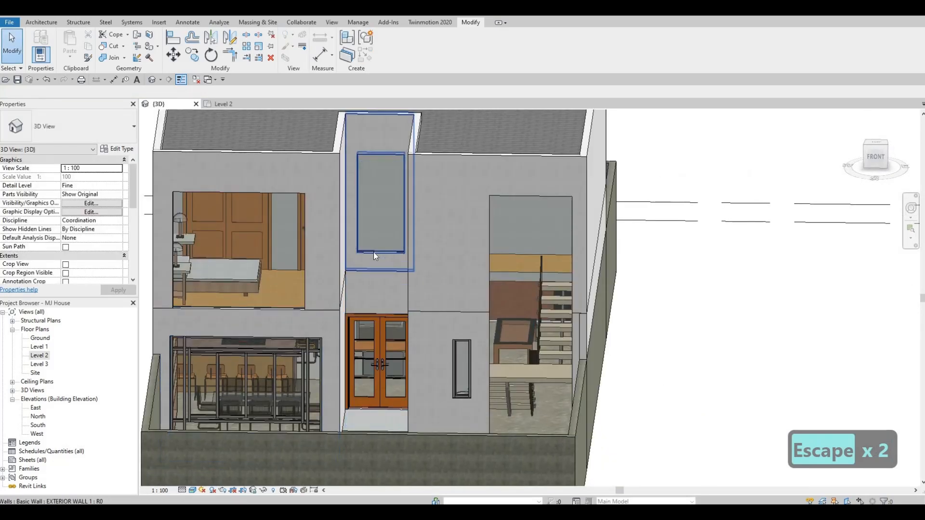
pyautogui.click(379, 254)
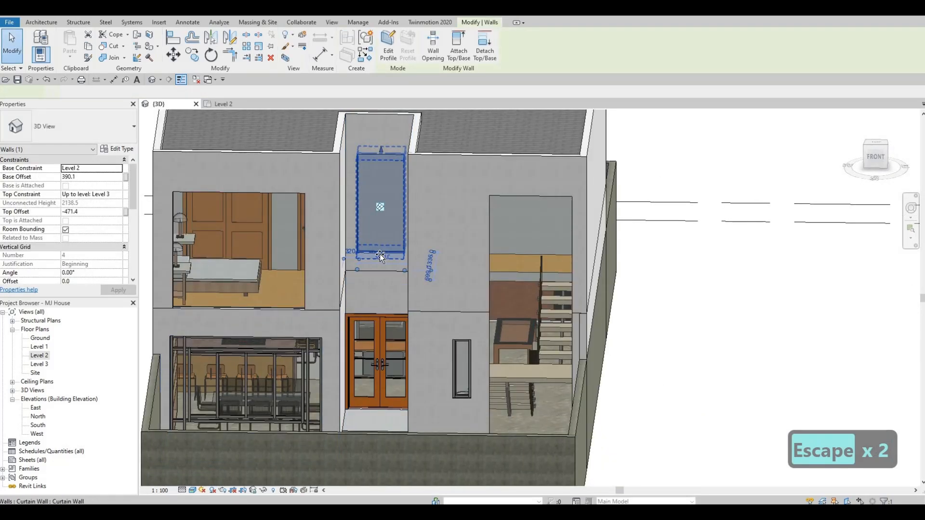
pyautogui.press('Escape')
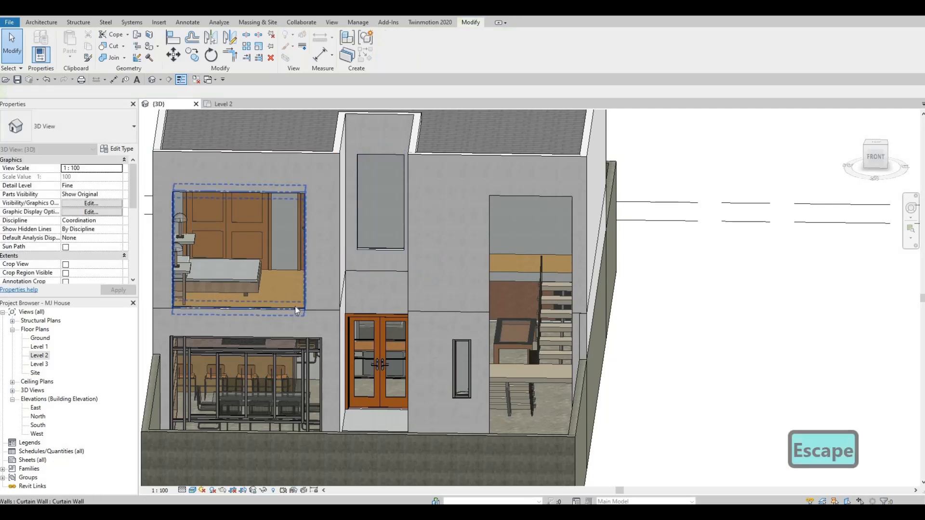
# Examine the house's front and rear glazing in 3D and the Level 2 floor plan's rear bedrooms
pyautogui.keyDown('shift'); pyautogui.moveTo(454, 299); pyautogui.dragTo(451, 313, button='middle'); pyautogui.keyUp('shift')
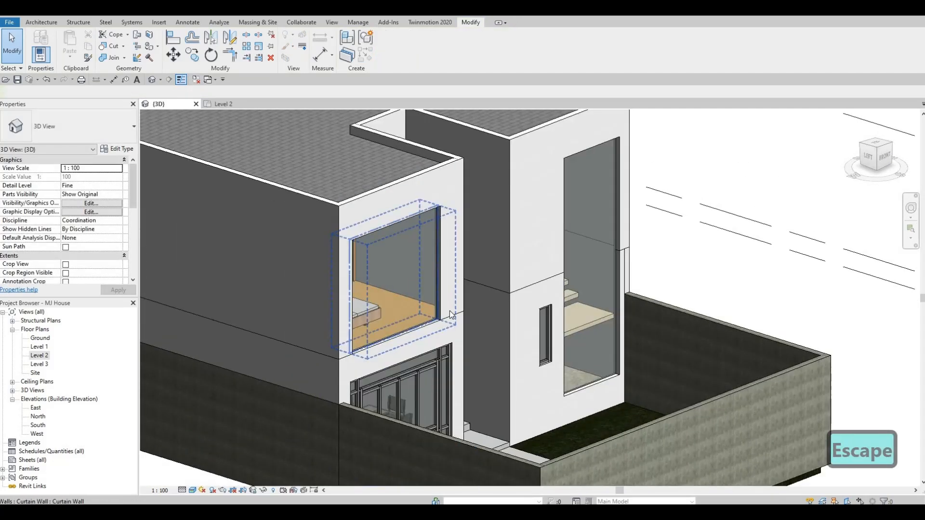
pyautogui.scroll(-4, 452, 315)
pyautogui.keyDown('shift'); pyautogui.moveTo(455, 362); pyautogui.dragTo(413, 340, button='middle'); pyautogui.keyUp('shift')
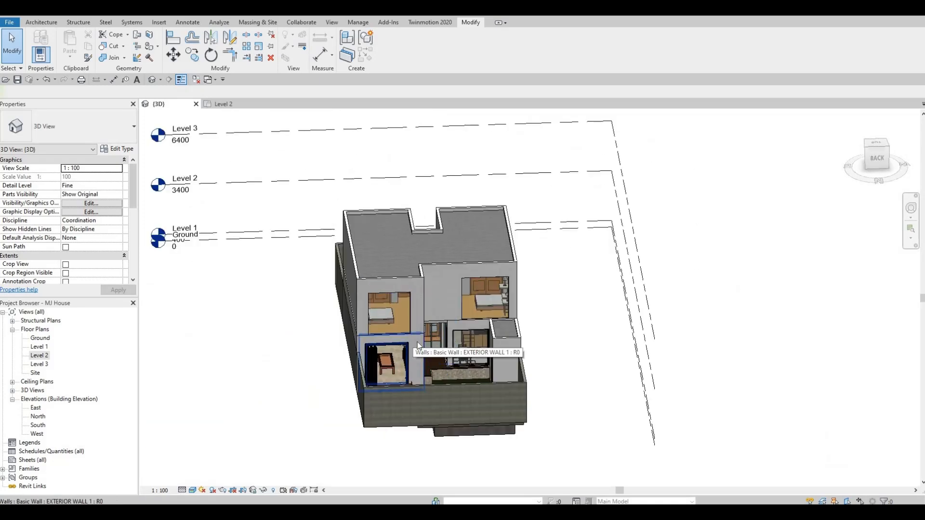
pyautogui.press('F1')
pyautogui.press('F1')
pyautogui.keyDown('shift'); pyautogui.moveTo(366, 370); pyautogui.dragTo(484, 323, button='middle'); pyautogui.keyUp('shift')
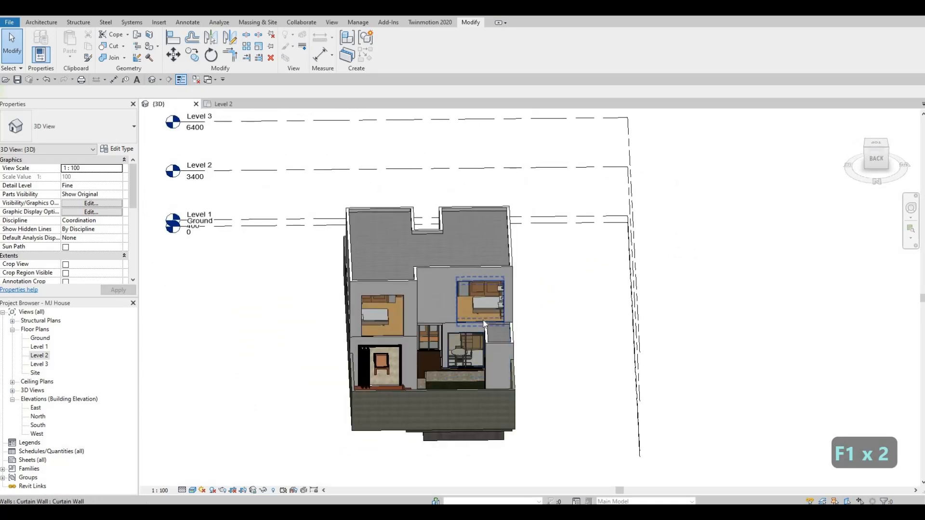
pyautogui.moveTo(403, 344)
pyautogui.keyDown('shift'); pyautogui.mouseDown(button='middle')
pyautogui.moveTo(494, 341)
pyautogui.moveTo(512, 352)
pyautogui.moveTo(536, 305)
pyautogui.moveTo(412, 333)
pyautogui.mouseUp(button='middle'); pyautogui.keyUp('shift')
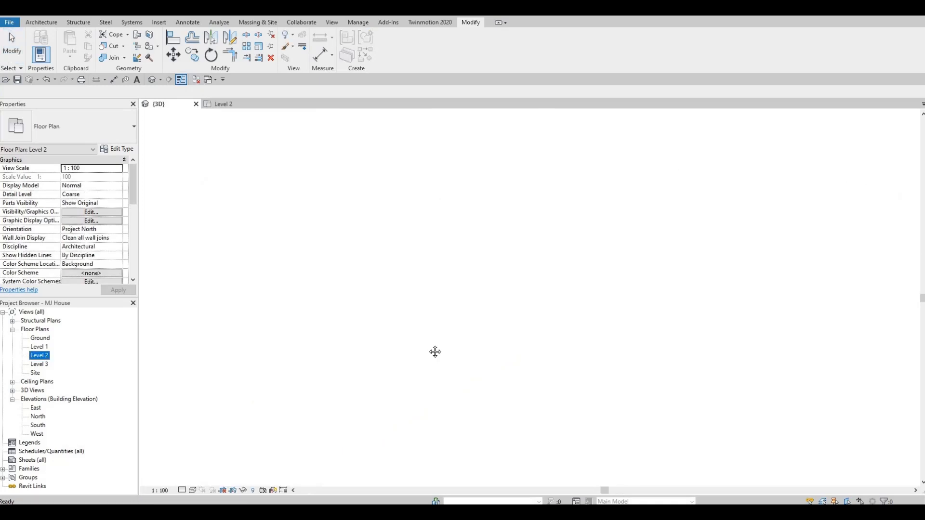
pyautogui.scroll(-3, 429, 341)
pyautogui.moveTo(380, 283); pyautogui.dragTo(382, 297, button='middle')
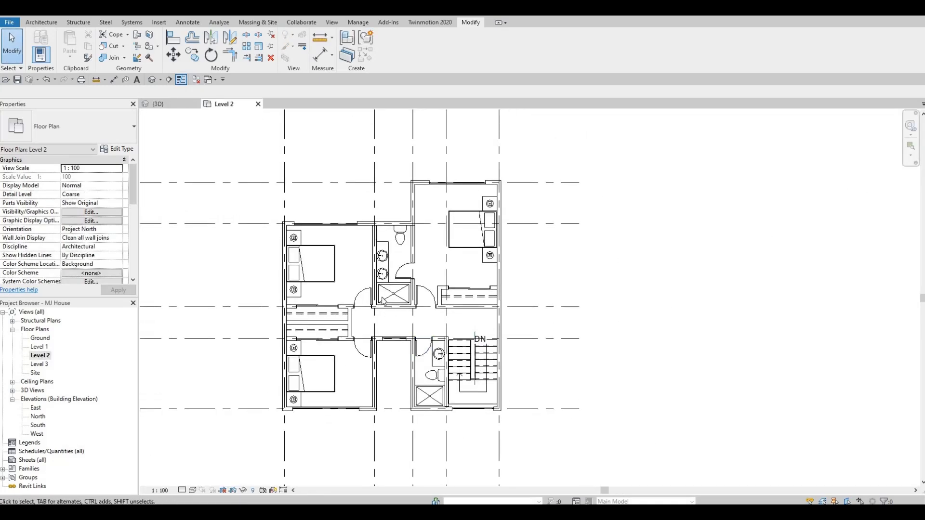
pyautogui.moveTo(336, 235); pyautogui.dragTo(336, 240, button='middle')
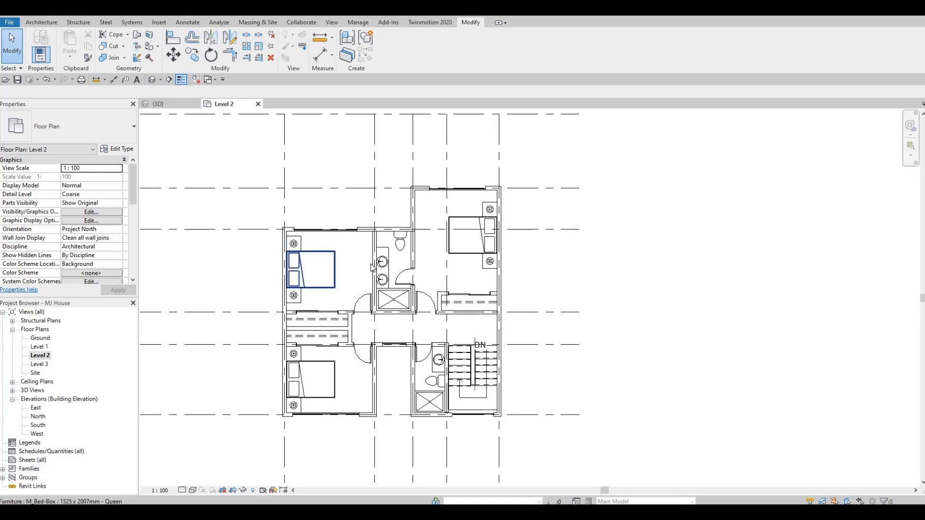
pyautogui.moveTo(376, 234); pyautogui.dragTo(380, 266, button='middle')
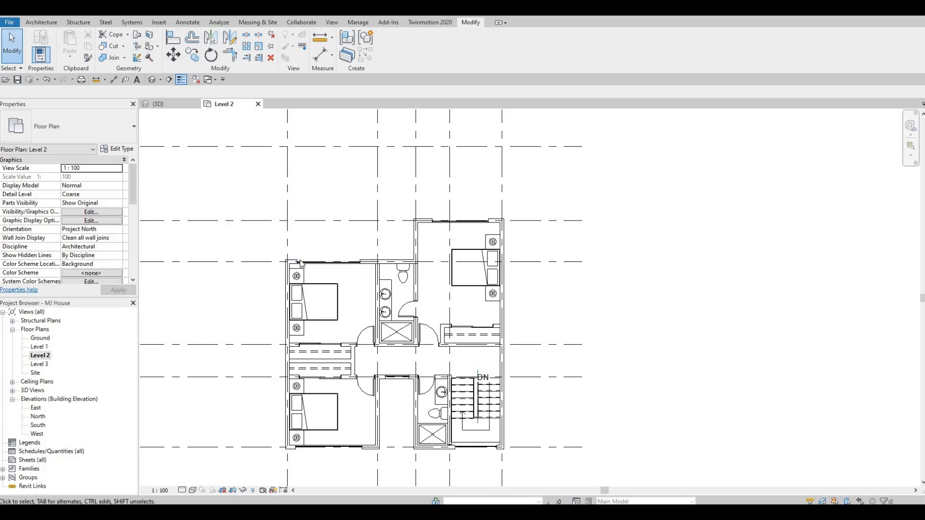
# Shorten the rear curtain wall of the bedroom behind the ensuite sinks by pulling in its end nearest the bedside table
pyautogui.click(359, 262)
pyautogui.scroll(5, 359, 261)
pyautogui.moveTo(392, 274); pyautogui.dragTo(394, 270)
pyautogui.moveTo(173, 270); pyautogui.dragTo(221, 270)
pyautogui.press('Escape')
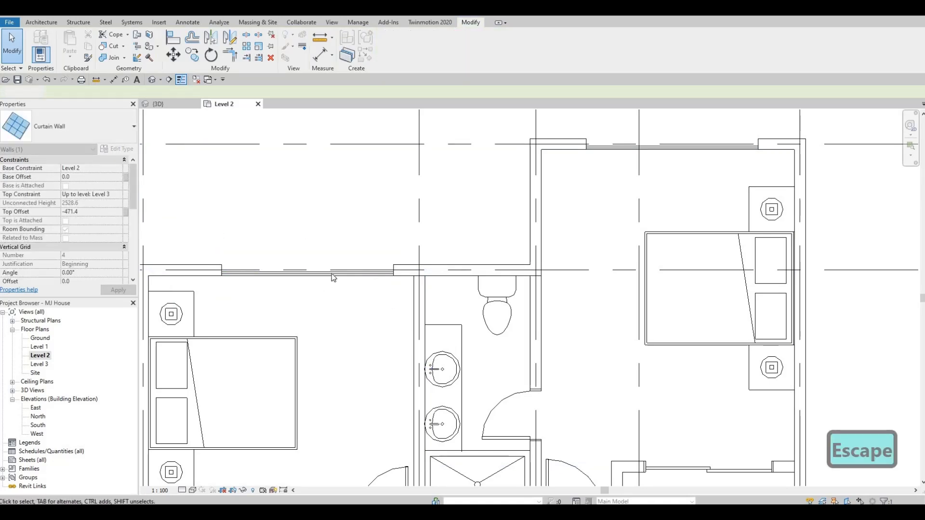
pyautogui.press('Escape')
pyautogui.click(313, 272)
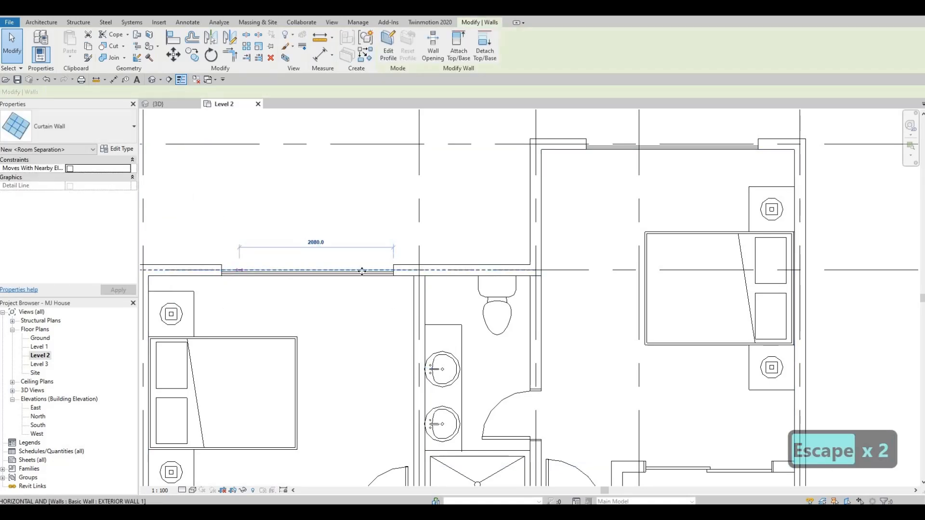
pyautogui.press('Escape')
pyautogui.press('Escape')
pyautogui.scroll(-2, 413, 257)
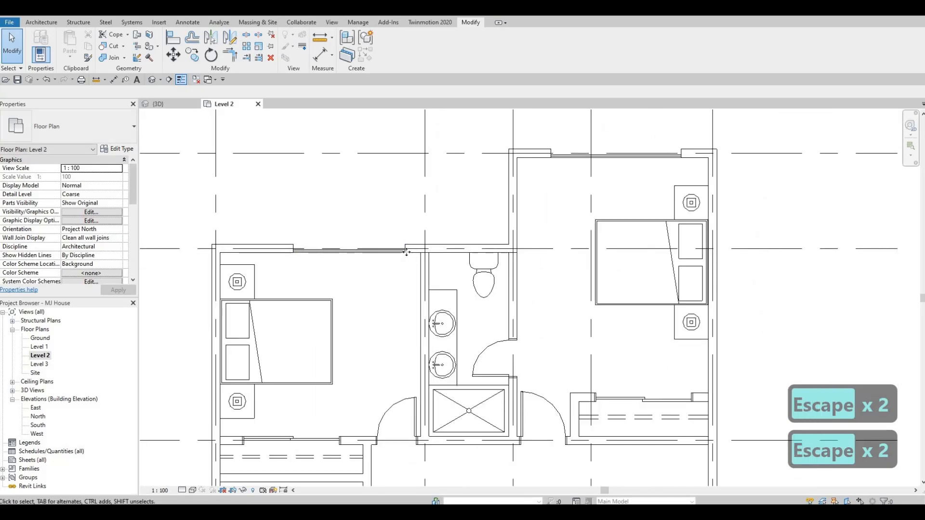
# Fine-tune the end of the shortened bedroom curtain wall nearest the ensuite partition
pyautogui.click(406, 250)
pyautogui.press('Escape')
pyautogui.click(349, 249)
pyautogui.moveTo(405, 249)
pyautogui.mouseDown()
pyautogui.moveTo(413, 277)
pyautogui.moveTo(420, 249)
pyautogui.moveTo(404, 250)
pyautogui.mouseUp()
pyautogui.press('Escape')
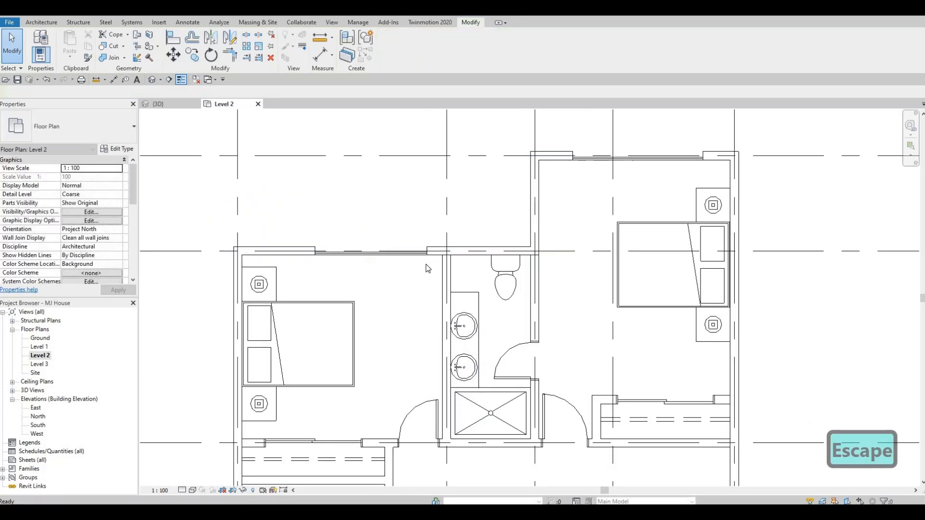
# Inspect the shortened bedroom glazing, the lower roof beside it and the whole rear facade in 3D
pyautogui.scroll(-1, 427, 265)
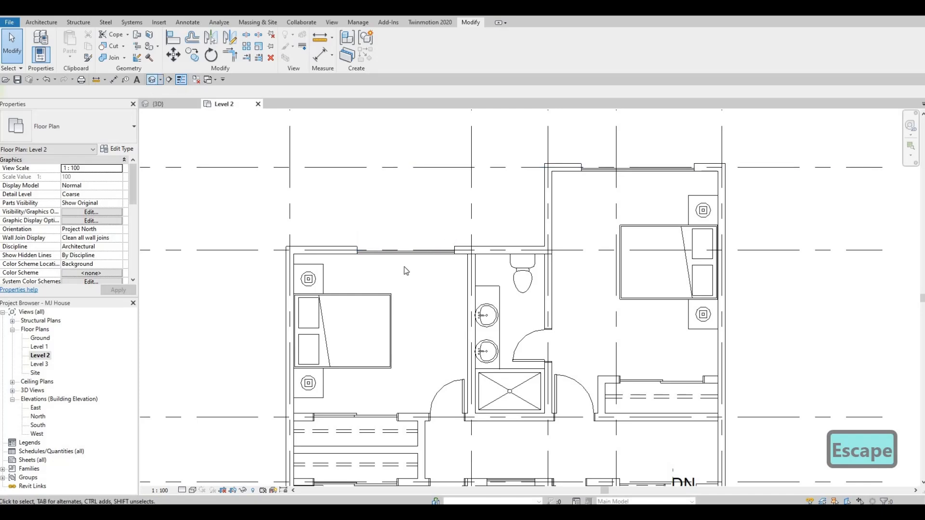
pyautogui.hotkey('ctrl', 'Tab')
pyautogui.keyDown('shift'); pyautogui.moveTo(429, 299); pyautogui.dragTo(501, 322, button='middle'); pyautogui.keyUp('shift')
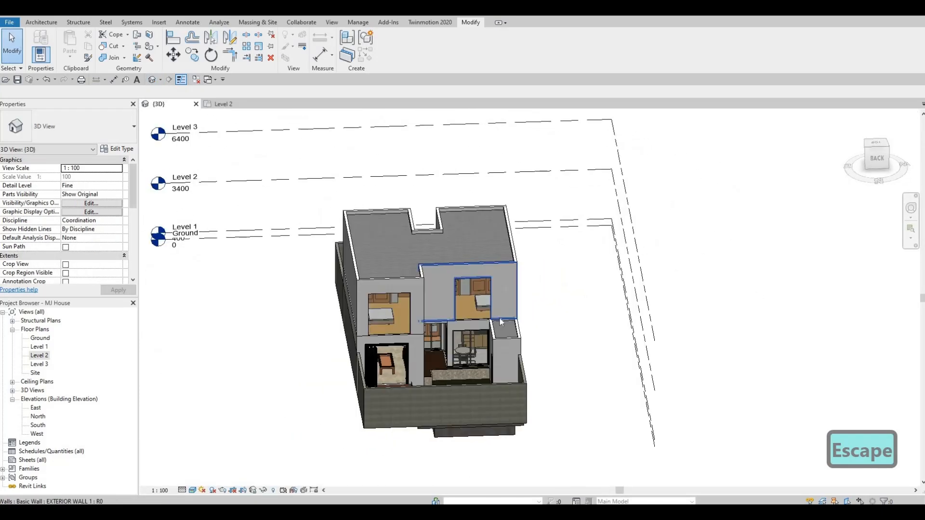
pyautogui.scroll(5, 501, 317)
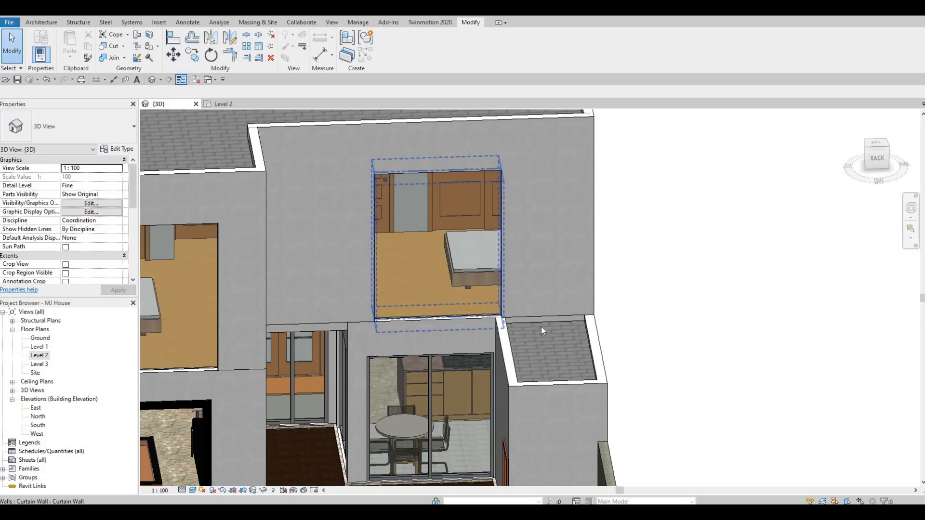
pyautogui.keyDown('shift'); pyautogui.moveTo(472, 291); pyautogui.dragTo(510, 249, button='middle'); pyautogui.keyUp('shift')
pyautogui.scroll(-3, 510, 250)
pyautogui.keyDown('shift'); pyautogui.moveTo(529, 327); pyautogui.dragTo(400, 266, button='middle'); pyautogui.keyUp('shift')
pyautogui.scroll(-3, 401, 264)
pyautogui.keyDown('shift'); pyautogui.moveTo(545, 226); pyautogui.dragTo(594, 193, button='middle'); pyautogui.keyUp('shift')
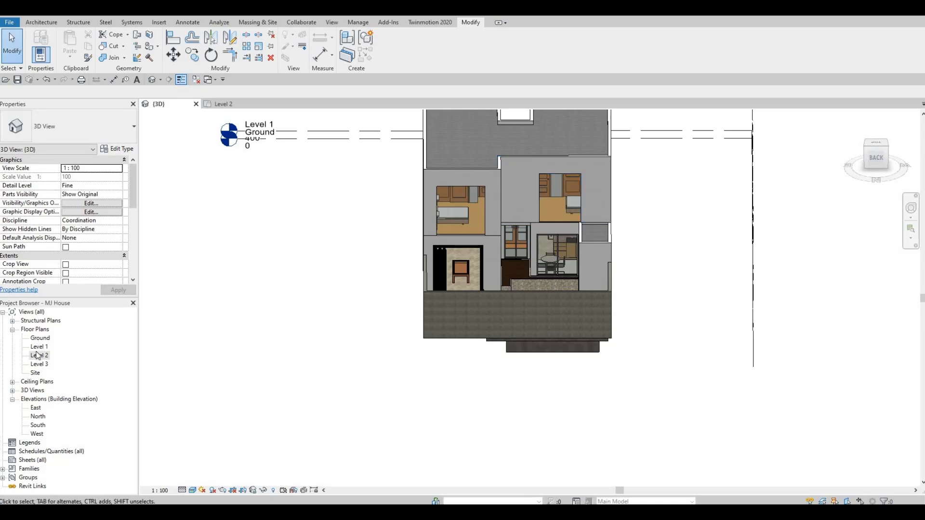
# Start a FLOOR 8 floor sketch on Level 2 and check the layer structure of its type
pyautogui.scroll(-3, 473, 337)
pyautogui.moveTo(493, 323); pyautogui.dragTo(399, 338, button='middle')
pyautogui.scroll(-1, 399, 339)
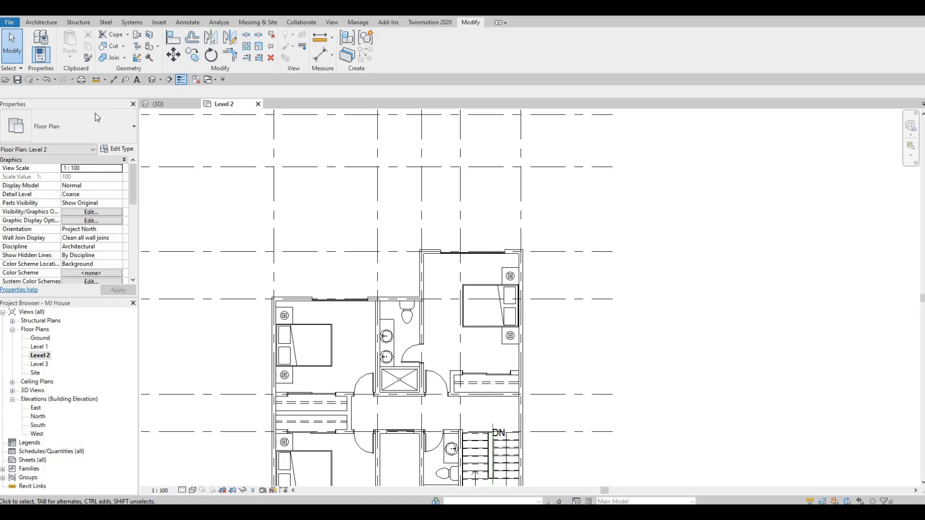
pyautogui.click(35, 23)
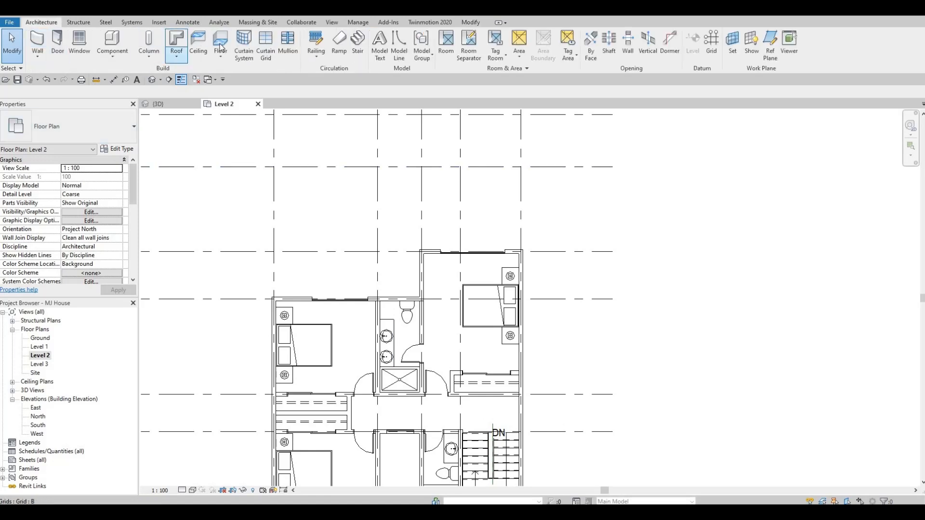
pyautogui.click(122, 150)
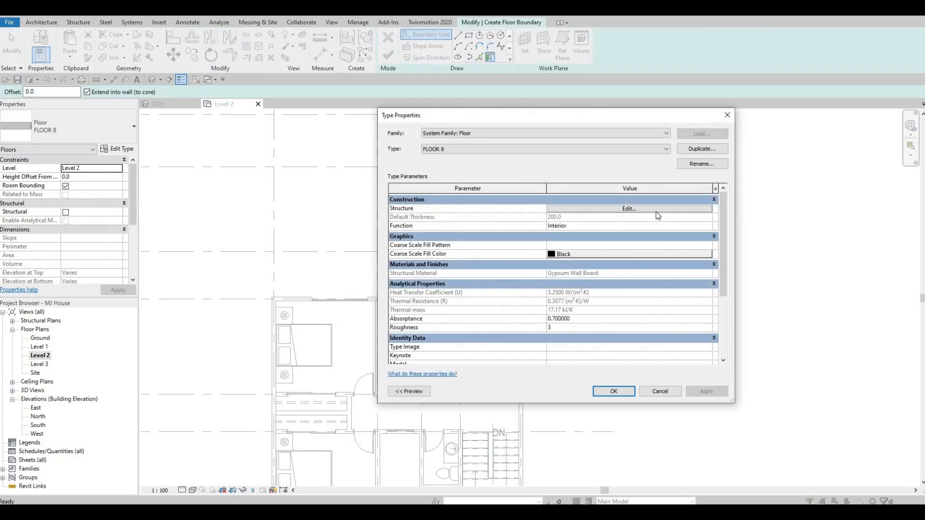
pyautogui.click(658, 212)
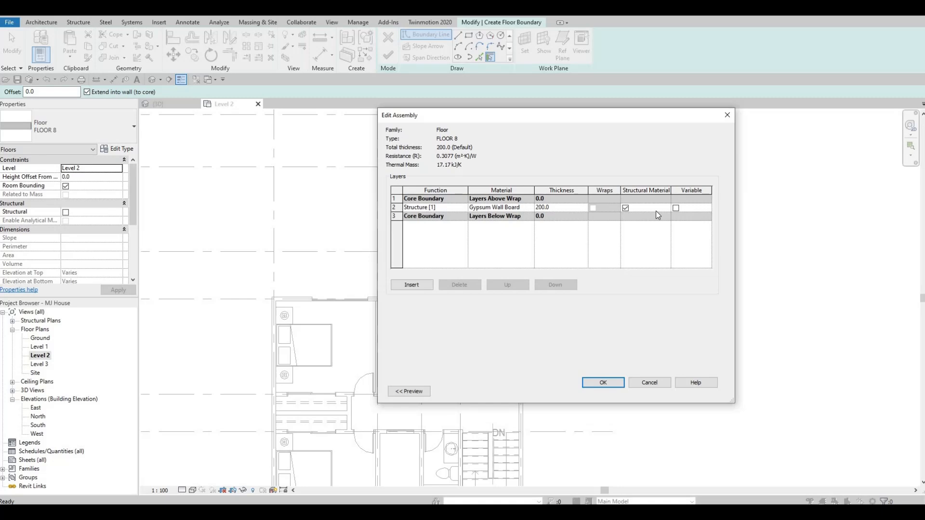
pyautogui.press('Escape')
pyautogui.press('Escape')
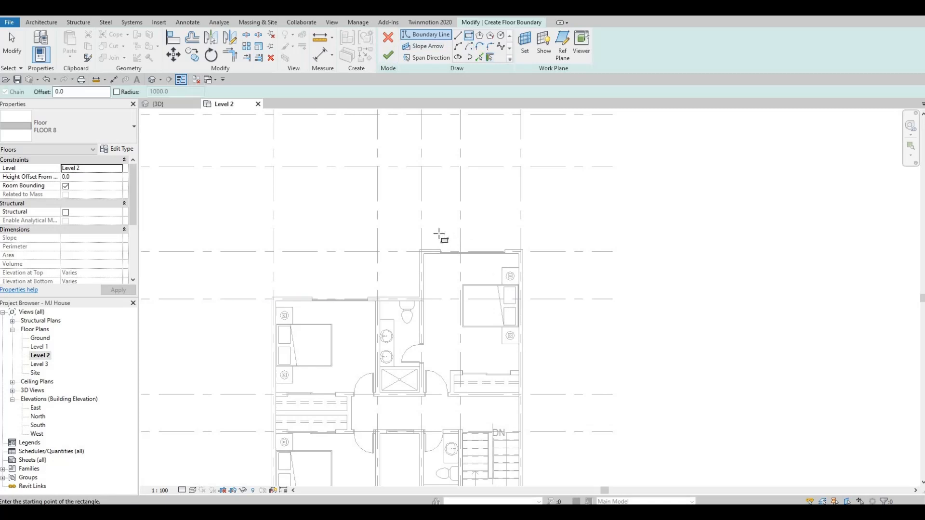
# Sketch a rectangular floor boundary about 3430 by 1120 mm against the outer face of the ensuite bedroom's rear window wall
pyautogui.scroll(5, 440, 235)
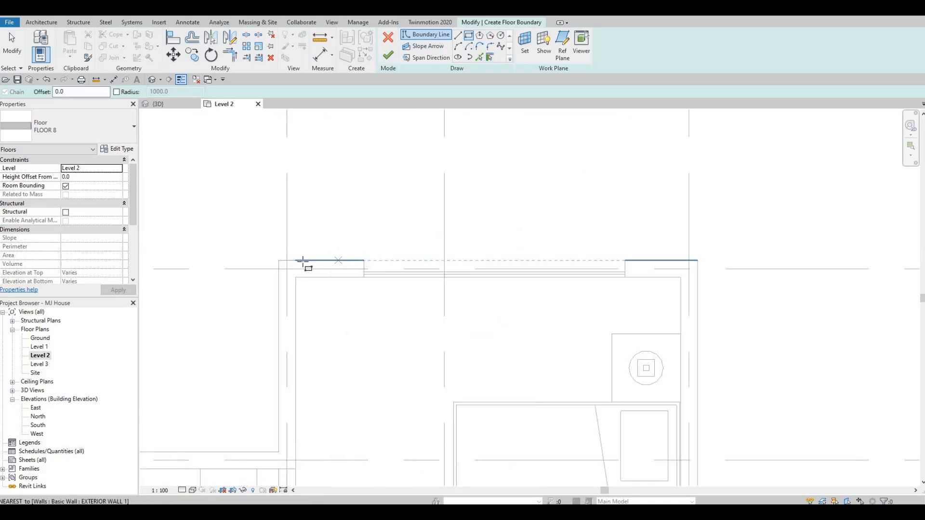
pyautogui.click(303, 260)
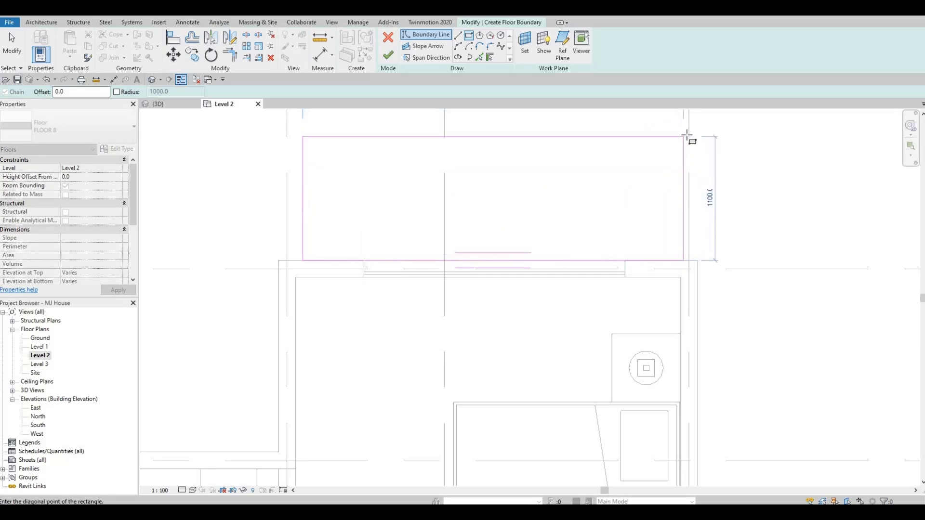
pyautogui.click(688, 136)
pyautogui.press('Escape')
pyautogui.press('Escape')
# Set the depth of the ensuite bedroom's rear balcony boundary to 1200 mm
pyautogui.moveTo(571, 138); pyautogui.dragTo(536, 239, button='middle')
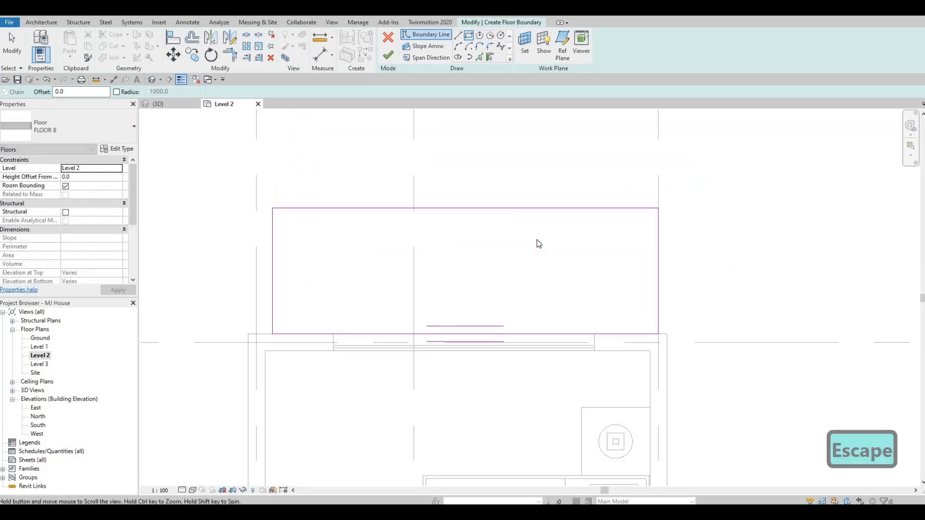
pyautogui.scroll(-1, 535, 240)
pyautogui.click(535, 239)
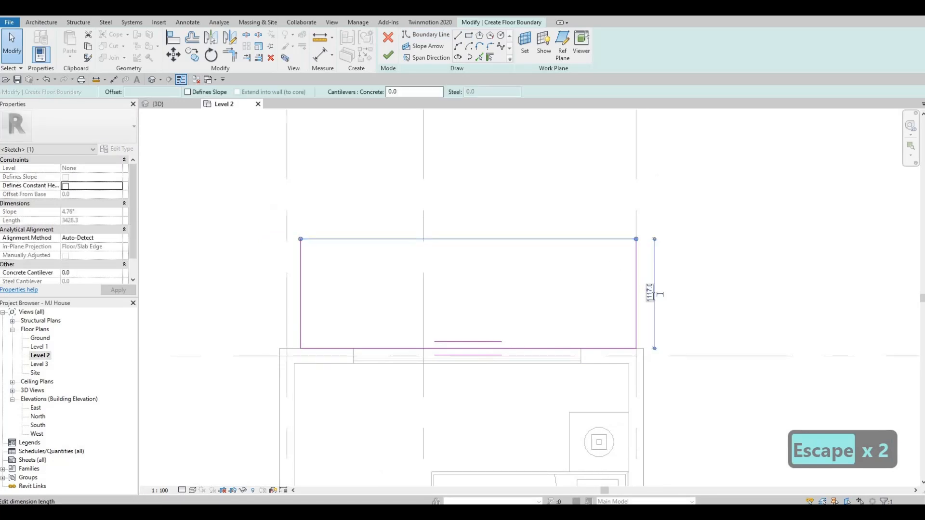
pyautogui.write('1200')
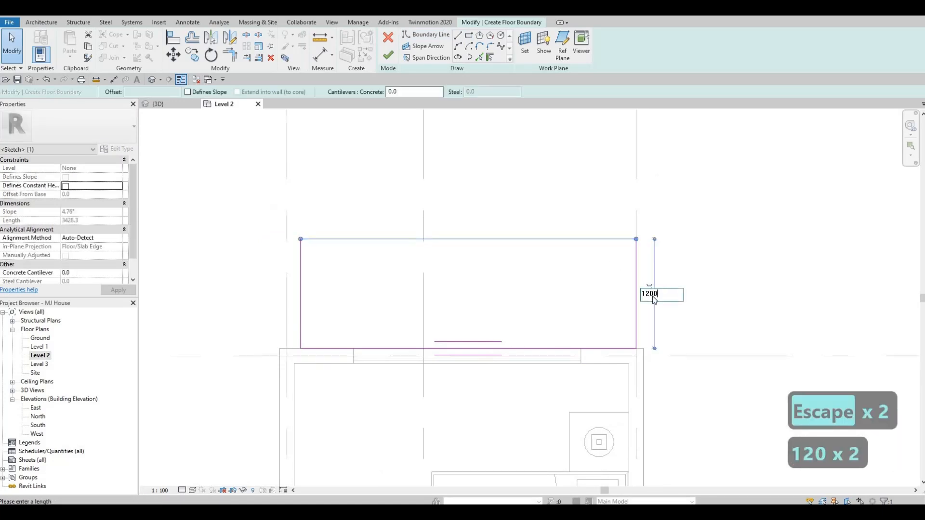
pyautogui.press('Return')
pyautogui.press('Escape')
pyautogui.scroll(-2, 555, 291)
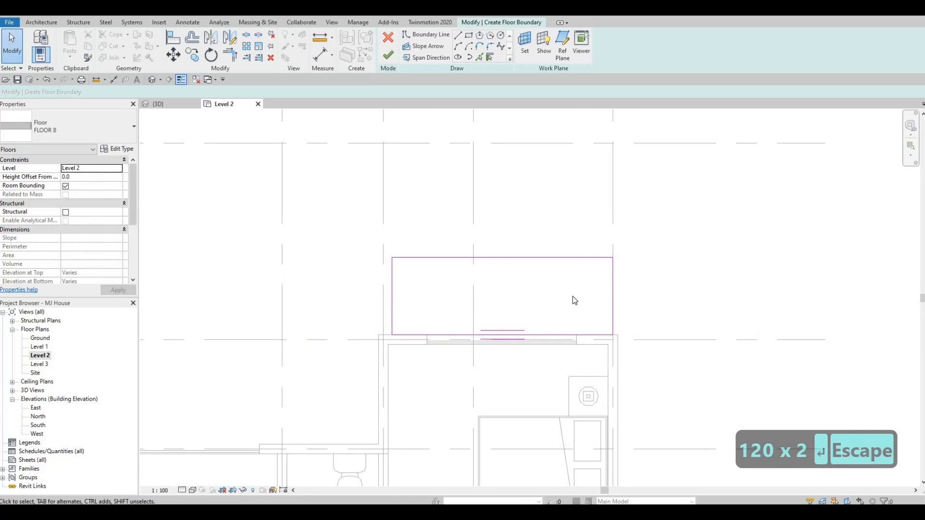
# Move both side edges of the ensuite balcony boundary into line with the inner faces of the bedroom's side walls
pyautogui.moveTo(630, 289); pyautogui.dragTo(620, 299)
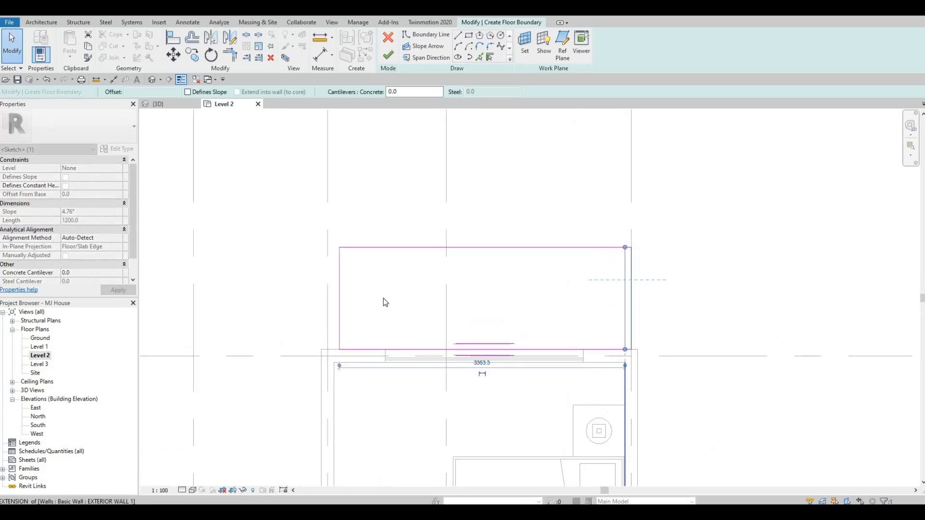
pyautogui.press('Escape')
pyautogui.moveTo(340, 283); pyautogui.dragTo(334, 285)
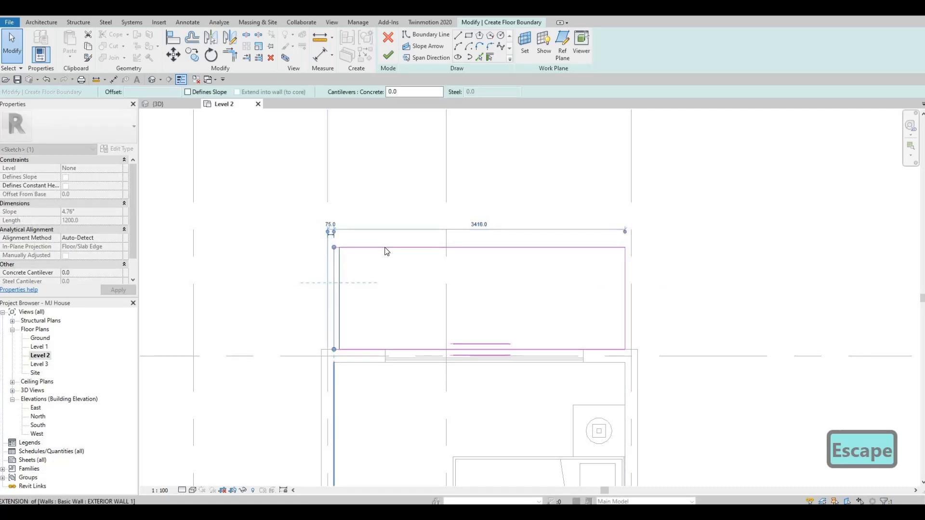
pyautogui.press('Escape')
# Sketch a rectangular boundary about 2275 by 1265 mm outside the other rear bedroom's curtain wall, starting in line with the ensuite partition
pyautogui.scroll(-3, 388, 248)
pyautogui.scroll(-2, 310, 179)
pyautogui.moveTo(310, 179); pyautogui.dragTo(471, 147, button='middle')
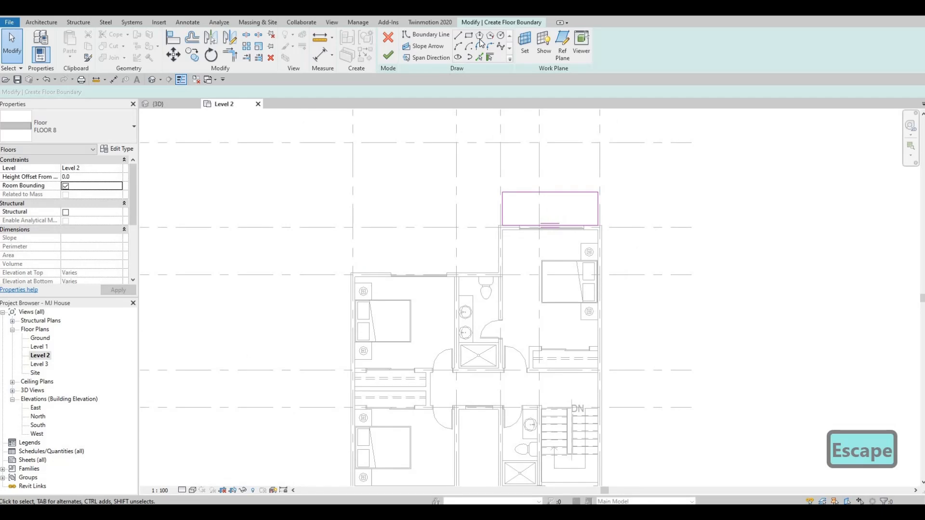
pyautogui.scroll(3, 342, 245)
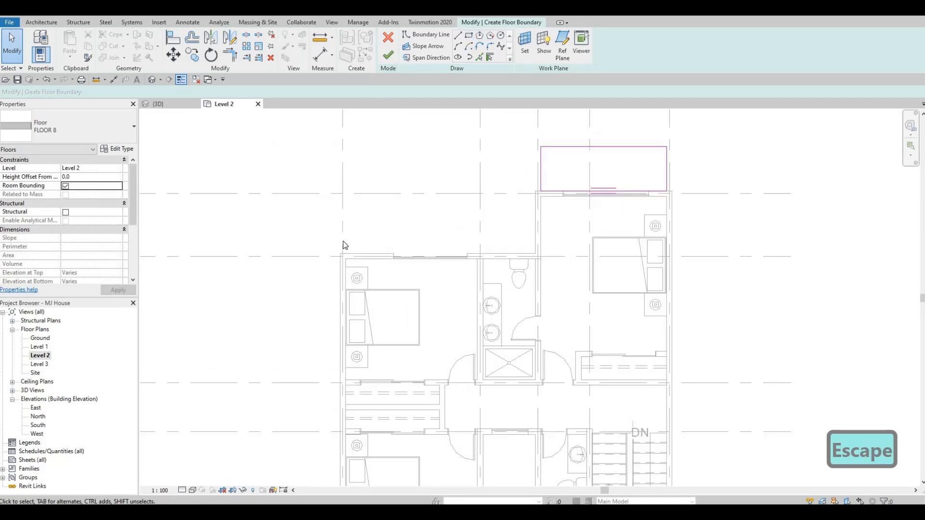
pyautogui.click(471, 39)
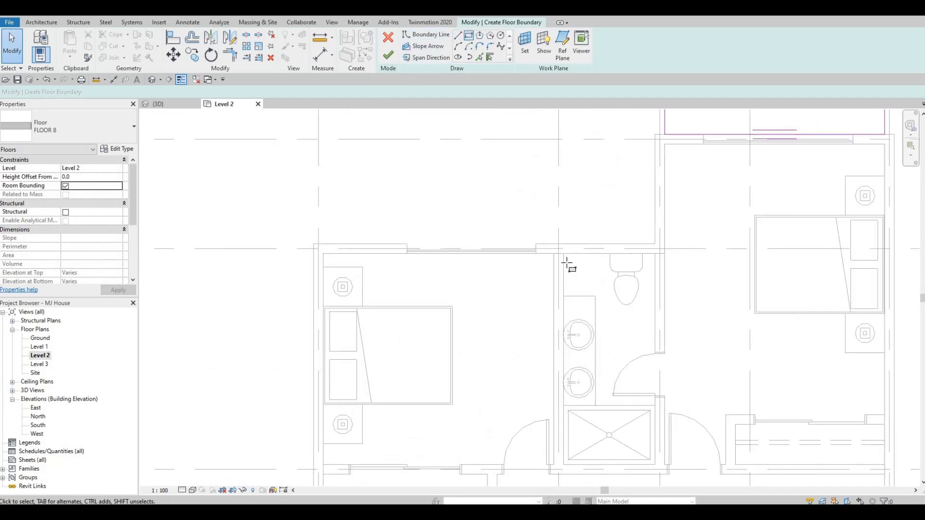
pyautogui.click(555, 245)
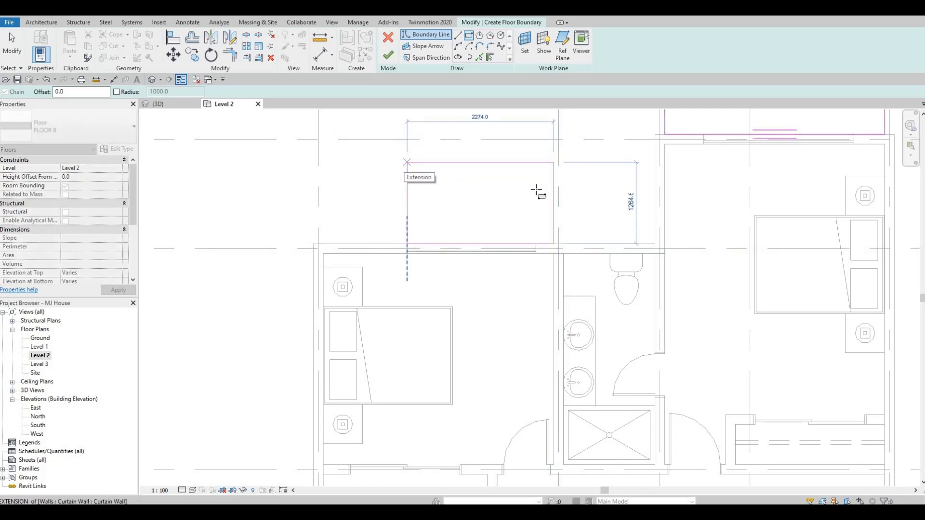
pyautogui.press('Escape')
pyautogui.press('Escape')
# Set the depth of the other rear bedroom's balcony boundary to 1200 mm
pyautogui.click(481, 163)
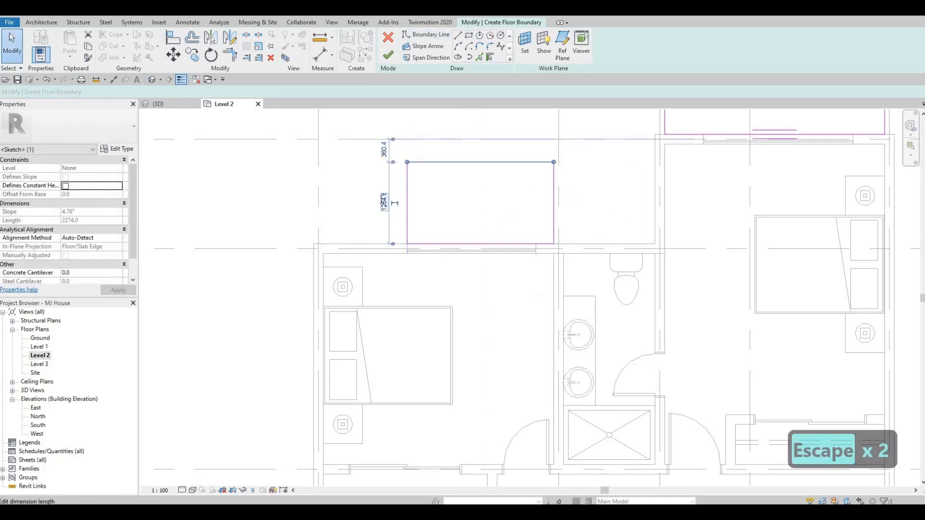
pyautogui.click(384, 201)
pyautogui.write('1200')
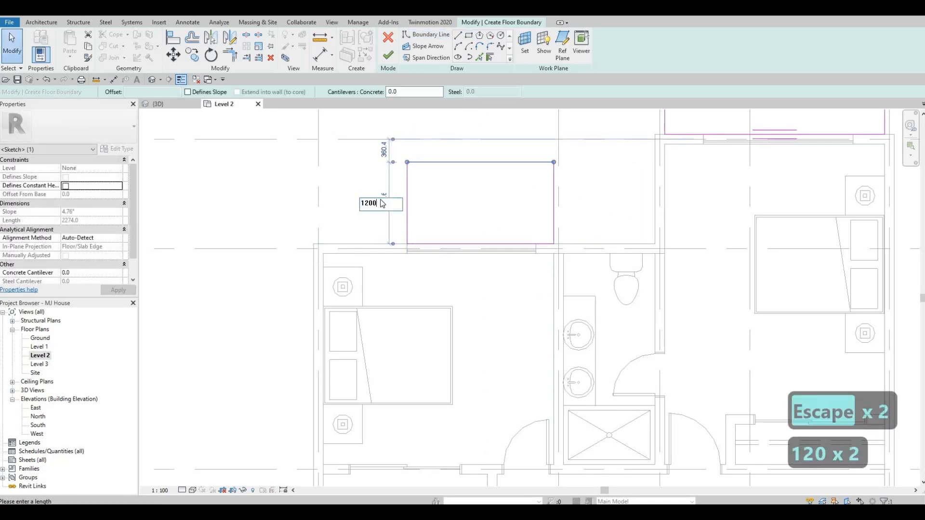
pyautogui.press('Return')
pyautogui.press('Escape')
pyautogui.press('Escape')
# Sketch a rectangular boundary about 3580 by 595 mm outside the front bedroom's window wall, between its side walls' inner faces
pyautogui.scroll(-5, 440, 254)
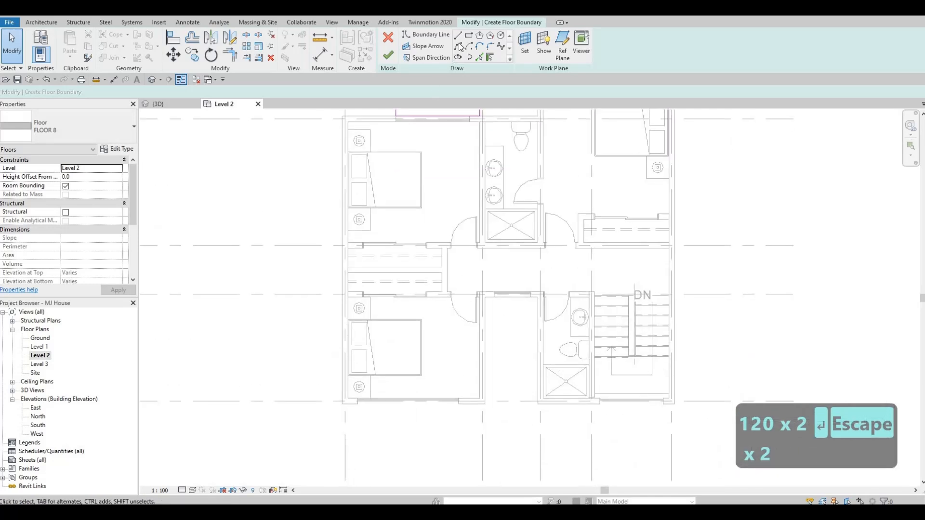
pyautogui.scroll(5, 387, 359)
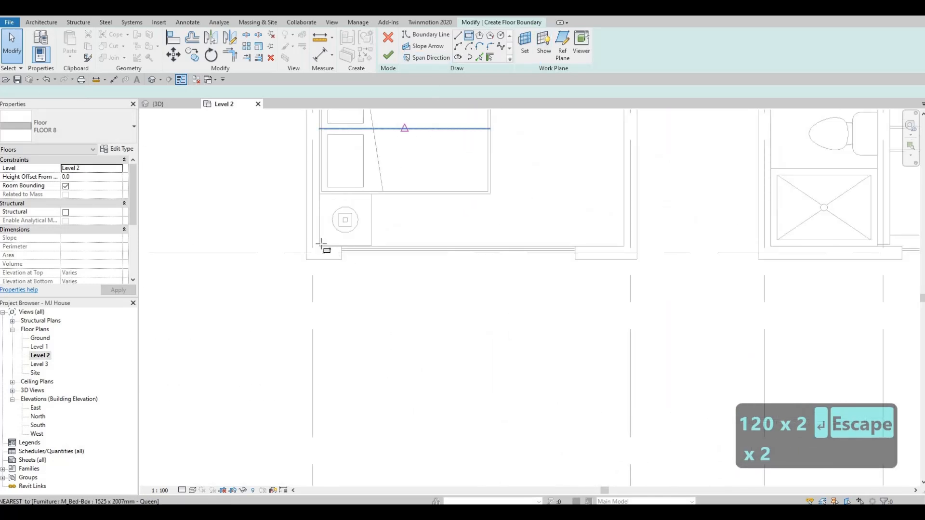
pyautogui.press('Return')
pyautogui.click(319, 259)
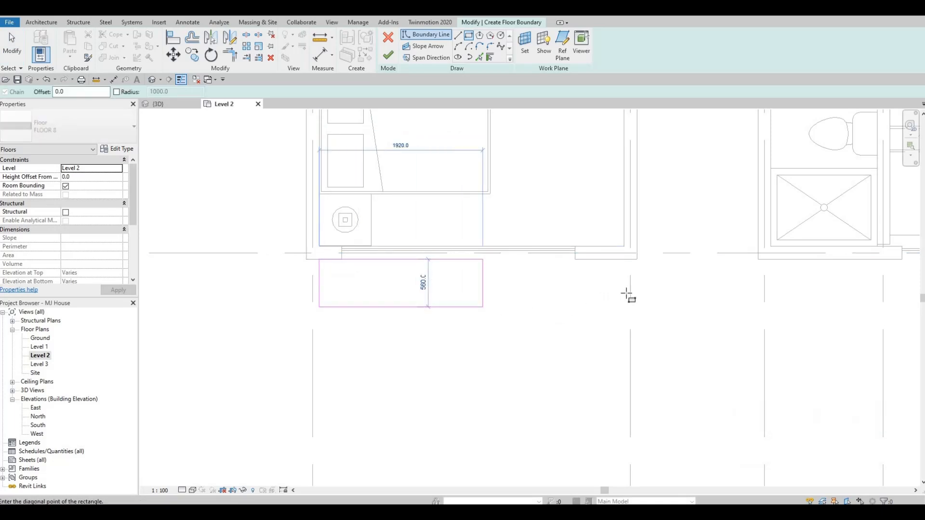
pyautogui.click(623, 309)
pyautogui.press('Escape')
pyautogui.press('Escape')
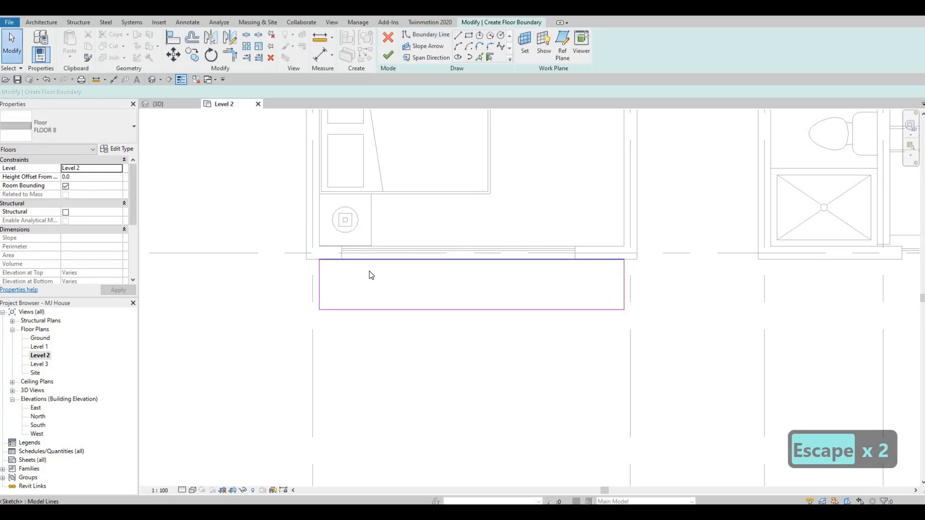
# Set the front balcony boundary's depth to 1200 mm and finish the floor without attaching the walls to it
pyautogui.click(495, 309)
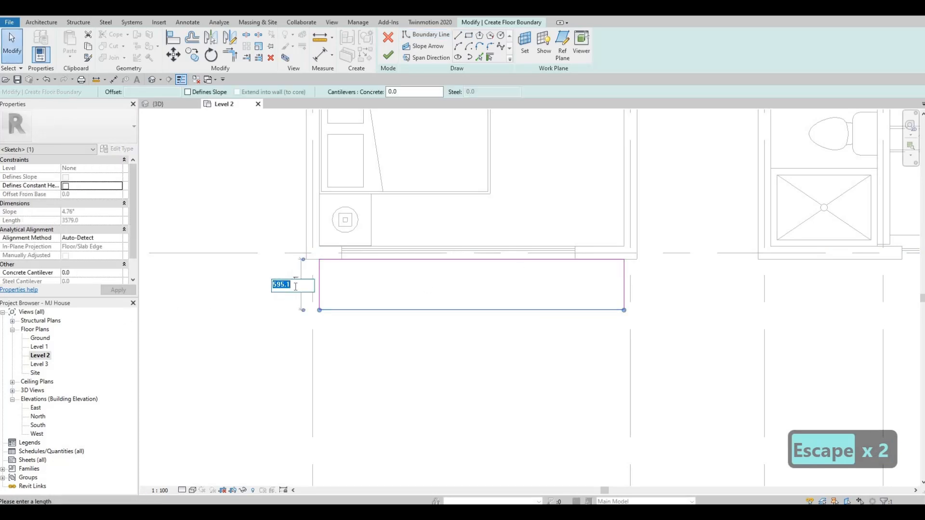
pyautogui.write('1200')
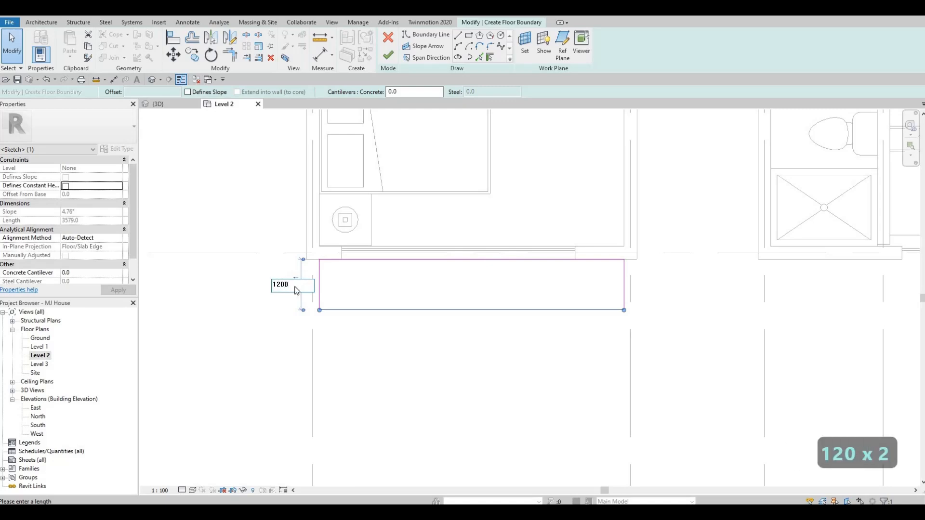
pyautogui.press('Return')
pyautogui.scroll(-3, 375, 286)
pyautogui.press('Escape')
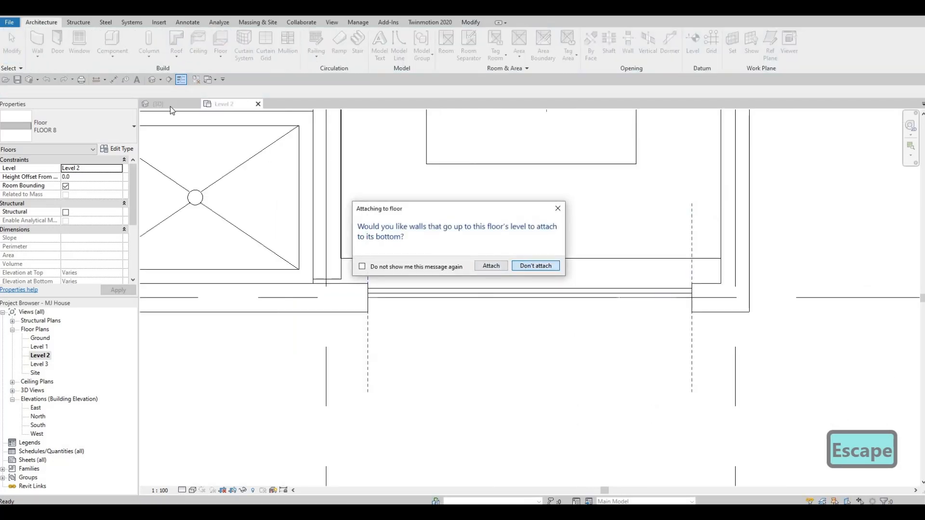
pyautogui.click(523, 267)
# Inspect the new balcony slabs in 3D and check how the shorter rear slab meets the adjoining lower roof
pyautogui.click(158, 104)
pyautogui.keyDown('shift'); pyautogui.moveTo(624, 309); pyautogui.dragTo(558, 244, button='middle'); pyautogui.keyUp('shift')
pyautogui.press('Escape')
pyautogui.keyDown('shift'); pyautogui.moveTo(490, 227); pyautogui.dragTo(547, 233, button='middle'); pyautogui.keyUp('shift')
pyautogui.scroll(10, 547, 232)
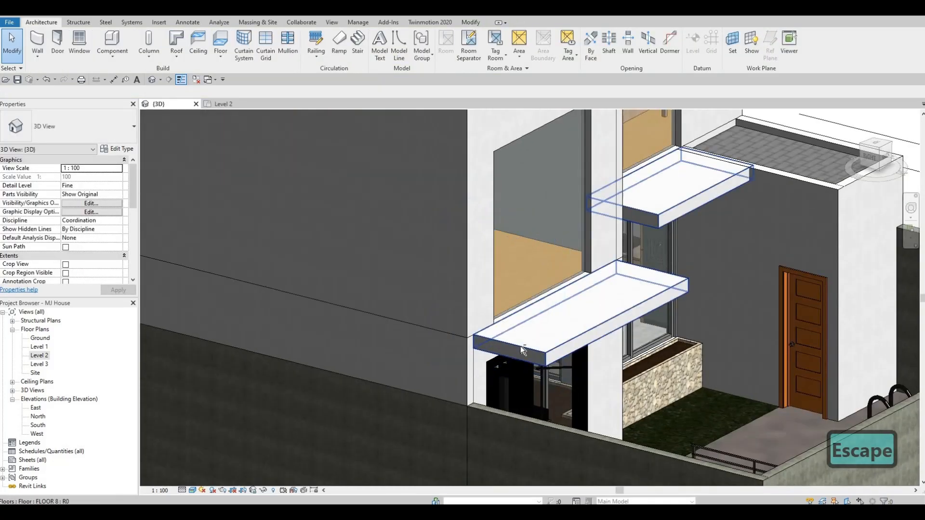
pyautogui.keyDown('shift'); pyautogui.moveTo(522, 349); pyautogui.dragTo(597, 342, button='middle'); pyautogui.keyUp('shift')
pyautogui.scroll(3, 597, 342)
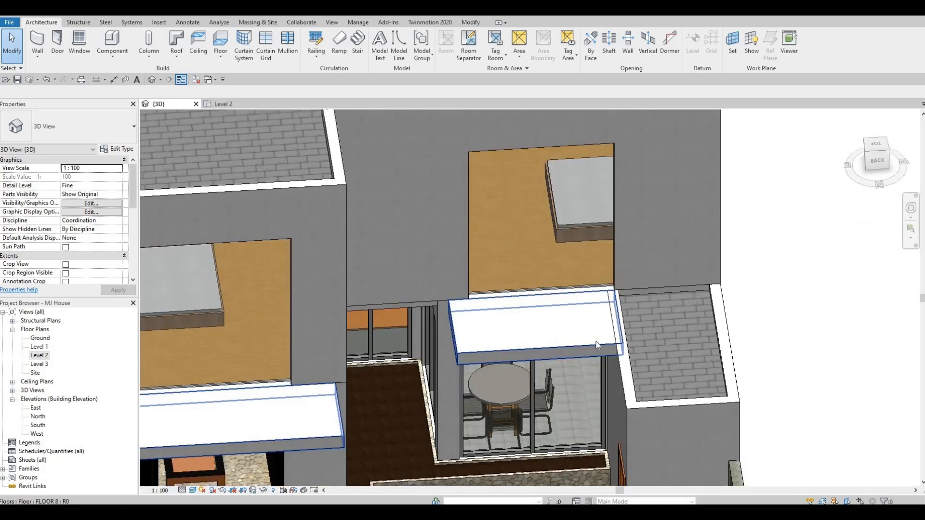
# Edit the balcony floor boundary, moving the shorter rear slab's side edge flush with the near face of the lower roof's parapet wall
pyautogui.click(596, 342)
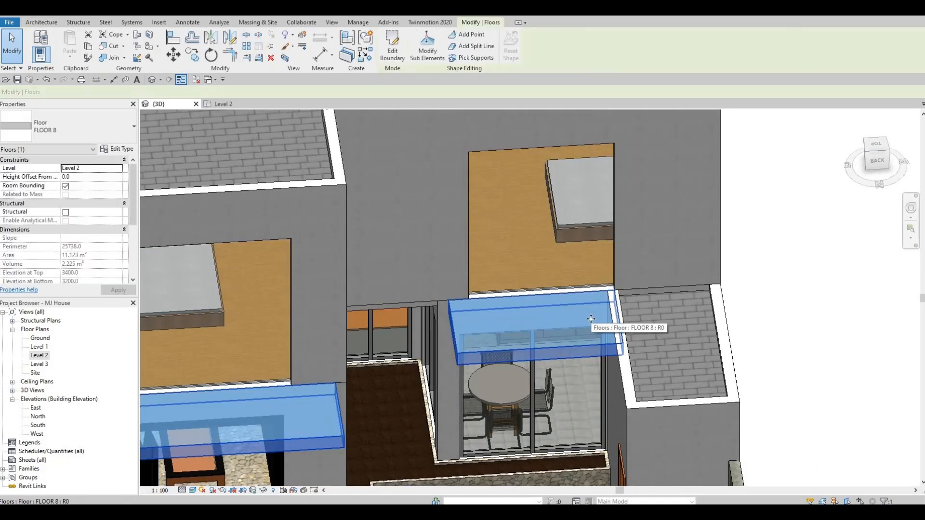
pyautogui.click(392, 54)
pyautogui.scroll(2, 615, 318)
pyautogui.click(616, 318)
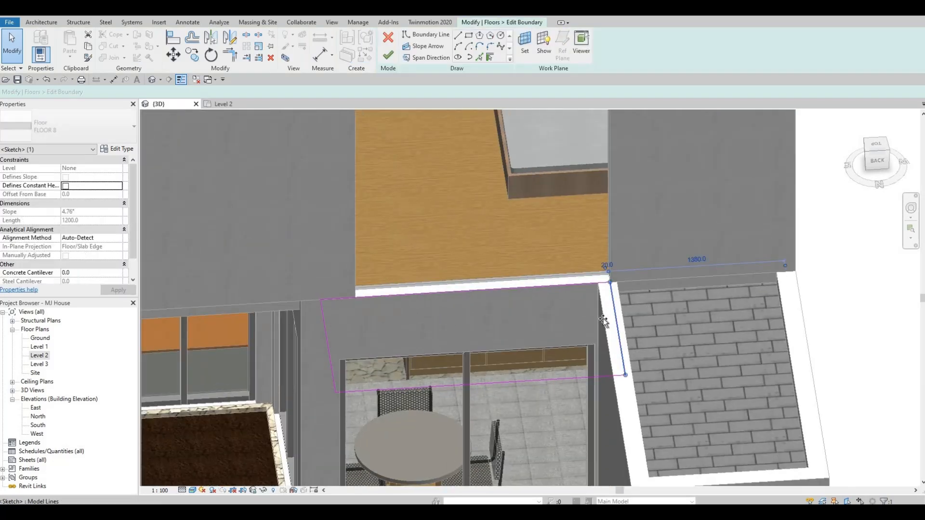
pyautogui.press('Escape')
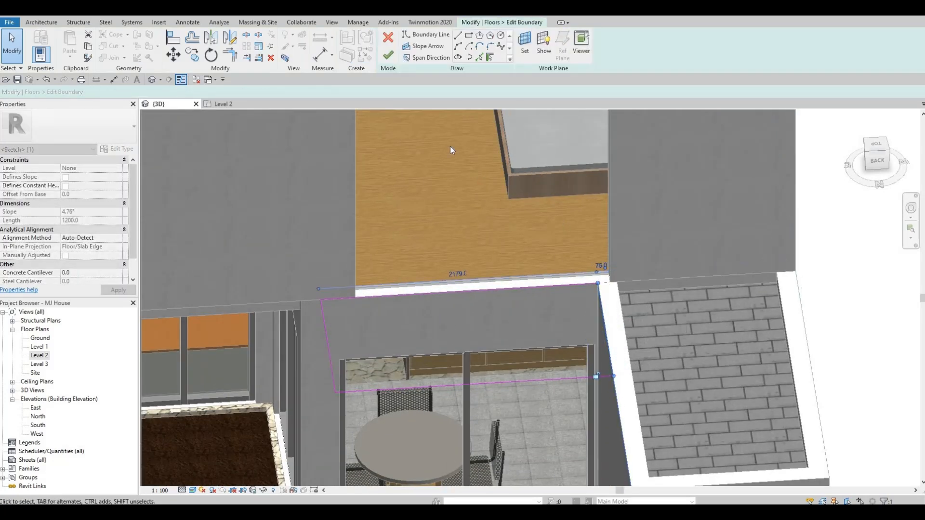
pyautogui.press('Escape')
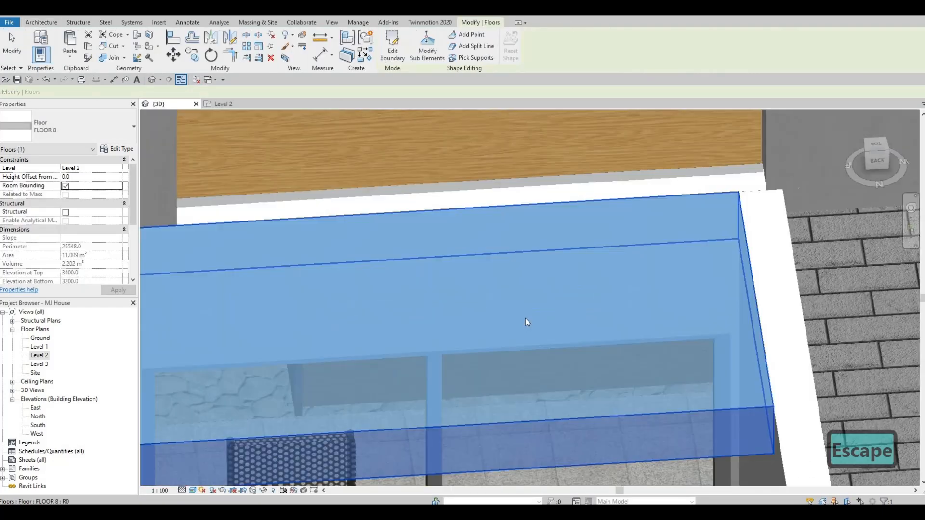
pyautogui.press('Escape')
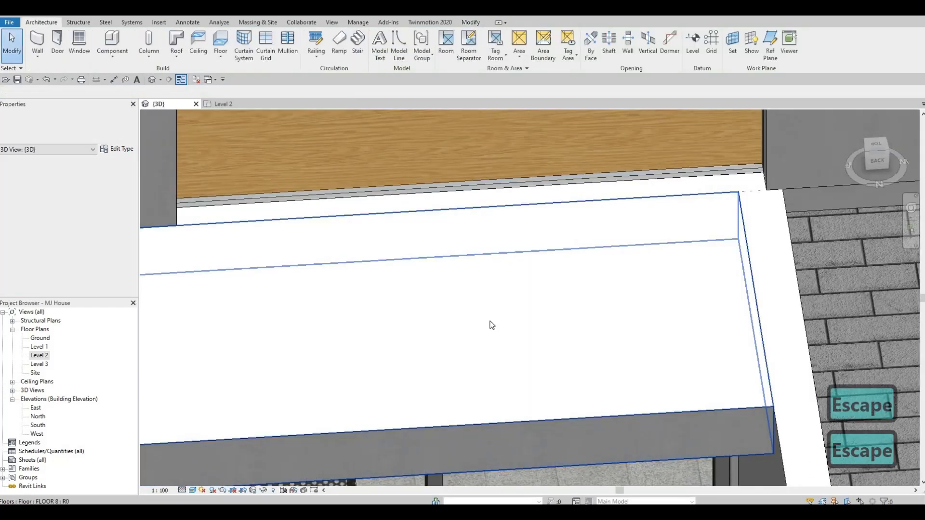
# On Level 2, shorten the curtain wall behind the smaller rear balcony by pulling its end farthest from the ensuite partition within the slab's width
pyautogui.scroll(-5, 557, 290)
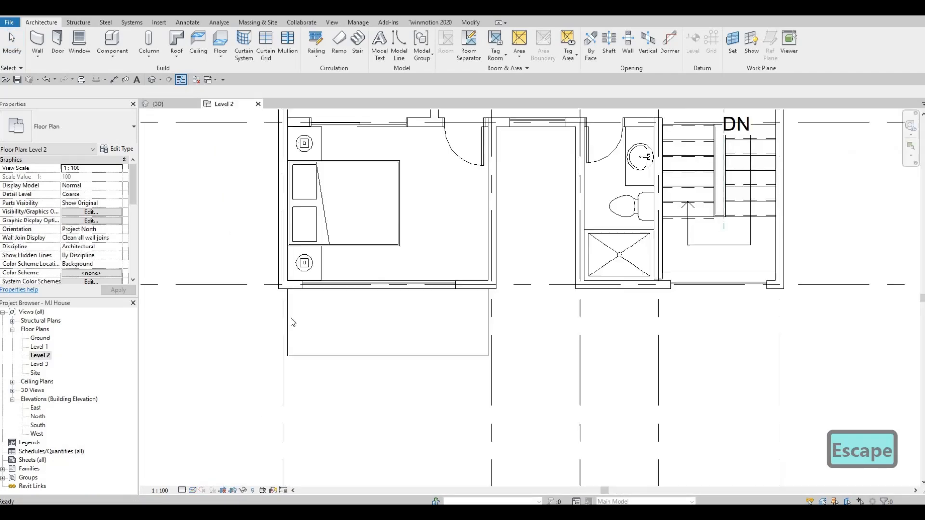
pyautogui.moveTo(340, 130); pyautogui.dragTo(316, 270, button='middle')
pyautogui.scroll(-4, 299, 223)
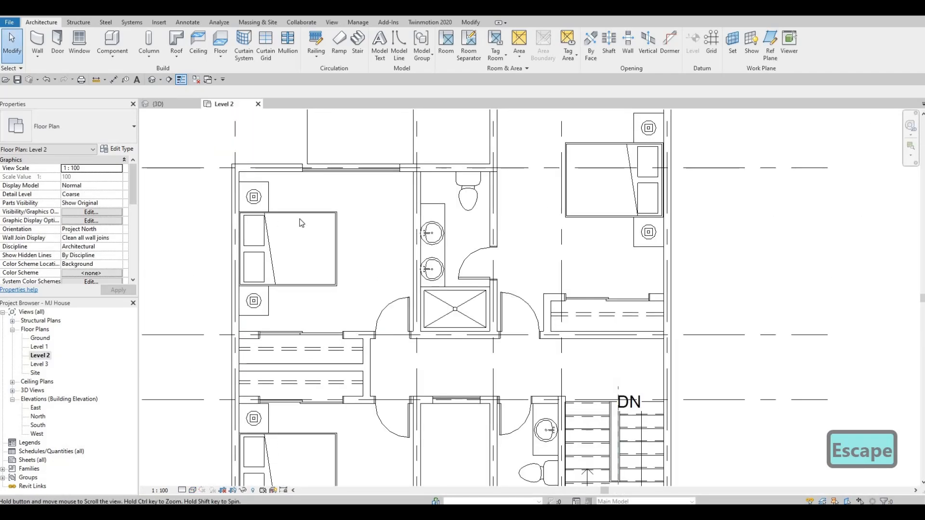
pyautogui.scroll(5, 303, 268)
pyautogui.click(323, 284)
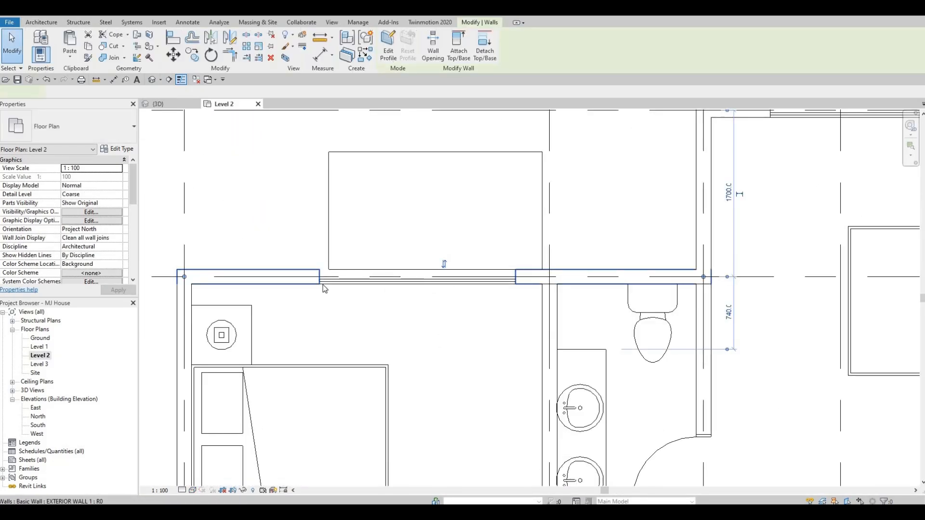
pyautogui.press('Escape')
pyautogui.click(325, 281)
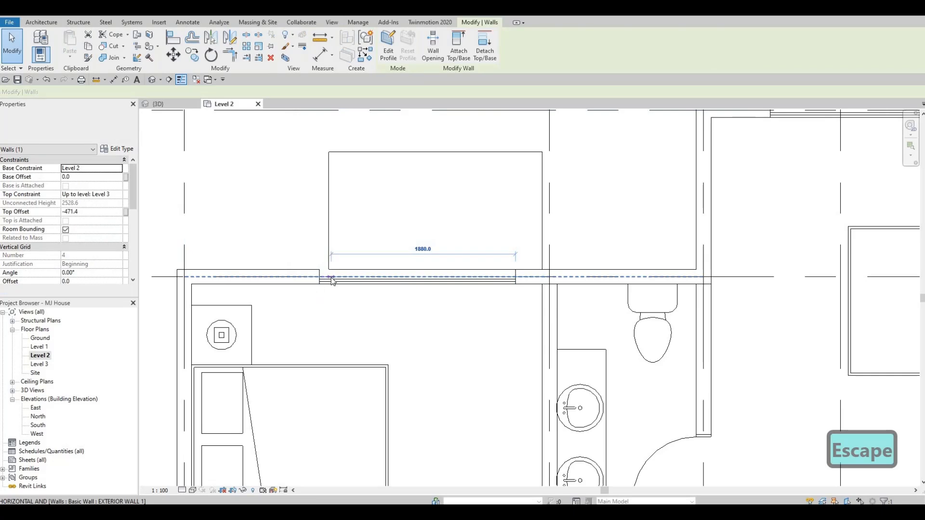
pyautogui.moveTo(330, 277); pyautogui.dragTo(349, 283)
pyautogui.press('Escape')
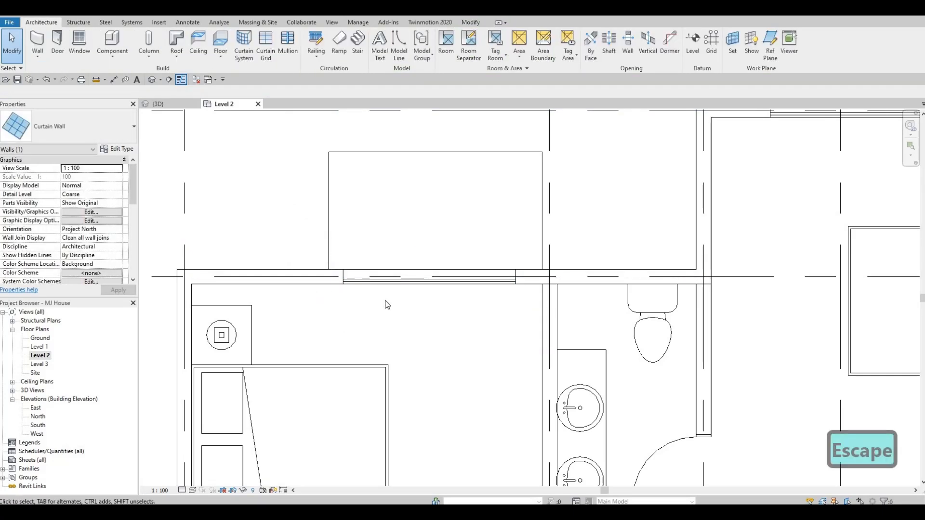
pyautogui.press('Escape')
# Inspect the balconies and glazing on the rear and front facades in 3D, and review the front in the South elevation
pyautogui.scroll(-1, 223, 151)
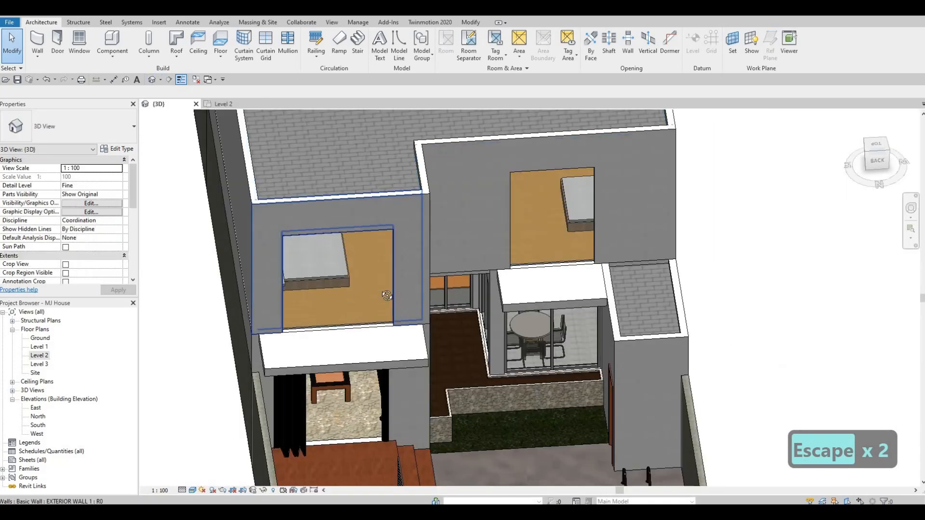
pyautogui.scroll(-1, 425, 270)
pyautogui.keyDown('shift'); pyautogui.moveTo(431, 271); pyautogui.dragTo(354, 275, button='middle'); pyautogui.keyUp('shift')
pyautogui.keyDown('shift'); pyautogui.moveTo(320, 368); pyautogui.dragTo(121, 376, button='middle'); pyautogui.keyUp('shift')
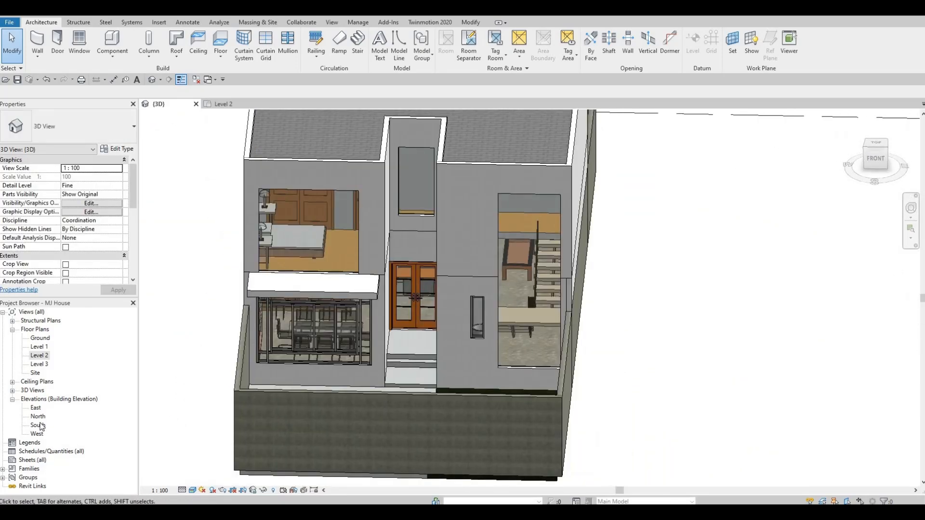
pyautogui.doubleClick(38, 425)
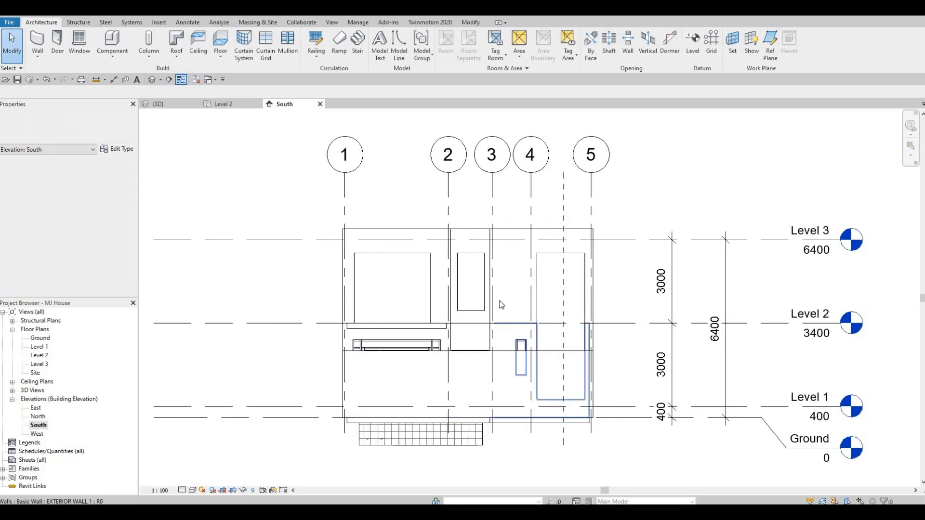
pyautogui.scroll(1, 501, 304)
pyautogui.moveTo(486, 332); pyautogui.dragTo(458, 320, button='middle')
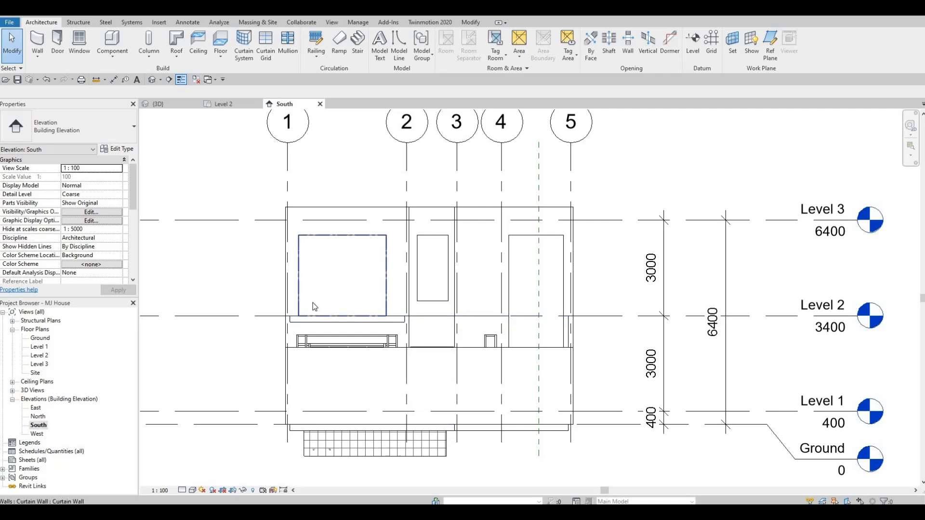
# In the South elevation, slightly widen the narrow middle Level 2 curtain wall by moving its side edge nearest grid 2 outward
pyautogui.scroll(3, 441, 285)
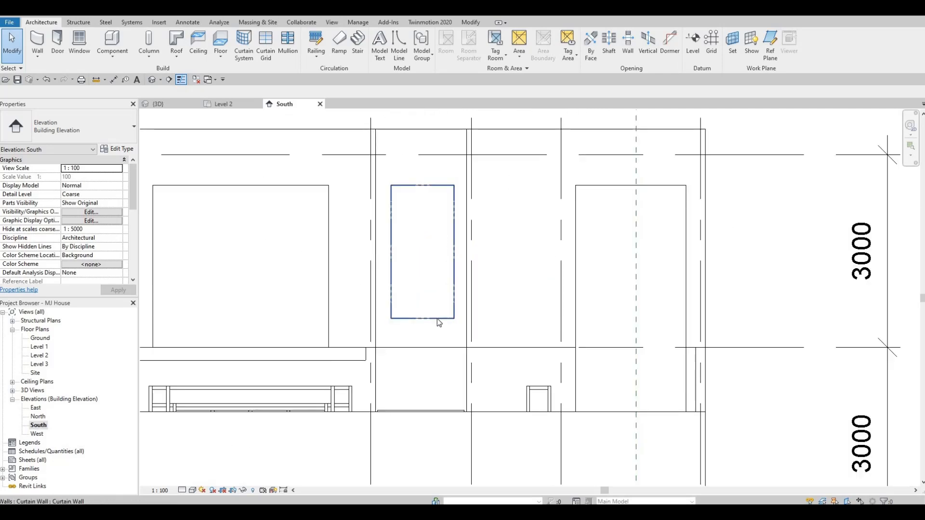
pyautogui.click(366, 239)
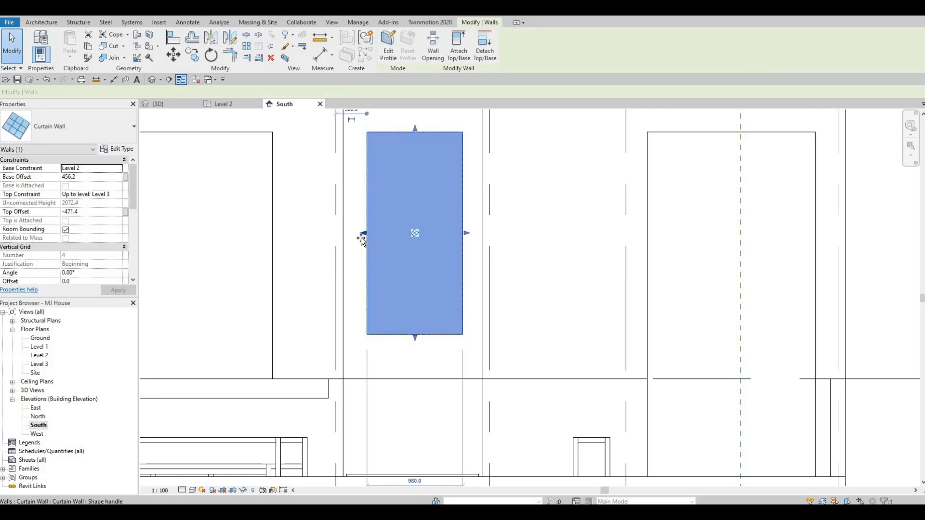
pyautogui.moveTo(362, 239); pyautogui.dragTo(364, 239)
pyautogui.scroll(2, 363, 222)
pyautogui.press('Escape')
pyautogui.press('Escape')
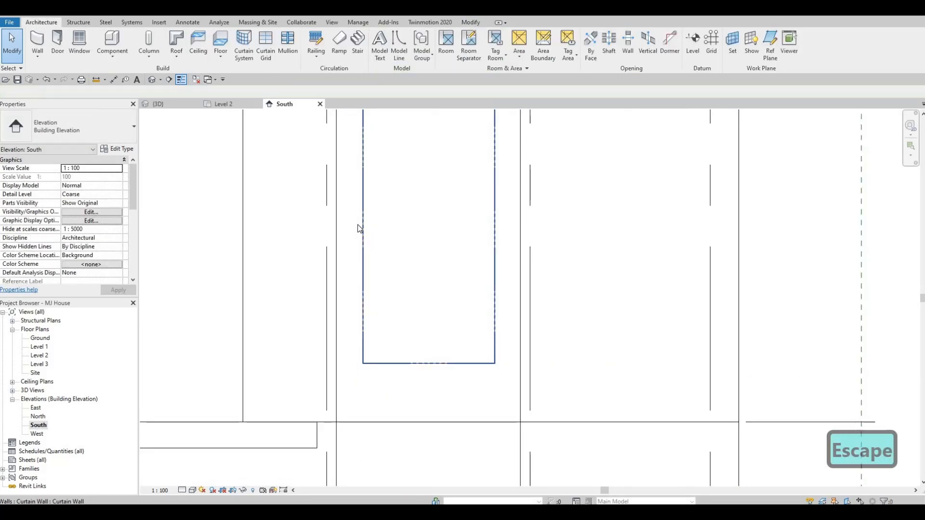
pyautogui.scroll(-3, 389, 221)
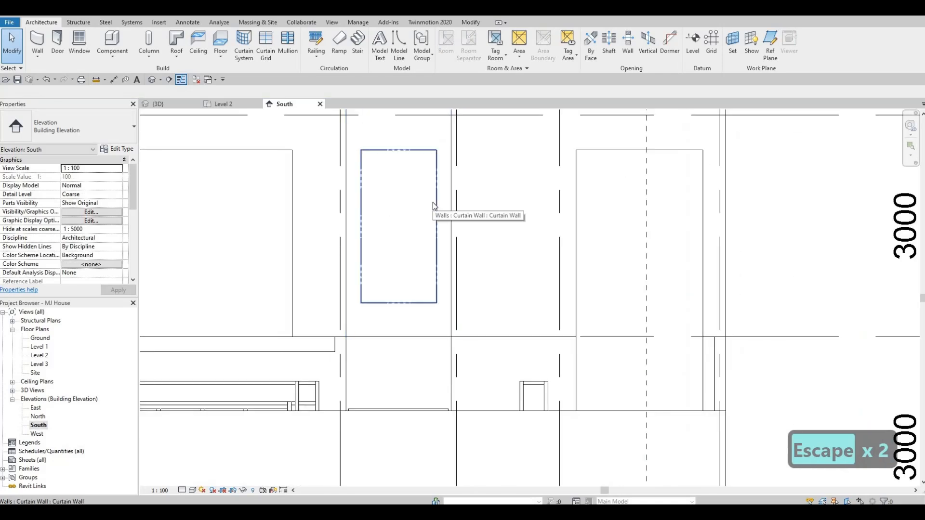
# Fine-tune the narrow curtain wall's side edge nearest grid 3 to even out its margins between the flanking walls
pyautogui.click(435, 236)
pyautogui.scroll(4, 436, 236)
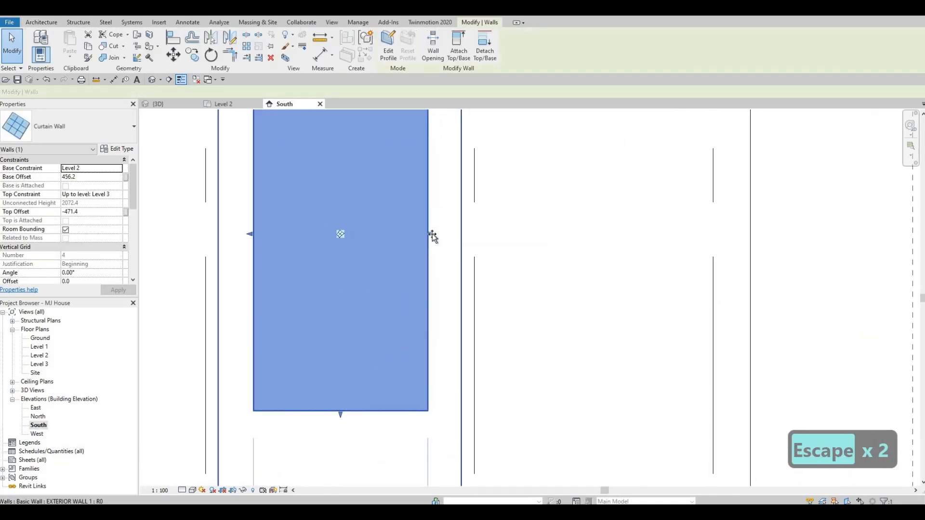
pyautogui.moveTo(430, 236); pyautogui.dragTo(422, 233)
pyautogui.press('Escape')
pyautogui.scroll(-3, 345, 294)
pyautogui.scroll(-5, 405, 277)
pyautogui.press('Escape')
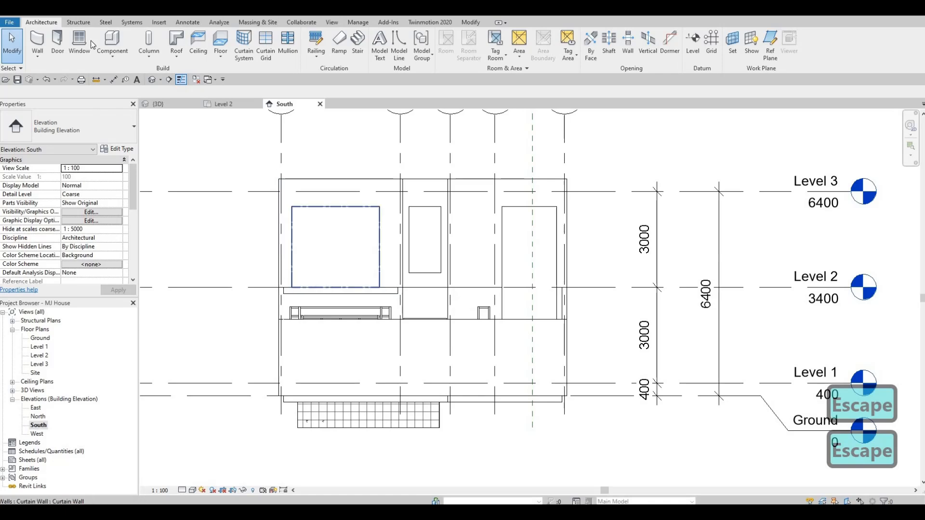
# Start a new in-place model component in the Generic Models category
pyautogui.click(116, 57)
pyautogui.click(126, 96)
pyautogui.scroll(-4, 448, 231)
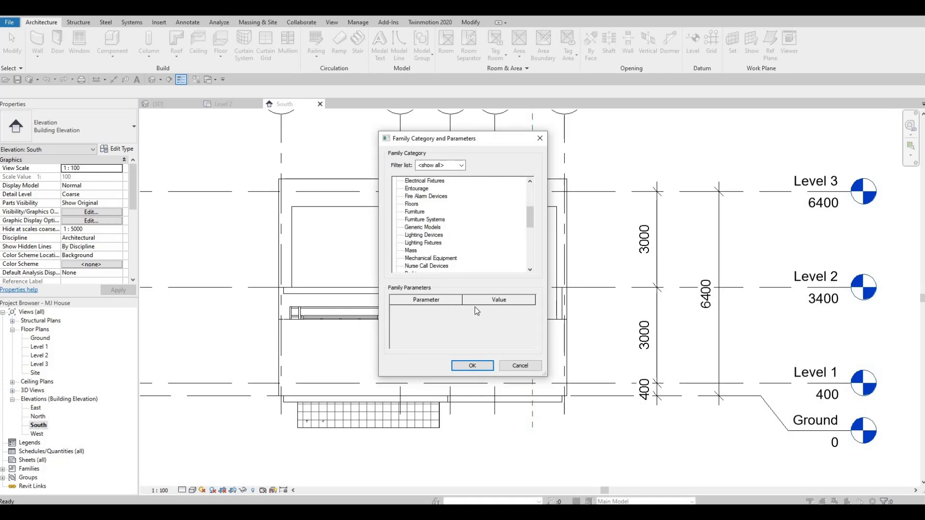
pyautogui.click(472, 366)
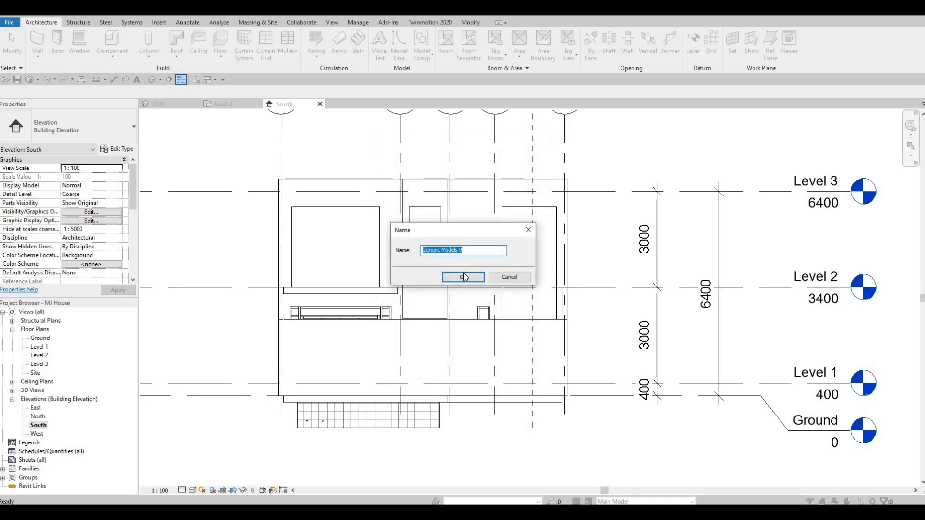
# Accept the default name for the in-place generic model and pick the EXTERIOR WALL 1 face as the extrusion's work plane
pyautogui.click(457, 277)
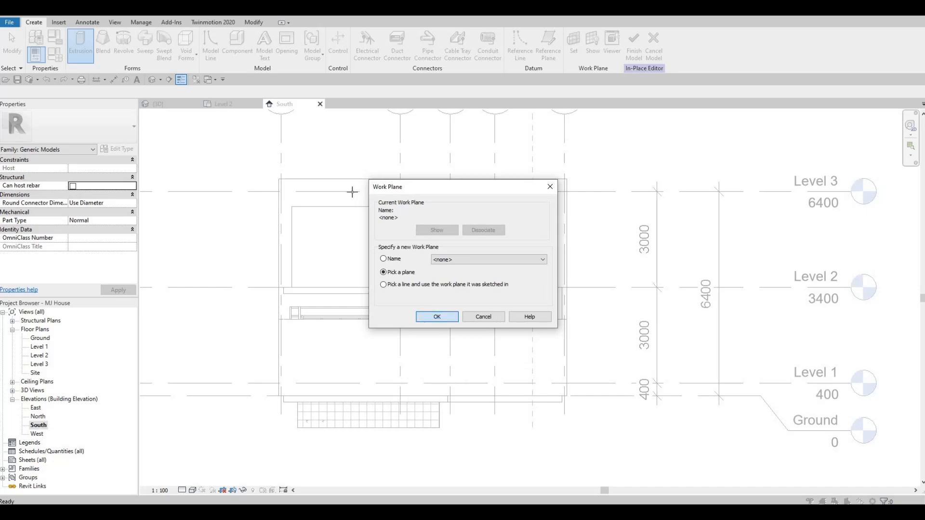
pyautogui.press('Return')
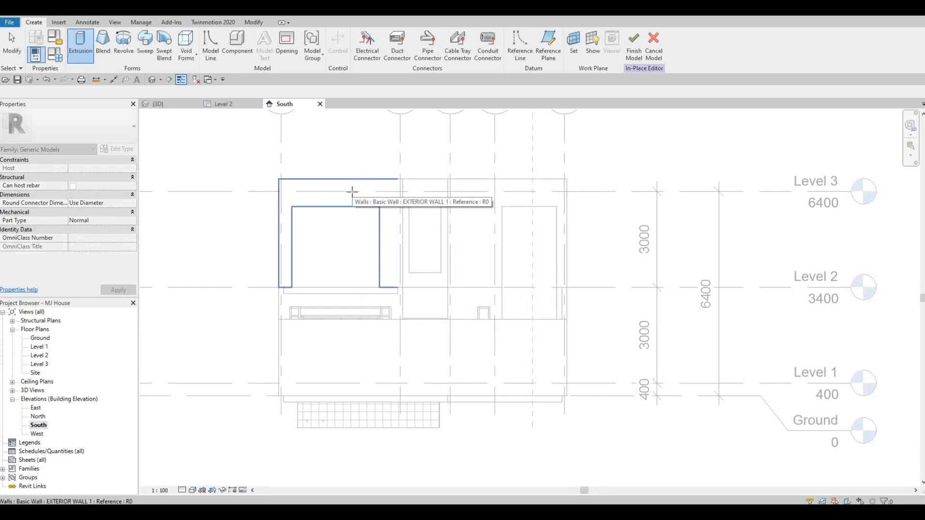
pyautogui.click(352, 192)
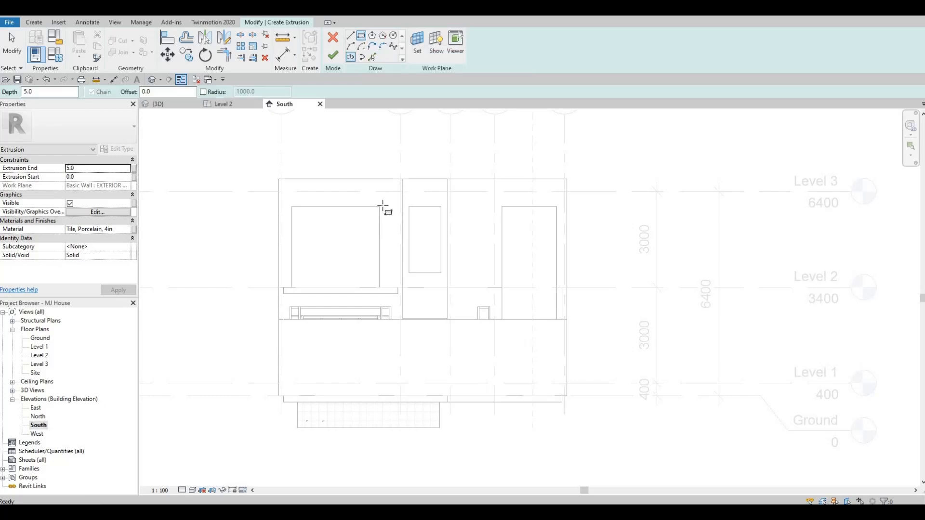
# Sketch a rectangle about 2800 mm wide above the wide Level 2 curtain wall and one about 200 by 1000 mm along its left edge
pyautogui.click(322, 196)
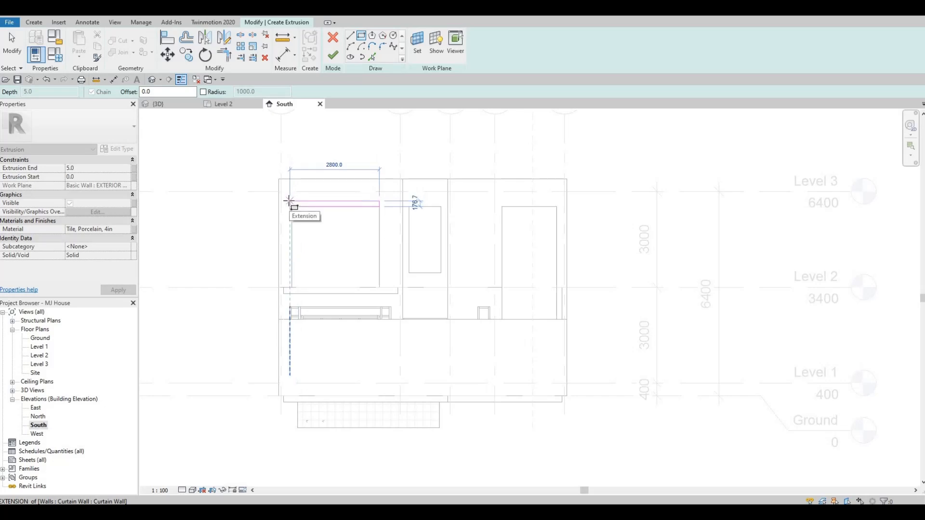
pyautogui.click(289, 201)
pyautogui.press('Escape')
pyautogui.scroll(3, 291, 221)
pyautogui.click(298, 356)
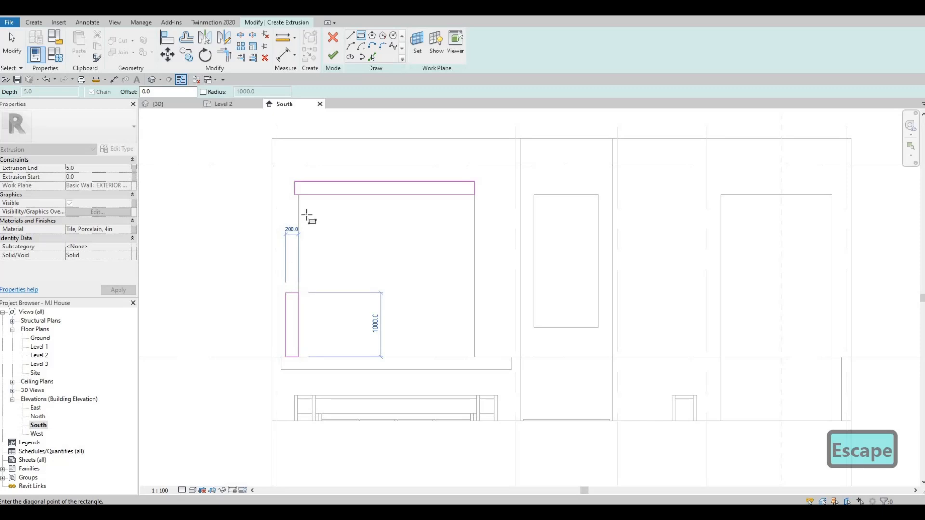
pyautogui.press('Escape')
pyautogui.press('Escape')
# Set the height of the rectangle above the curtain wall to 200 mm
pyautogui.click(327, 182)
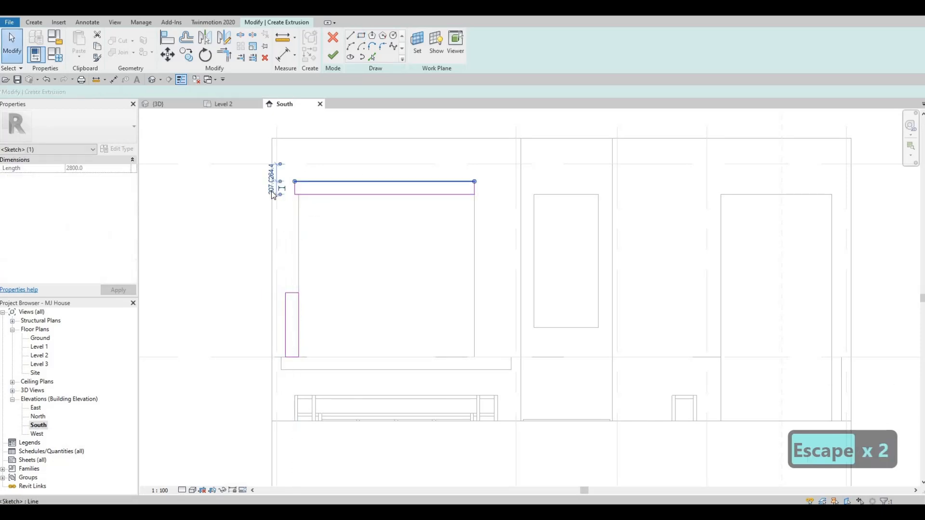
pyautogui.write('200')
pyautogui.press('Return')
pyautogui.press('Escape')
pyautogui.press('Escape')
pyautogui.press('Escape')
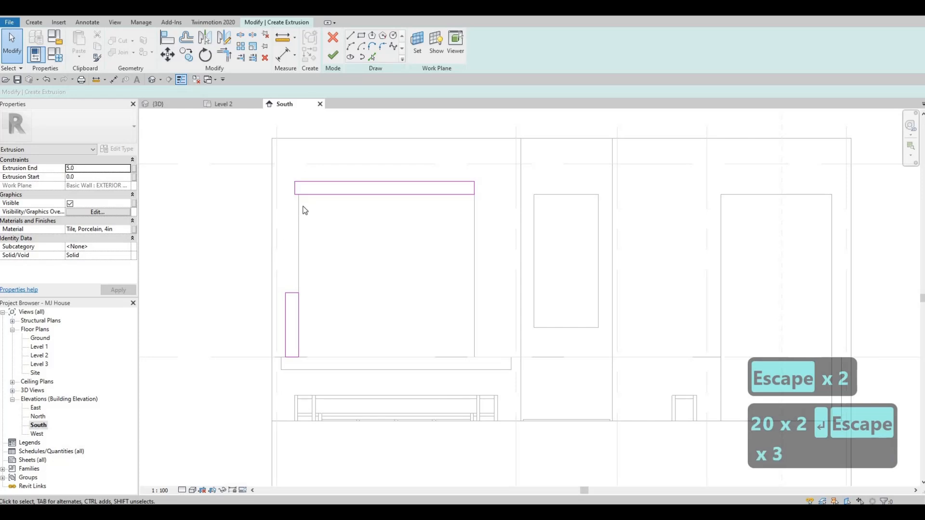
# Trim and extend the left rectangle's inner and outer vertical lines to meet the top strip's horizontal lines
pyautogui.press('t')
pyautogui.press('r')
pyautogui.click(297, 305)
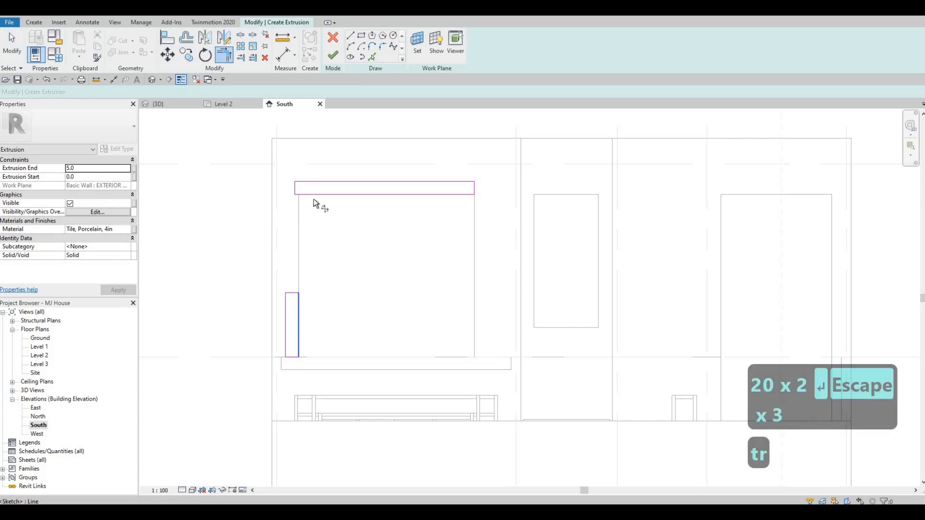
pyautogui.click(287, 306)
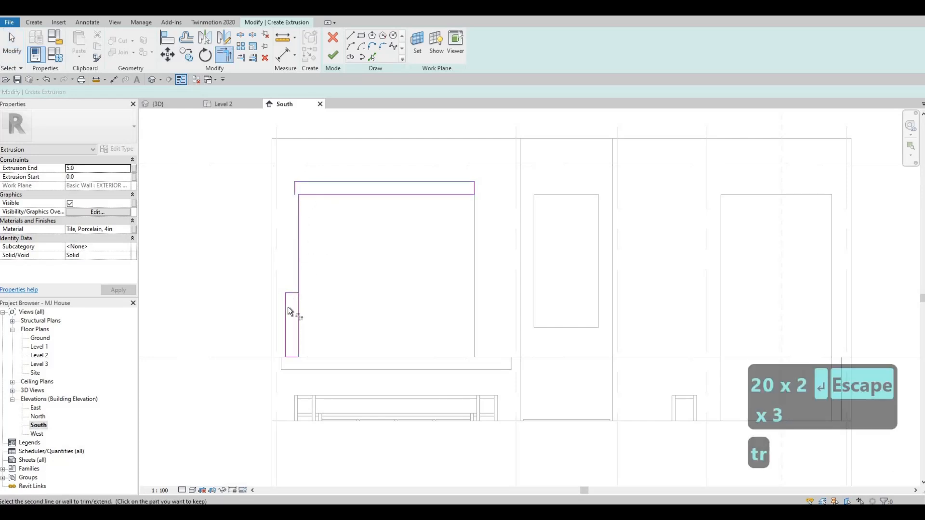
pyautogui.press('Escape')
pyautogui.press('Escape')
# Delete the two leftover short lines crossing the left strip and the upper-left corner of the sketch
pyautogui.click(293, 293)
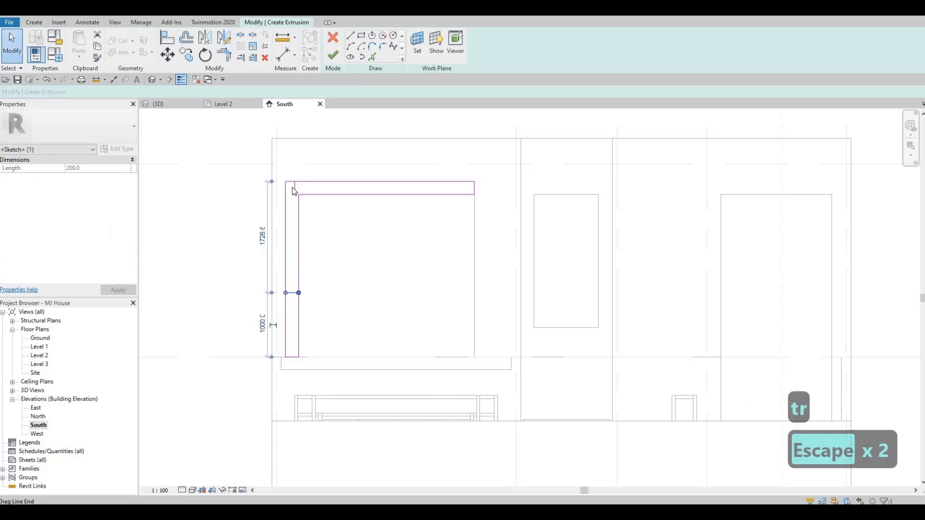
pyautogui.press('Delete')
pyautogui.click(294, 190)
pyautogui.press('Delete')
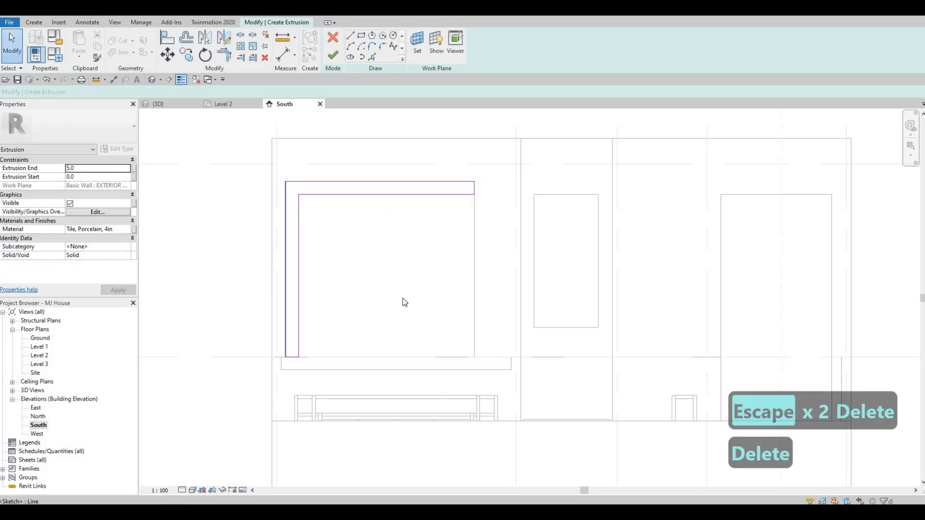
# Sketch a rectangle about 2785 by 200 mm below the curtain wall, starting from its lower-right corner
pyautogui.press('F1')
pyautogui.scroll(-3, 348, 316)
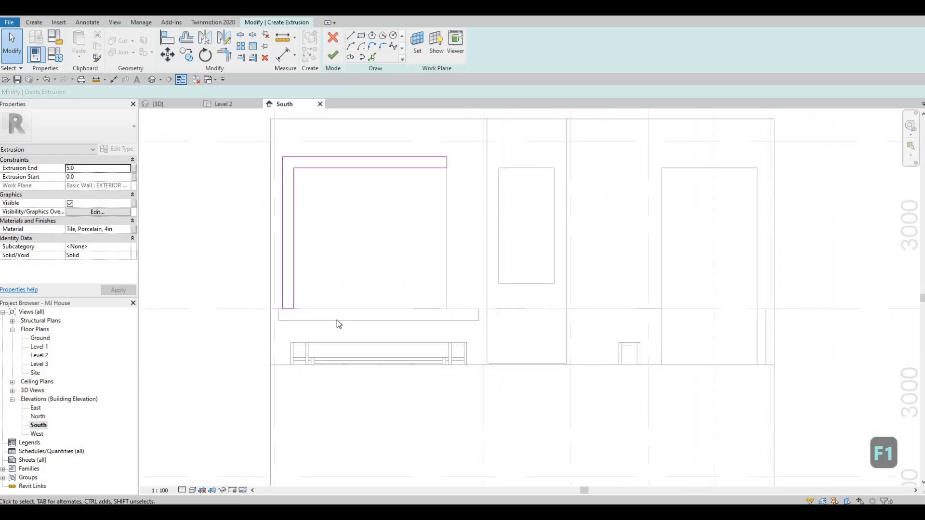
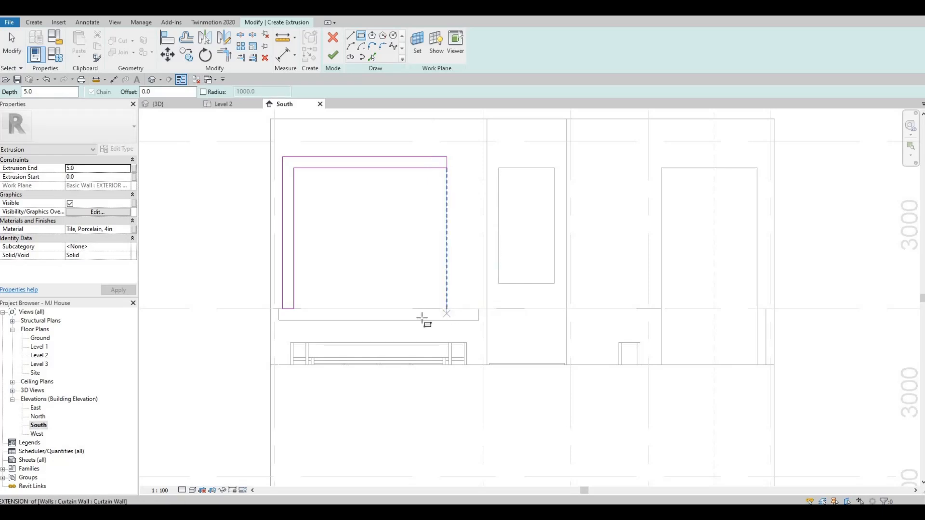
pyautogui.click(446, 309)
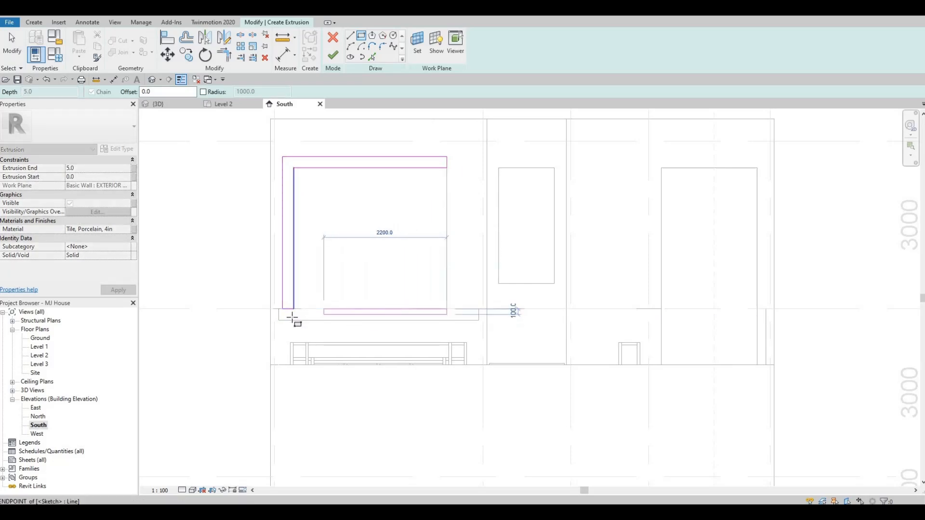
pyautogui.scroll(1, 292, 318)
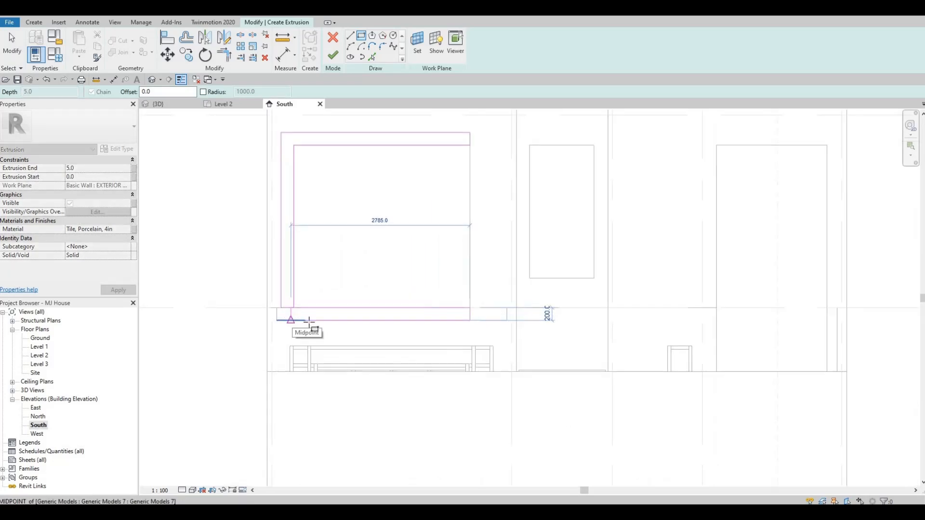
pyautogui.click(309, 320)
pyautogui.press('Escape')
pyautogui.press('Escape')
pyautogui.press('Escape')
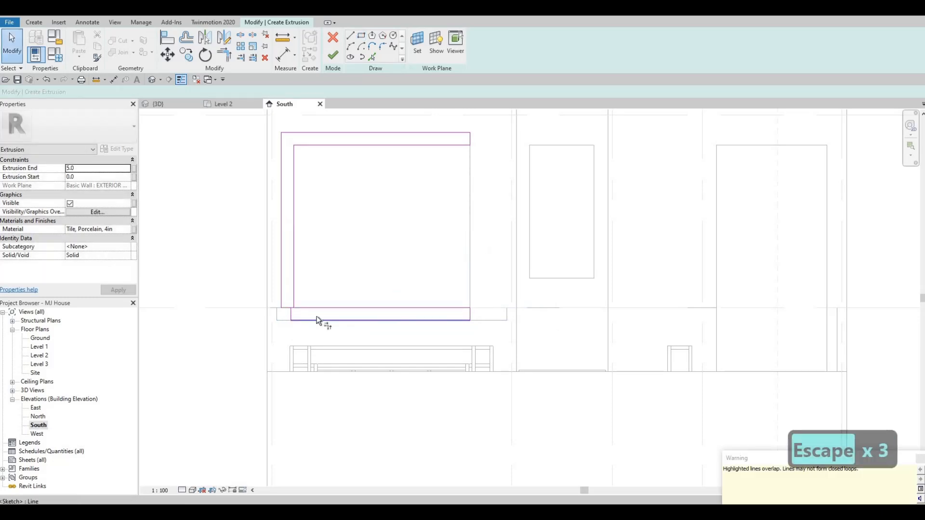
# Trim the left strip's lines to the bottom strip's lines and delete the leftover segments at the lower-left corner
pyautogui.press('t')
pyautogui.press('r')
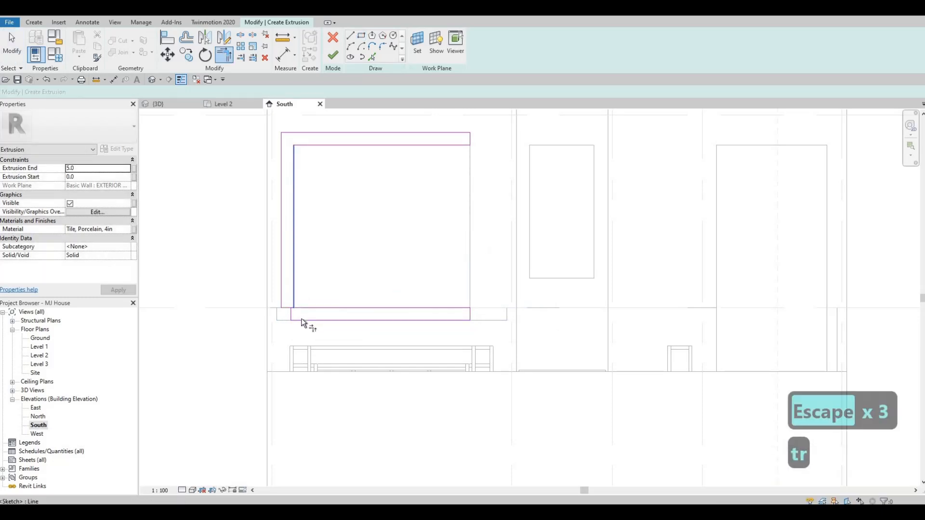
pyautogui.click(279, 291)
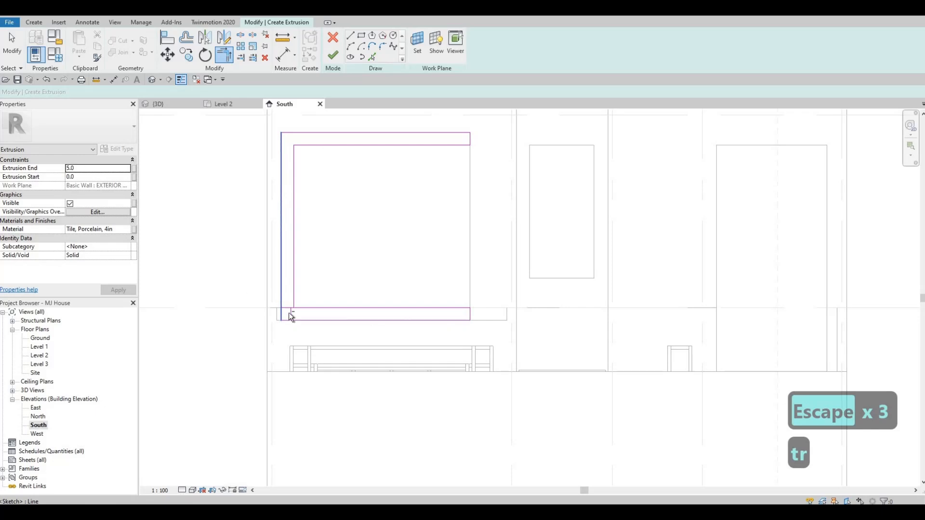
pyautogui.click(289, 313)
pyautogui.press('Escape')
pyautogui.press('Escape')
pyautogui.moveTo(244, 283); pyautogui.dragTo(320, 331)
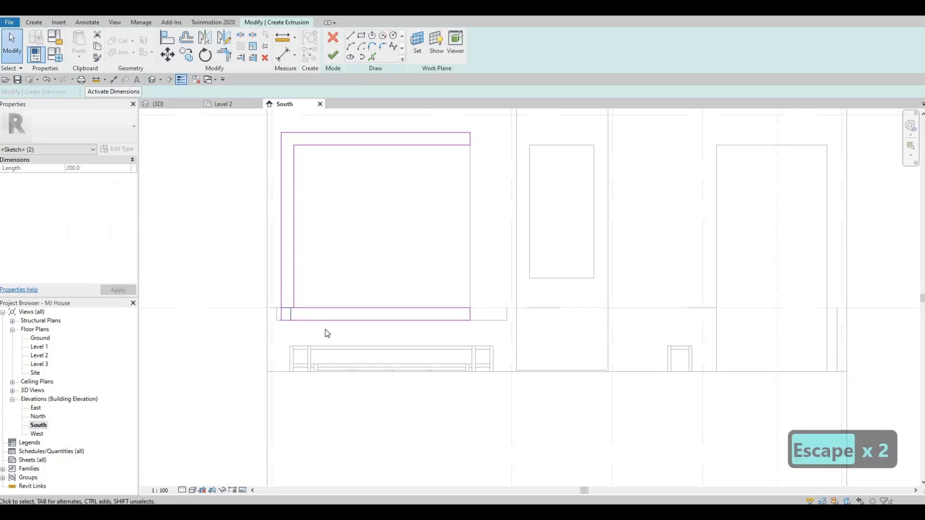
pyautogui.press('Delete')
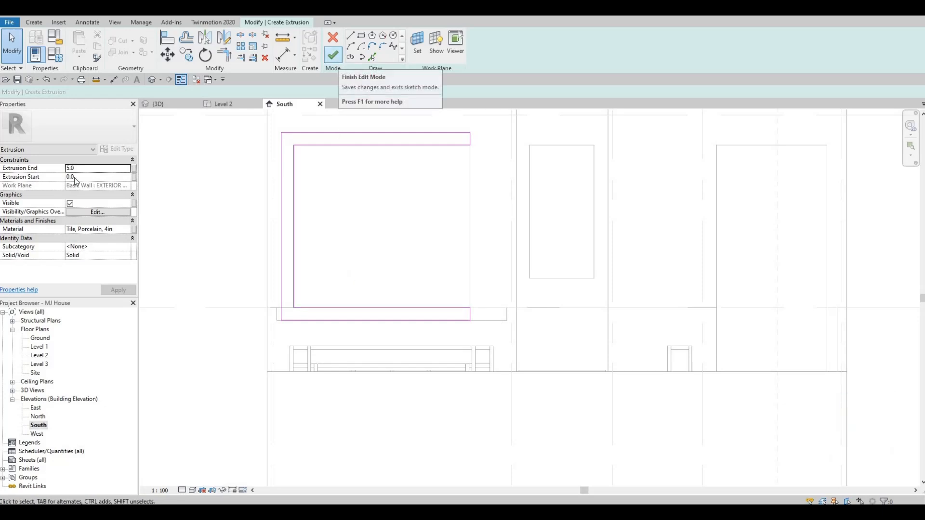
# Set the extrusion end of the frame to 600 mm
pyautogui.click(89, 168)
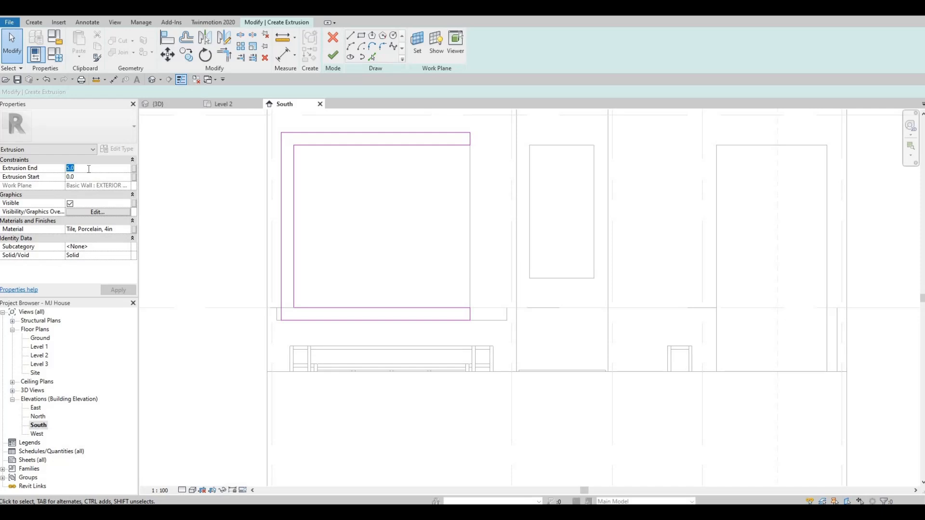
pyautogui.write('600')
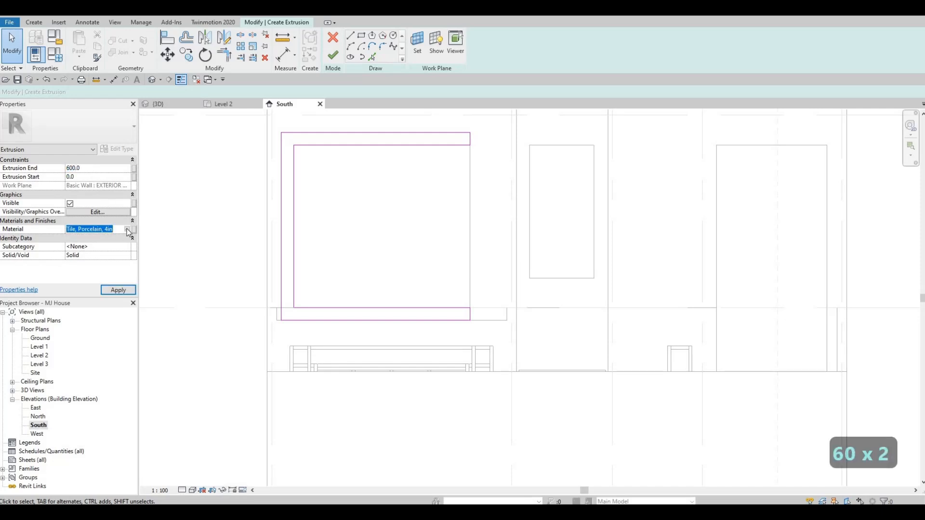
# Assign Glulam 28c from the AEC wood materials to the extrusion and copy the material name
pyautogui.click(127, 230)
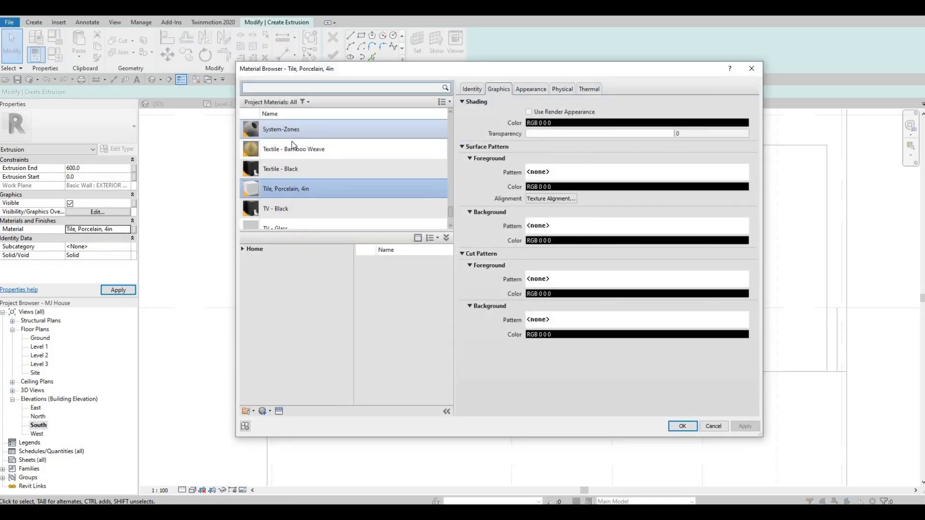
pyautogui.scroll(3, 269, 190)
pyautogui.scroll(-3, 294, 187)
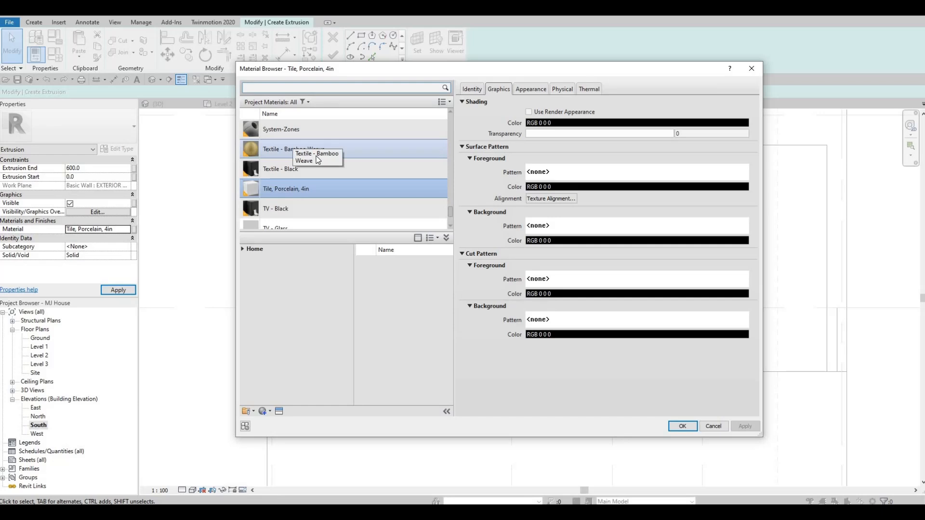
pyautogui.scroll(-5, 308, 183)
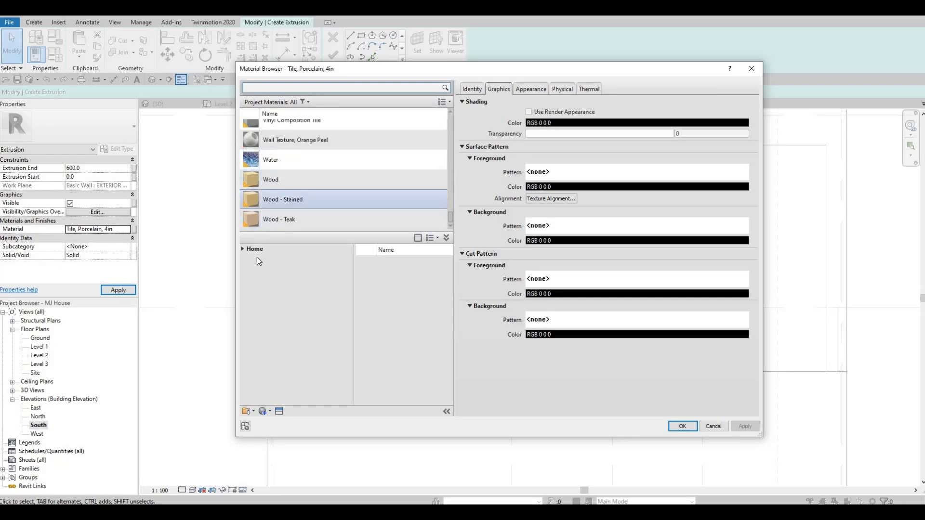
pyautogui.click(242, 249)
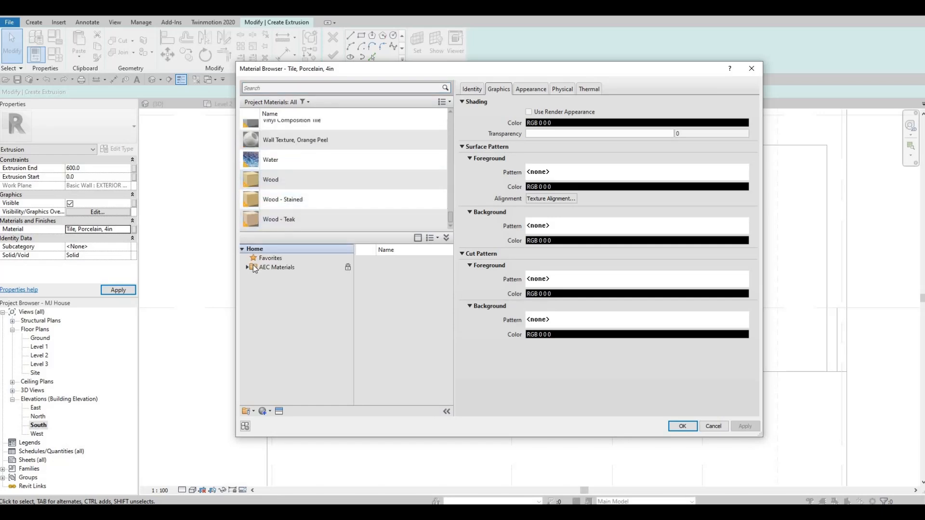
pyautogui.click(247, 267)
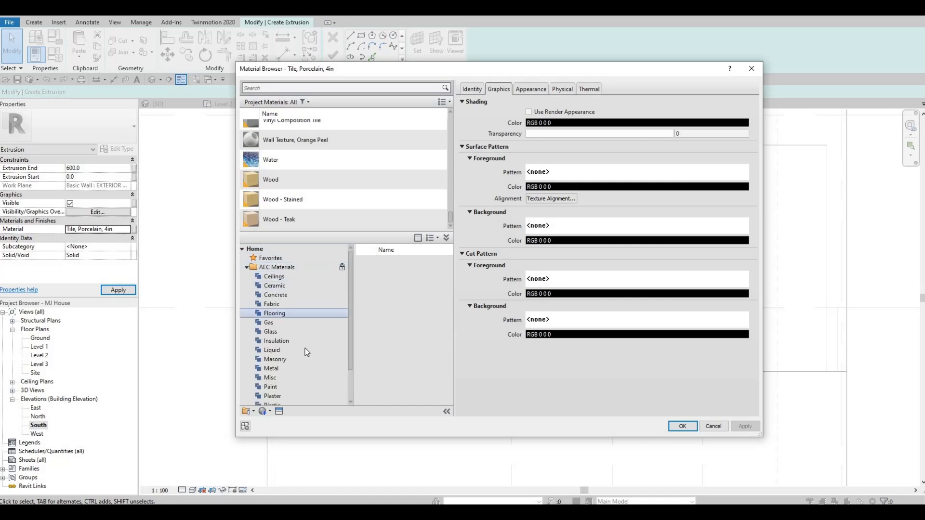
pyautogui.scroll(-2, 290, 364)
pyautogui.click(270, 396)
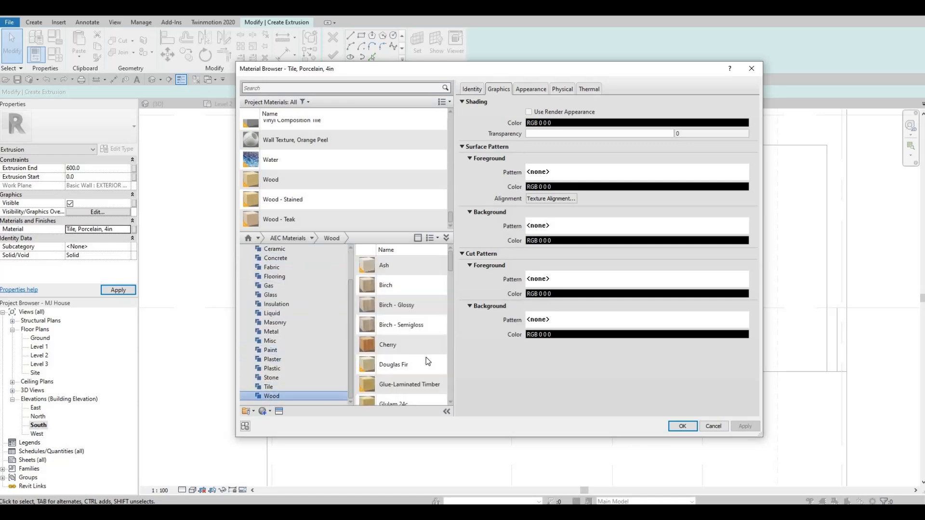
pyautogui.scroll(-5, 417, 363)
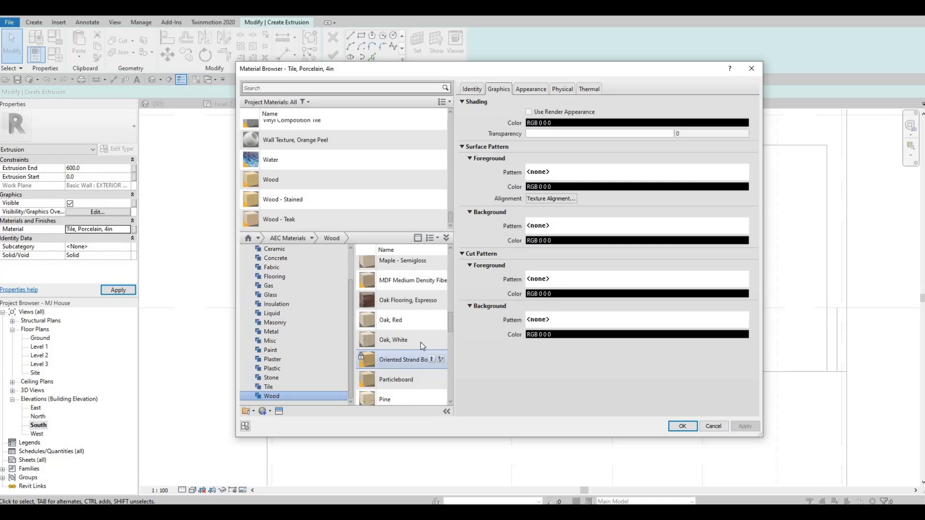
pyautogui.scroll(3, 420, 337)
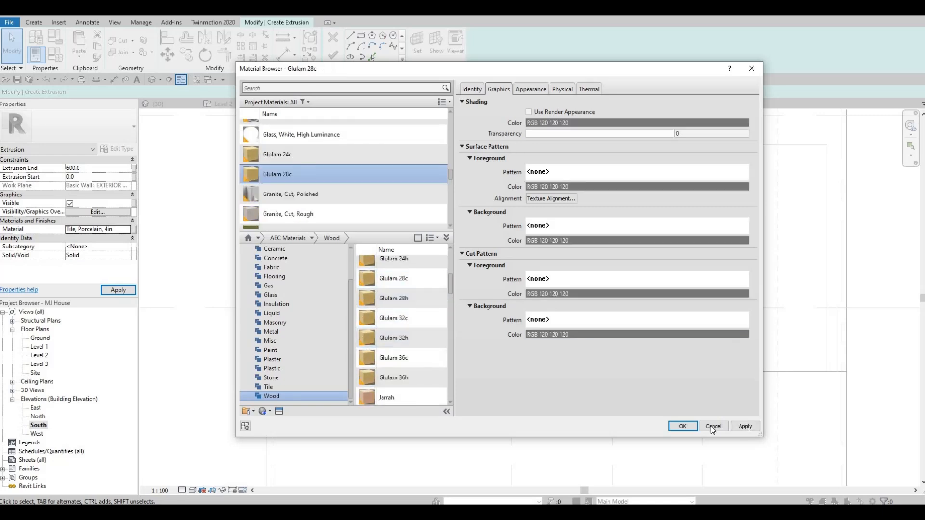
pyautogui.click(683, 426)
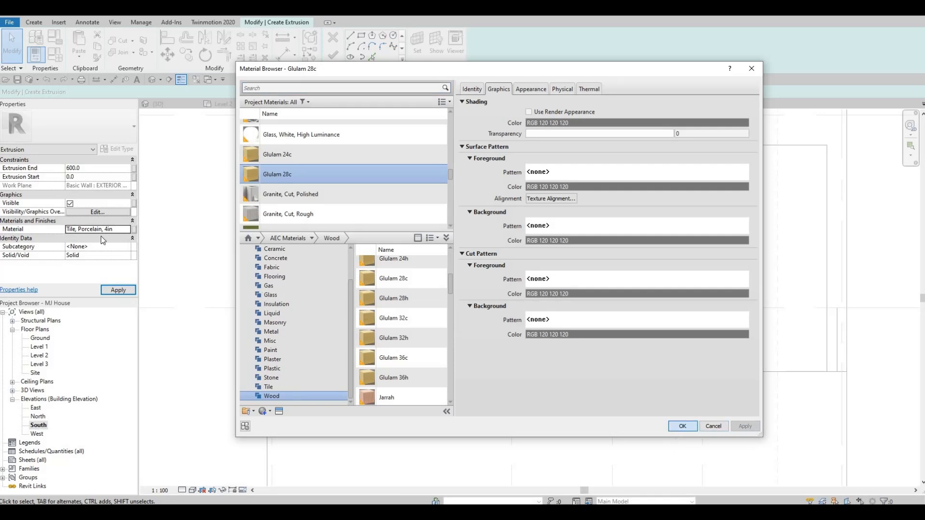
pyautogui.click(102, 230)
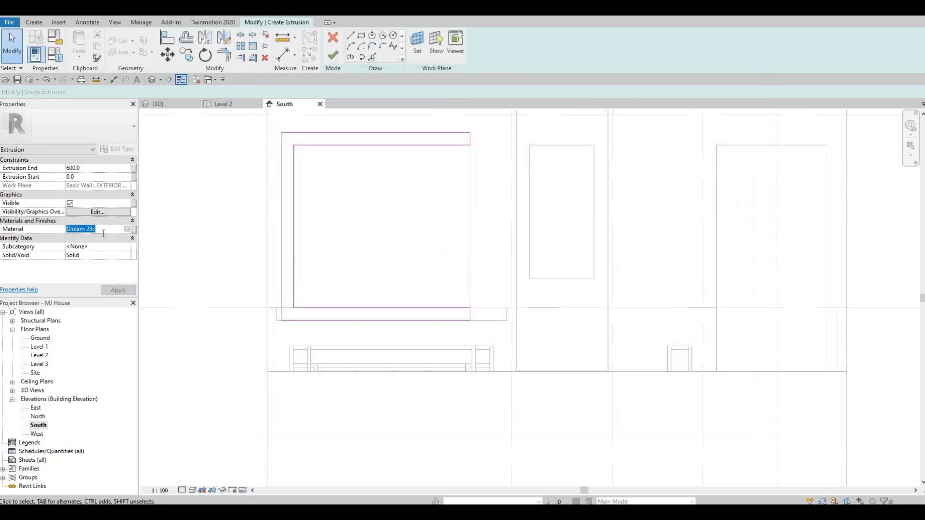
pyautogui.hotkey('ctrl', 'c')
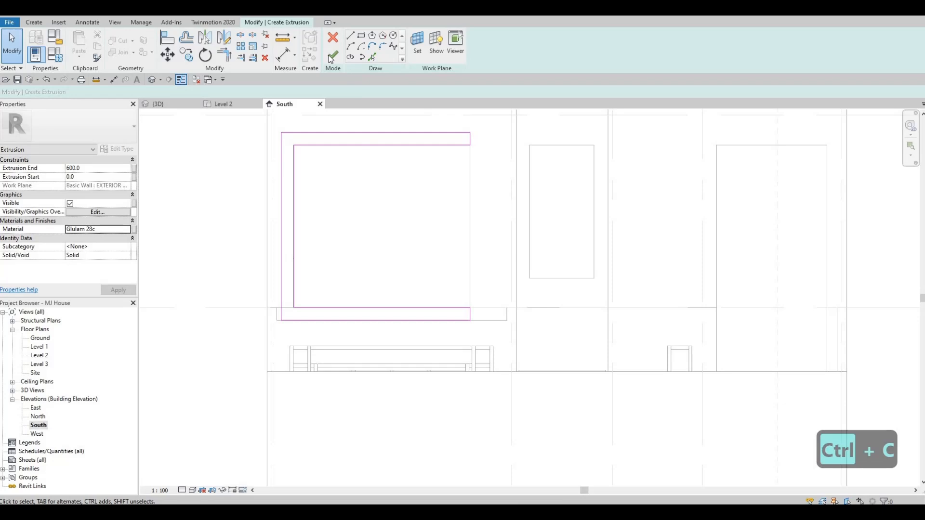
# Finish the frame extrusion and the in-place model, then open the Level 2 floor plan
pyautogui.click(332, 55)
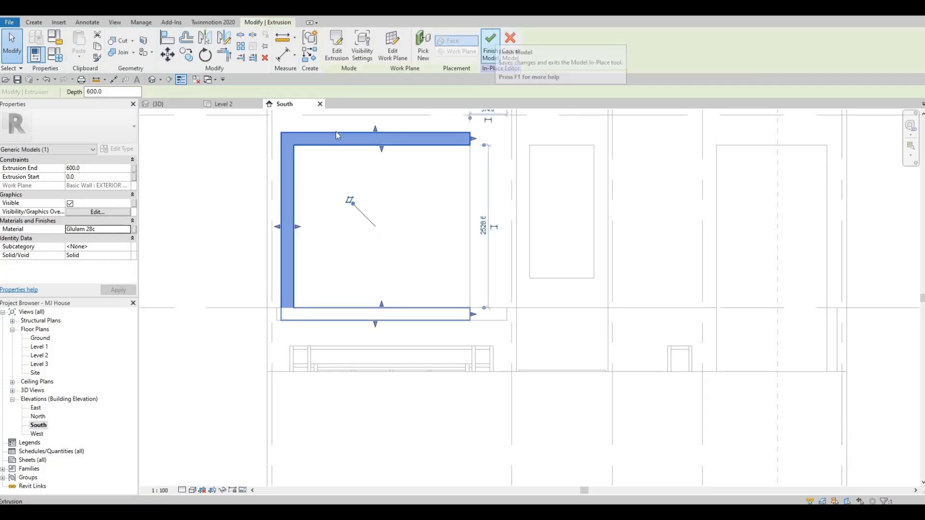
pyautogui.click(496, 41)
pyautogui.click(216, 105)
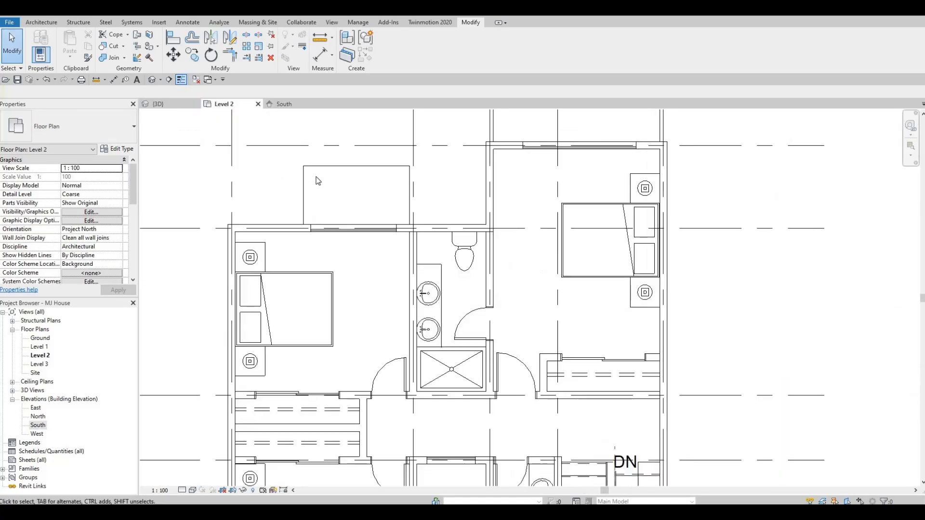
# Delete the FLOOR 8 slab projecting behind the rear bedrooms in the Level 2 floor plan
pyautogui.click(314, 170)
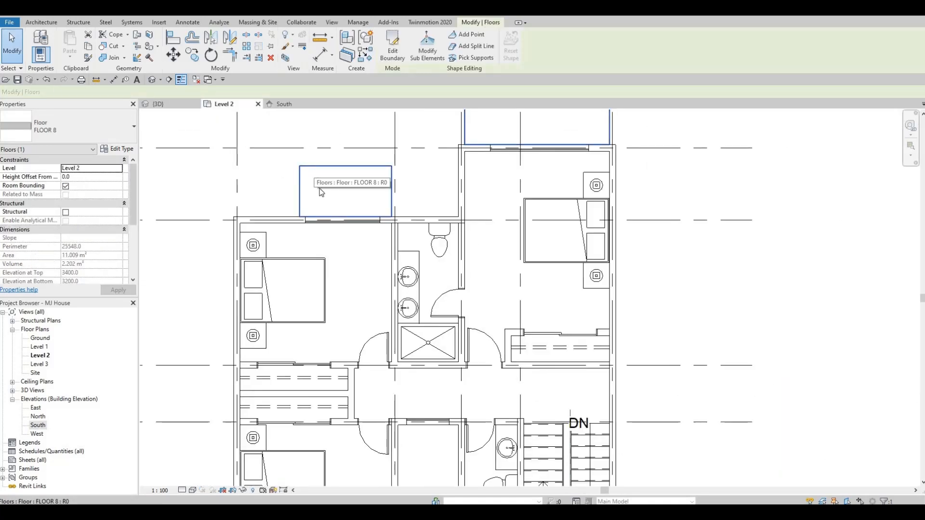
pyautogui.press('Delete')
pyautogui.scroll(-3, 350, 289)
pyautogui.moveTo(351, 400); pyautogui.dragTo(350, 293, button='middle')
pyautogui.scroll(2, 351, 289)
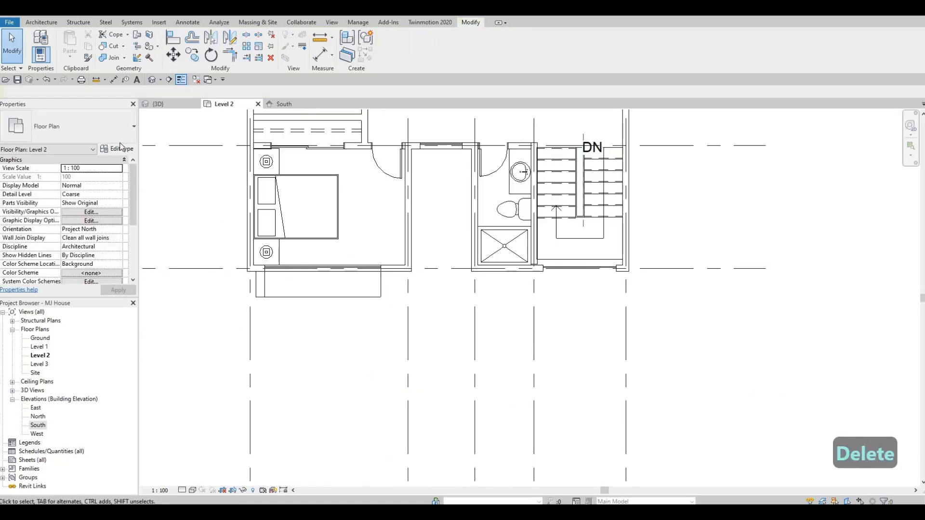
# In the 3D view, stretch the wooden window frame outward from the south wall to make it deeper
pyautogui.click(158, 103)
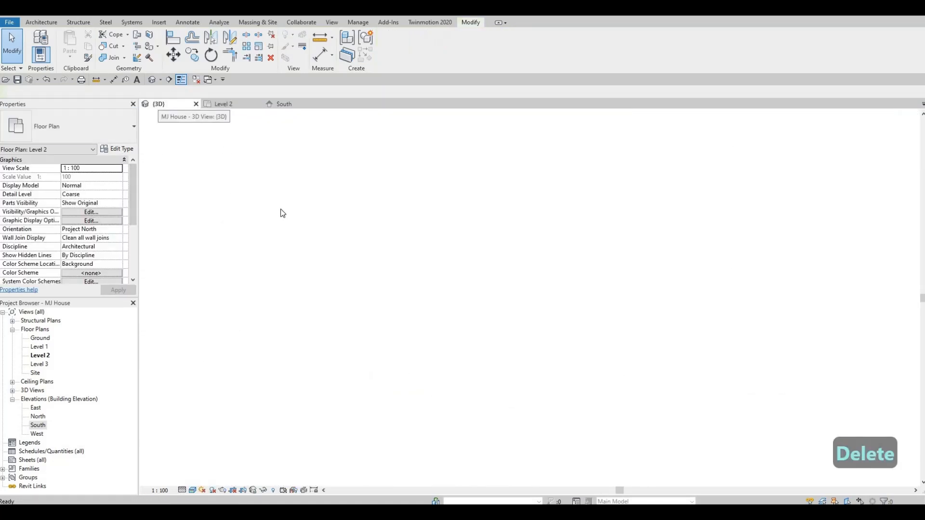
pyautogui.keyDown('shift'); pyautogui.moveTo(412, 261); pyautogui.dragTo(400, 262, button='middle'); pyautogui.keyUp('shift')
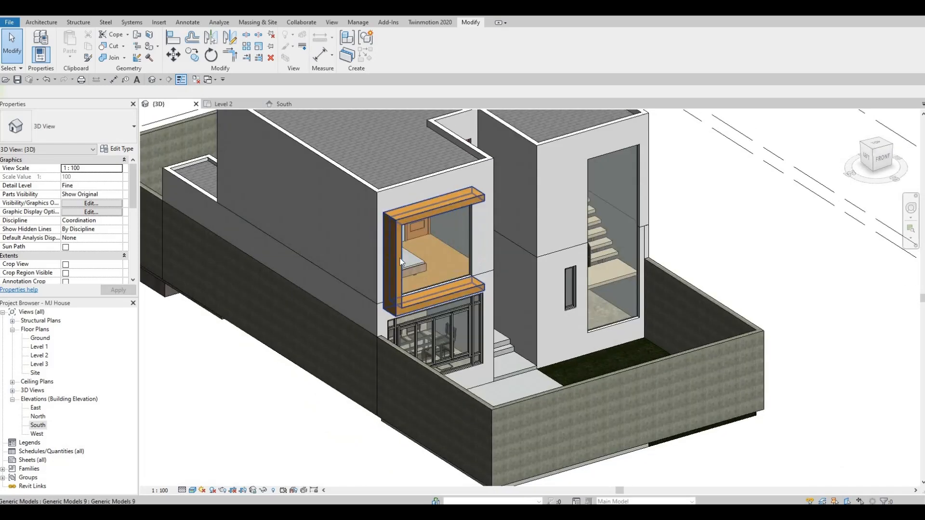
pyautogui.click(444, 262)
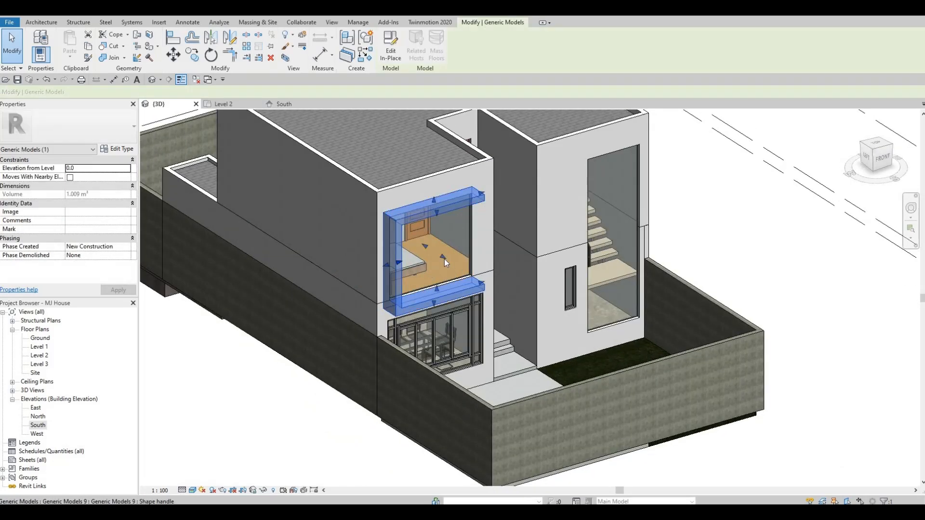
pyautogui.moveTo(447, 260); pyautogui.dragTo(413, 283)
pyautogui.keyDown('shift'); pyautogui.moveTo(414, 283); pyautogui.dragTo(434, 299, button='middle'); pyautogui.keyUp('shift')
pyautogui.press('Escape')
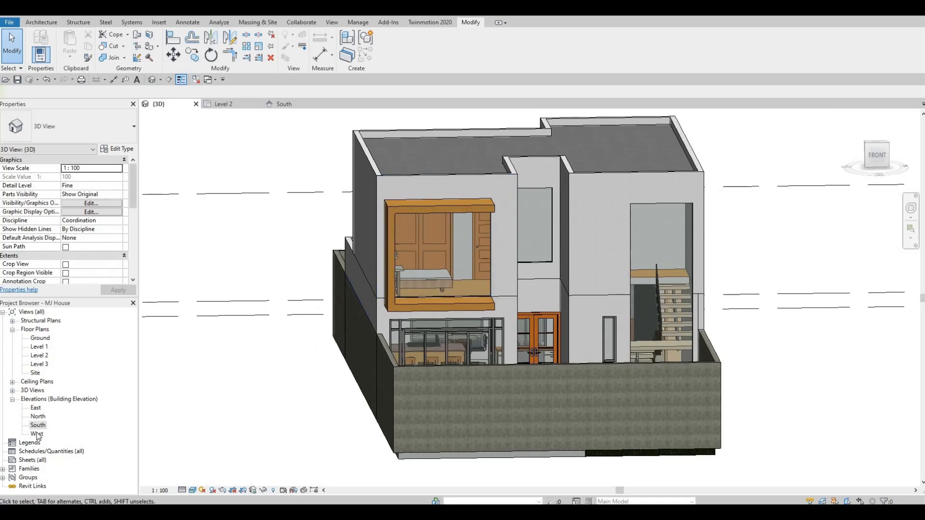
# In the South elevation, extend the open ends of the frame's upper and lower strips past the curtain wall's right edge
pyautogui.moveTo(464, 136); pyautogui.dragTo(395, 134, button='middle')
pyautogui.press('Escape')
pyautogui.click(409, 142)
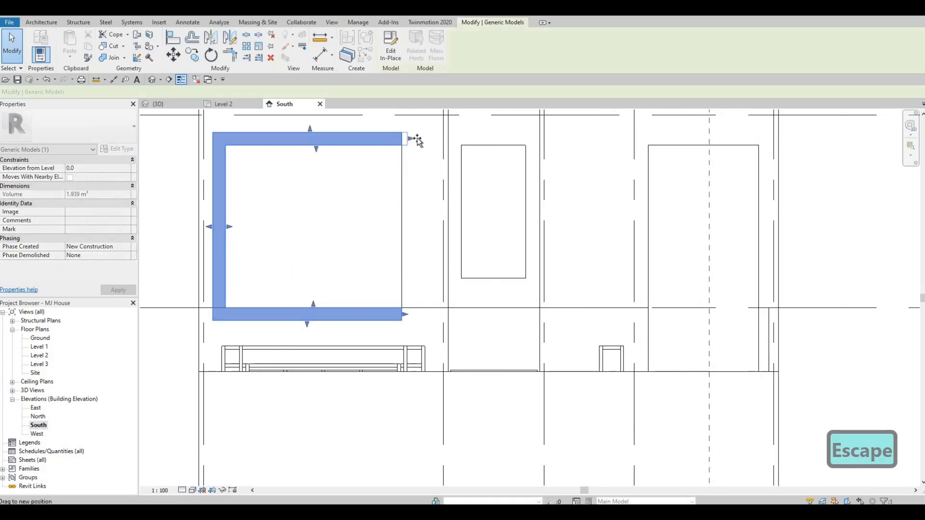
pyautogui.moveTo(408, 317); pyautogui.dragTo(429, 298)
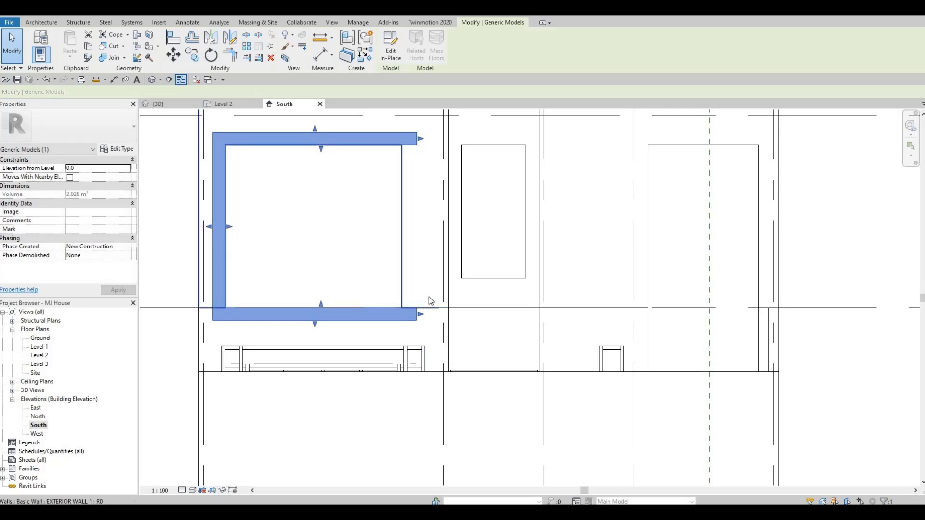
# Align the open end of the frame's lower strip with the end of its upper strip
pyautogui.press('a')
pyautogui.press('l')
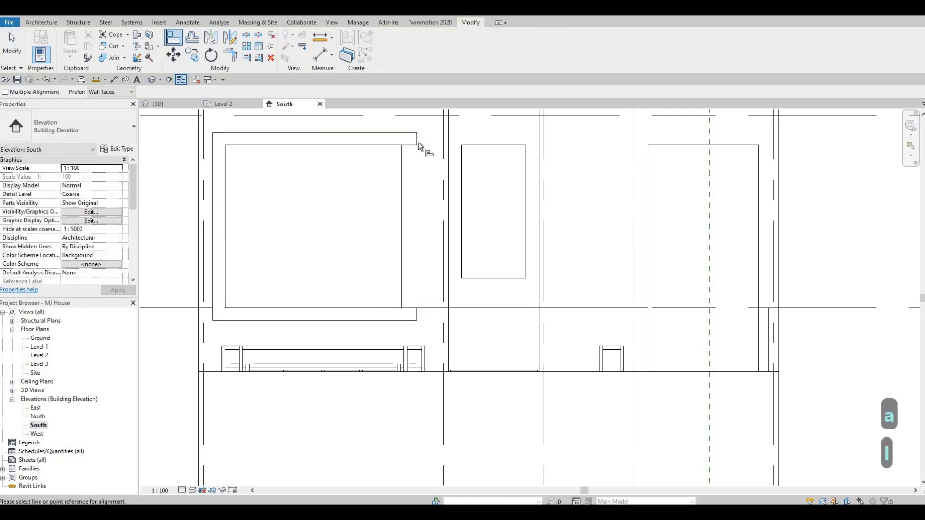
pyautogui.click(417, 145)
pyautogui.click(417, 314)
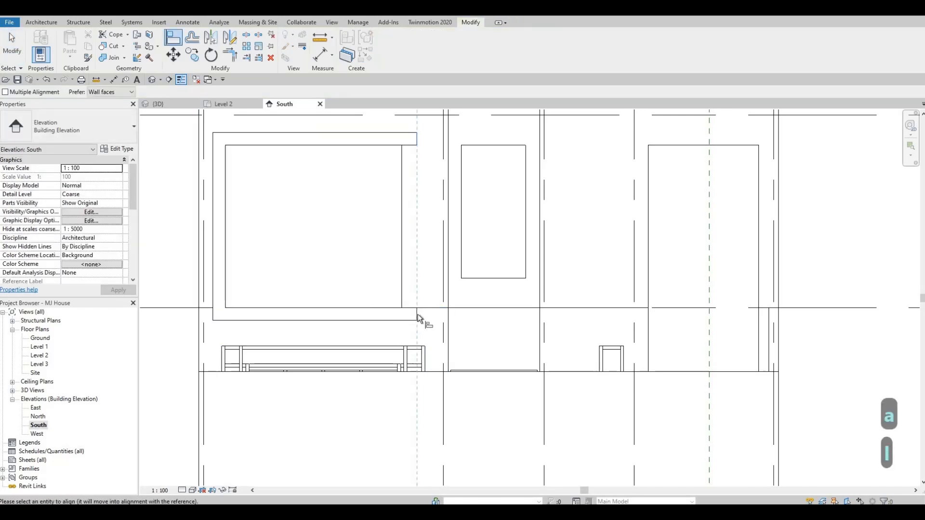
pyautogui.press('Escape')
pyautogui.press('Escape')
pyautogui.scroll(-3, 364, 252)
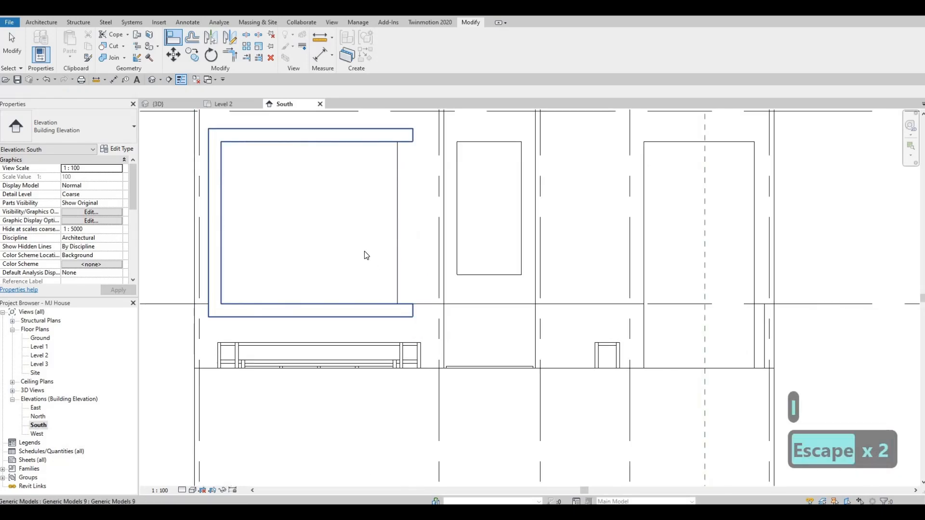
# Edit the frame model in place and start a new extrusion on the face of the exterior wall holding the tall curtain wall
pyautogui.moveTo(446, 244); pyautogui.dragTo(462, 210, button='middle')
pyautogui.moveTo(508, 176); pyautogui.dragTo(525, 168, button='middle')
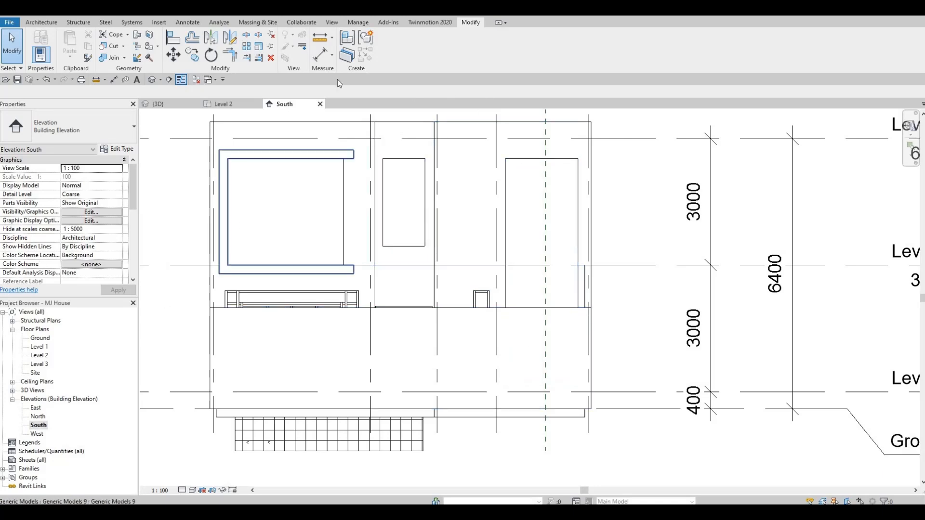
pyautogui.click(350, 155)
pyautogui.click(391, 61)
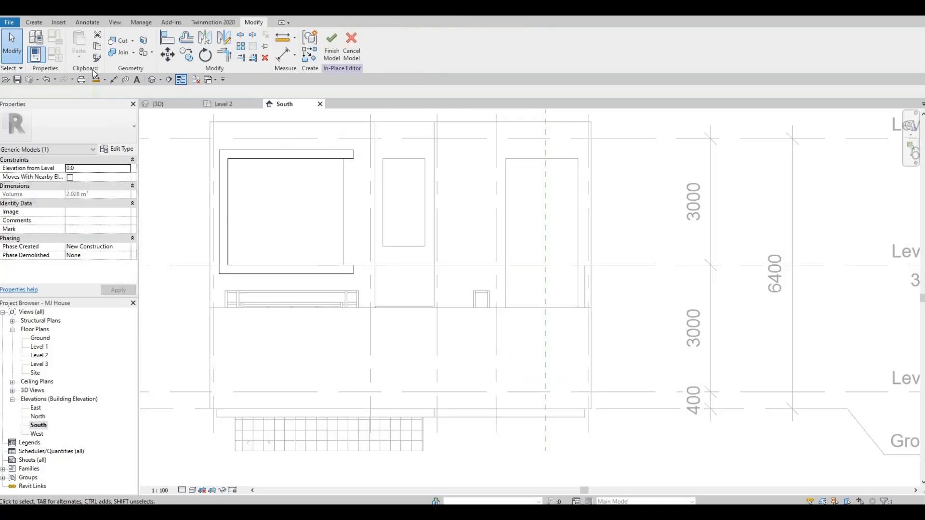
pyautogui.click(79, 44)
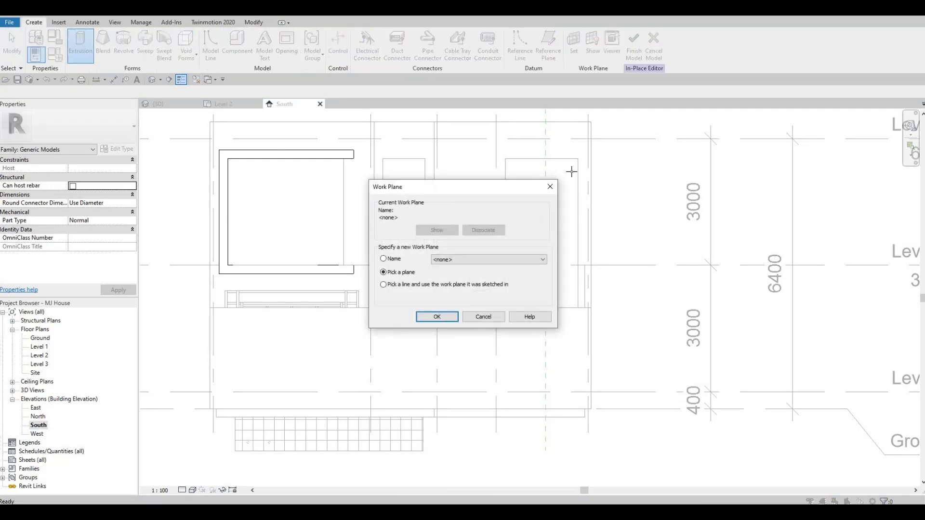
pyautogui.press('Return')
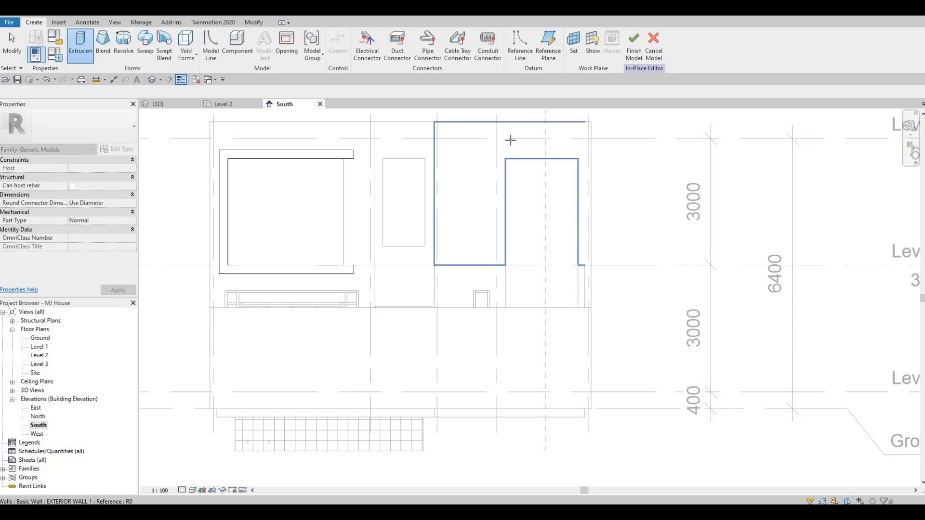
pyautogui.click(186, 123)
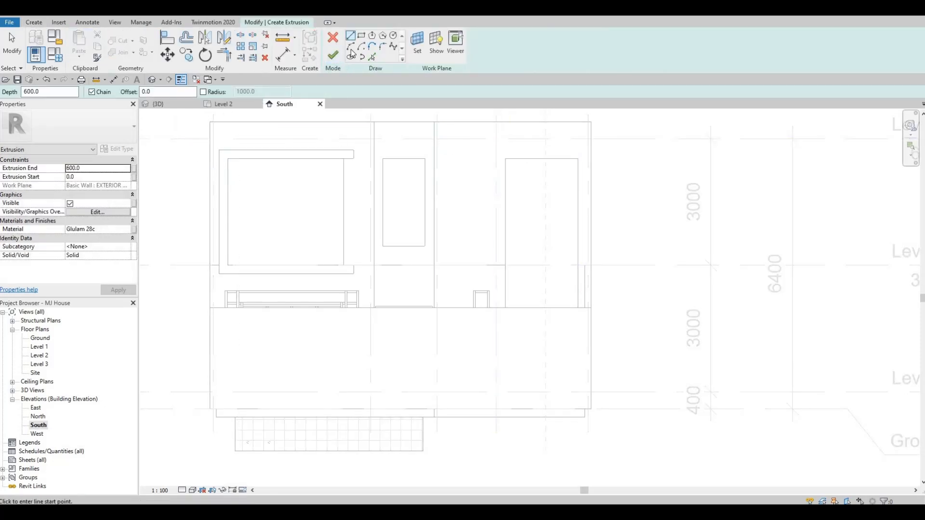
# Sketch a rectangle about 1720 mm wide over the tall curtain wall, ending about 250 mm above Level 1, and check it in 3D
pyautogui.click(506, 159)
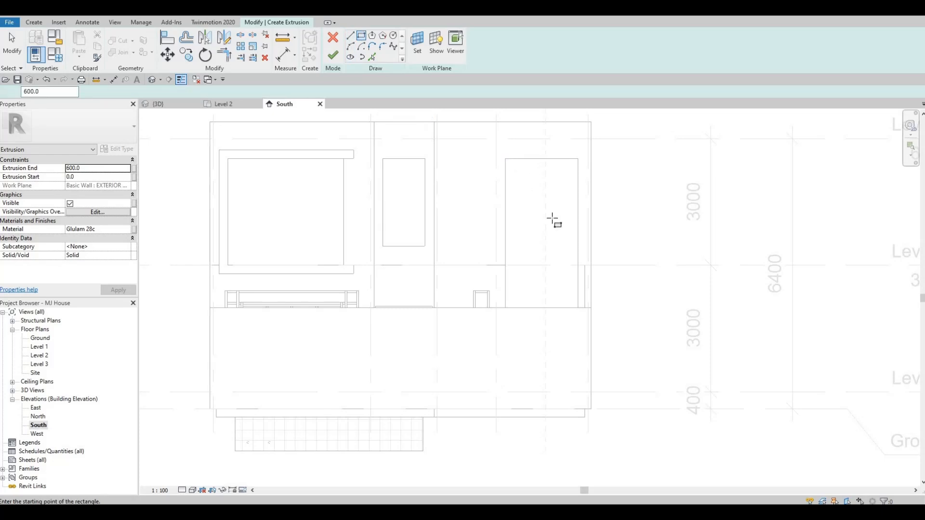
pyautogui.click(578, 371)
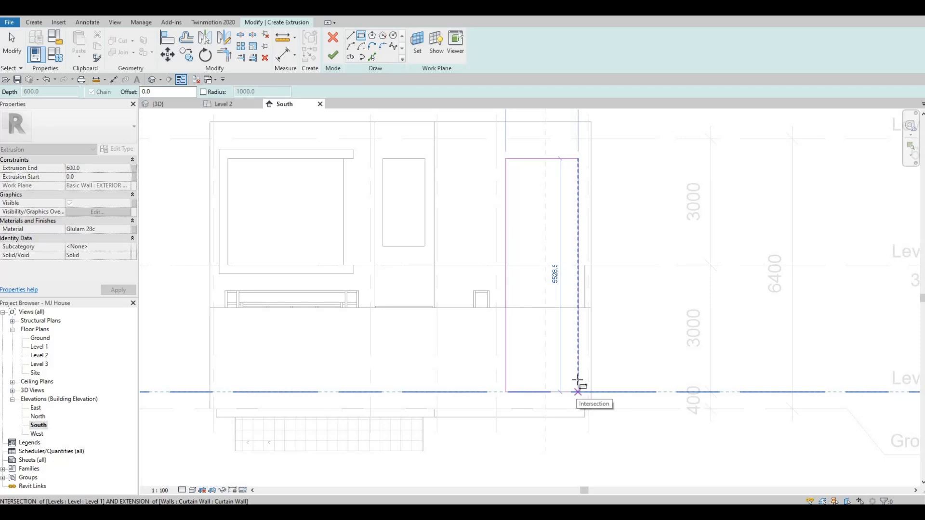
pyautogui.click(578, 381)
pyautogui.press('Escape')
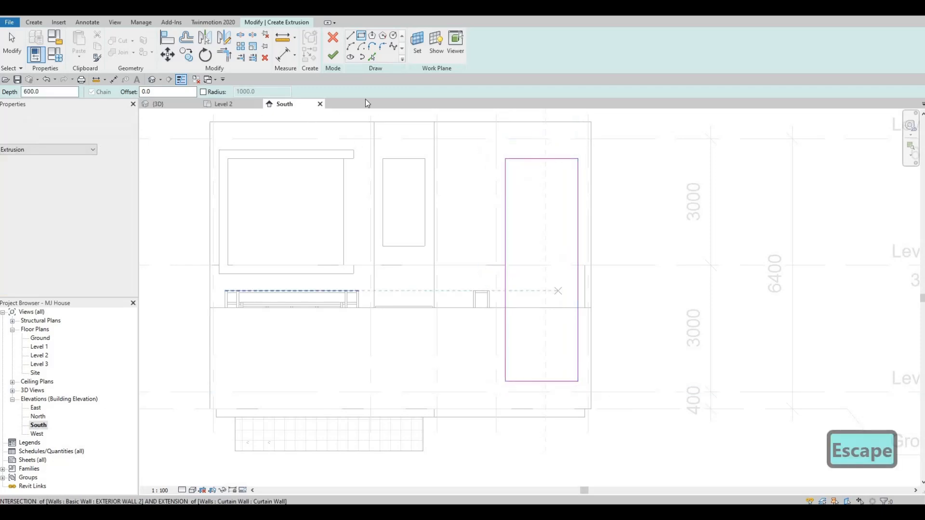
pyautogui.press('Escape')
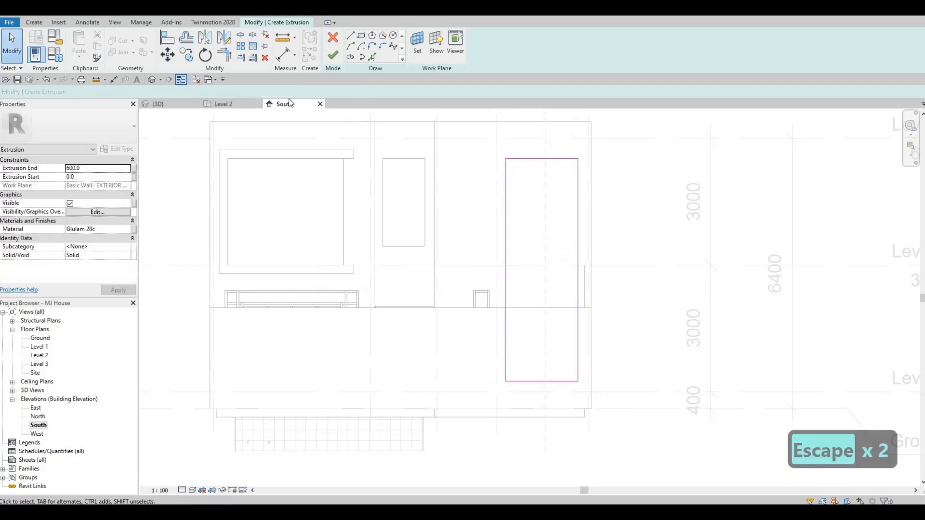
pyautogui.click(168, 106)
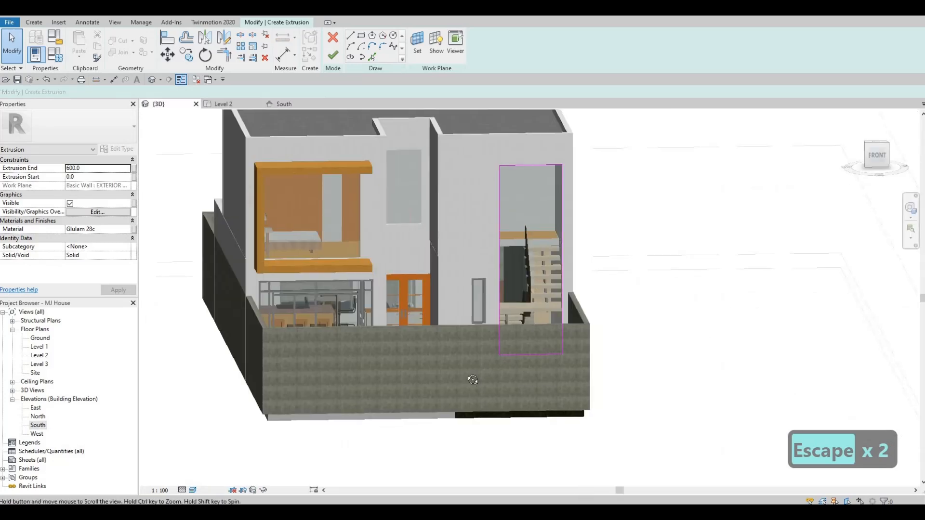
pyautogui.keyDown('shift'); pyautogui.moveTo(473, 380); pyautogui.dragTo(536, 258, button='middle'); pyautogui.keyUp('shift')
pyautogui.scroll(6, 542, 241)
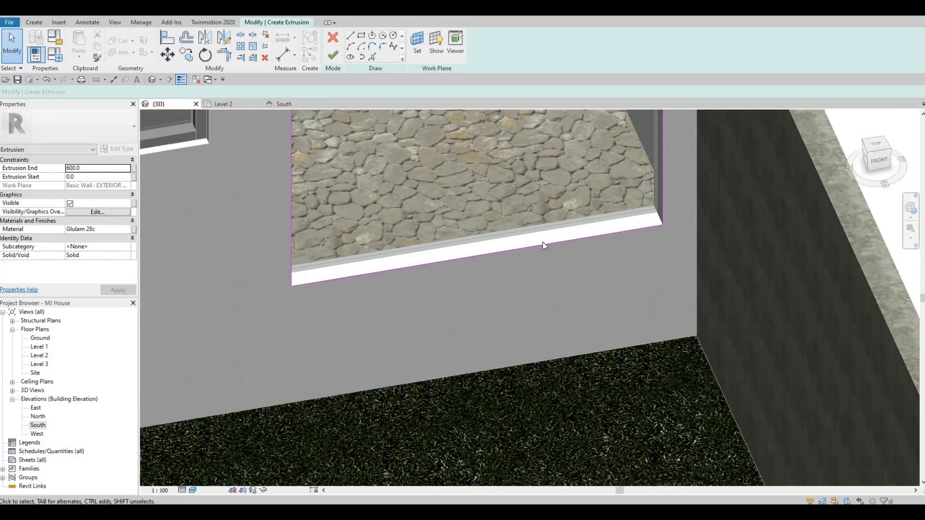
pyautogui.scroll(-3, 333, 243)
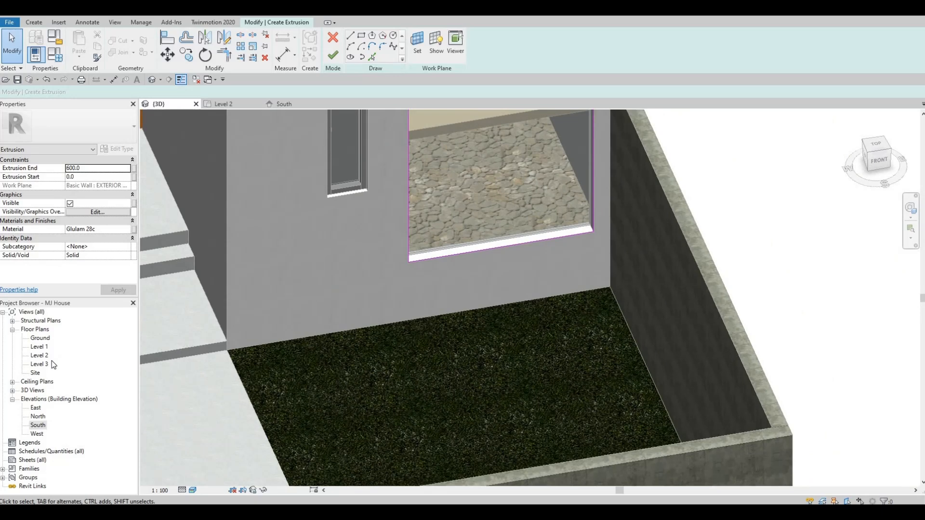
# In the South elevation, sketch a second rectangle offset 200 mm outward around the tall curtain wall's rectangle
pyautogui.doubleClick(38, 426)
pyautogui.scroll(4, 363, 320)
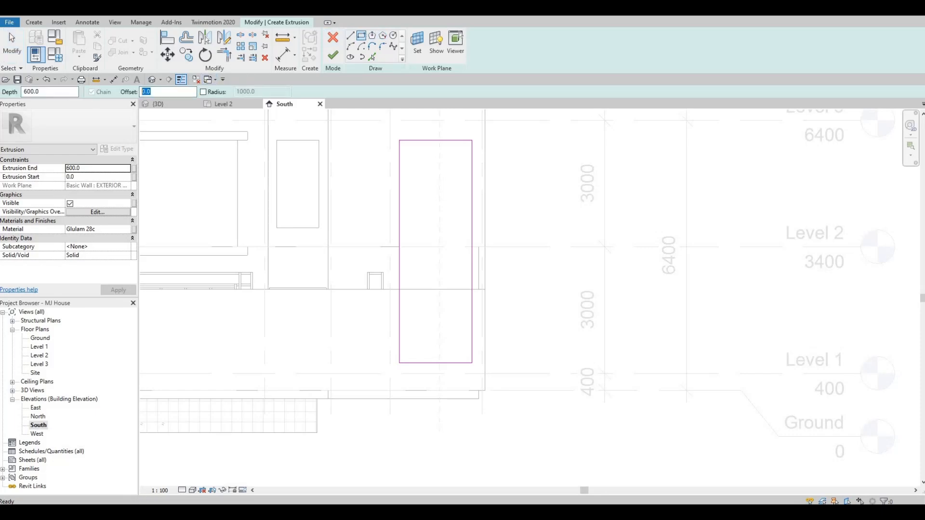
pyautogui.write('200')
pyautogui.click(399, 140)
pyautogui.click(472, 363)
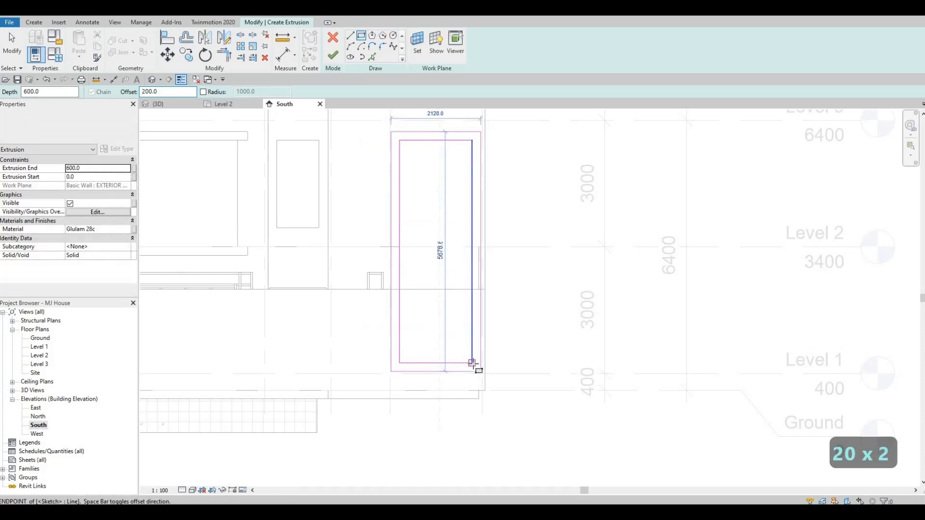
pyautogui.press('Escape')
pyautogui.scroll(-2, 424, 279)
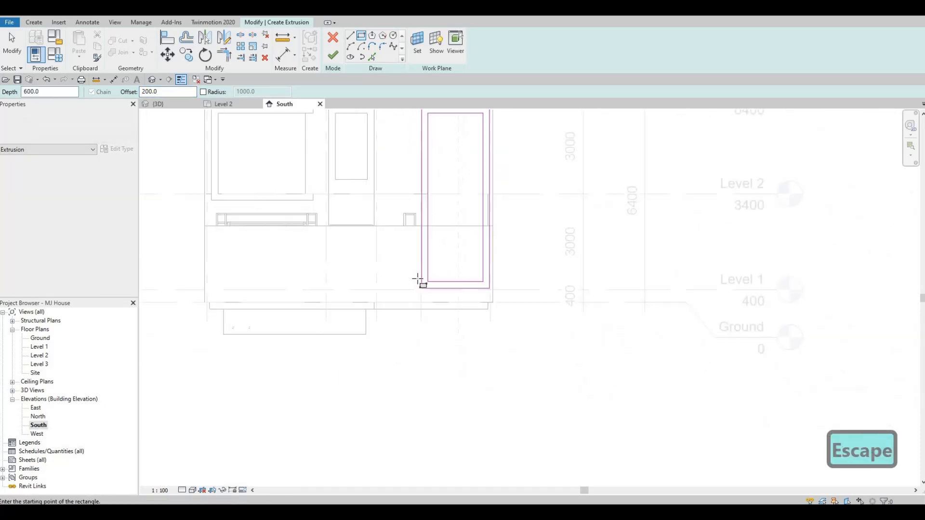
pyautogui.press('Escape')
pyautogui.moveTo(480, 248)
pyautogui.mouseDown(button='middle')
pyautogui.moveTo(496, 279)
pyautogui.moveTo(539, 268)
pyautogui.mouseUp(button='middle')
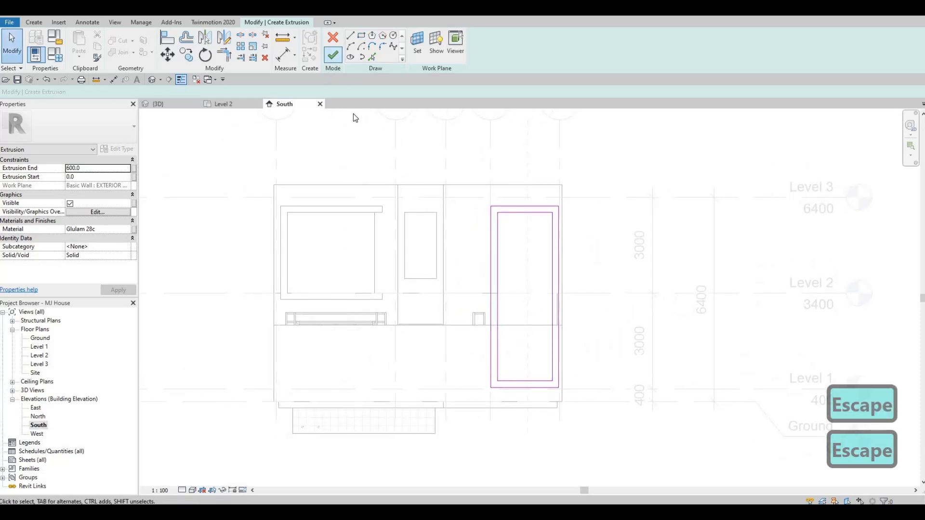
# Finish the sketch as a 600 mm deep Glulam 28c extrusion and inspect both frames in the 3D view
pyautogui.click(333, 54)
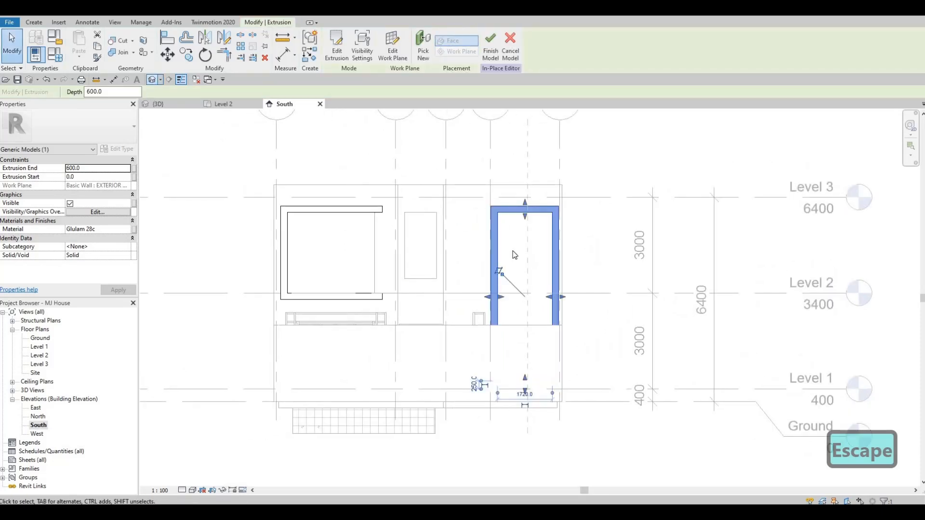
pyautogui.hotkey('ctrl', 'Tab')
pyautogui.scroll(-4, 486, 281)
pyautogui.keyDown('shift'); pyautogui.moveTo(424, 249); pyautogui.dragTo(649, 216, button='middle'); pyautogui.keyUp('shift')
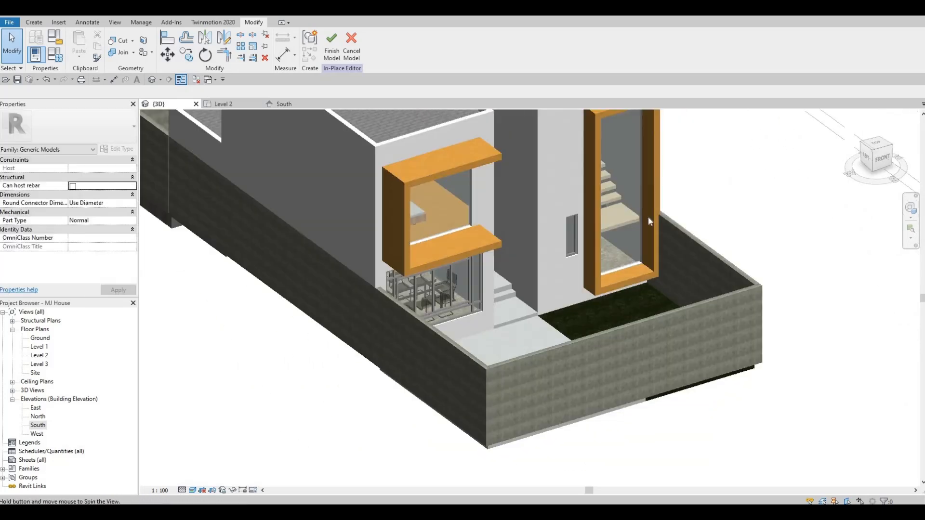
# Open the Level 1 floor plan at the new frame and finish the in-place model
pyautogui.doubleClick(40, 348)
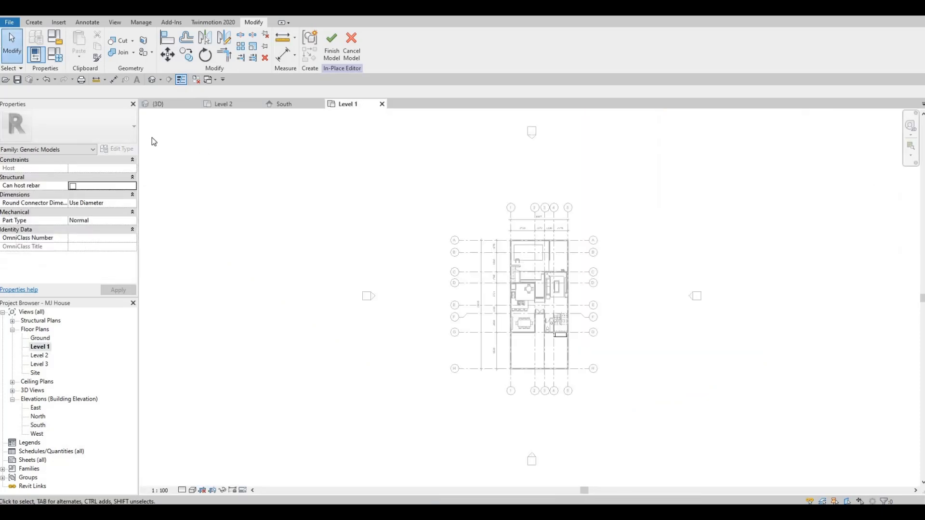
pyautogui.scroll(10, 568, 353)
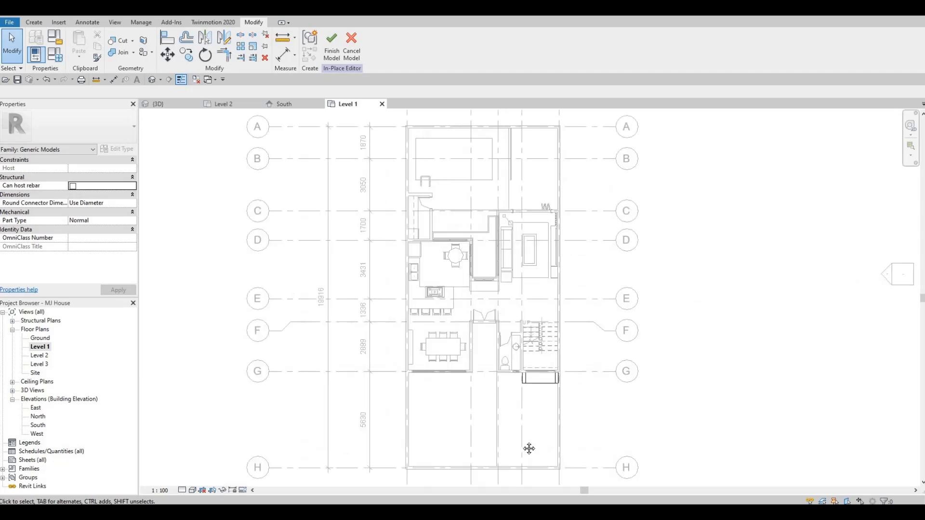
pyautogui.press('Escape')
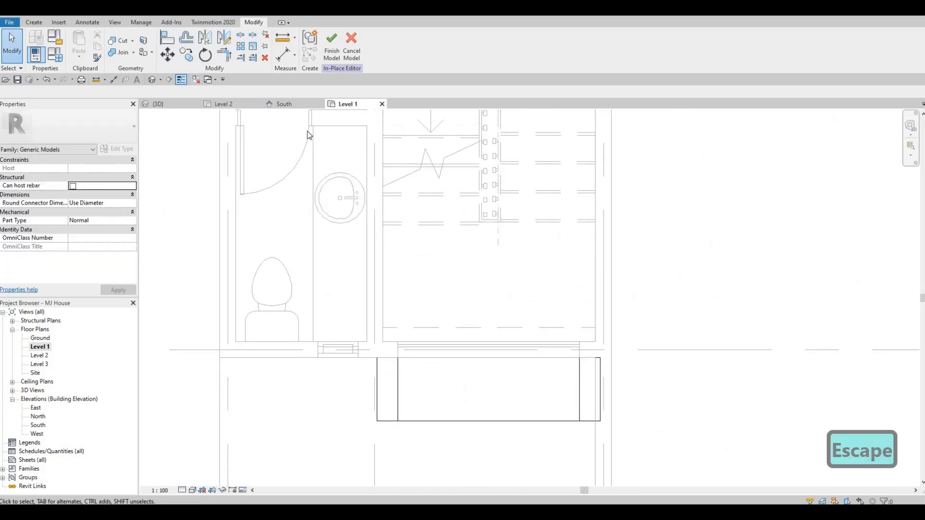
pyautogui.press('Escape')
pyautogui.click(331, 44)
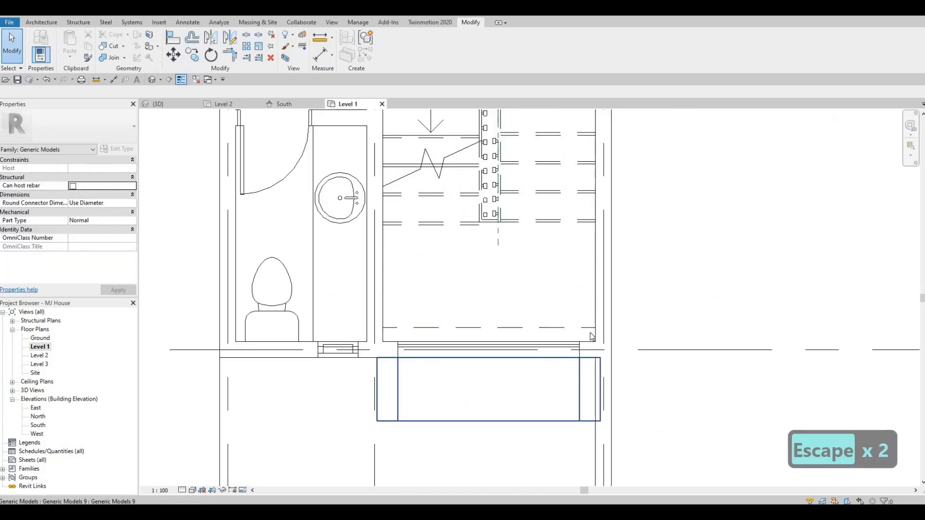
# Narrow the tall stair curtain wall to 1560 mm in the Level 1 plan by pulling both ends inward 80 mm
pyautogui.press('Escape')
pyautogui.scroll(3, 586, 335)
pyautogui.click(584, 332)
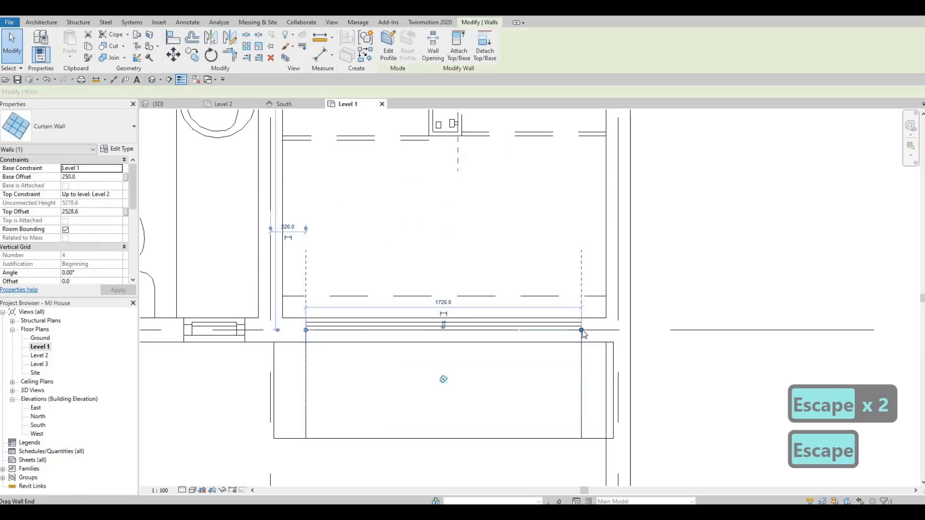
pyautogui.moveTo(577, 329); pyautogui.dragTo(569, 331)
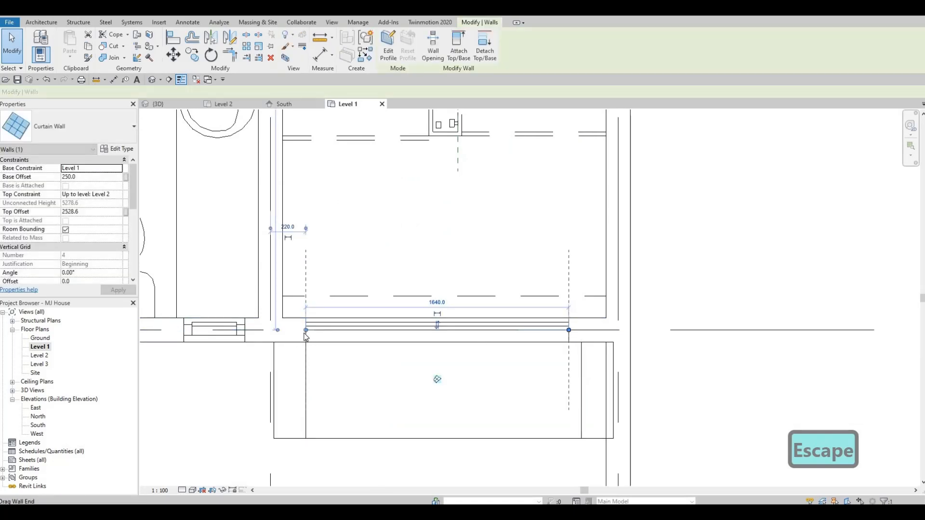
pyautogui.moveTo(306, 330); pyautogui.dragTo(318, 330)
pyautogui.press('Escape')
pyautogui.press('Escape')
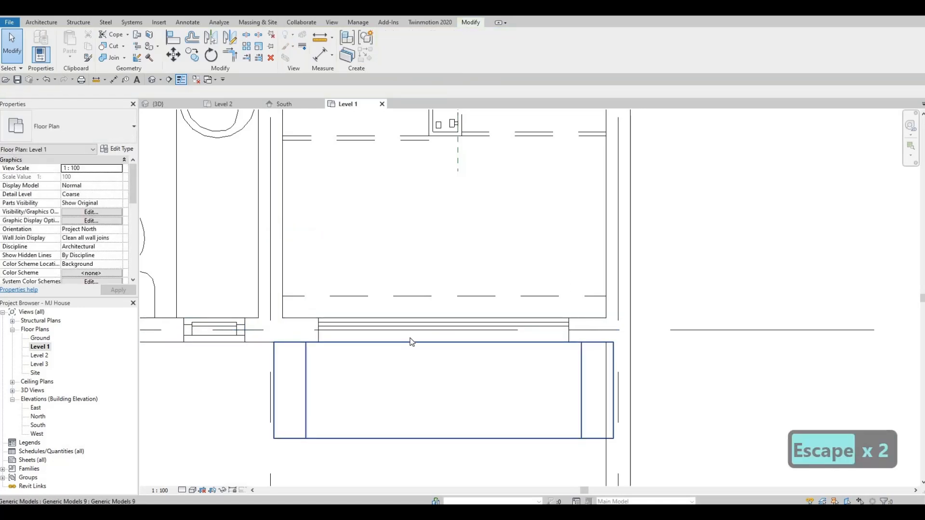
# Edit the frame model in place from the South elevation and open the tall frame's extrusion sketch
pyautogui.click(287, 102)
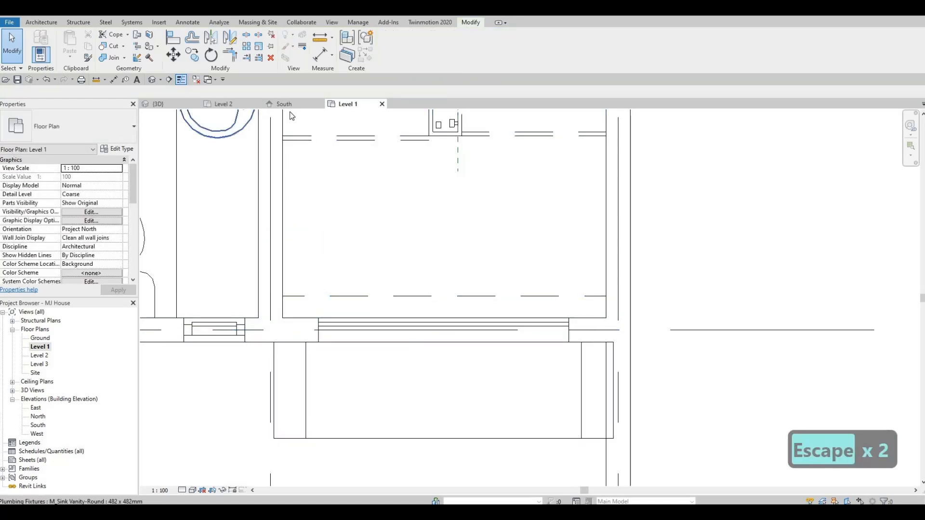
pyautogui.press('F1')
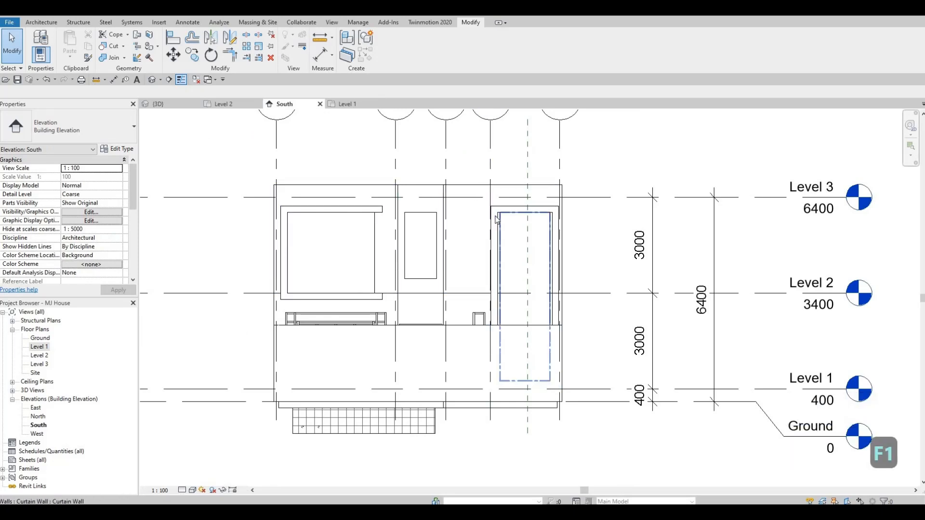
pyautogui.click(289, 208)
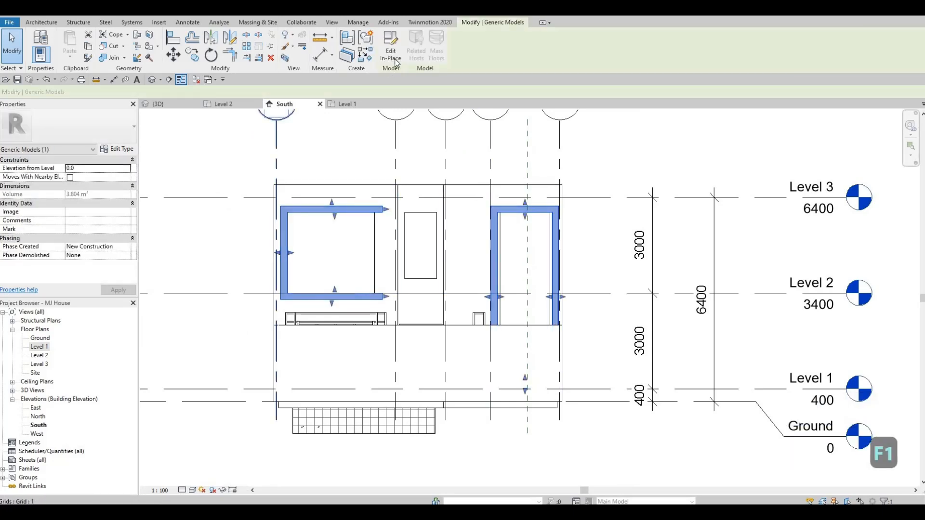
pyautogui.doubleClick(556, 280)
pyautogui.scroll(5, 501, 287)
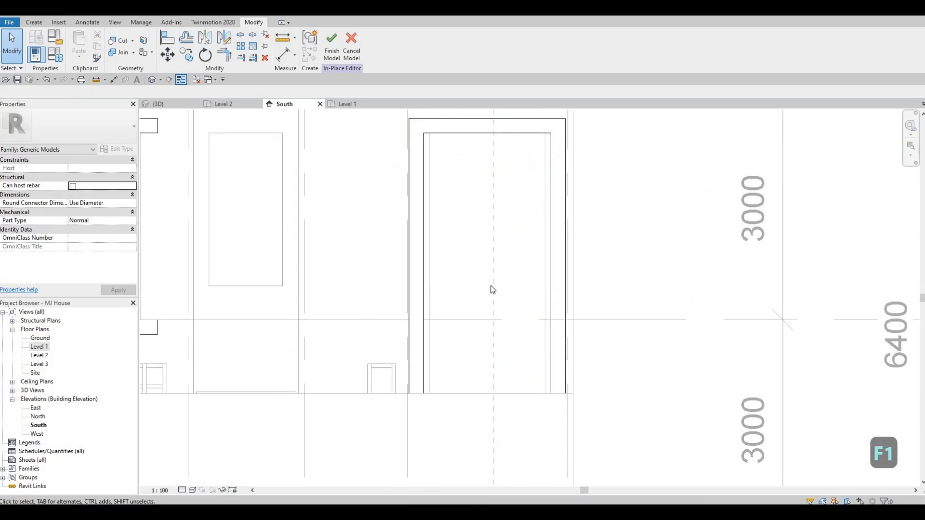
pyautogui.press('Escape')
pyautogui.press('Escape')
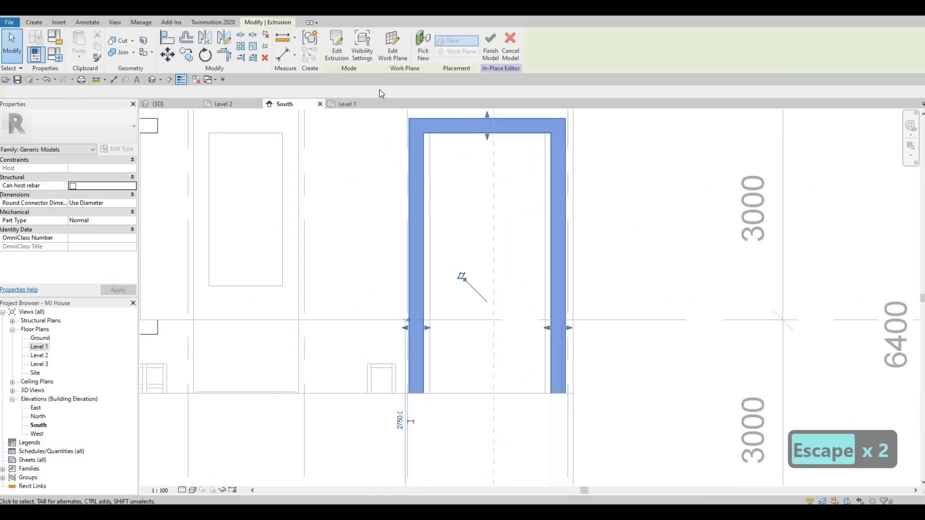
pyautogui.doubleClick(436, 201)
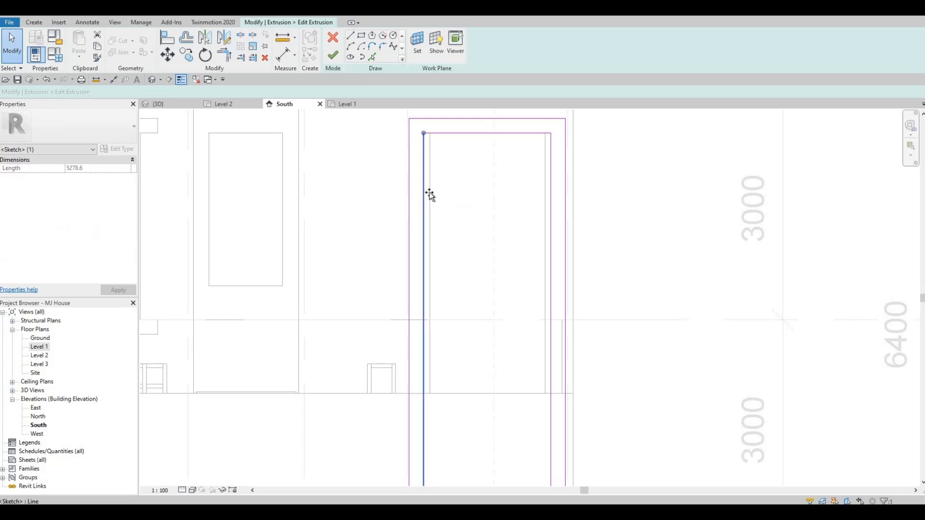
# Move both vertical inner lines of the tall frame's sketch inward to the curtain wall edges, 1560 mm apart
pyautogui.click(429, 194)
pyautogui.click(551, 174)
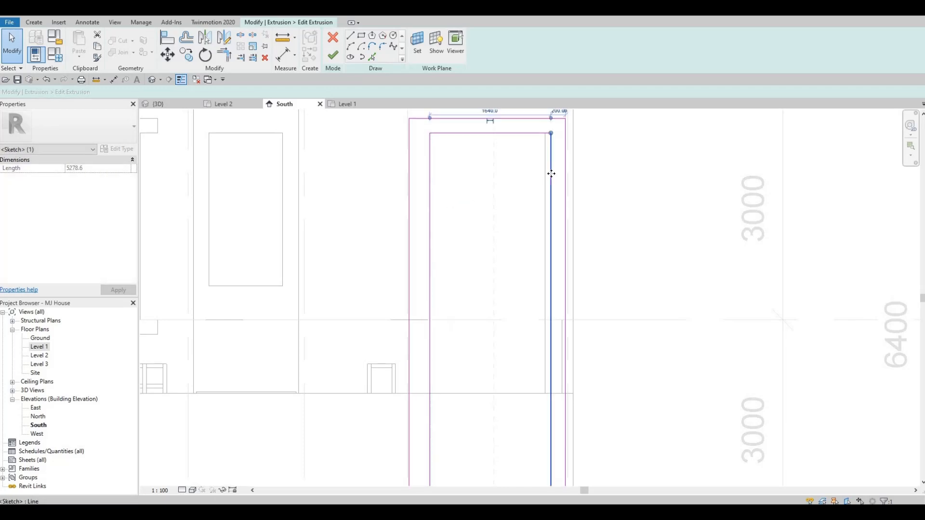
pyautogui.moveTo(545, 175)
pyautogui.mouseDown()
pyautogui.moveTo(546, 166)
pyautogui.moveTo(522, 188)
pyautogui.mouseUp()
pyautogui.moveTo(542, 140); pyautogui.dragTo(526, 175, button='middle')
pyautogui.click(538, 145)
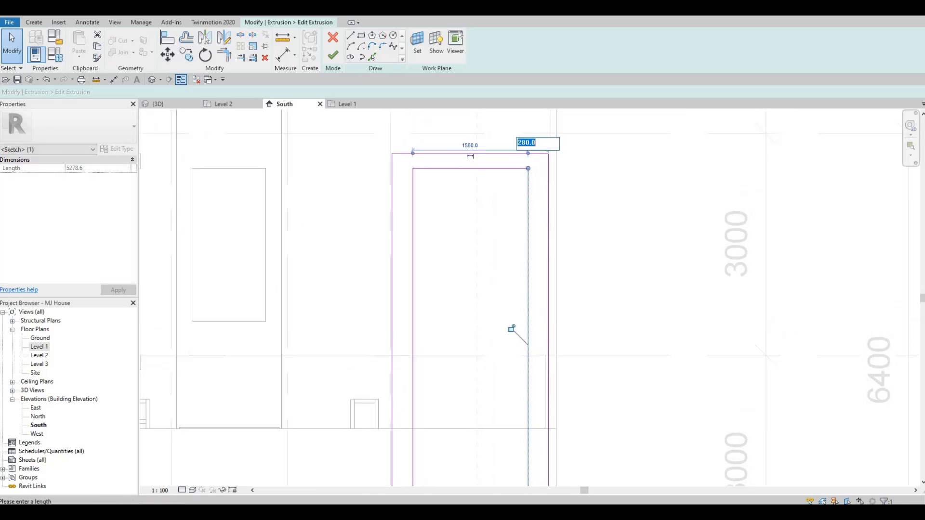
pyautogui.write('800')
pyautogui.press('BackSpace')
pyautogui.press('BackSpace')
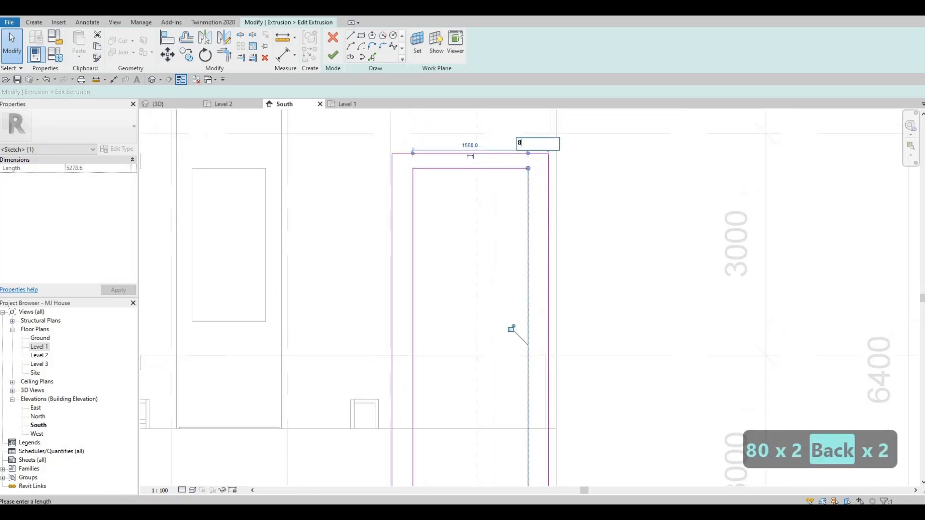
pyautogui.write('20')
pyautogui.press('Escape')
pyautogui.press('Escape')
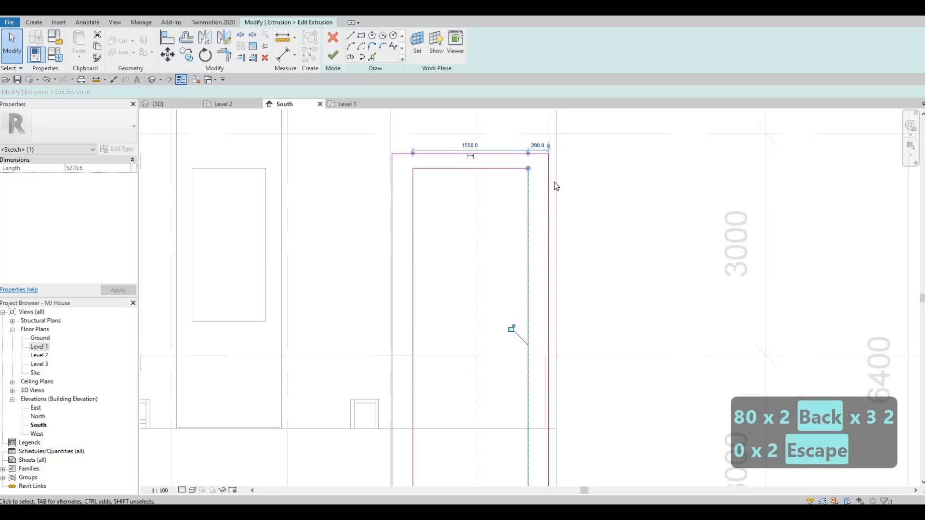
# Set the right outer line of the tall frame's sketch 200 mm from the inner line
pyautogui.click(542, 140)
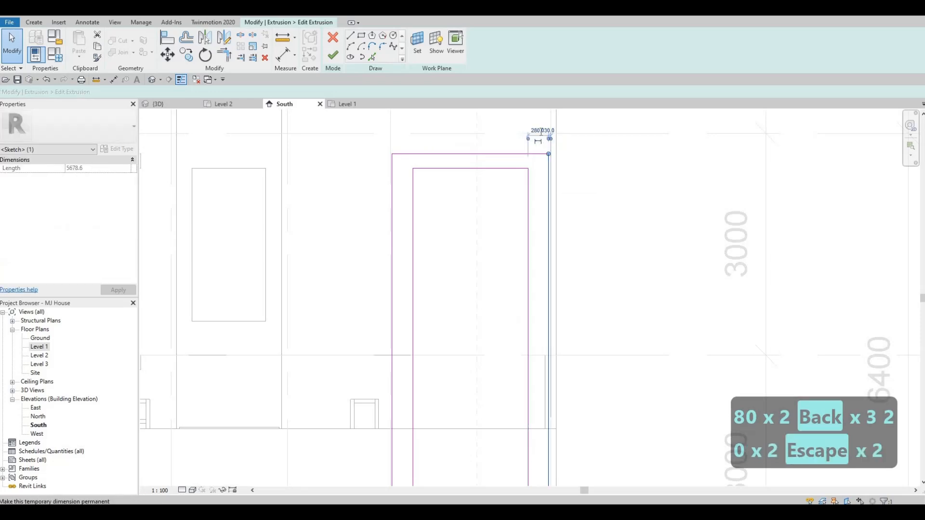
pyautogui.write('200')
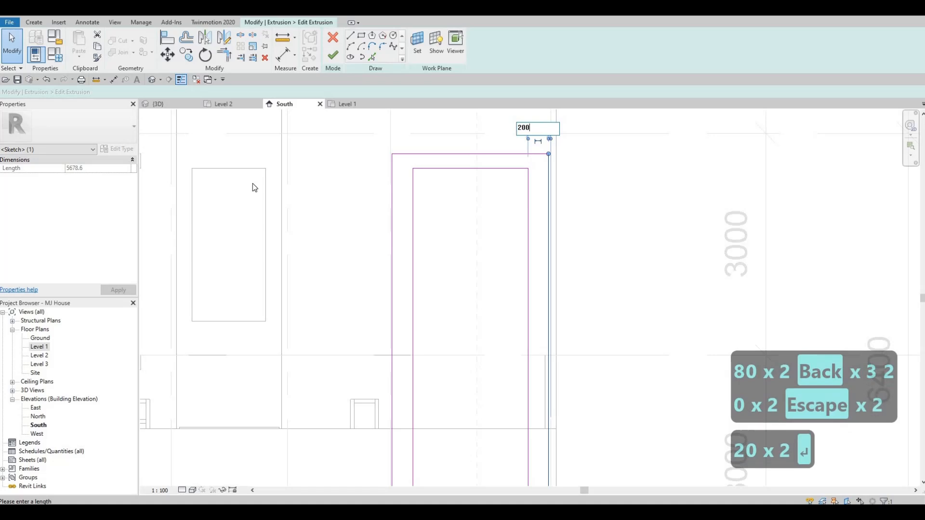
pyautogui.press('Return')
pyautogui.press('Escape')
pyautogui.press('Escape')
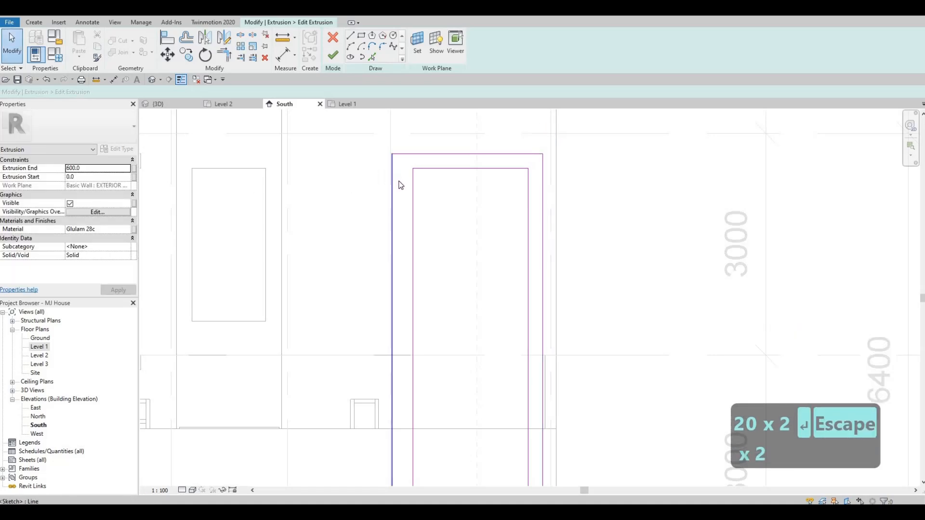
# Set the left outer line of the tall frame's sketch 200 mm from the inner line
pyautogui.click(392, 186)
pyautogui.scroll(-2, 413, 302)
pyautogui.moveTo(387, 287); pyautogui.dragTo(362, 281, button='middle')
pyautogui.scroll(2, 362, 280)
pyautogui.click(365, 281)
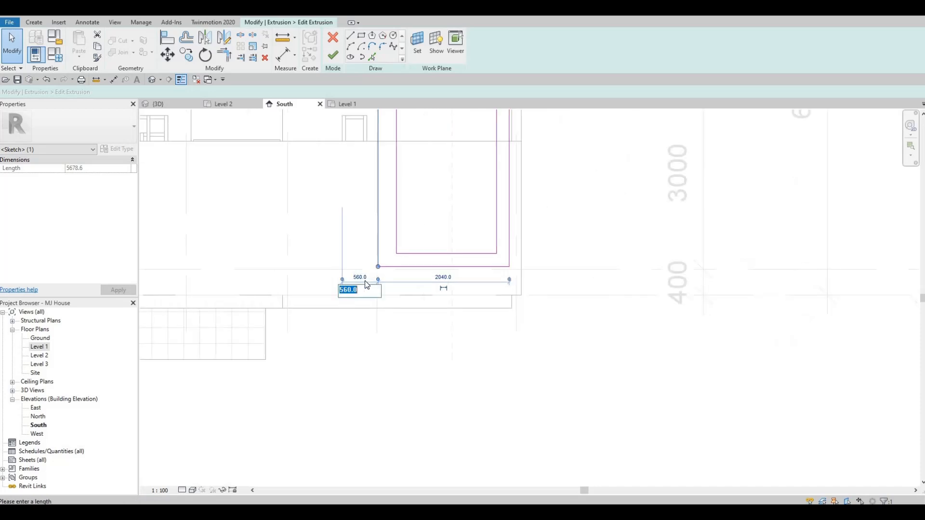
pyautogui.press('Escape')
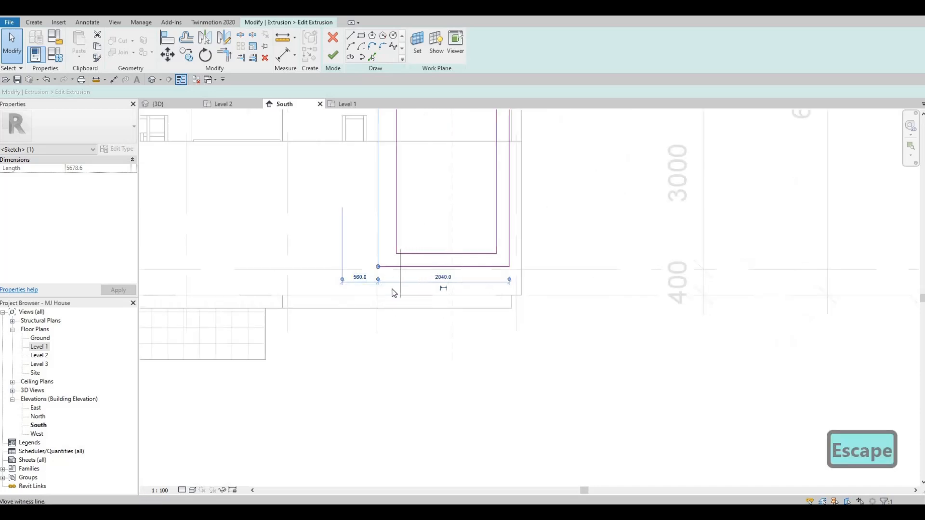
pyautogui.moveTo(509, 280); pyautogui.dragTo(396, 280)
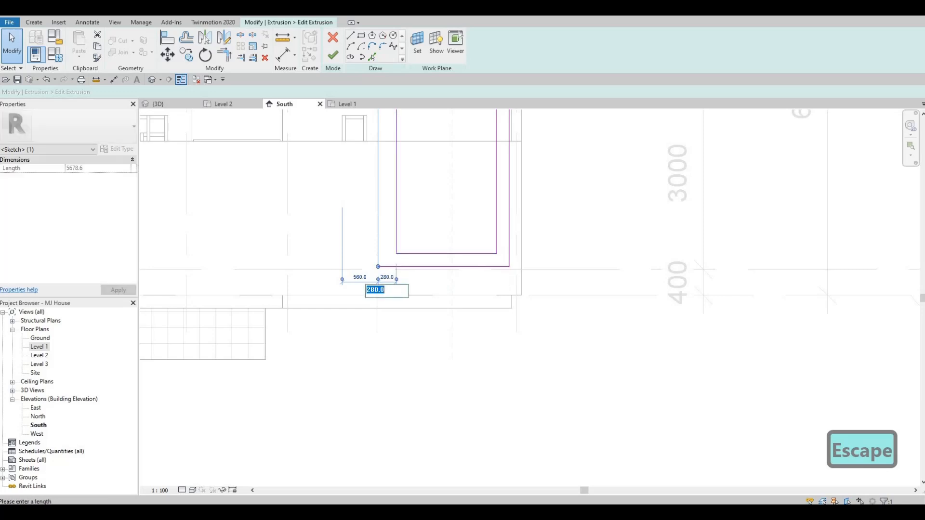
pyautogui.write('200')
pyautogui.press('Return')
pyautogui.press('Escape')
pyautogui.press('Escape')
pyautogui.scroll(-1, 403, 258)
pyautogui.scroll(-3, 398, 202)
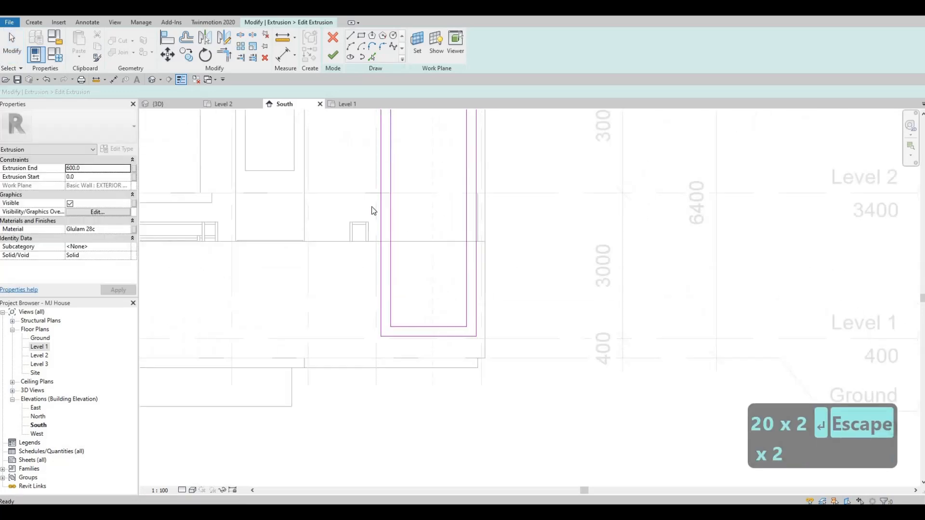
# Finish the edited extrusion and the in-place model, and inspect both frames and the rear facade in 3D
pyautogui.click(333, 56)
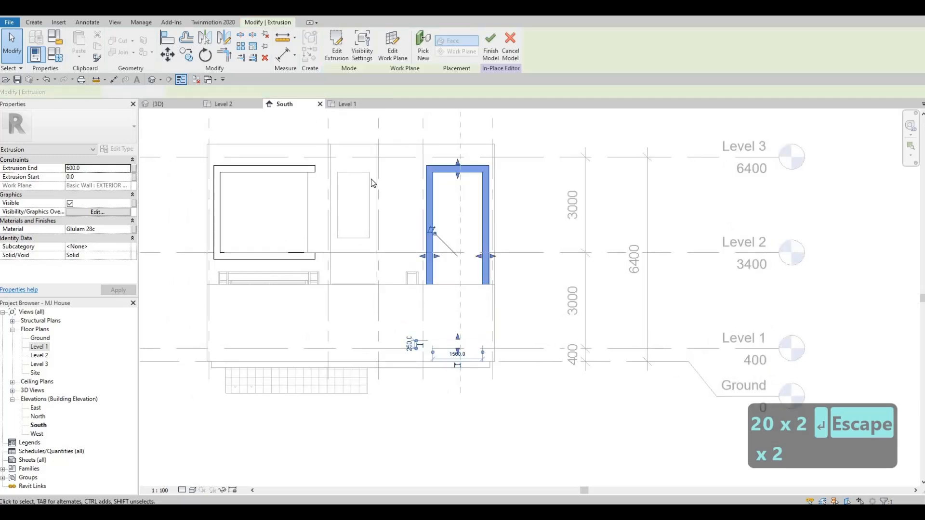
pyautogui.press('Escape')
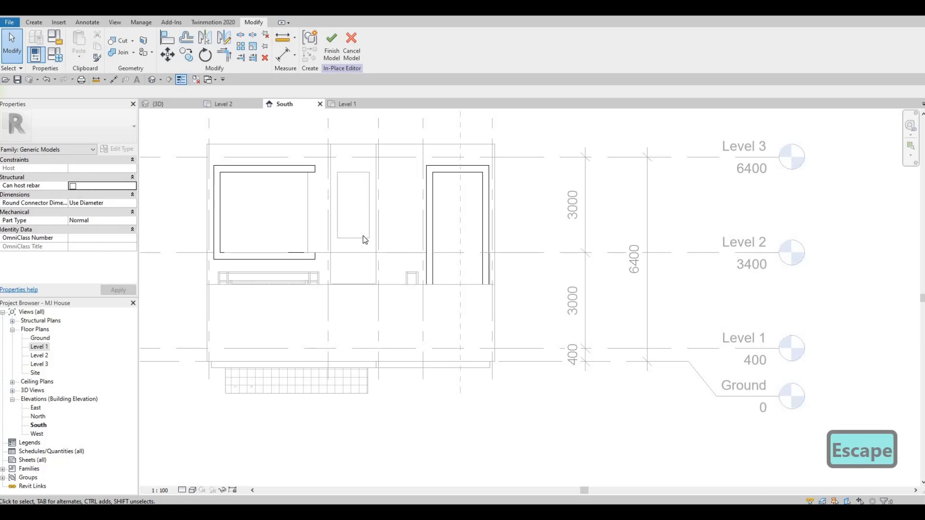
pyautogui.scroll(-2, 401, 249)
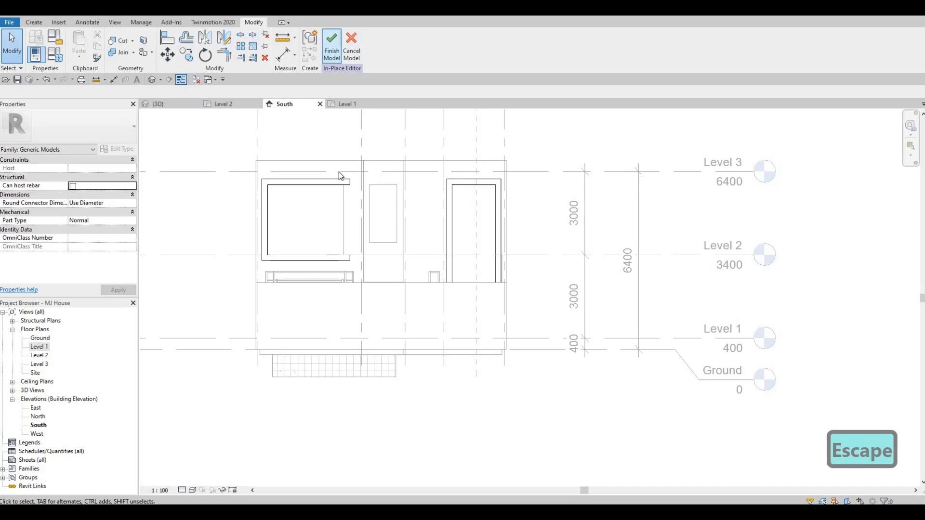
pyautogui.click(331, 46)
pyautogui.click(175, 102)
pyautogui.moveTo(419, 245)
pyautogui.keyDown('shift'); pyautogui.mouseDown(button='middle')
pyautogui.moveTo(440, 238)
pyautogui.moveTo(427, 268)
pyautogui.moveTo(400, 271)
pyautogui.mouseUp(button='middle'); pyautogui.keyUp('shift')
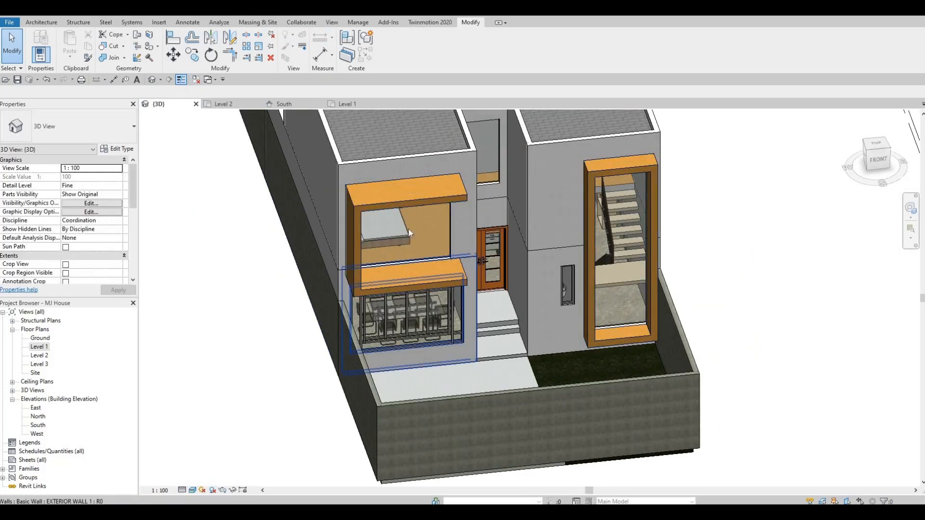
pyautogui.keyDown('shift'); pyautogui.moveTo(408, 233); pyautogui.dragTo(396, 210, button='middle'); pyautogui.keyUp('shift')
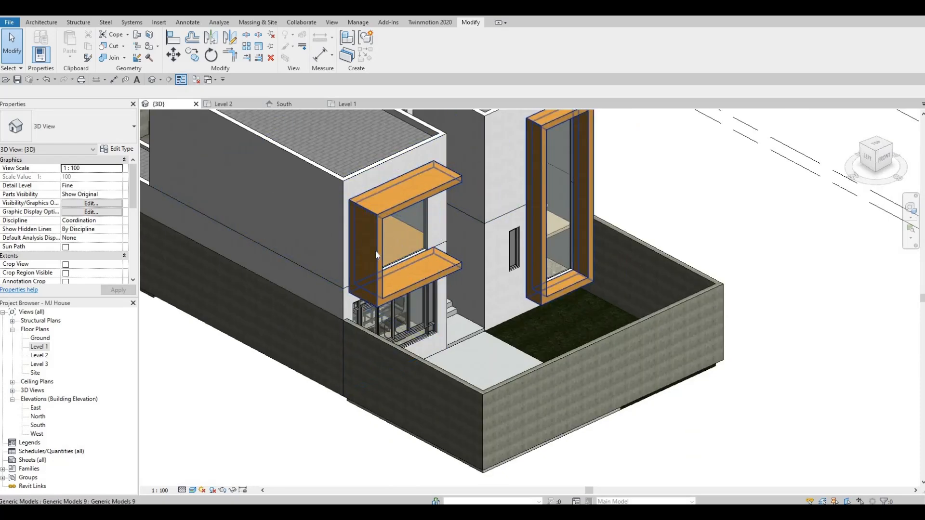
pyautogui.scroll(-3, 375, 250)
pyautogui.keyDown('shift'); pyautogui.moveTo(374, 250); pyautogui.dragTo(195, 364, button='middle'); pyautogui.keyUp('shift')
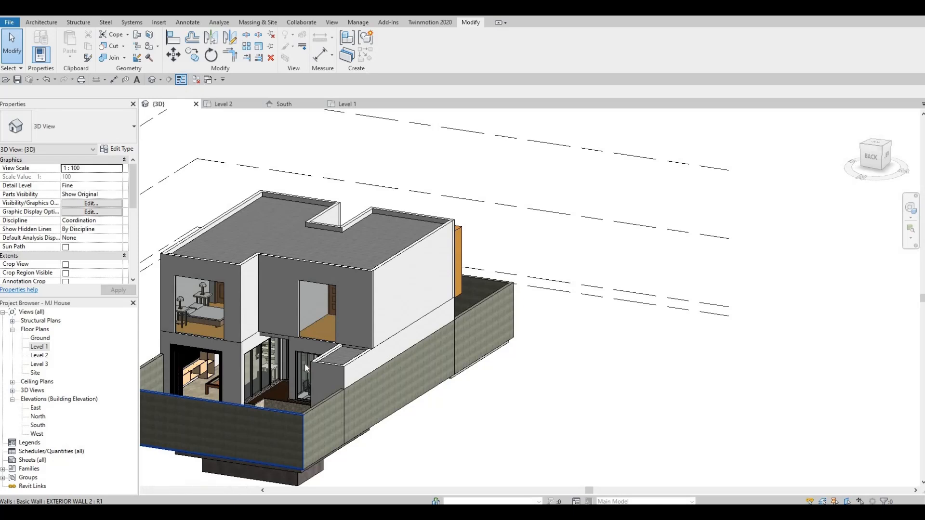
# Open the North elevation with the existing frame model in in-place editing
pyautogui.doubleClick(38, 416)
pyautogui.moveTo(362, 270); pyautogui.dragTo(241, 265, button='middle')
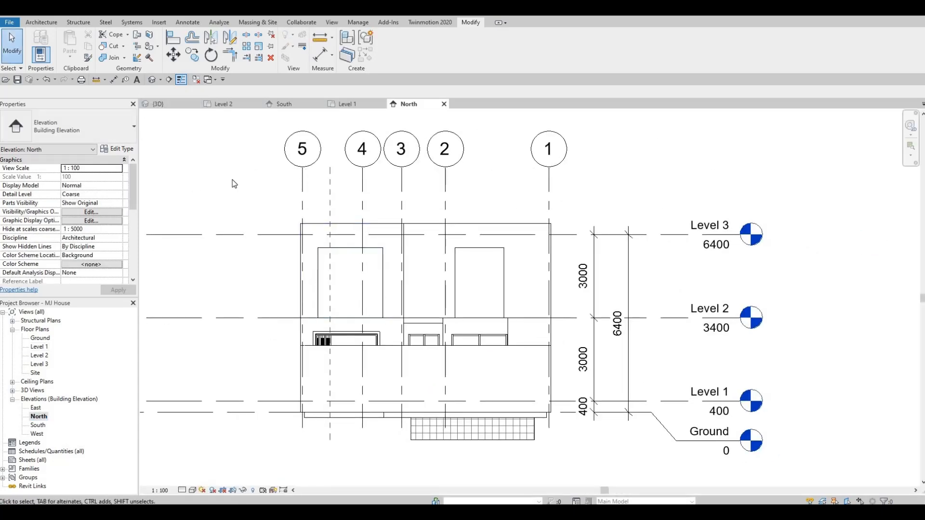
pyautogui.click(298, 103)
pyautogui.click(320, 190)
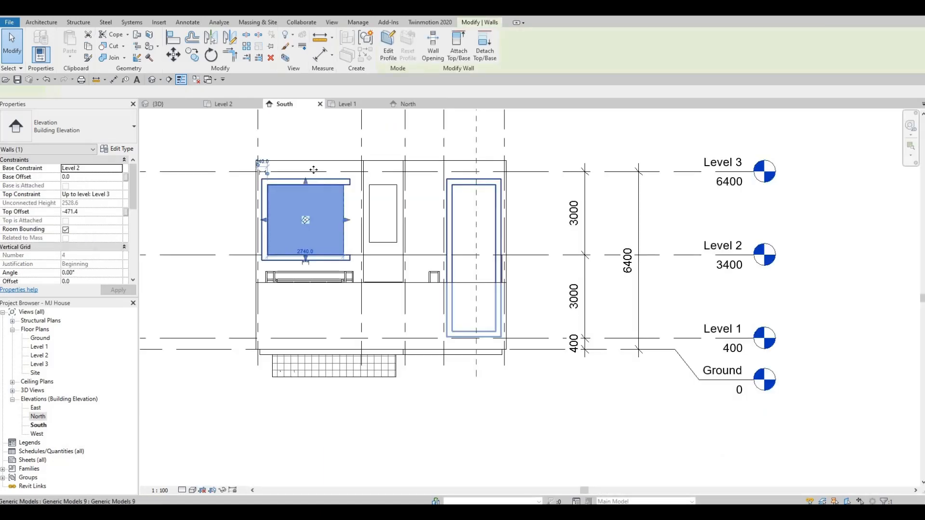
pyautogui.press('Escape')
pyautogui.click(314, 178)
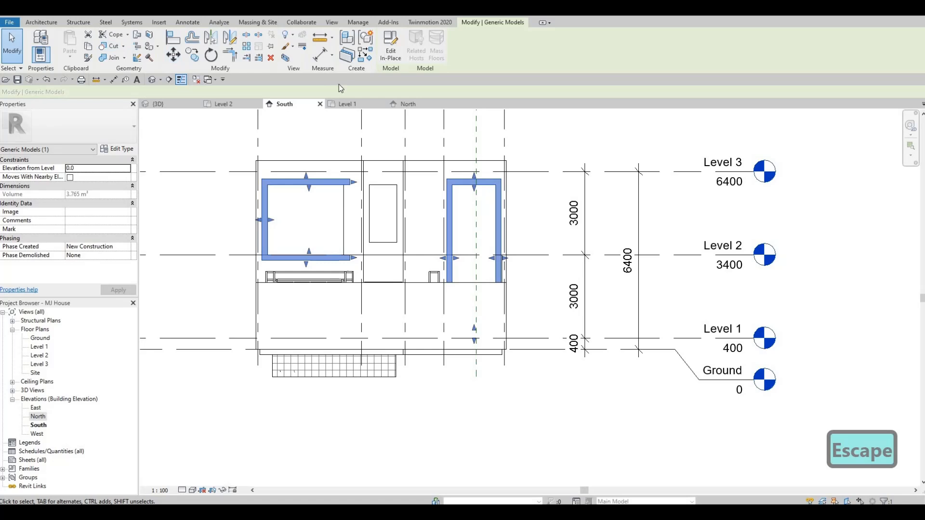
pyautogui.click(421, 105)
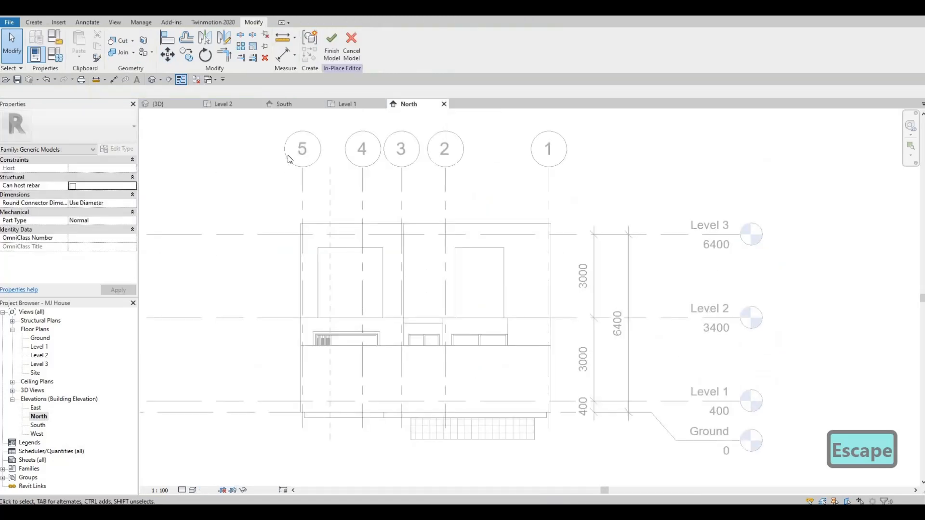
# Start an extrusion on the picked exterior wall face and sketch a rectangle over the Level 2 opening nearest grid 5
pyautogui.click(33, 23)
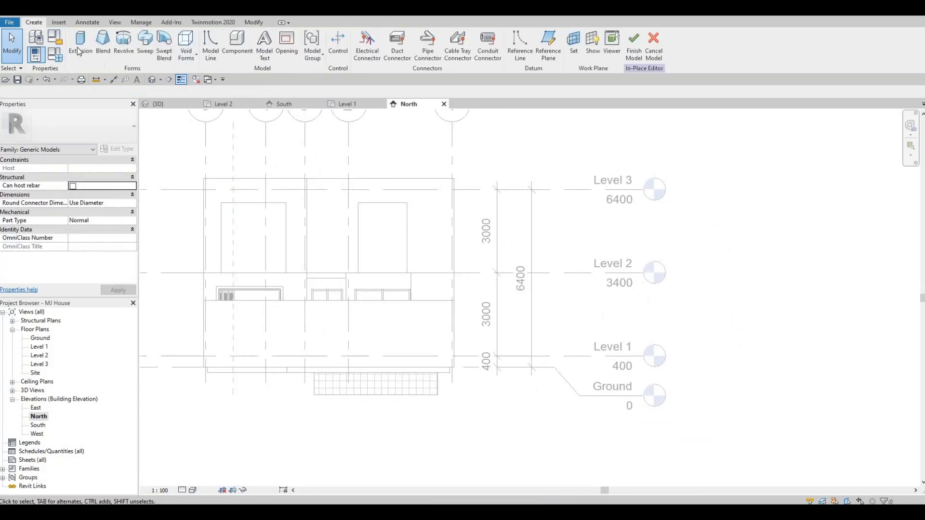
pyautogui.click(80, 43)
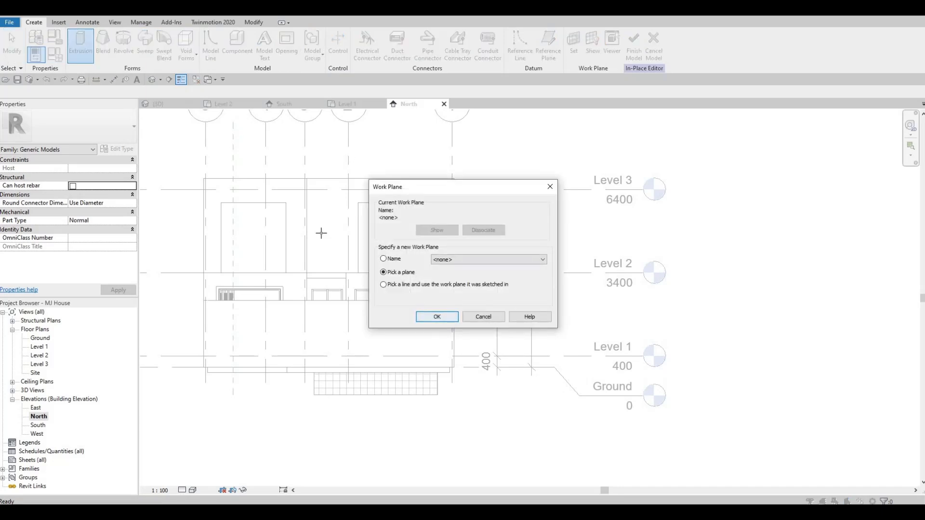
pyautogui.press('Return')
pyautogui.click(248, 211)
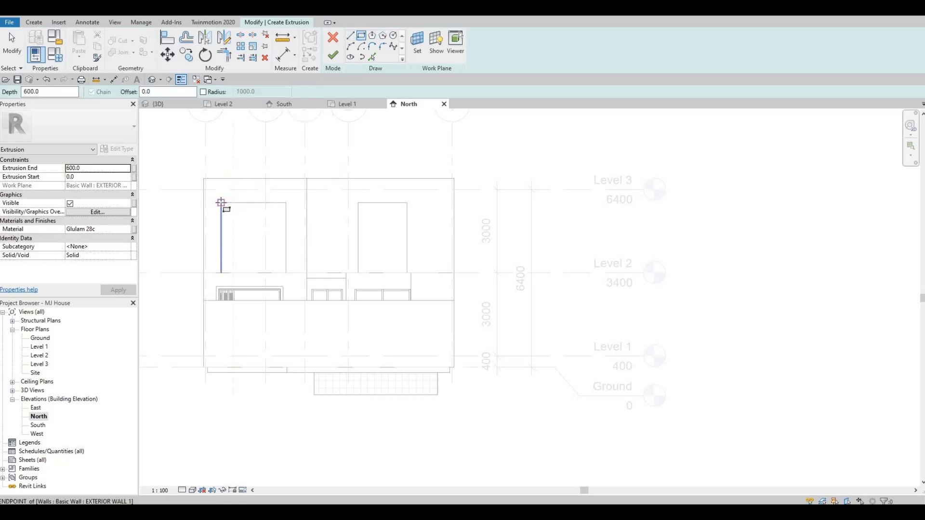
pyautogui.click(222, 204)
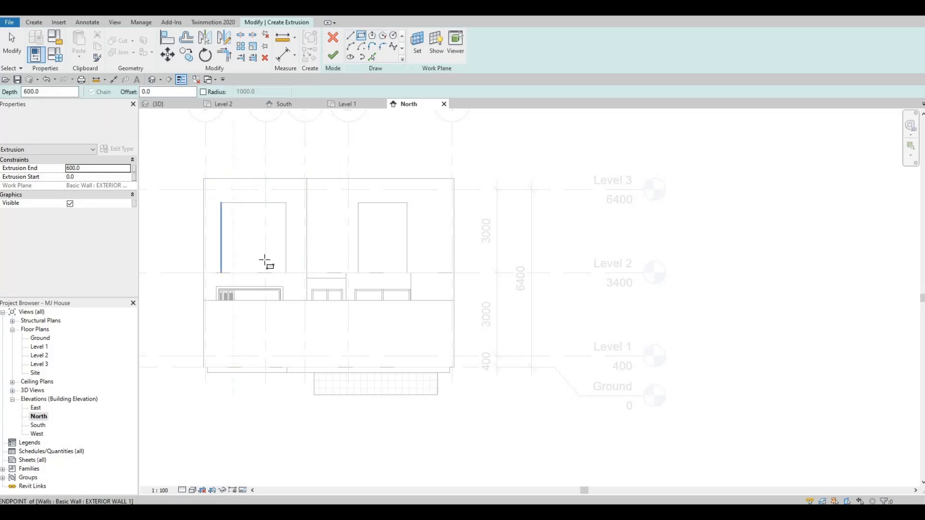
pyautogui.click(287, 276)
pyautogui.press('Escape')
pyautogui.press('Escape')
pyautogui.scroll(3, 294, 241)
pyautogui.press('Escape')
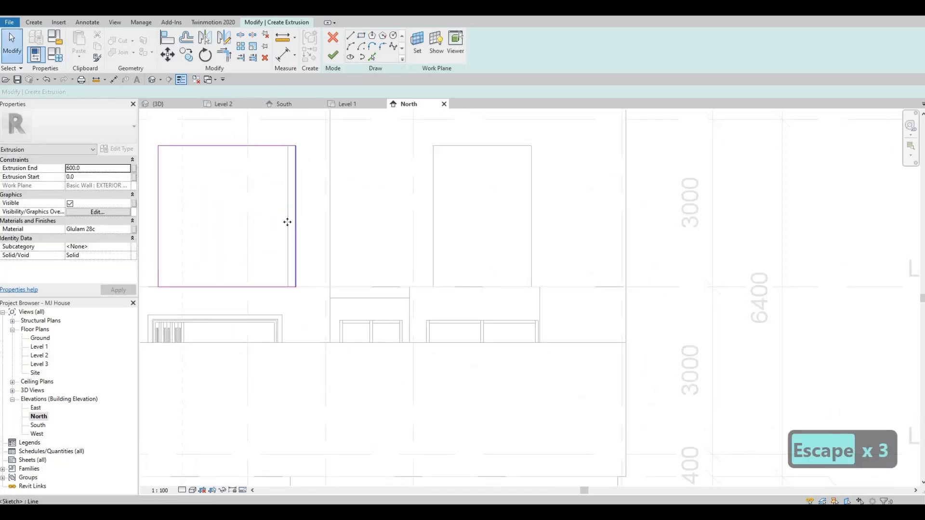
# Move the sketched rectangle's right line onto the edge of the Level 2 curtain wall opening
pyautogui.click(295, 225)
pyautogui.moveTo(288, 222); pyautogui.dragTo(285, 240)
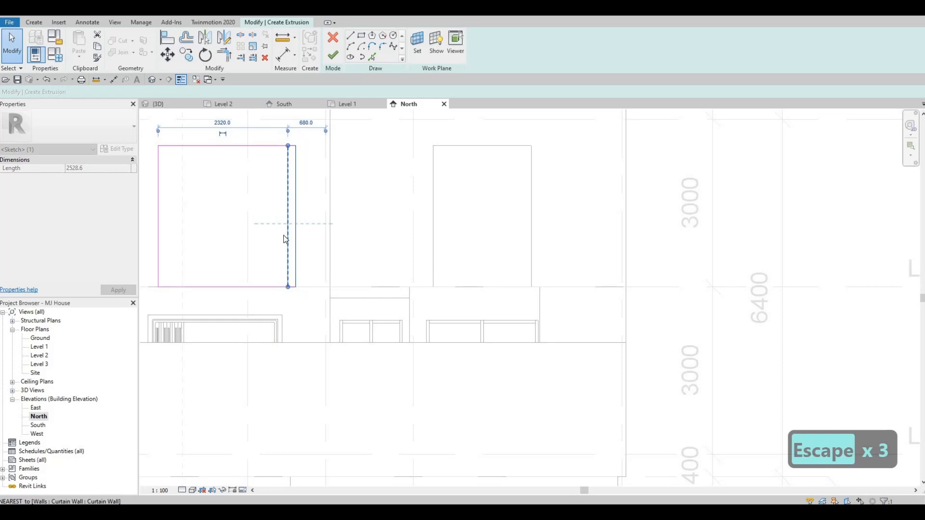
pyautogui.press('Escape')
pyautogui.press('Escape')
pyautogui.moveTo(300, 184); pyautogui.dragTo(328, 180, button='middle')
pyautogui.scroll(-2, 324, 190)
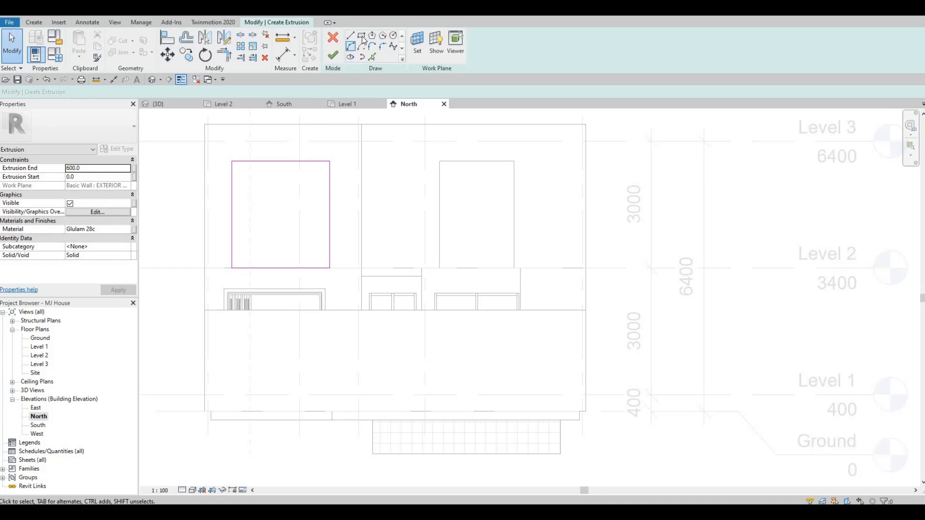
# Sketch a second rectangle offset 200 mm outward around the opening's rectangle
pyautogui.click(362, 37)
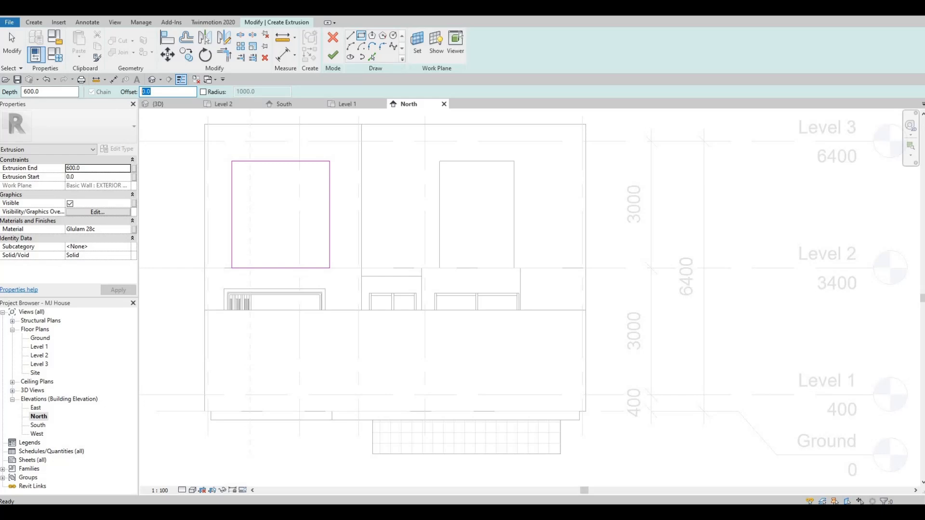
pyautogui.write('200')
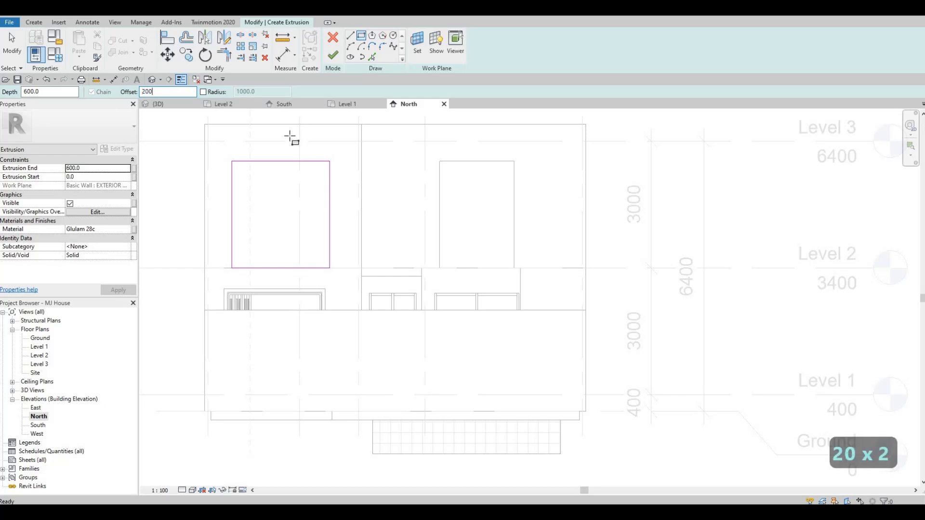
pyautogui.click(232, 161)
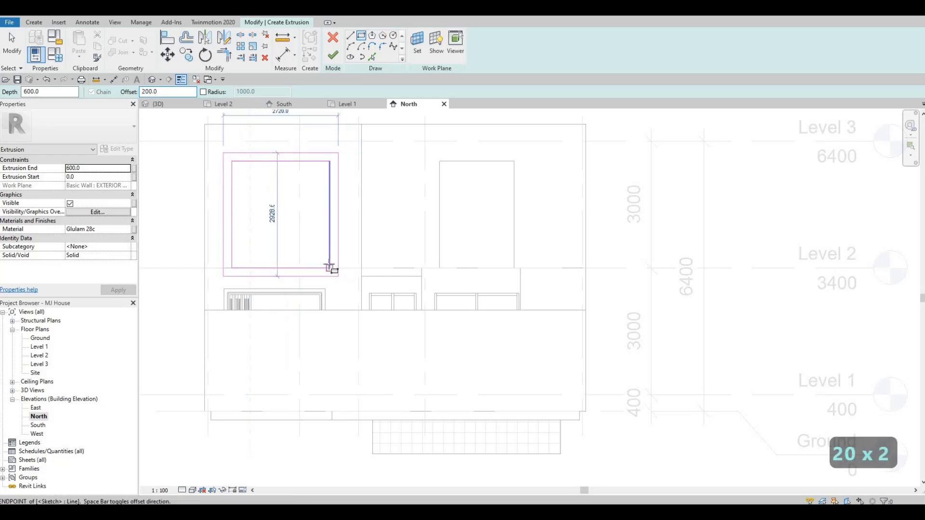
pyautogui.click(334, 275)
pyautogui.press('Escape')
pyautogui.press('Escape')
pyautogui.press('Escape')
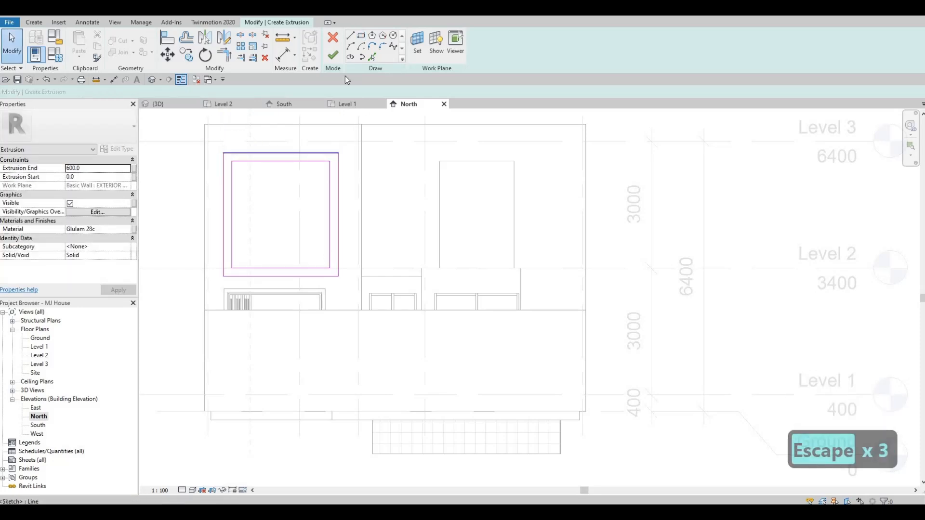
# Finish the frame extrusion and stretch it outward in the 3D view to a depth of about 975 mm
pyautogui.click(332, 57)
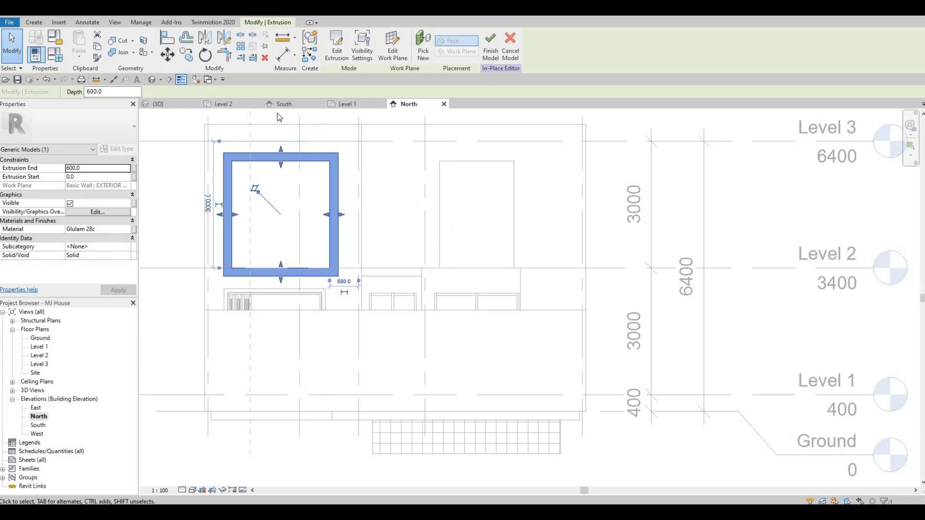
pyautogui.click(172, 105)
pyautogui.press('Escape')
pyautogui.keyDown('shift'); pyautogui.moveTo(424, 323); pyautogui.dragTo(458, 225, button='middle'); pyautogui.keyUp('shift')
pyautogui.click(437, 228)
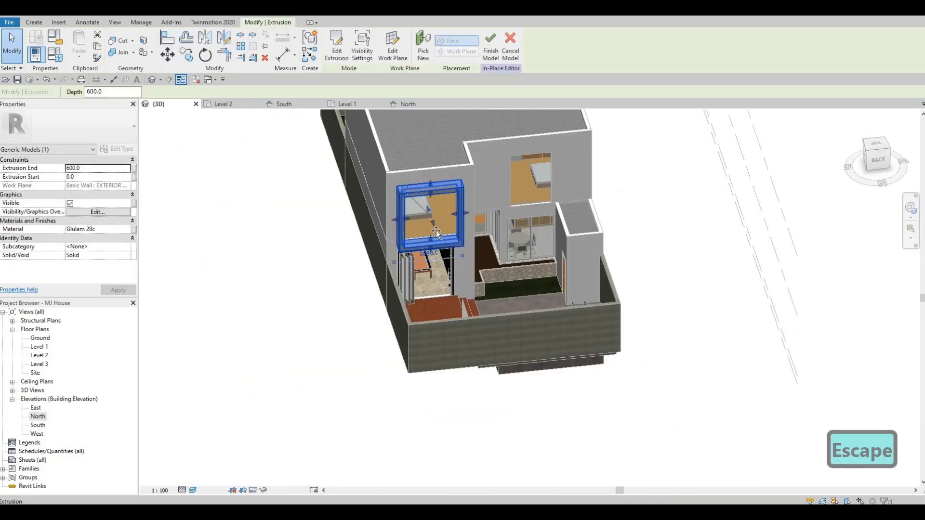
pyautogui.moveTo(433, 223); pyautogui.dragTo(438, 240)
pyautogui.press('Escape')
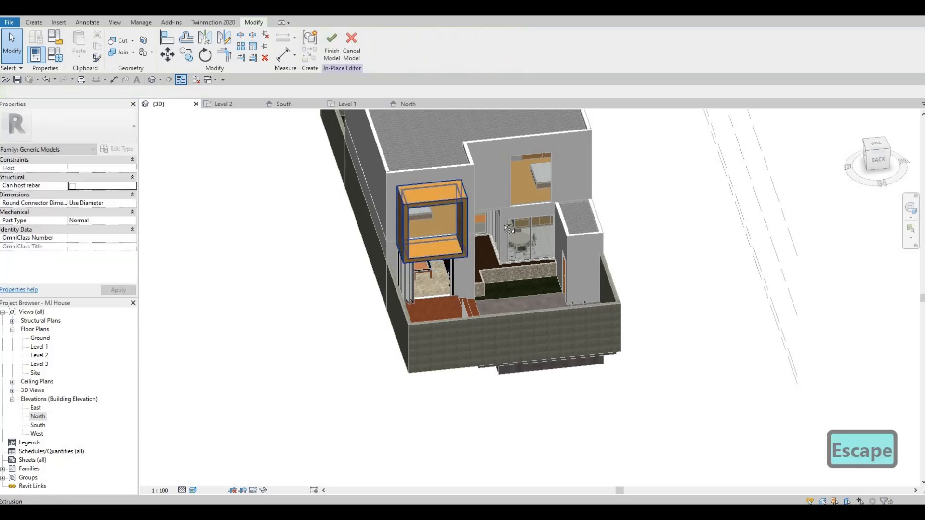
pyautogui.keyDown('shift'); pyautogui.moveTo(516, 176); pyautogui.dragTo(517, 169, button='middle'); pyautogui.keyUp('shift')
pyautogui.press('Escape')
pyautogui.click(522, 202)
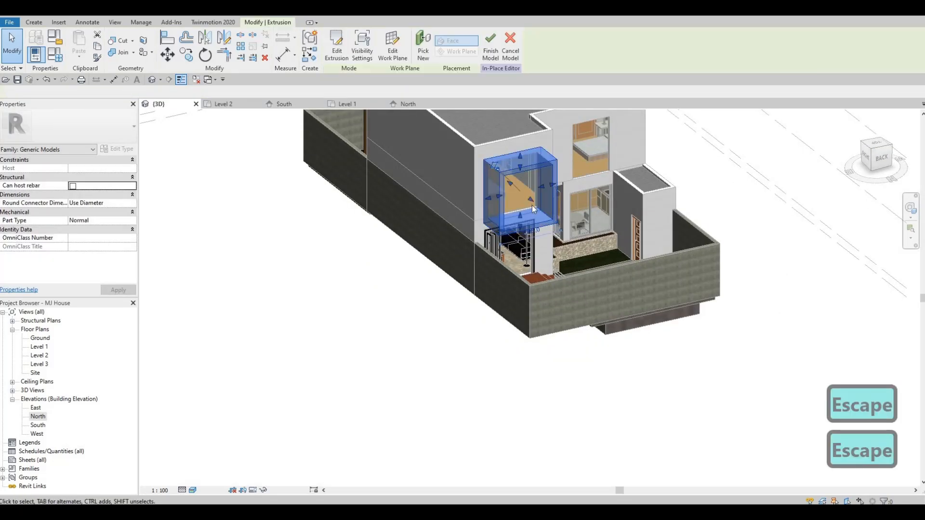
pyautogui.moveTo(531, 198); pyautogui.dragTo(525, 194)
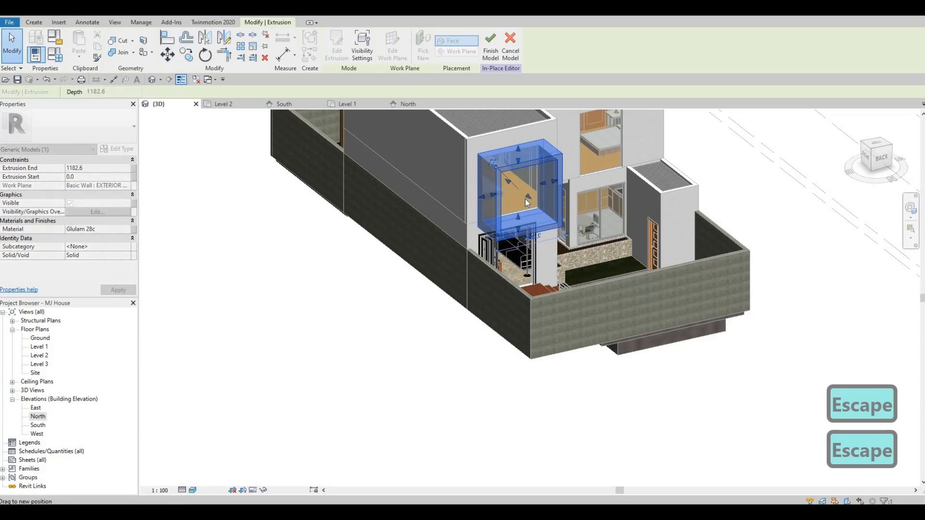
pyautogui.press('Escape')
# Compare the rear frame with the front facade's frames in 3D and open the rear extrusion's sketch for editing
pyautogui.keyDown('shift'); pyautogui.moveTo(789, 262); pyautogui.dragTo(608, 333, button='middle'); pyautogui.keyUp('shift')
pyautogui.moveTo(607, 115); pyautogui.dragTo(604, 342, button='middle')
pyautogui.scroll(1, 603, 331)
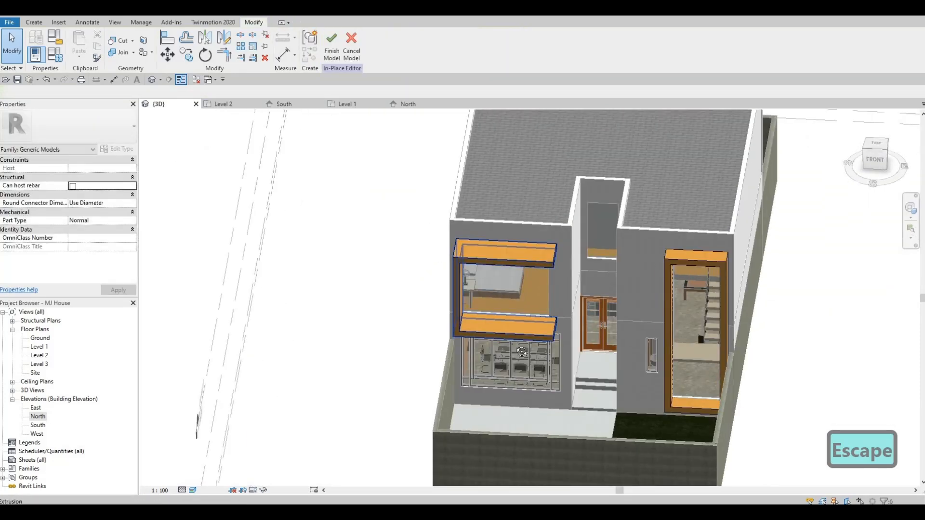
pyautogui.scroll(3, 545, 316)
pyautogui.keyDown('shift'); pyautogui.moveTo(649, 364); pyautogui.dragTo(487, 199, button='middle'); pyautogui.keyUp('shift')
pyautogui.click(501, 304)
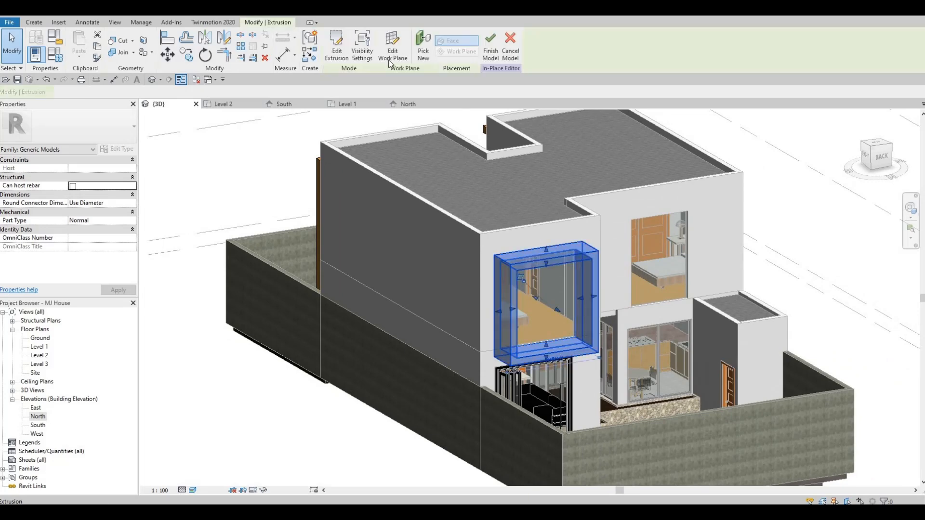
pyautogui.click(336, 50)
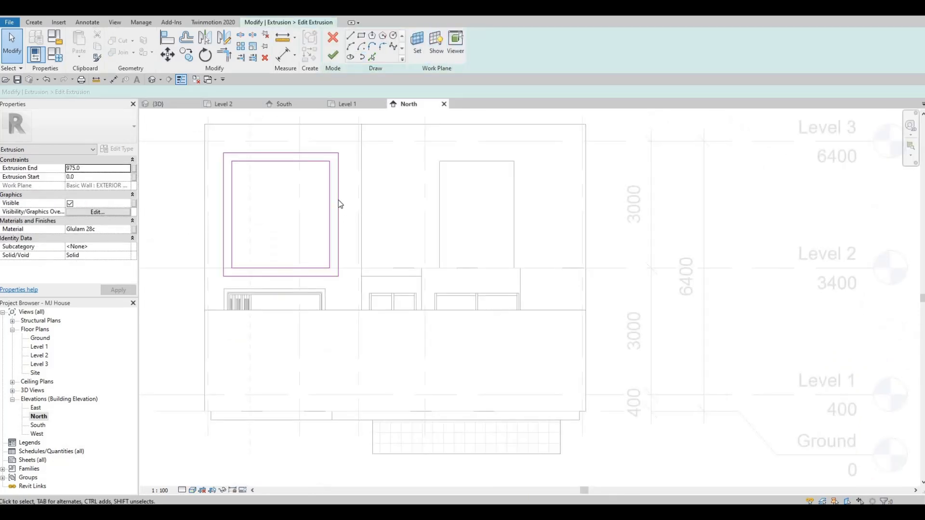
# Split the frame sketch's outer right line near its middle
pyautogui.press('Escape')
pyautogui.click(335, 197)
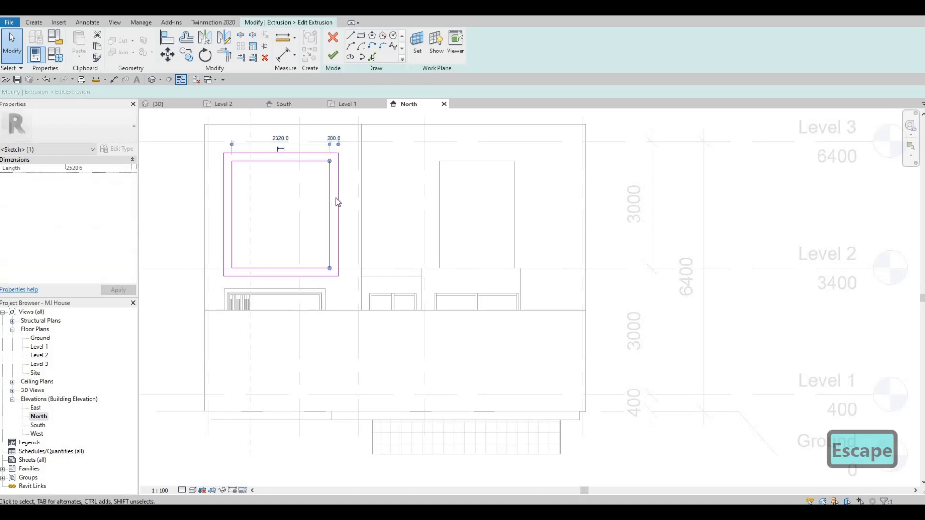
pyautogui.press('Escape')
pyautogui.press('Escape')
pyautogui.press('s')
pyautogui.press('l')
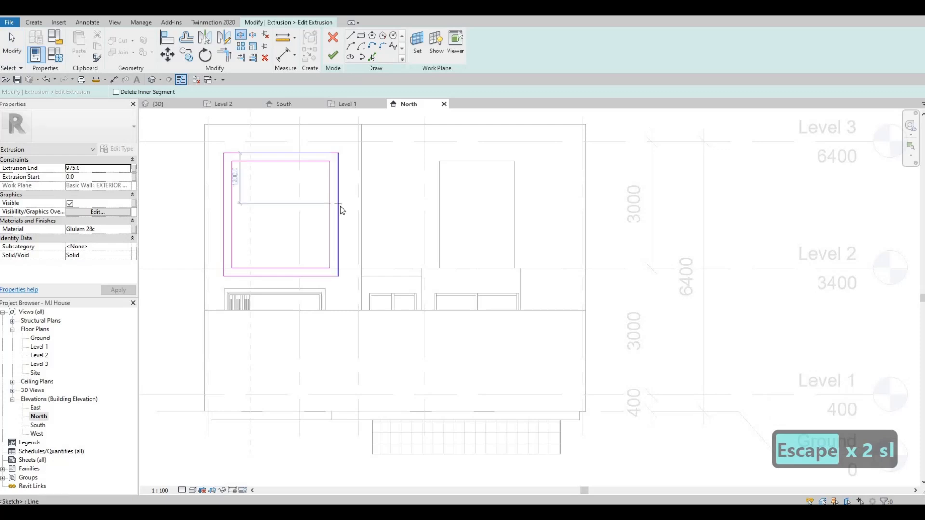
pyautogui.click(340, 206)
# Trim the split outer line's halves to the inner horizontal lines and delete the inner right line to form a C-shaped profile
pyautogui.press('Escape')
pyautogui.press('Escape')
pyautogui.press('Escape')
pyautogui.press('t')
pyautogui.press('r')
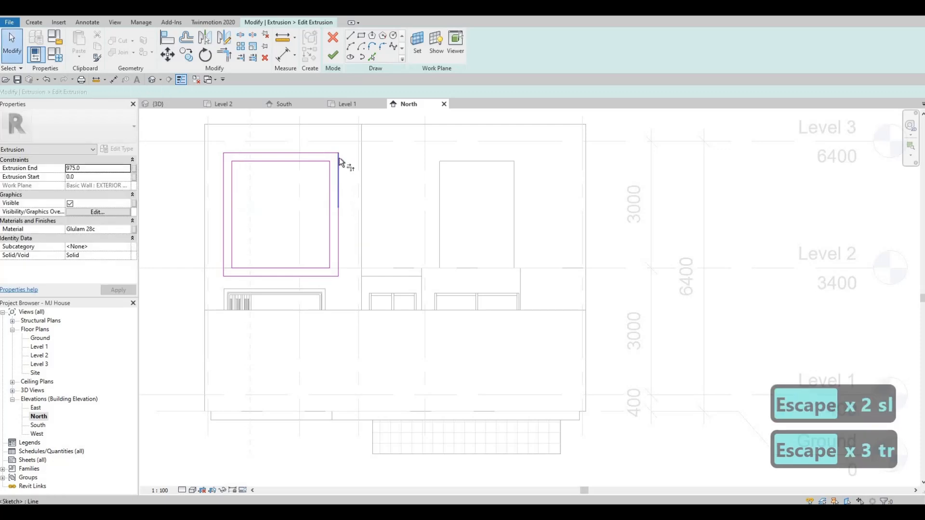
pyautogui.click(326, 268)
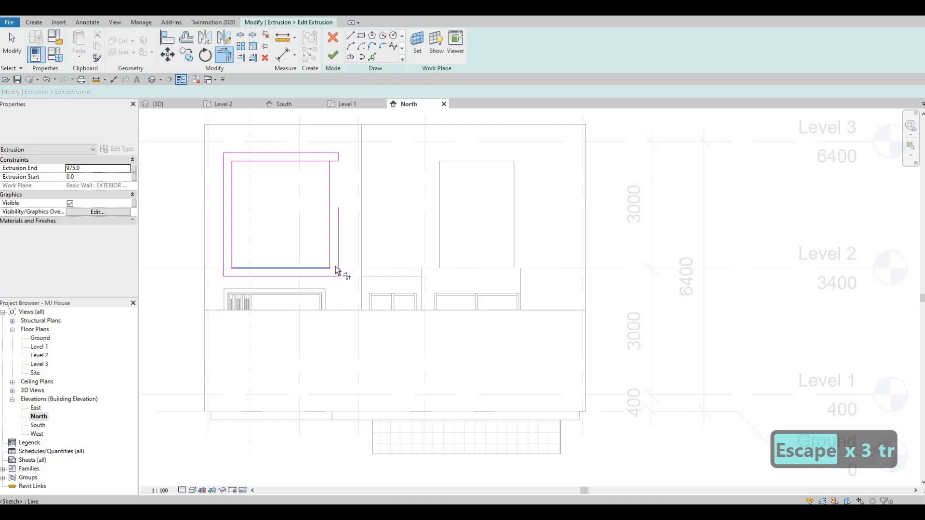
pyautogui.press('Escape')
pyautogui.press('Escape')
pyautogui.click(330, 237)
pyautogui.press('Delete')
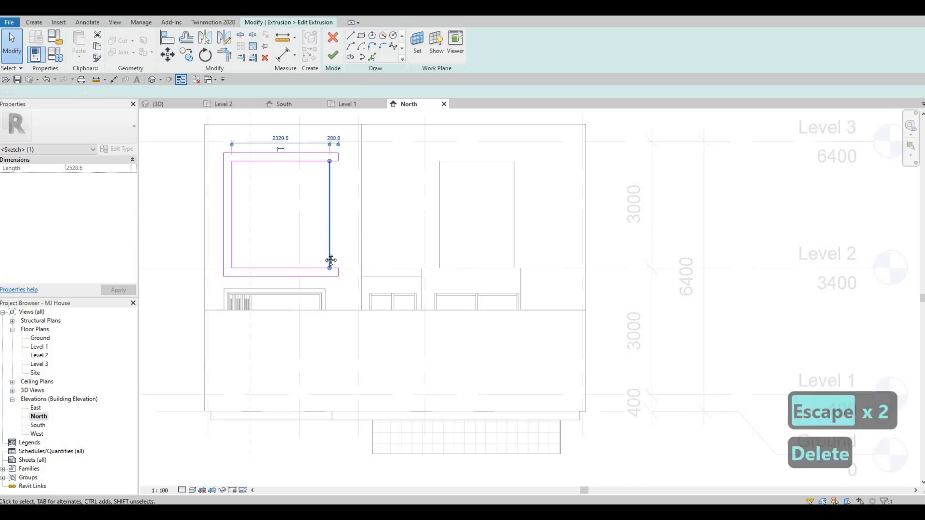
pyautogui.press('Escape')
# Finish the edited C-shaped extrusion and the in-place model, and inspect the rear facade in 3D
pyautogui.moveTo(415, 281); pyautogui.dragTo(354, 248, button='middle')
pyautogui.click(333, 58)
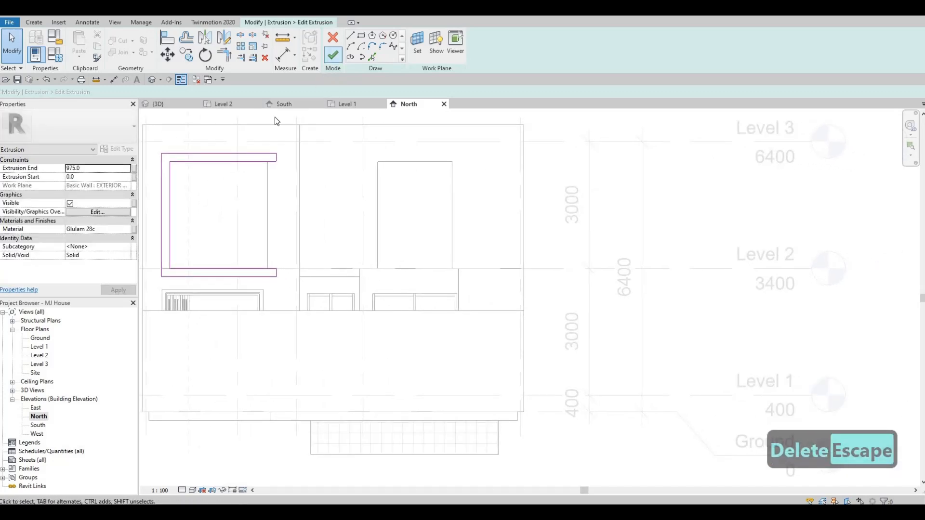
pyautogui.click(158, 104)
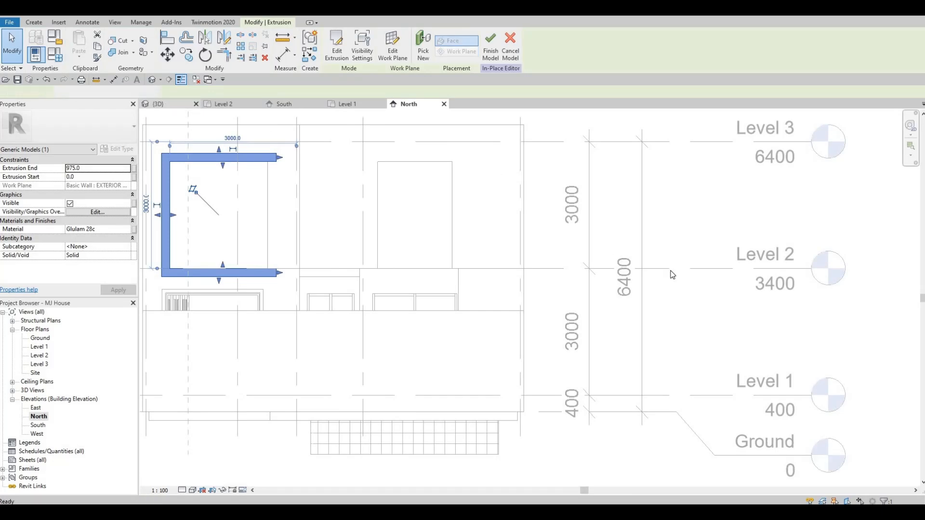
pyautogui.keyDown('shift'); pyautogui.moveTo(463, 299); pyautogui.dragTo(317, 264, button='middle'); pyautogui.keyUp('shift')
pyautogui.scroll(2, 495, 272)
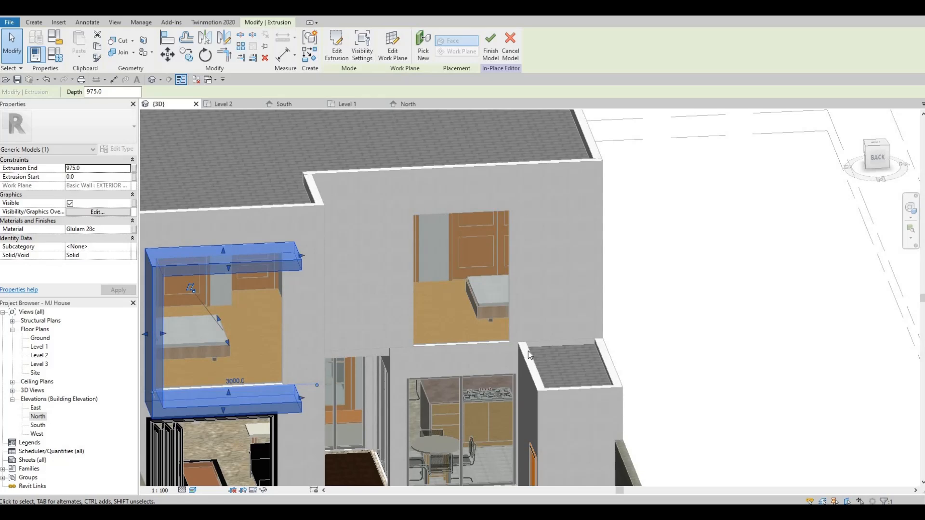
pyautogui.keyDown('shift'); pyautogui.moveTo(443, 295); pyautogui.dragTo(803, 275, button='middle'); pyautogui.keyUp('shift')
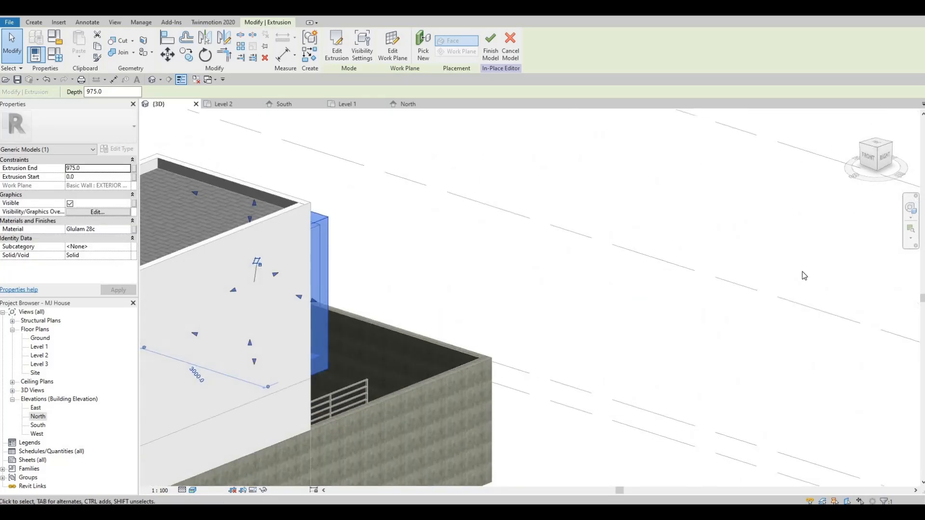
pyautogui.moveTo(193, 322); pyautogui.dragTo(615, 313, button='middle')
pyautogui.keyDown('shift'); pyautogui.moveTo(672, 295); pyautogui.dragTo(505, 98, button='middle'); pyautogui.keyUp('shift')
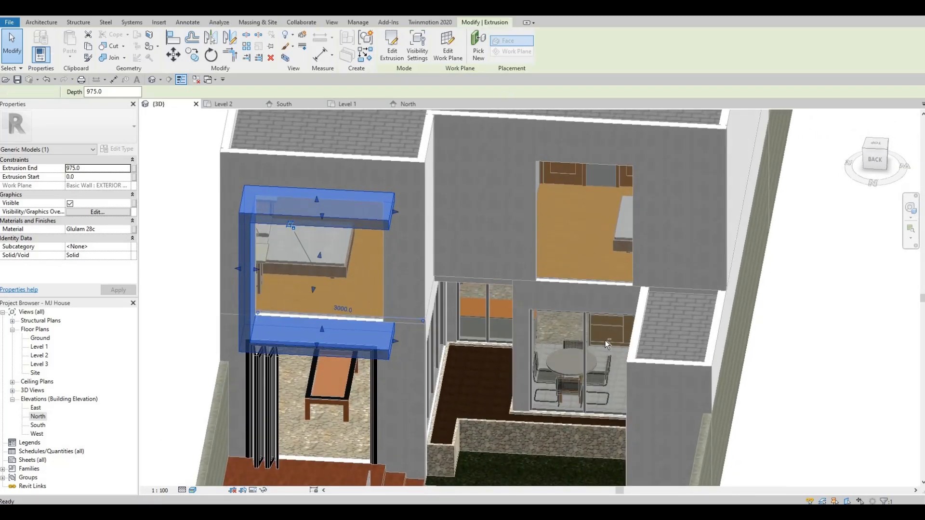
pyautogui.keyDown('shift'); pyautogui.moveTo(617, 329); pyautogui.dragTo(58, 399, button='middle'); pyautogui.keyUp('shift')
# Narrow the other north-facing bedroom's curtain wall to about 1560 mm in the Level 2 plan by moving its ends
pyautogui.doubleClick(42, 418)
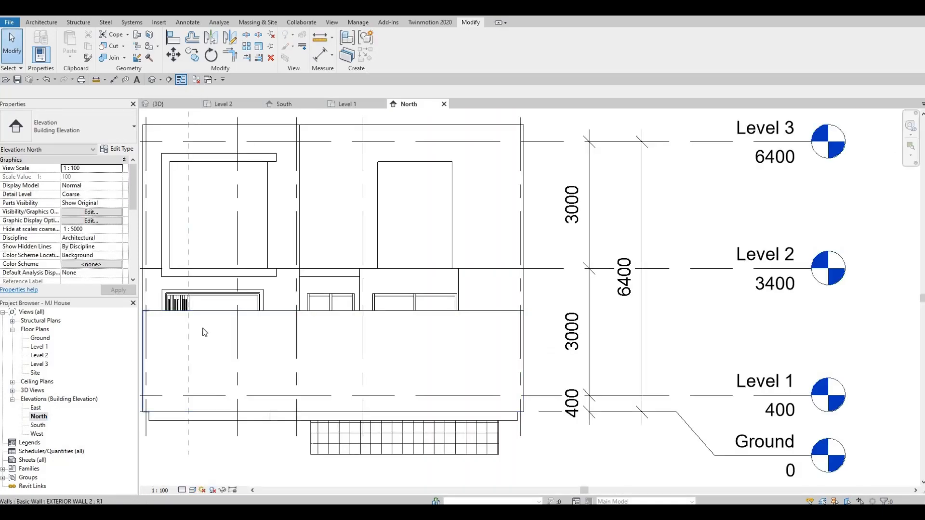
pyautogui.doubleClick(40, 355)
pyautogui.moveTo(578, 188); pyautogui.dragTo(545, 460, button='middle')
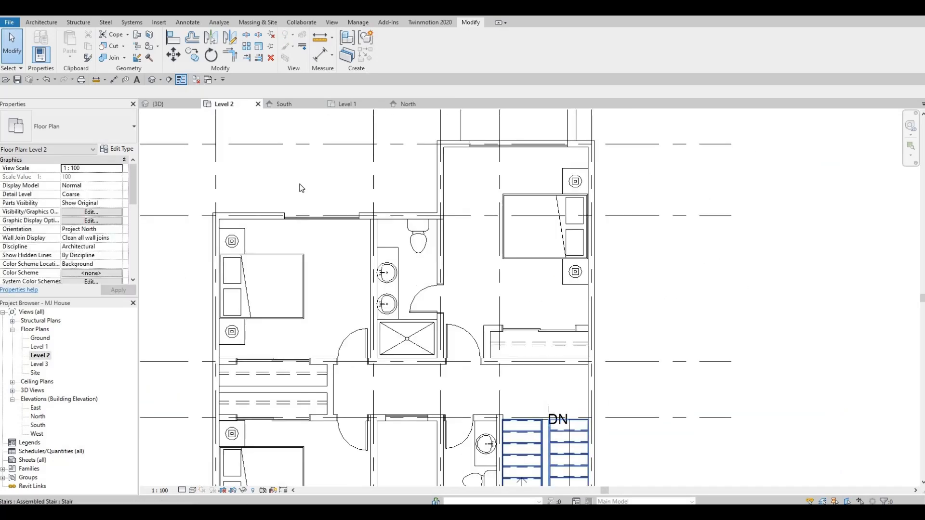
pyautogui.scroll(2, 279, 241)
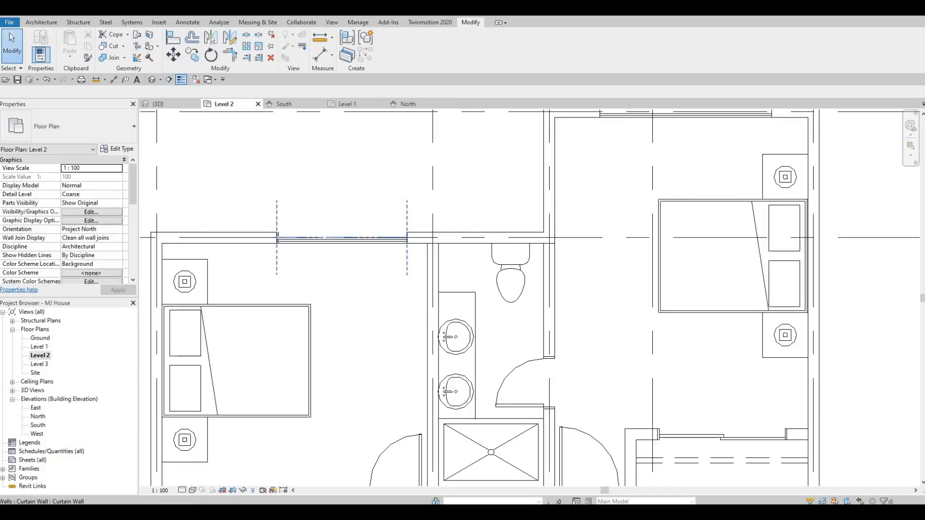
pyautogui.click(284, 241)
pyautogui.scroll(3, 284, 241)
pyautogui.moveTo(284, 238); pyautogui.dragTo(291, 239)
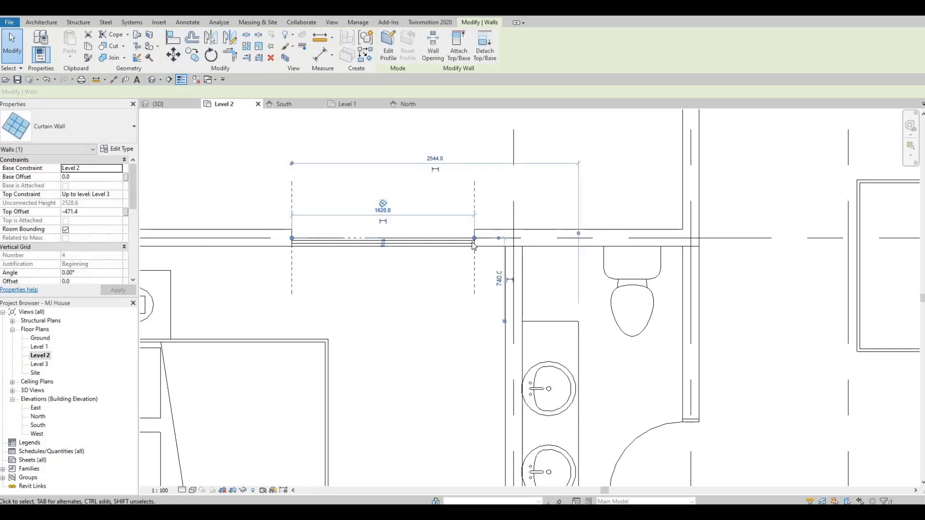
pyautogui.moveTo(484, 239); pyautogui.dragTo(494, 239)
pyautogui.moveTo(291, 238); pyautogui.dragTo(305, 239)
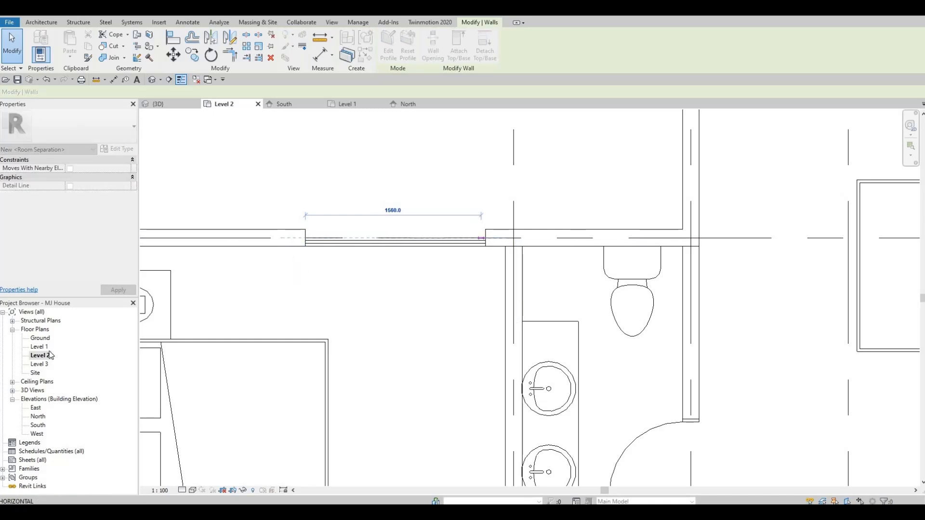
pyautogui.press('Escape')
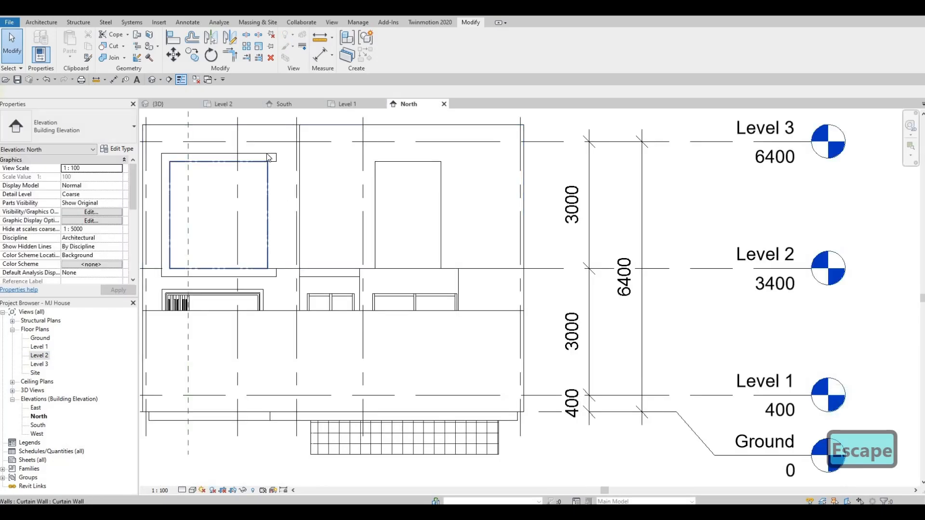
# Open the C-shaped frame model for in-place editing in the North elevation
pyautogui.click(268, 157)
pyautogui.press('Escape')
pyautogui.click(271, 156)
pyautogui.click(390, 48)
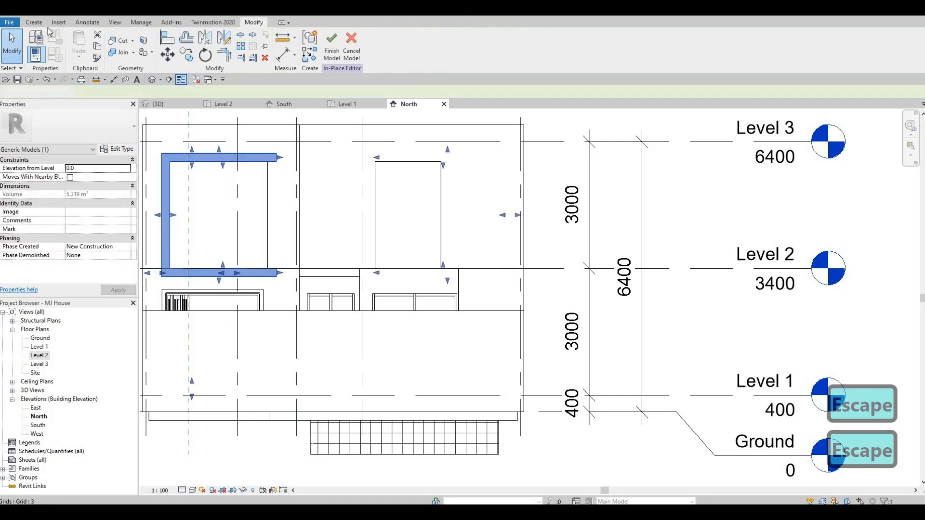
pyautogui.press('Escape')
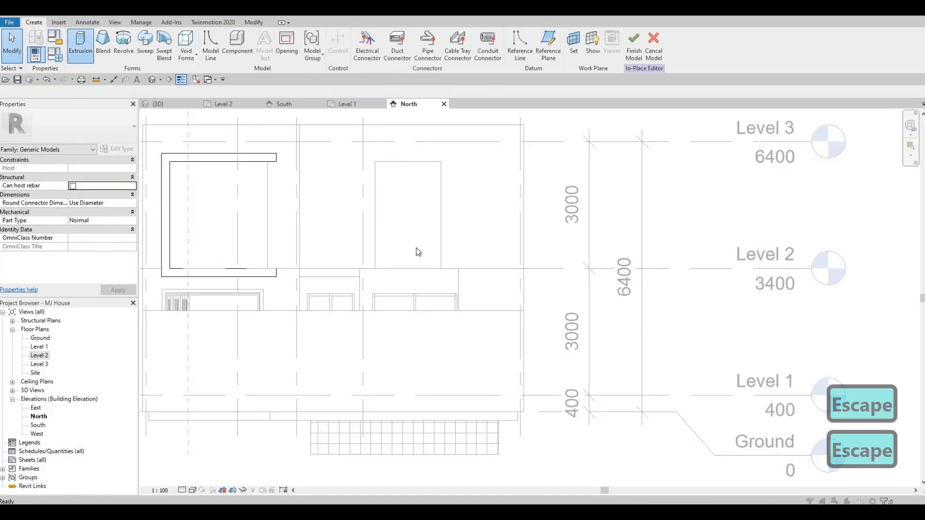
# Start an extrusion on the exterior wall face around the narrowed opening and sketch a rectangle along the opening's edges
pyautogui.click(437, 316)
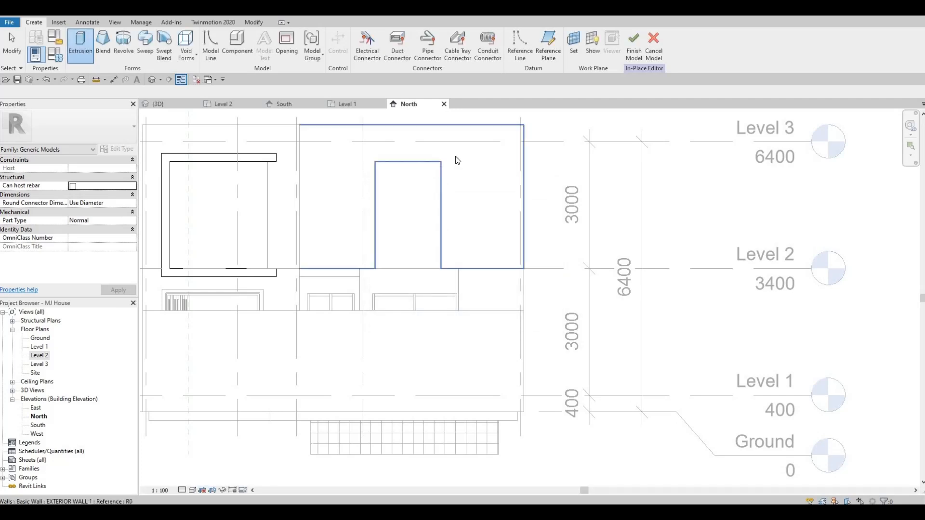
pyautogui.click(454, 157)
pyautogui.click(362, 36)
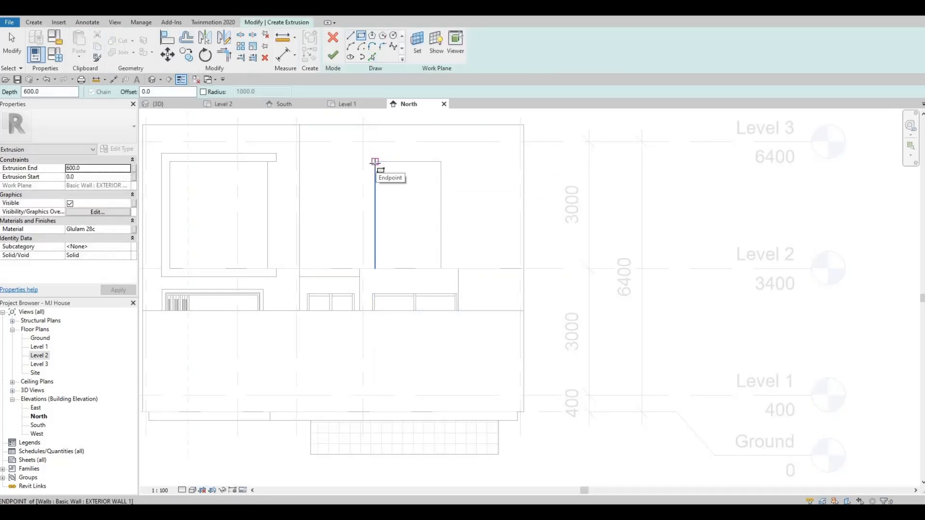
pyautogui.click(375, 161)
pyautogui.click(441, 268)
pyautogui.press('Escape')
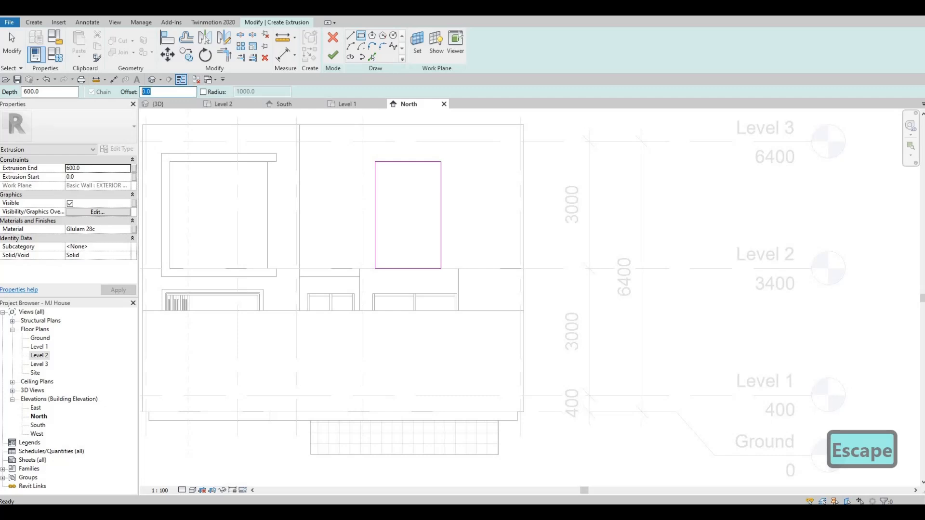
# Sketch a second rectangle offset 200 mm outside the narrowed opening's outline and finish the Glulam 28c extrusion at 600 mm depth
pyautogui.write('20')
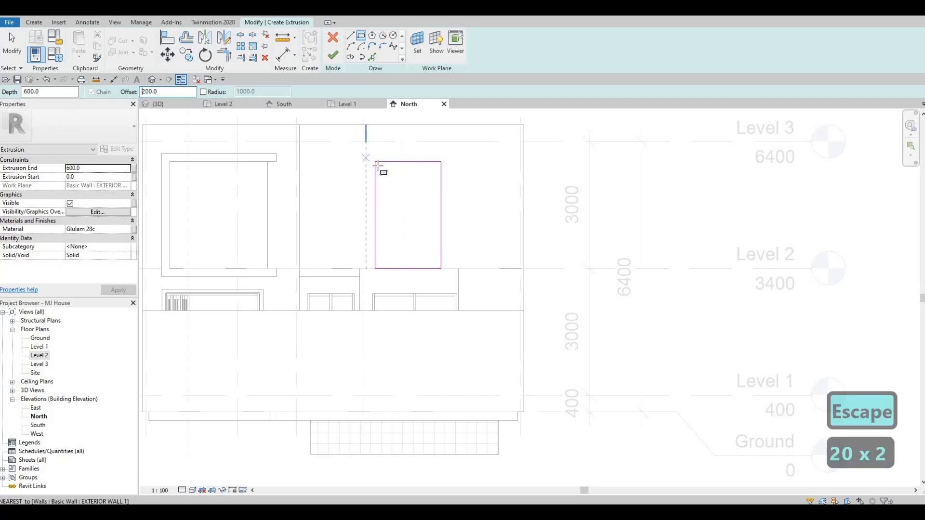
pyautogui.click(376, 163)
pyautogui.click(440, 268)
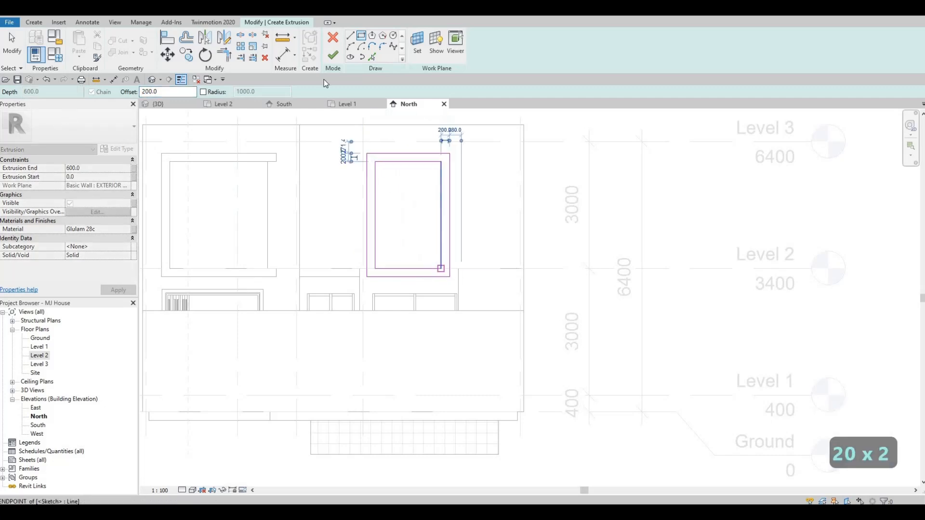
pyautogui.press('Escape')
pyautogui.click(332, 55)
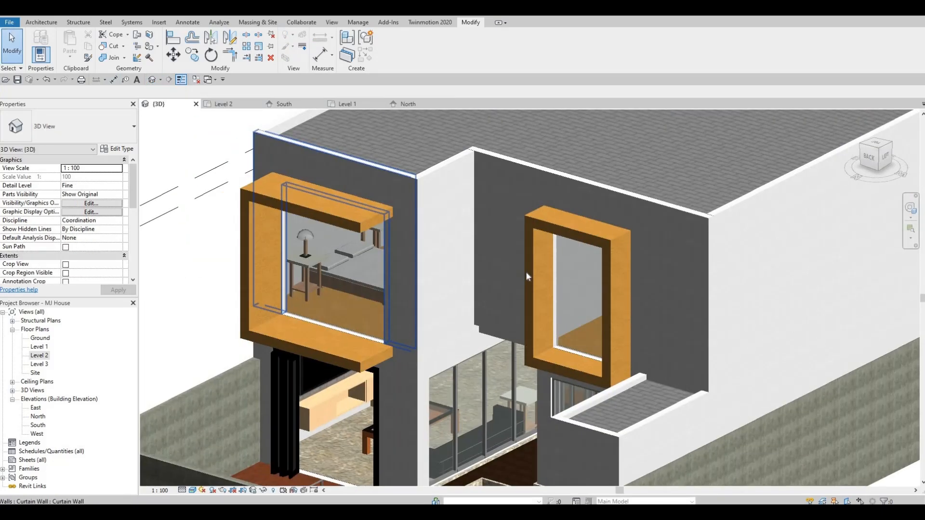
# Examine the new closed frame and the other decorative frames on the rear and front facades in 3D
pyautogui.keyDown('shift'); pyautogui.moveTo(528, 276); pyautogui.dragTo(551, 258, button='middle'); pyautogui.keyUp('shift')
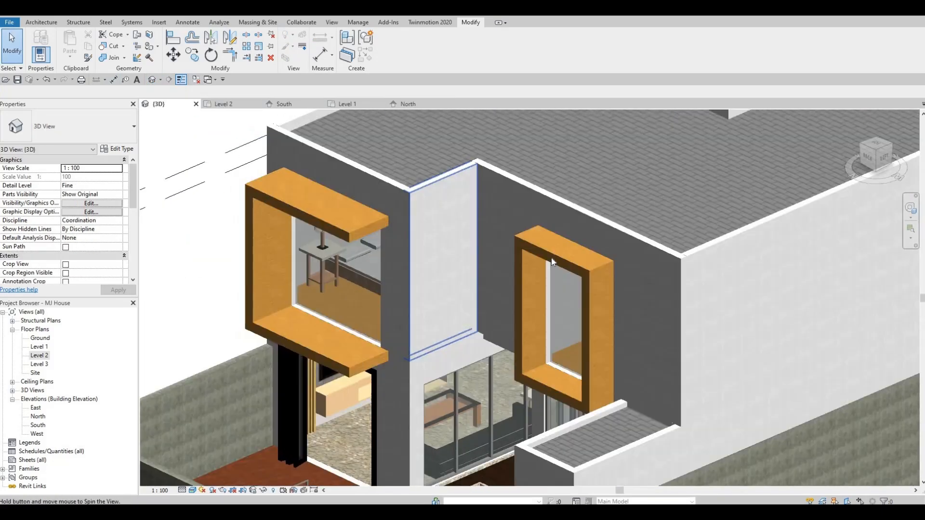
pyautogui.click(545, 308)
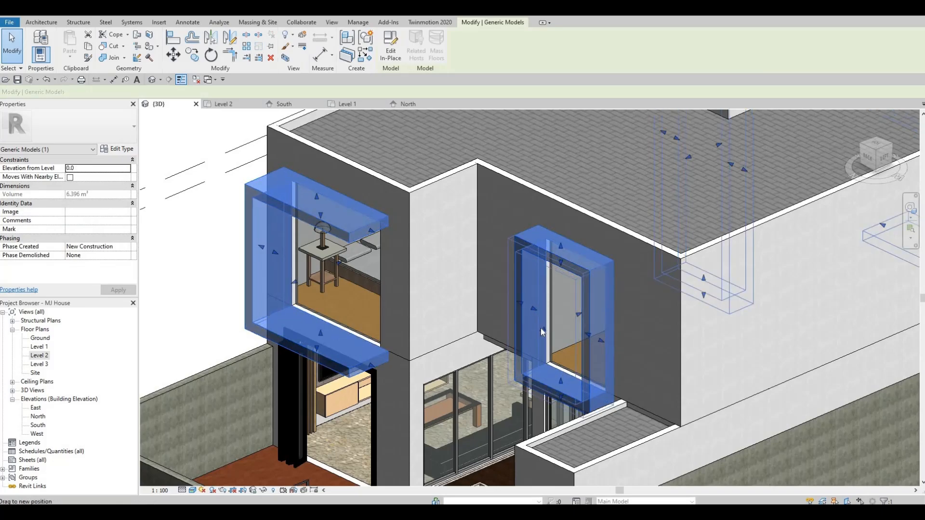
pyautogui.press('Escape')
pyautogui.keyDown('shift'); pyautogui.moveTo(665, 298); pyautogui.dragTo(561, 288, button='middle'); pyautogui.keyUp('shift')
pyautogui.press('Escape')
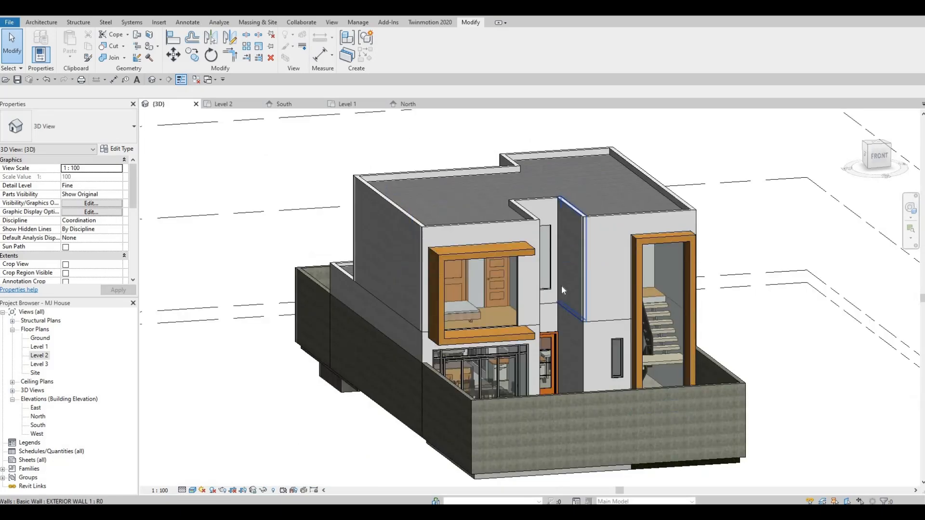
pyautogui.keyDown('shift'); pyautogui.moveTo(463, 301); pyautogui.dragTo(594, 213, button='middle'); pyautogui.keyUp('shift')
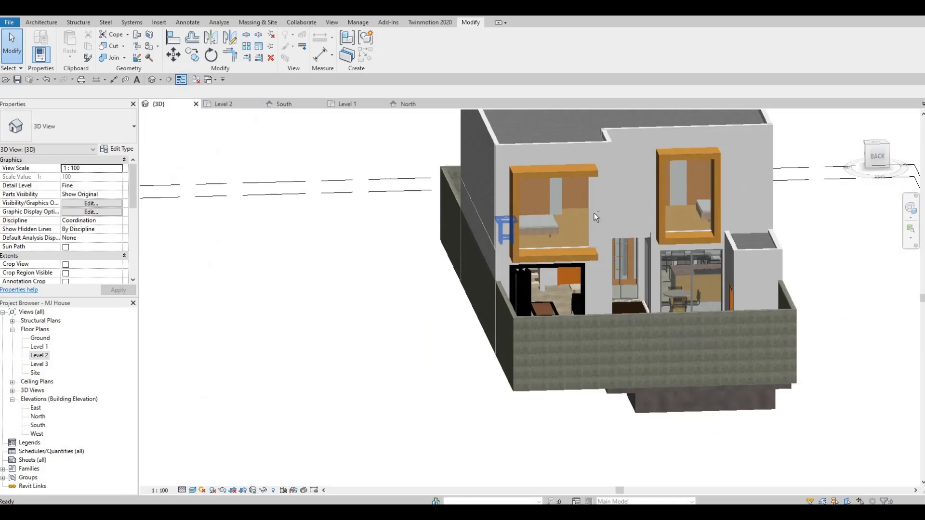
pyautogui.keyDown('shift'); pyautogui.moveTo(745, 254); pyautogui.dragTo(602, 182, button='middle'); pyautogui.keyUp('shift')
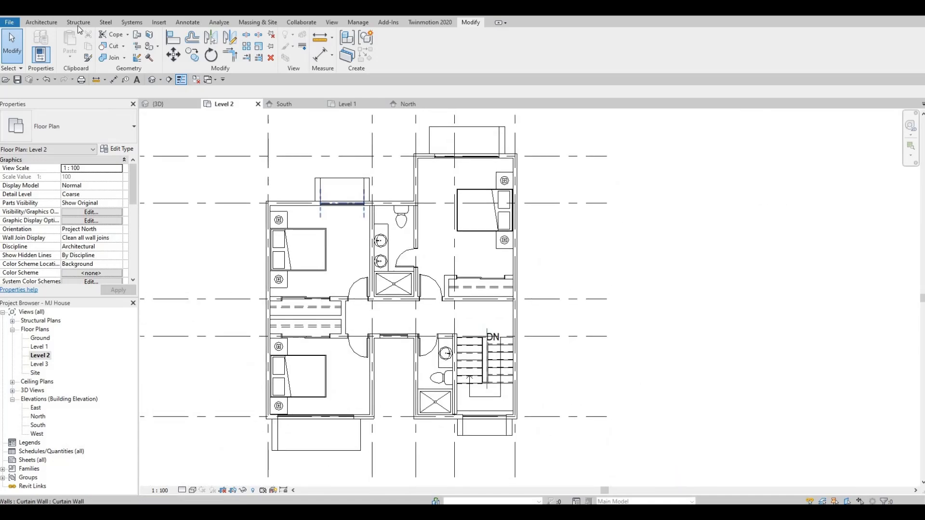
pyautogui.click(41, 23)
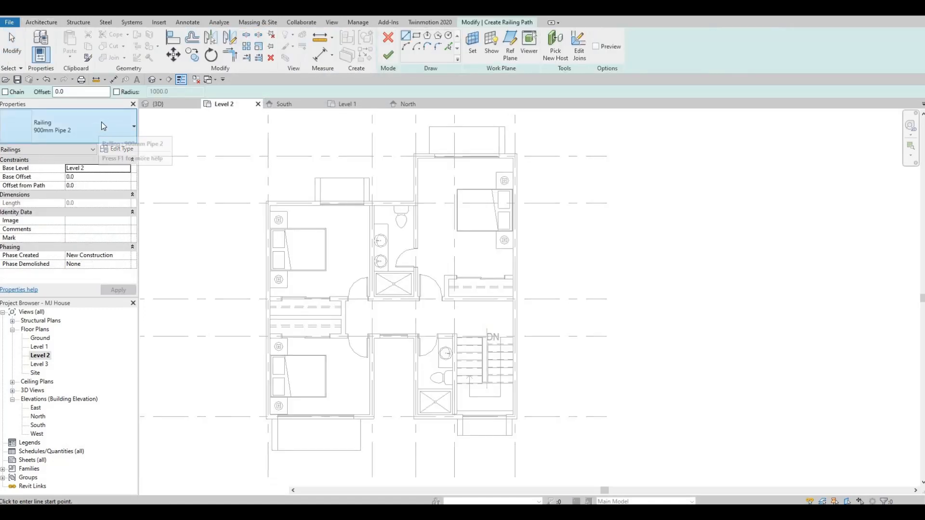
pyautogui.click(100, 124)
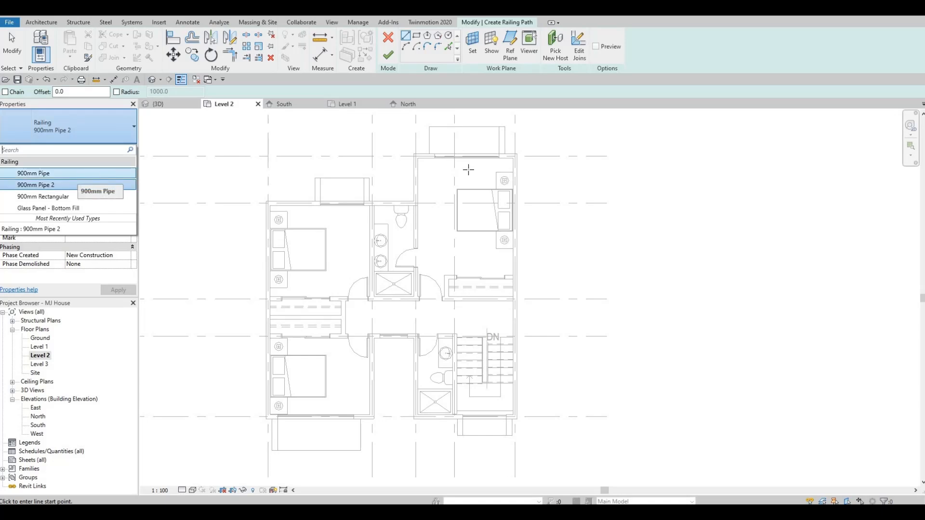
pyautogui.press('Escape')
pyautogui.scroll(2, 444, 166)
pyautogui.moveTo(455, 87); pyautogui.dragTo(440, 159, button='middle')
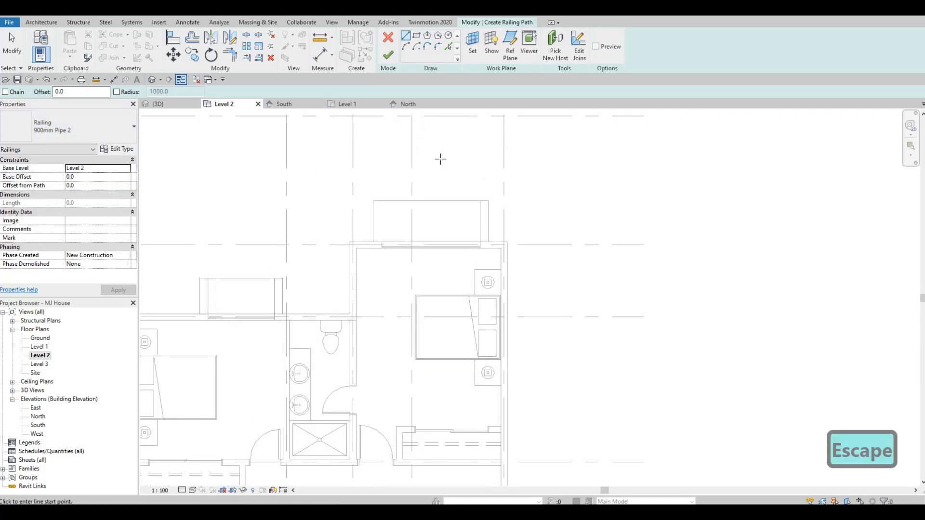
pyautogui.scroll(2, 470, 199)
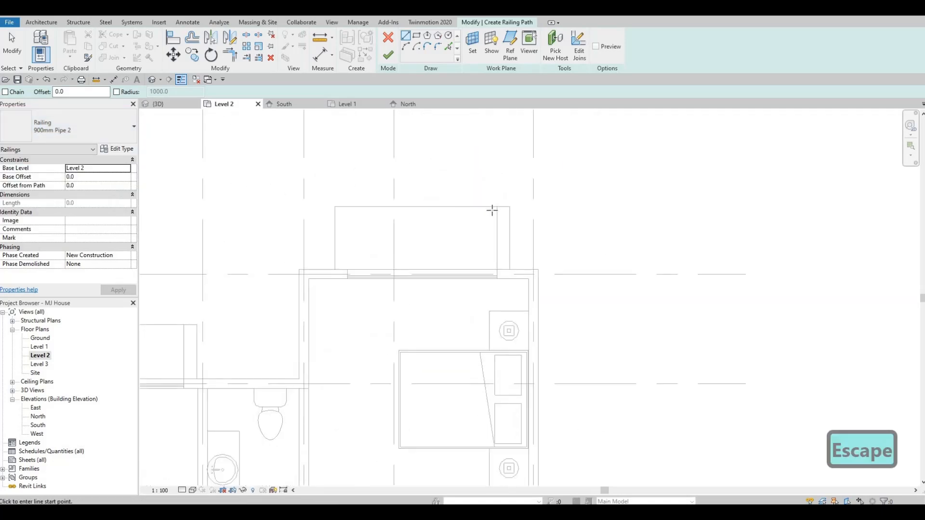
pyautogui.press('Escape')
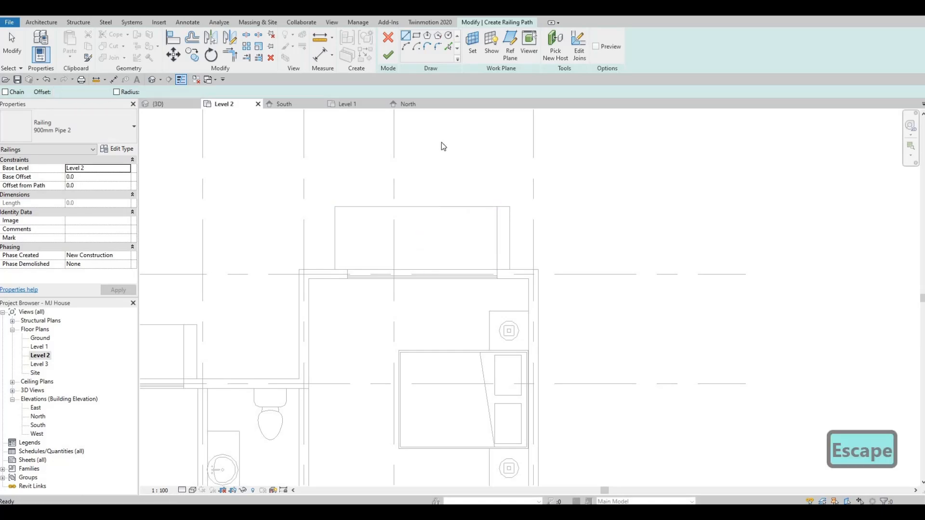
pyautogui.press('Escape')
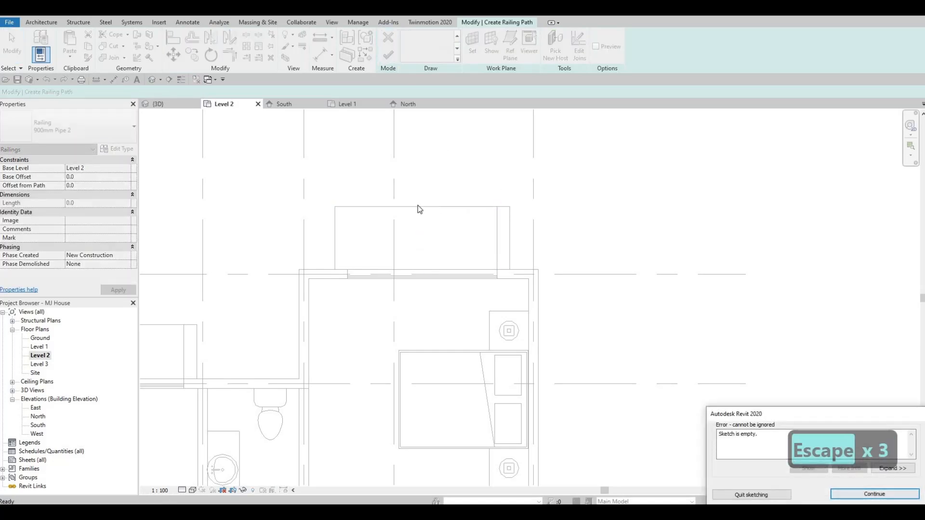
pyautogui.click(874, 494)
pyautogui.press('Escape')
pyautogui.press('Escape')
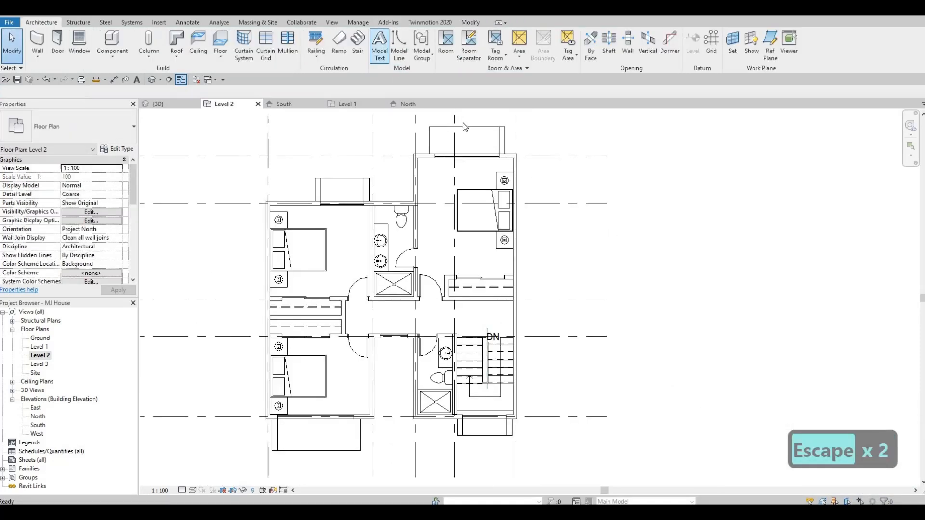
pyautogui.press('Escape')
# Extend both north-facing bedroom frames outward in the Level 2 plan to a depth of about 1140 mm
pyautogui.click(470, 128)
pyautogui.scroll(2, 466, 121)
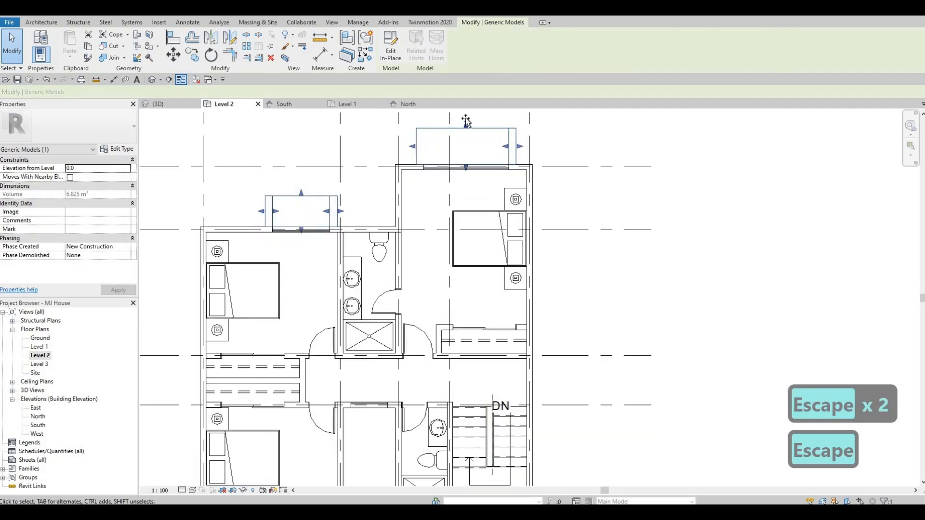
pyautogui.moveTo(466, 125); pyautogui.dragTo(470, 119)
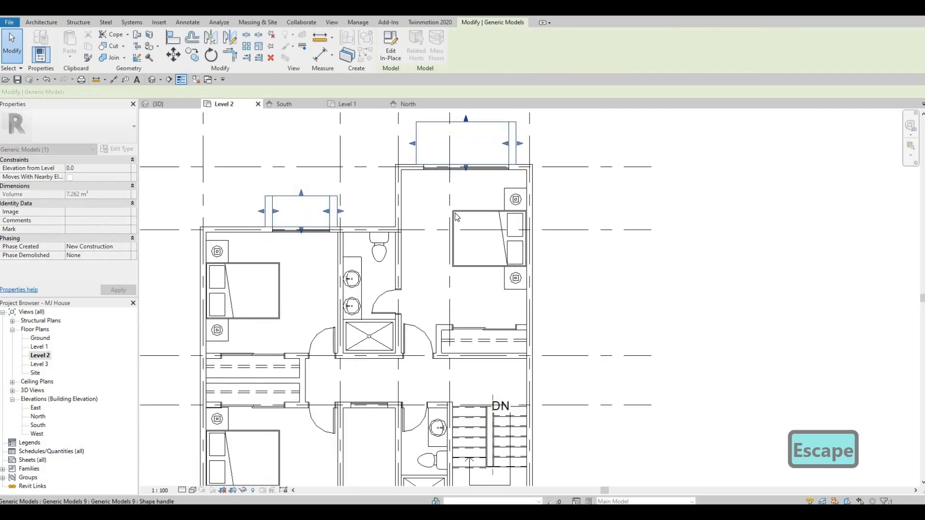
pyautogui.moveTo(285, 261); pyautogui.dragTo(274, 298, button='middle')
pyautogui.press('Escape')
pyautogui.click(283, 272)
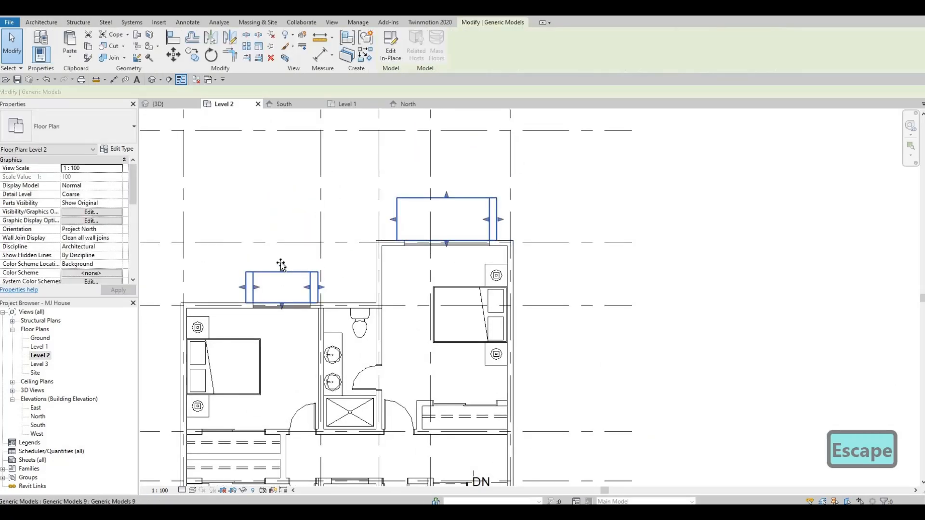
pyautogui.moveTo(282, 268); pyautogui.dragTo(282, 257)
pyautogui.press('Escape')
# Shorten the stair opening's frame and extend the south bedroom's C-shaped frame outward to a depth of about 1390 mm
pyautogui.moveTo(428, 439); pyautogui.dragTo(437, 319, button='middle')
pyautogui.scroll(-2, 438, 319)
pyautogui.moveTo(457, 407); pyautogui.dragTo(437, 316, button='middle')
pyautogui.scroll(1, 437, 314)
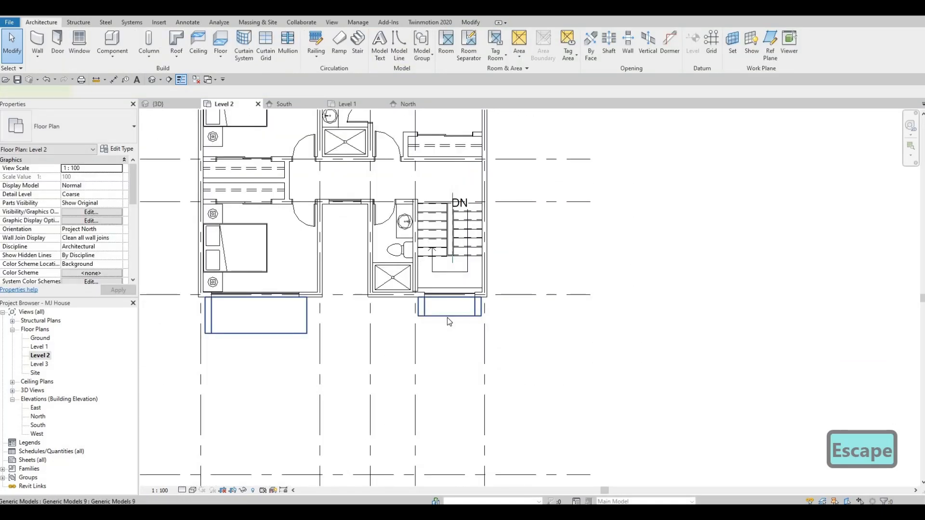
pyautogui.click(448, 316)
pyautogui.moveTo(449, 320); pyautogui.dragTo(415, 315)
pyautogui.moveTo(258, 337); pyautogui.dragTo(357, 333, button='middle')
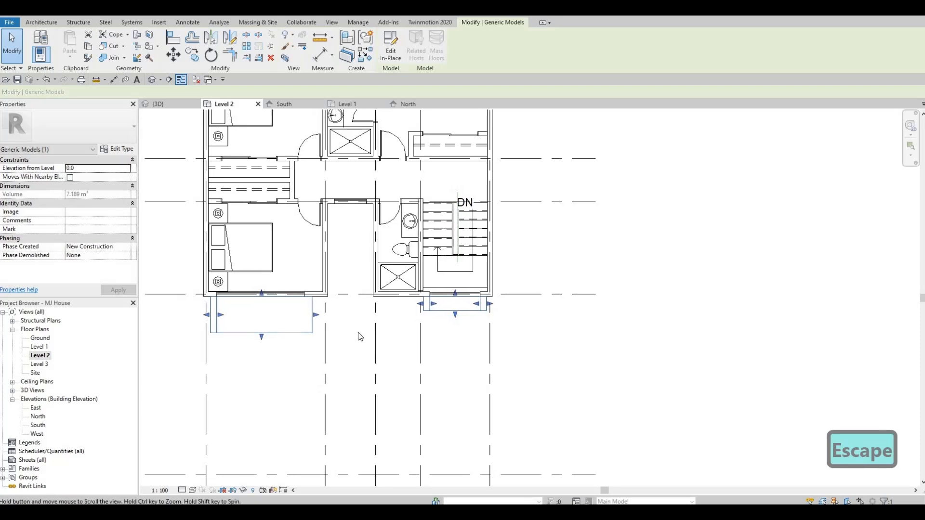
pyautogui.press('Escape')
pyautogui.click(354, 337)
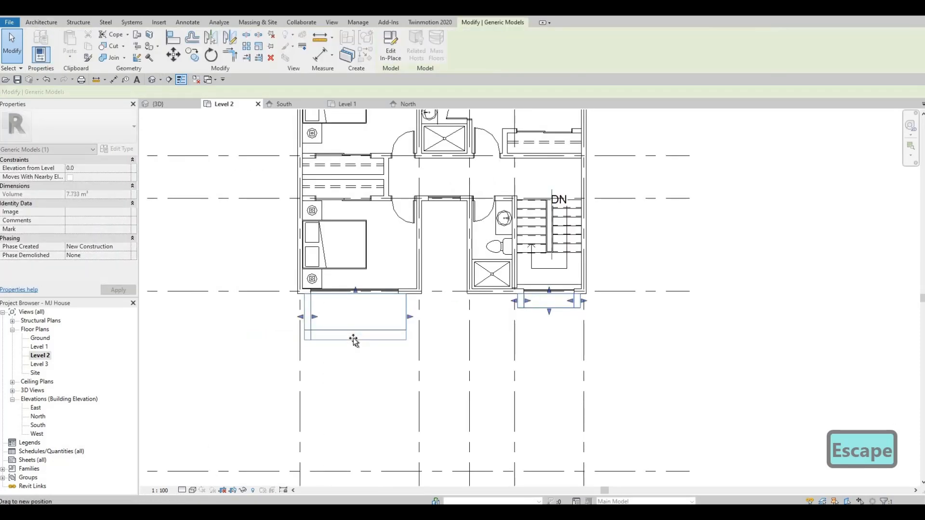
pyautogui.press('Escape')
pyautogui.press('Escape')
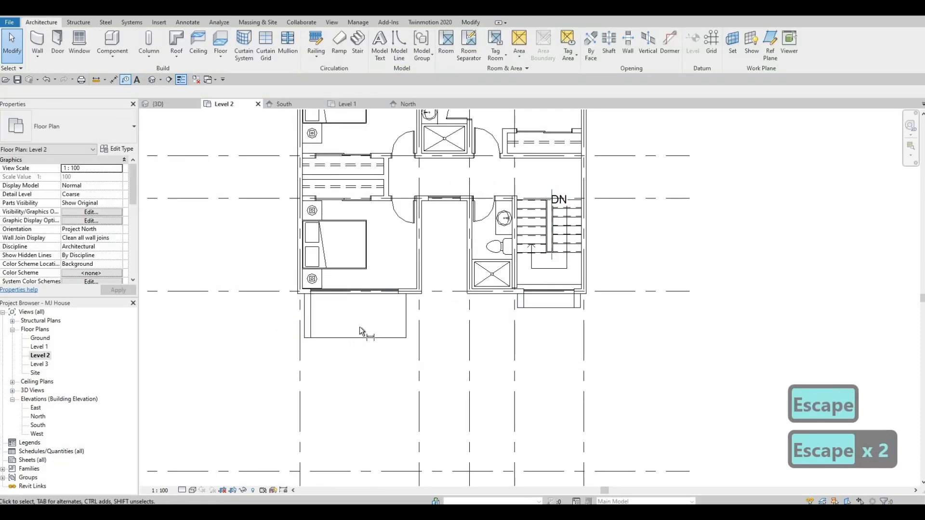
# Measure the projection of the south bedroom frame and both north bedroom frames from the exterior walls
pyautogui.click(365, 340)
pyautogui.click(373, 295)
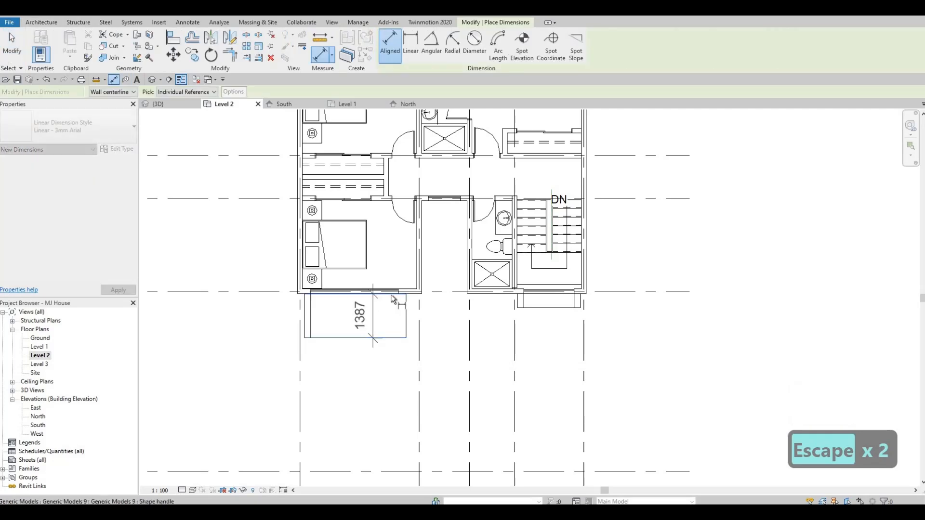
pyautogui.press('Escape')
pyautogui.moveTo(376, 224); pyautogui.dragTo(368, 349, button='middle')
pyautogui.scroll(-1, 369, 345)
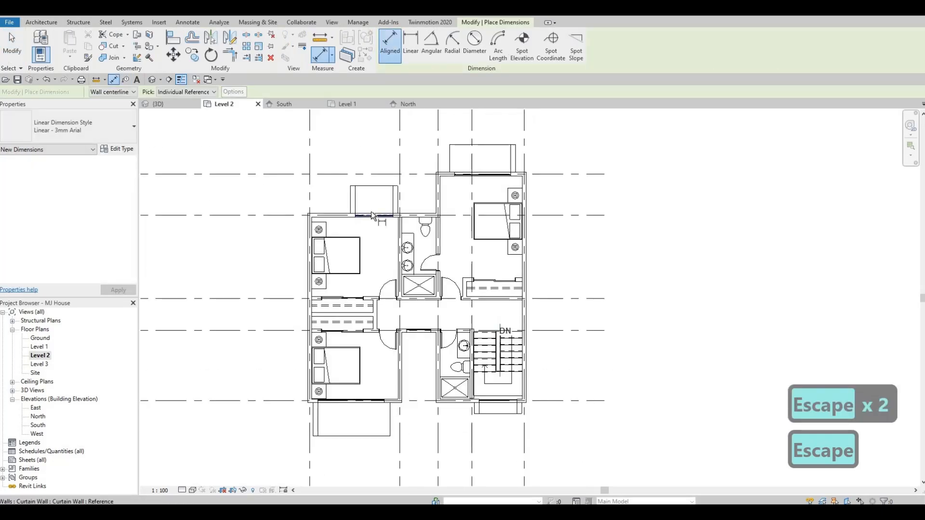
pyautogui.click(371, 211)
pyautogui.click(368, 188)
pyautogui.click(385, 187)
pyautogui.press('Escape')
pyautogui.press('Escape')
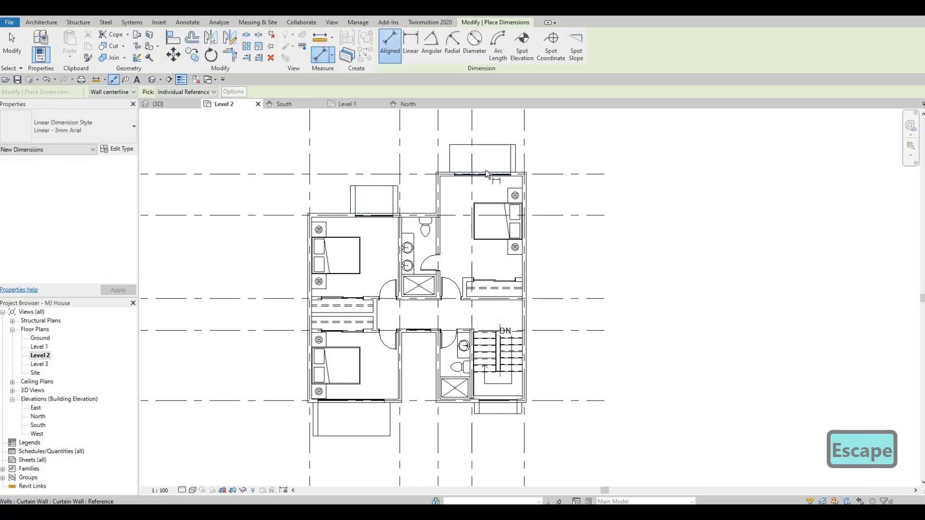
pyautogui.click(495, 144)
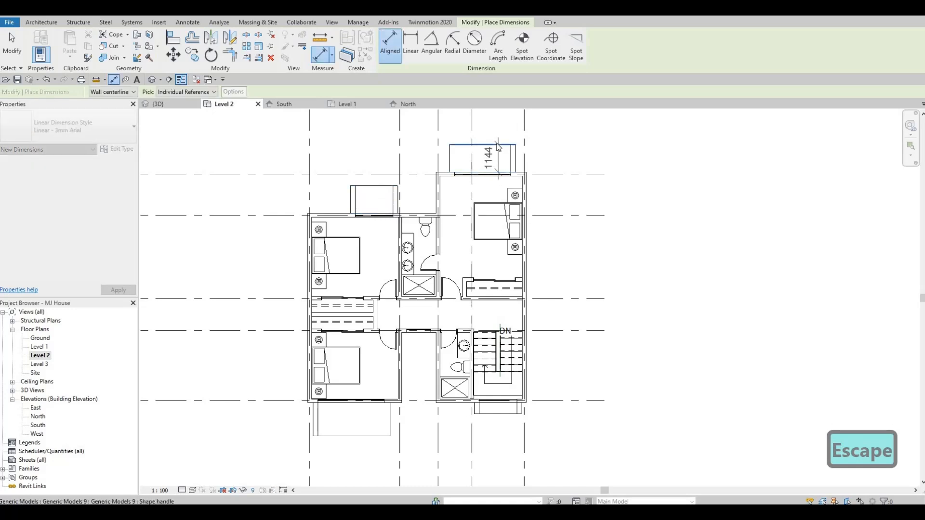
pyautogui.press('Escape')
pyautogui.press('Escape')
# Extend both north bedroom frames slightly farther outward and pull the south bedroom's C-shaped frame back toward the wall
pyautogui.scroll(3, 501, 174)
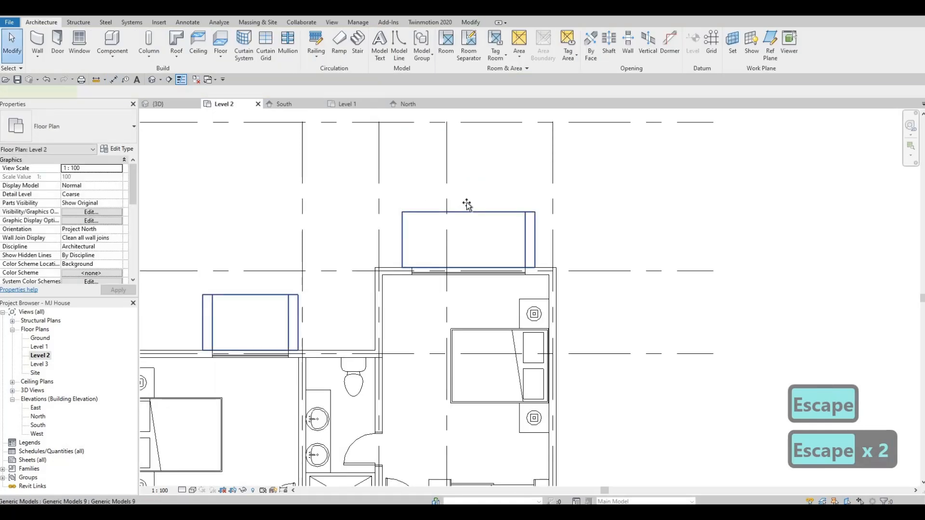
pyautogui.click(466, 205)
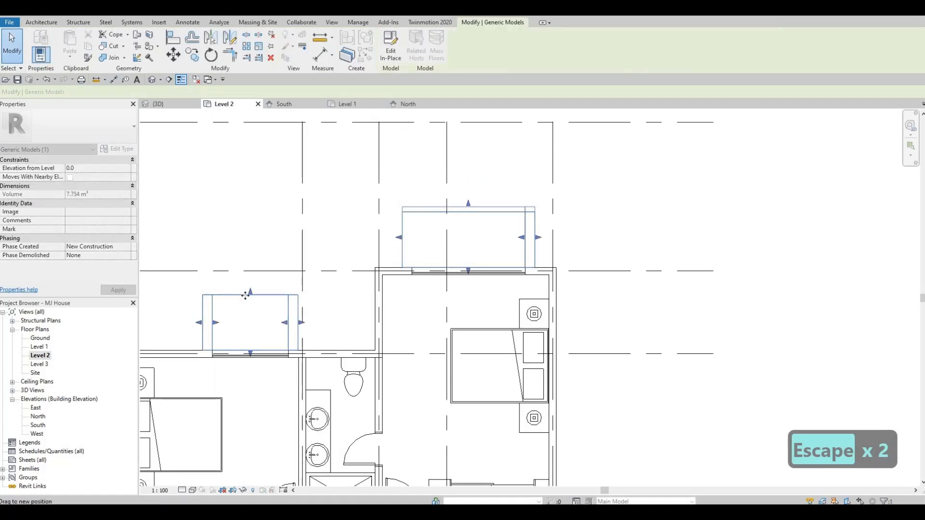
pyautogui.moveTo(250, 291); pyautogui.dragTo(249, 292)
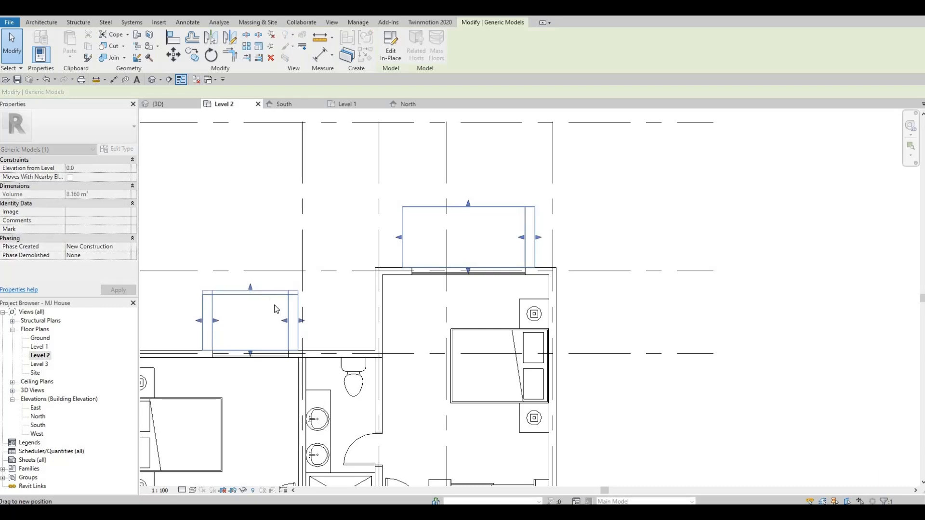
pyautogui.scroll(-3, 276, 305)
pyautogui.moveTo(339, 352); pyautogui.dragTo(407, 202, button='middle')
pyautogui.scroll(1, 313, 369)
pyautogui.moveTo(308, 368); pyautogui.dragTo(309, 365)
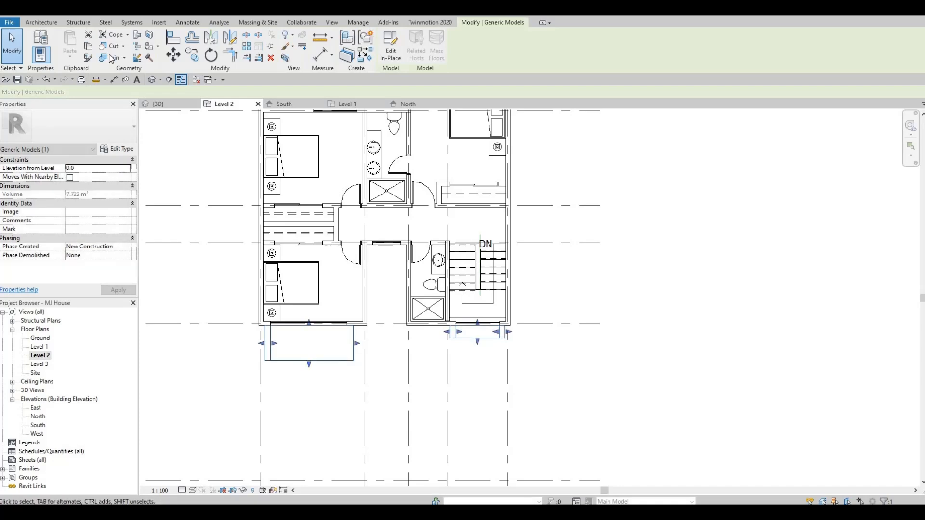
pyautogui.press('Escape')
pyautogui.scroll(-1, 251, 149)
pyautogui.moveTo(258, 159); pyautogui.dragTo(223, 250, button='middle')
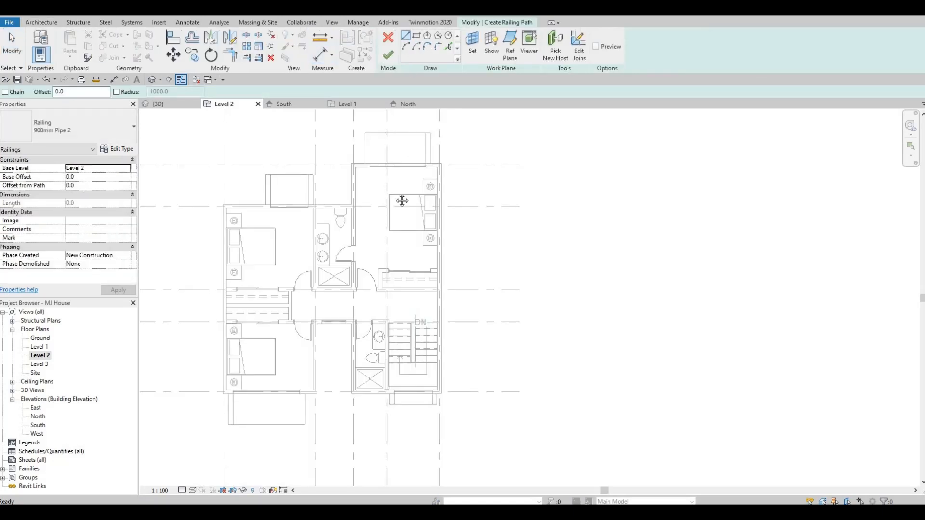
pyautogui.scroll(5, 415, 240)
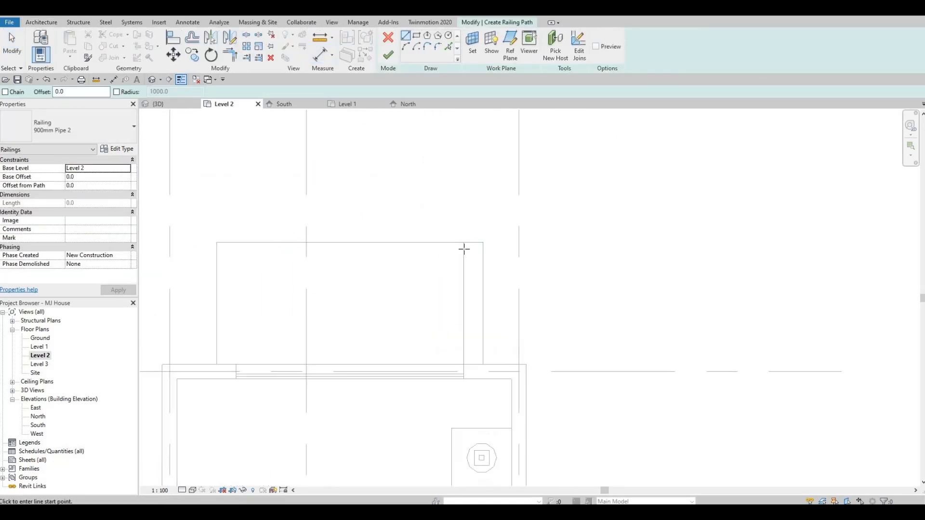
pyautogui.click(463, 249)
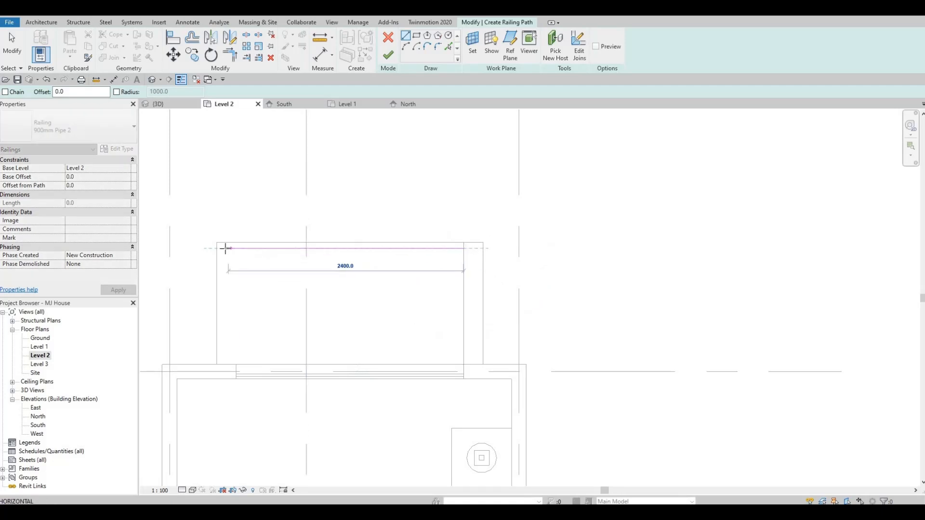
pyautogui.click(222, 287)
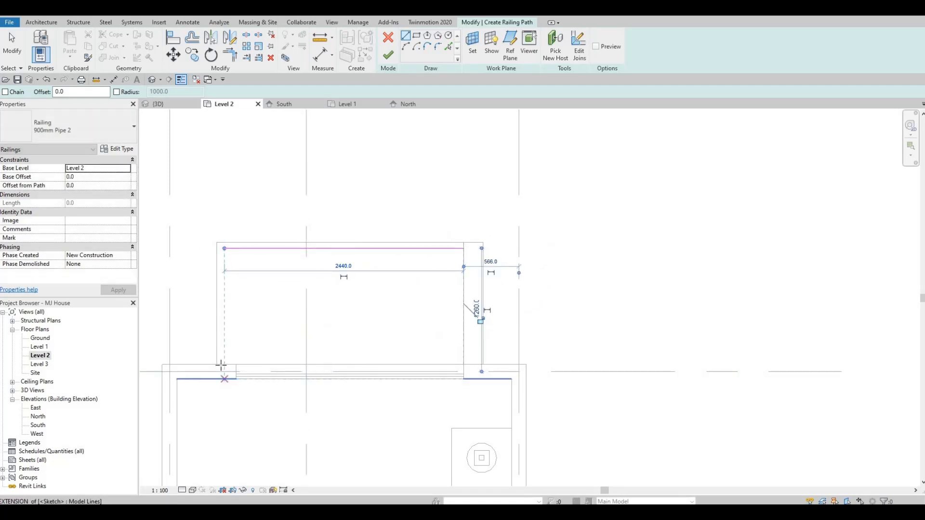
pyautogui.click(223, 365)
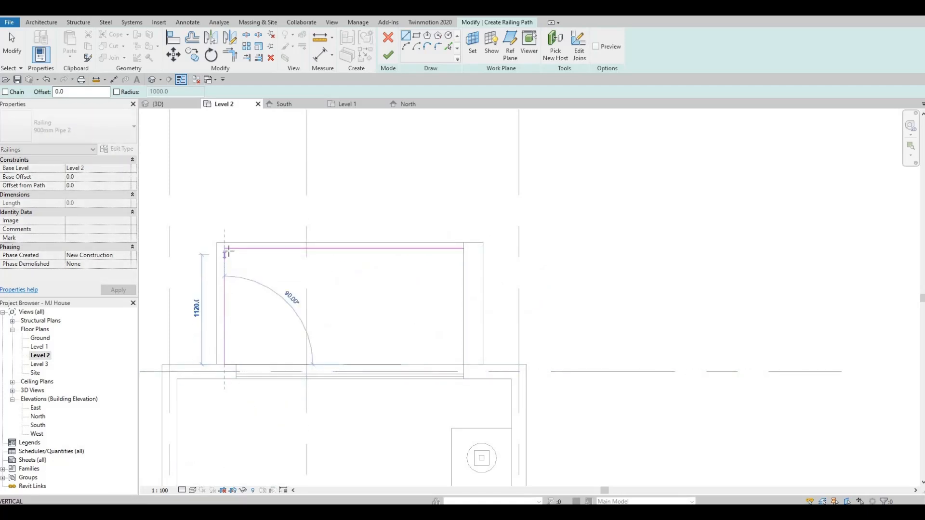
pyautogui.press('Escape')
pyautogui.scroll(-5, 409, 165)
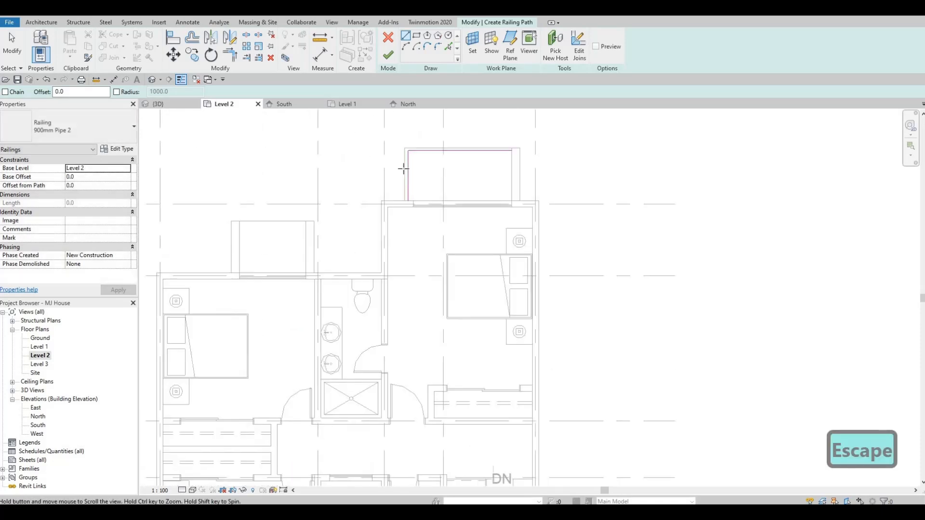
pyautogui.moveTo(407, 197); pyautogui.dragTo(408, 218, button='middle')
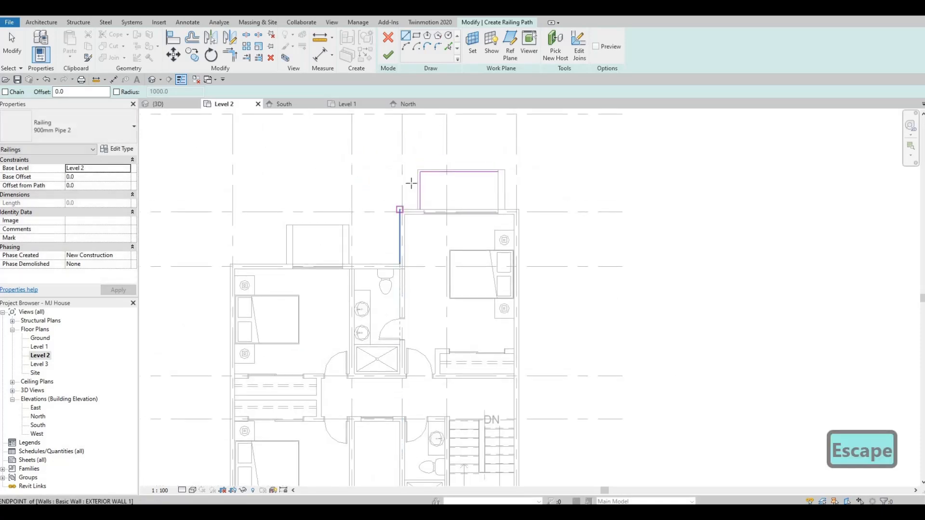
pyautogui.press('Escape')
pyautogui.scroll(2, 412, 159)
pyautogui.press('Escape')
pyautogui.press('Escape')
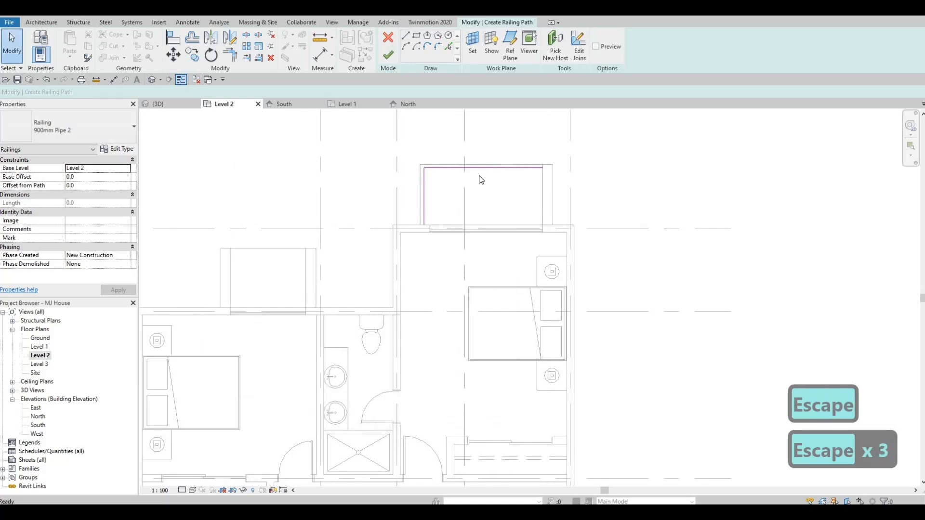
pyautogui.press('Escape')
pyautogui.press('Escape')
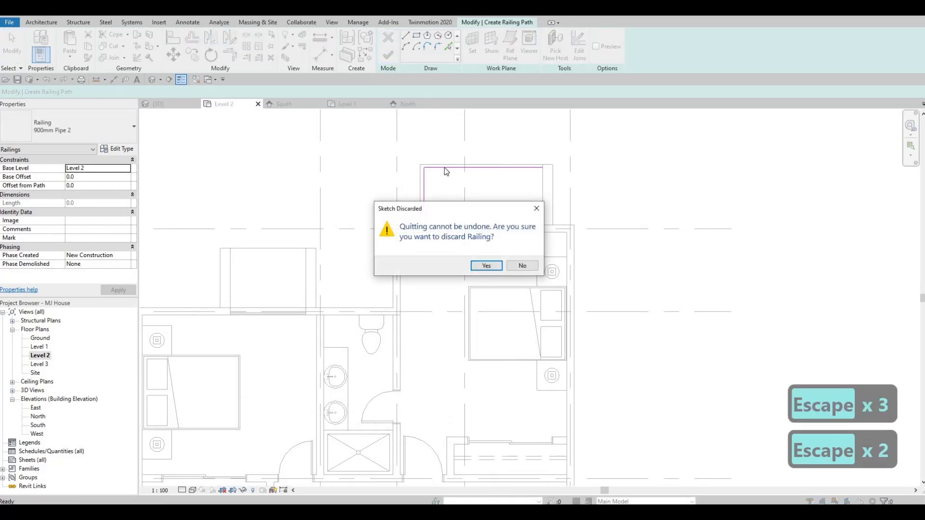
pyautogui.click(483, 265)
pyautogui.press('Escape')
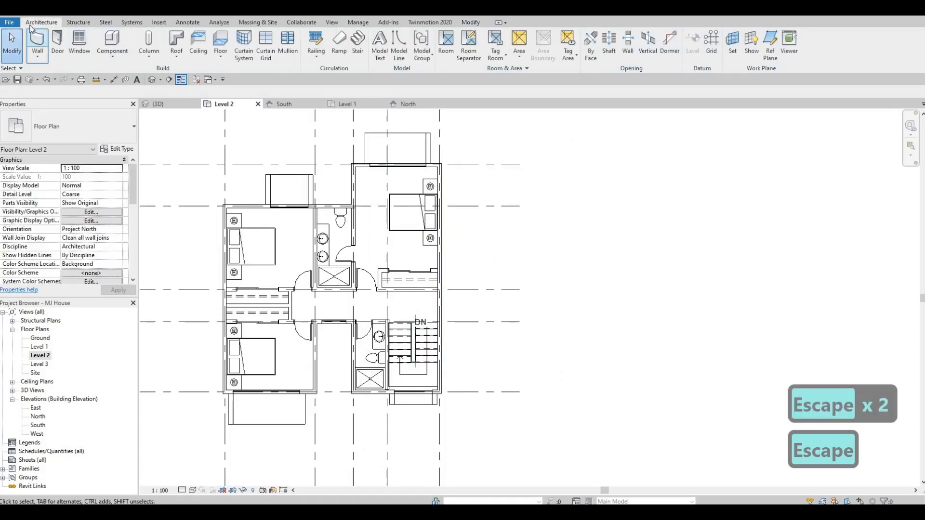
# Draw a curtain wall about 2440 mm long just inside the front edge of the northeast bedroom's frame on Level 2
pyautogui.click(37, 56)
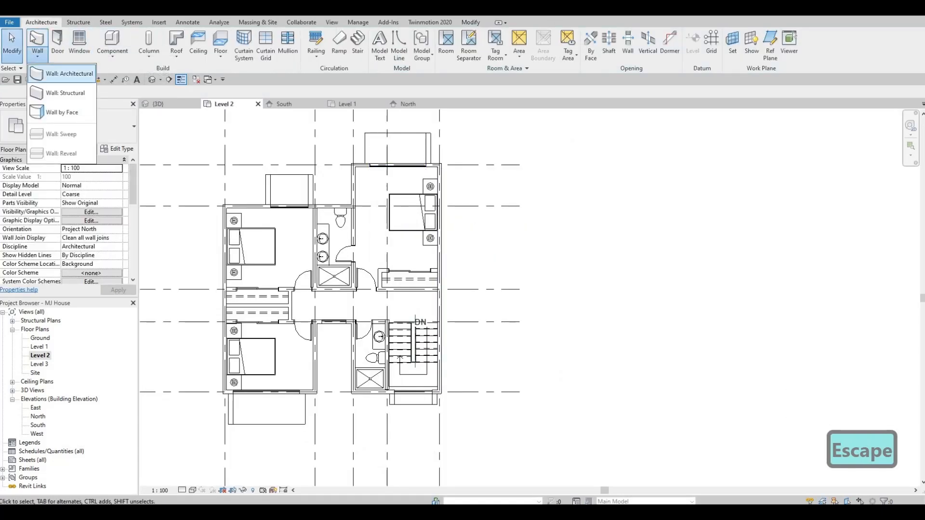
pyautogui.click(67, 72)
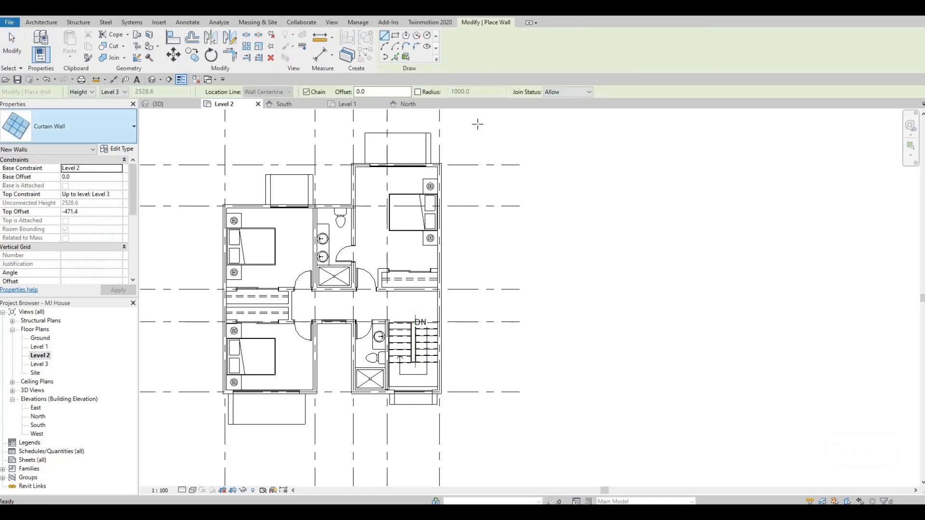
pyautogui.scroll(5, 388, 116)
pyautogui.scroll(2, 575, 201)
pyautogui.click(586, 202)
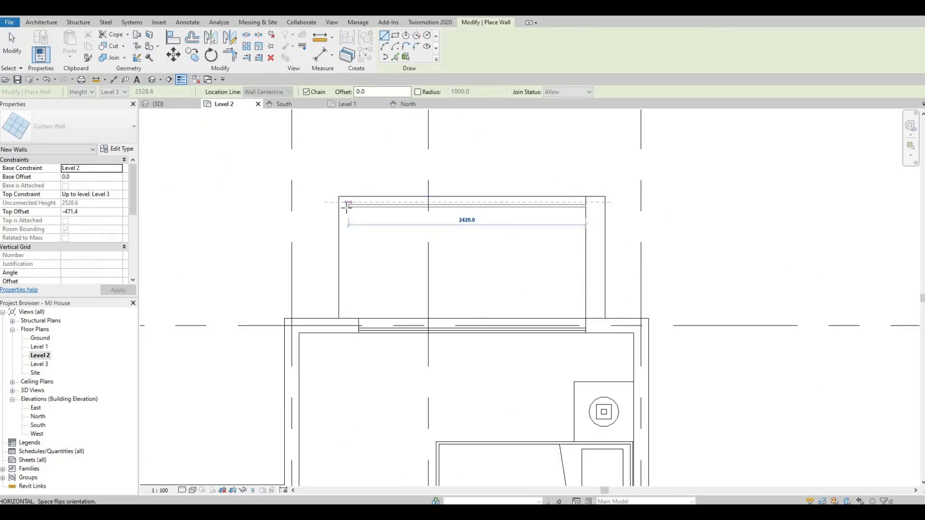
pyautogui.click(347, 206)
pyautogui.press('Escape')
# Add a side curtain wall about 1135 mm long from the exterior wall to the west end of the front glass
pyautogui.click(344, 318)
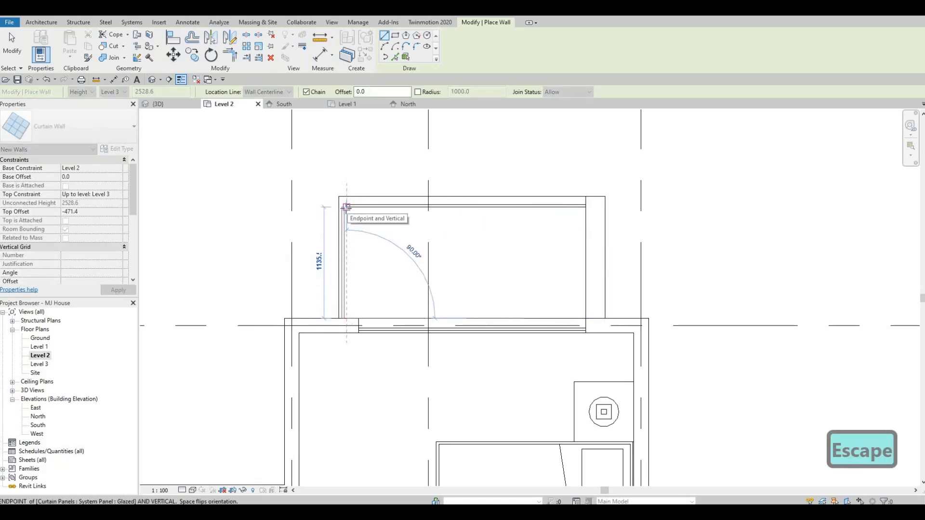
pyautogui.click(347, 207)
pyautogui.press('Escape')
pyautogui.press('Escape')
pyautogui.press('Escape')
# Nudge the side curtain wall slightly west to line up with the end of the front curtain wall
pyautogui.scroll(3, 353, 223)
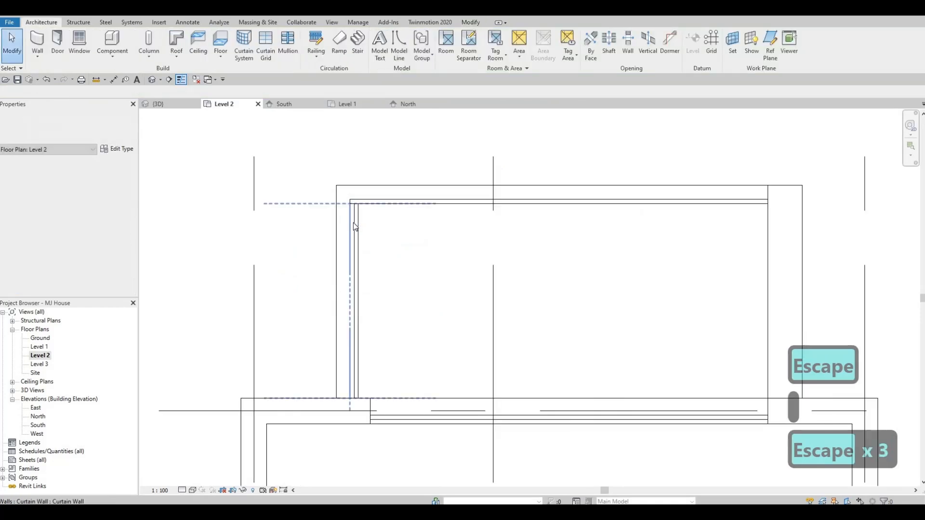
pyautogui.click(354, 222)
pyautogui.press('Left')
pyautogui.press('Left')
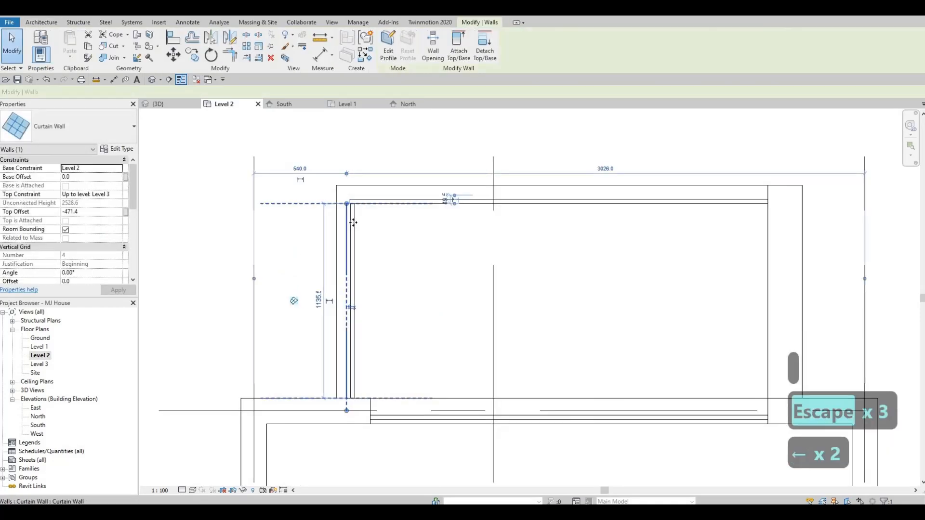
pyautogui.press('Right')
pyautogui.press('Escape')
pyautogui.press('Escape')
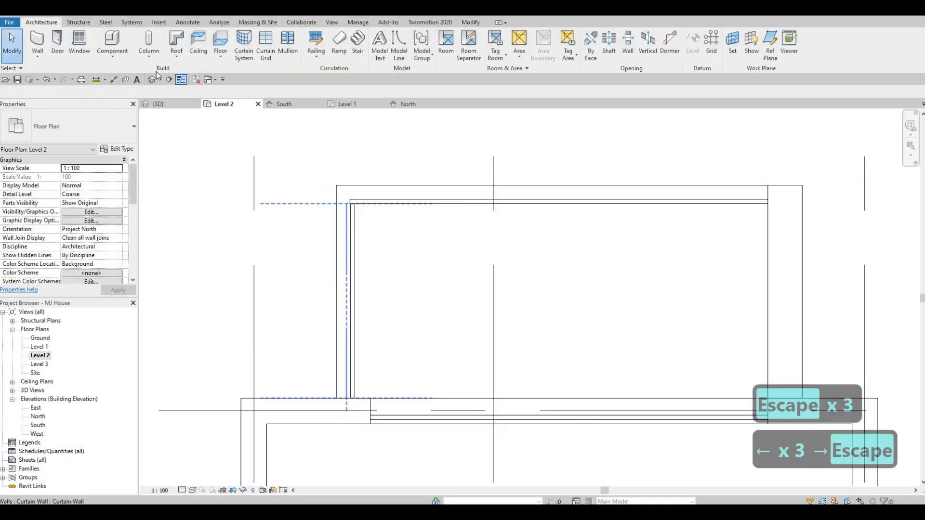
# In the 3D view, lower the top of the northeast frame's front curtain wall to a height of about 1415 mm
pyautogui.click(152, 80)
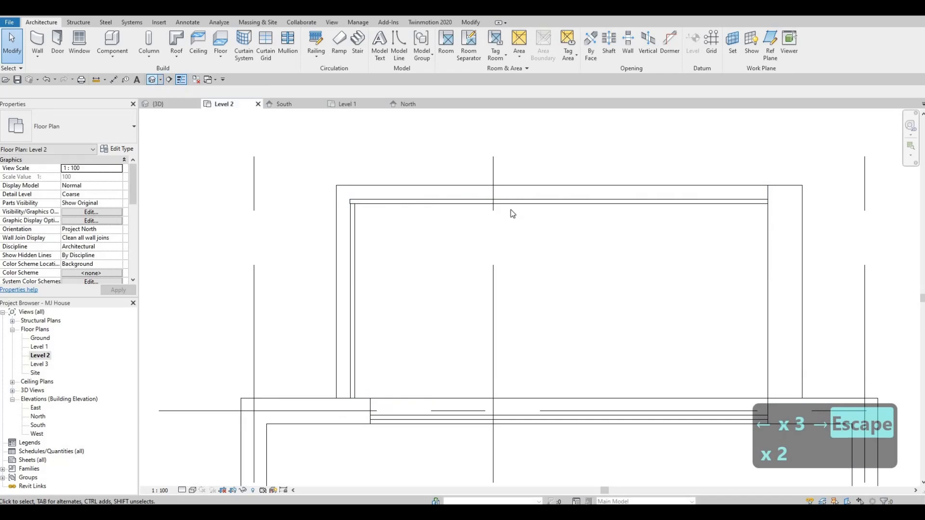
pyautogui.scroll(3, 610, 210)
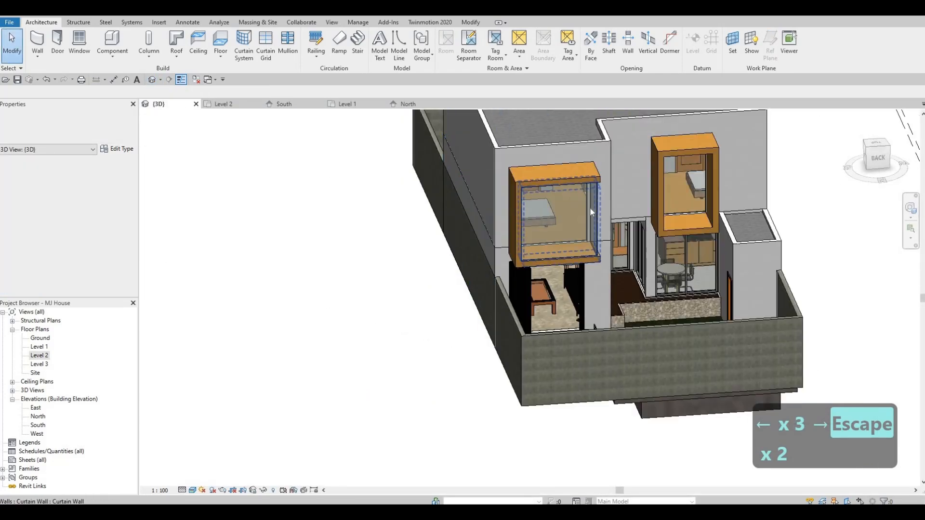
pyautogui.click(555, 192)
pyautogui.scroll(2, 553, 200)
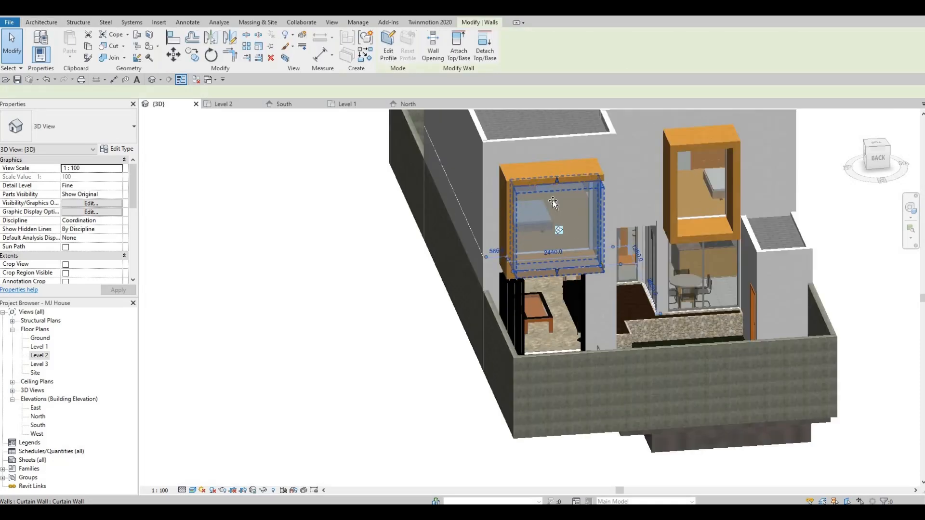
pyautogui.moveTo(552, 232); pyautogui.dragTo(552, 230)
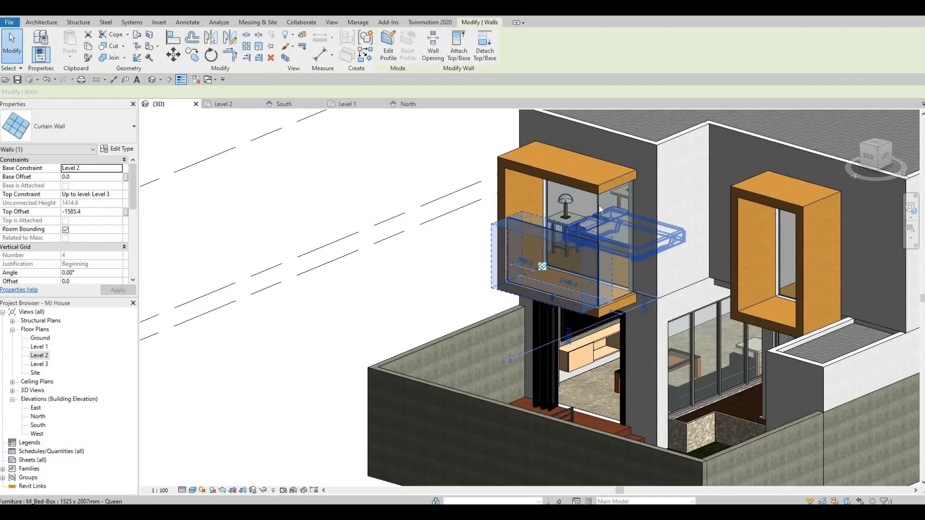
pyautogui.moveTo(603, 208); pyautogui.dragTo(617, 233)
pyautogui.hotkey('ctrl', 'z')
pyautogui.press('Escape')
pyautogui.press('Escape')
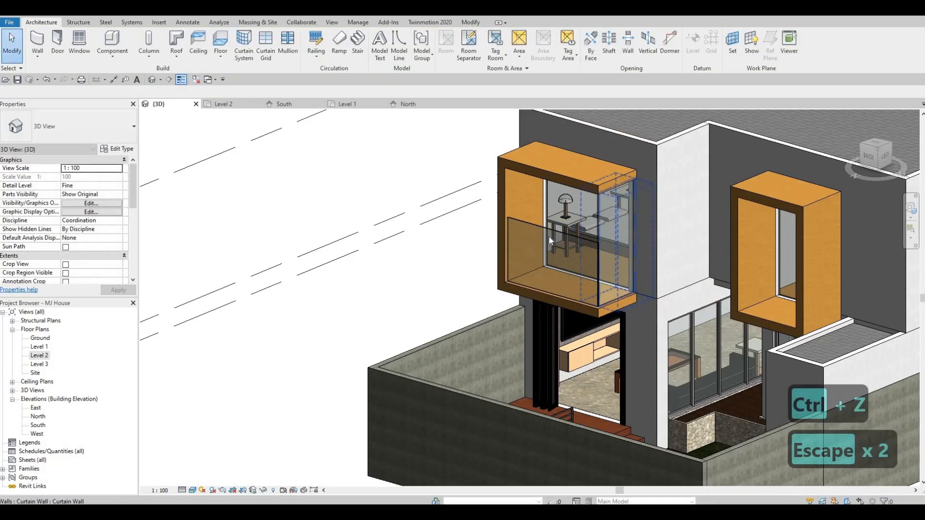
# Lower the front curtain wall's top further to railing height, about 1029 mm
pyautogui.scroll(3, 541, 241)
pyautogui.click(526, 264)
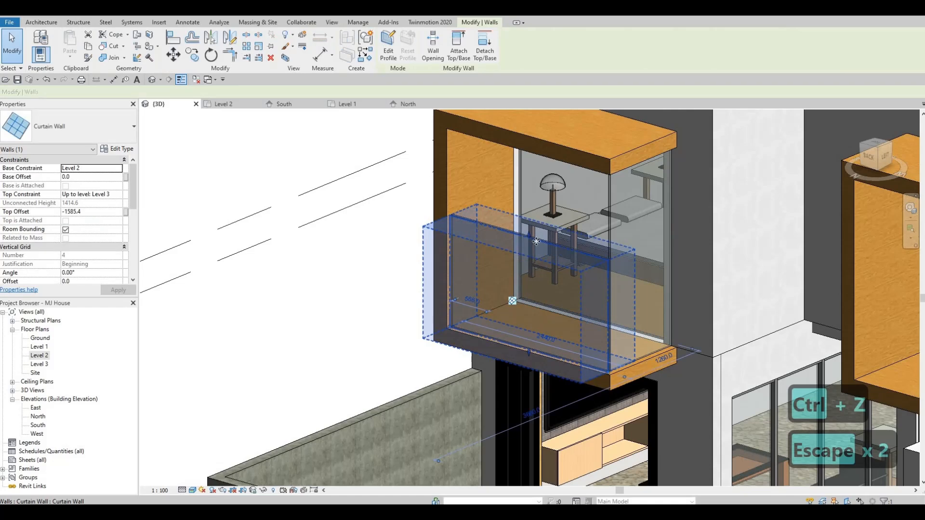
pyautogui.moveTo(530, 236); pyautogui.dragTo(608, 196)
pyautogui.press('Escape')
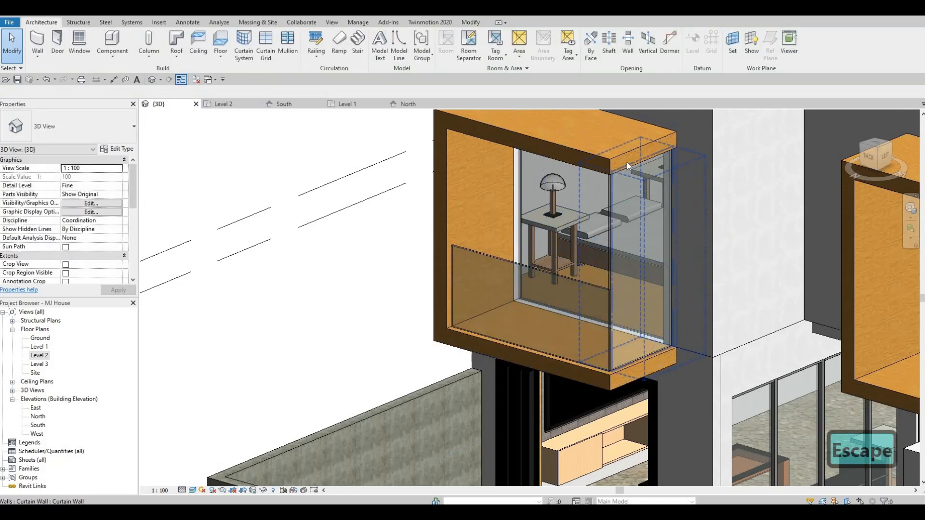
# Lower the side curtain wall's top to match the front glass railing and check the alignment of their top edges
pyautogui.click(639, 157)
pyautogui.moveTo(642, 157); pyautogui.dragTo(623, 264)
pyautogui.press('Escape')
pyautogui.press('Escape')
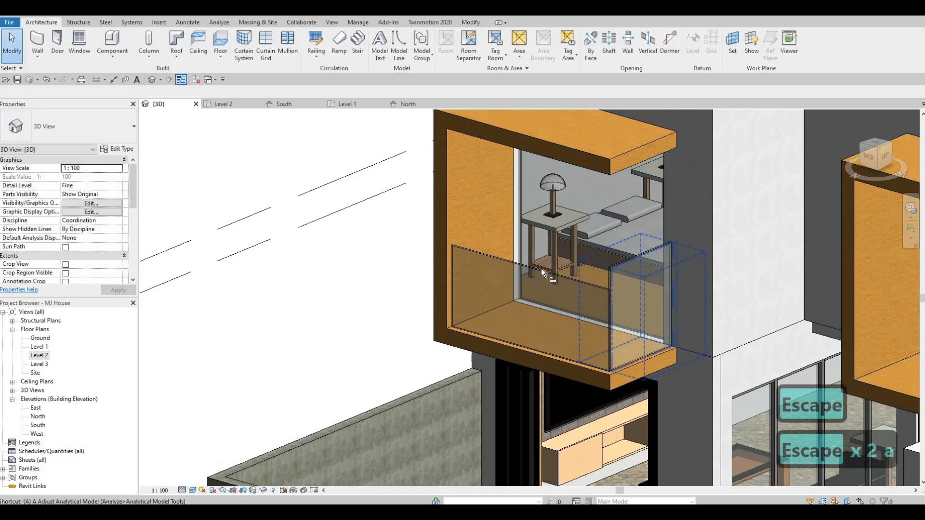
pyautogui.press('a')
pyautogui.press('l')
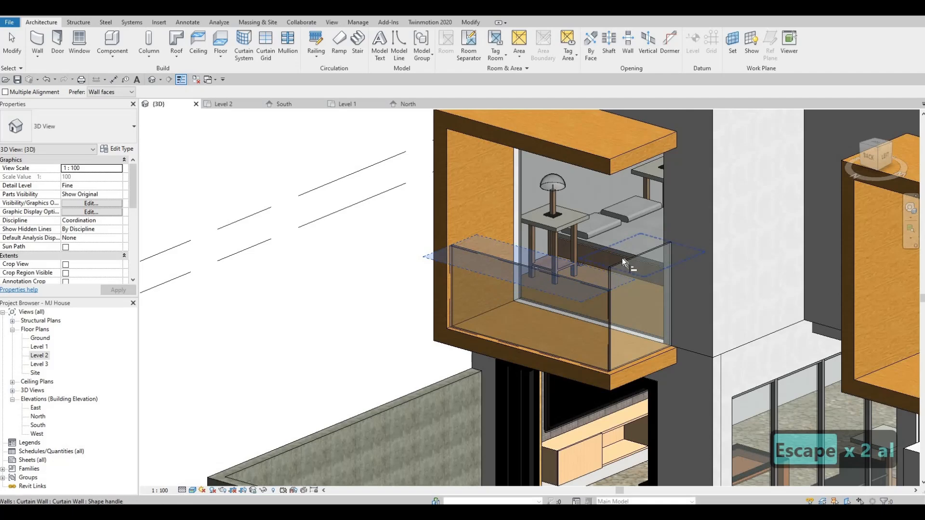
pyautogui.press('Escape')
pyautogui.scroll(-5, 604, 250)
pyautogui.keyDown('shift'); pyautogui.moveTo(626, 250); pyautogui.dragTo(670, 252, button='middle'); pyautogui.keyUp('shift')
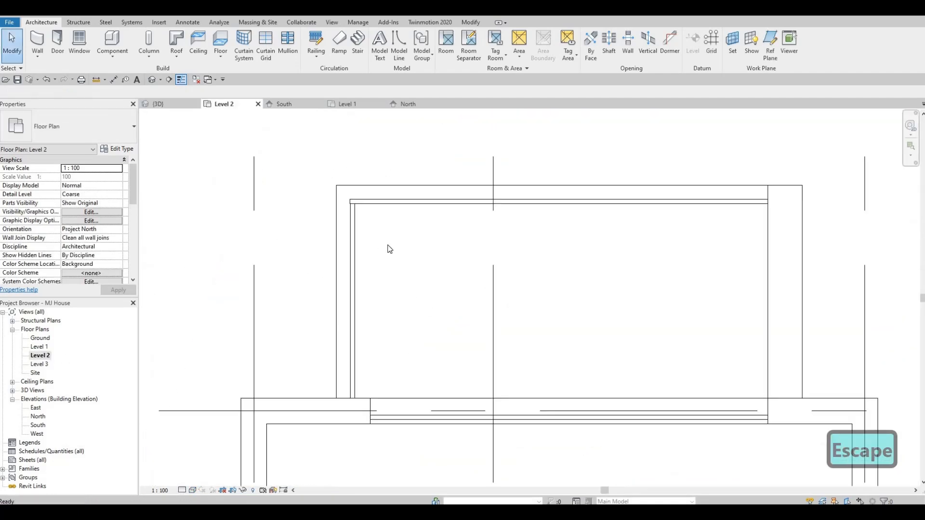
# In the Level 2 plan, create a similar curtain wall about 1560 mm long inside the front edge of the northwest bedroom's frame
pyautogui.scroll(-2, 397, 234)
pyautogui.press('Escape')
pyautogui.press('Escape')
pyautogui.press('Escape')
pyautogui.click(435, 217)
pyautogui.press('c')
pyautogui.press('s')
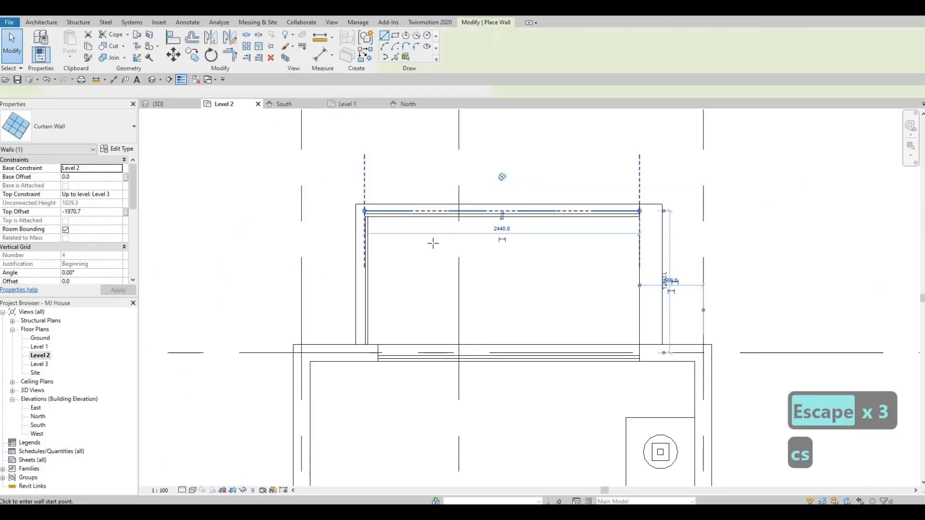
pyautogui.scroll(-1, 433, 243)
pyautogui.moveTo(433, 243); pyautogui.dragTo(705, 214, button='middle')
pyautogui.scroll(-2, 391, 231)
pyautogui.moveTo(391, 230); pyautogui.dragTo(513, 222, button='middle')
pyautogui.scroll(3, 449, 300)
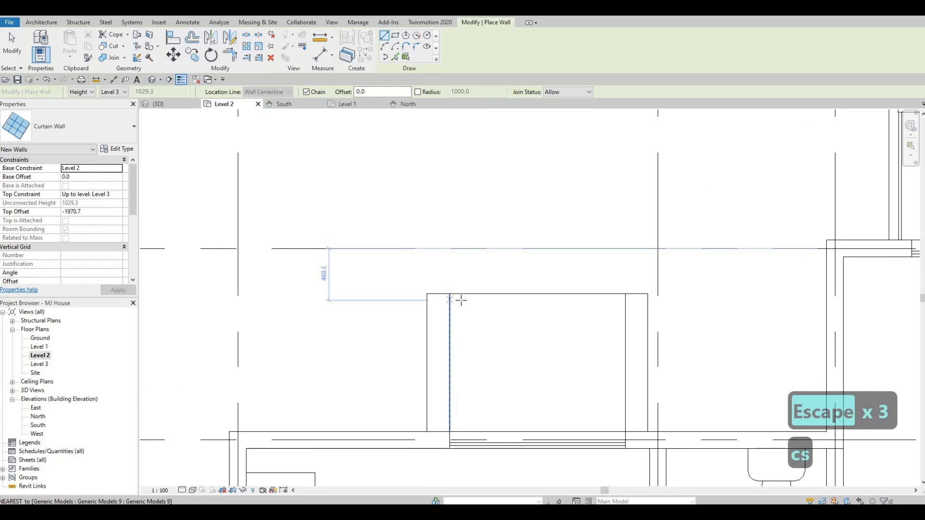
pyautogui.click(449, 300)
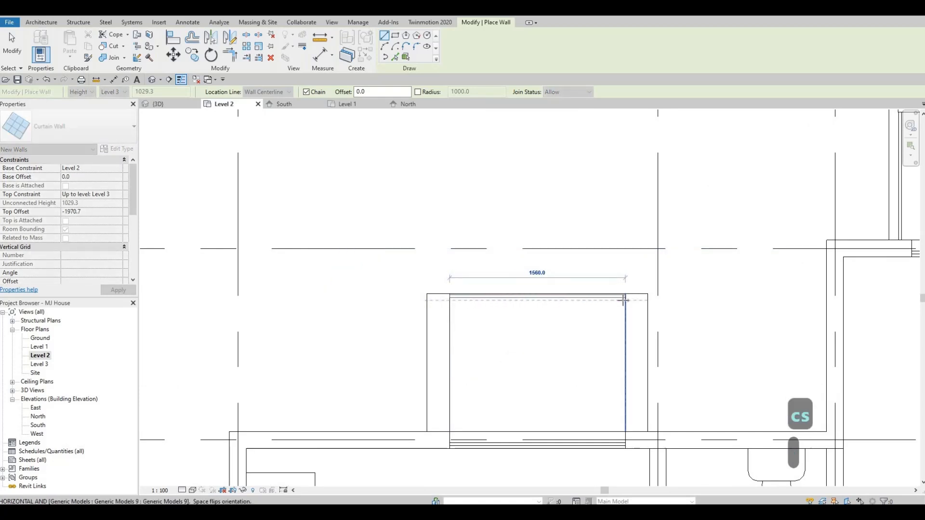
pyautogui.click(624, 301)
pyautogui.press('Escape')
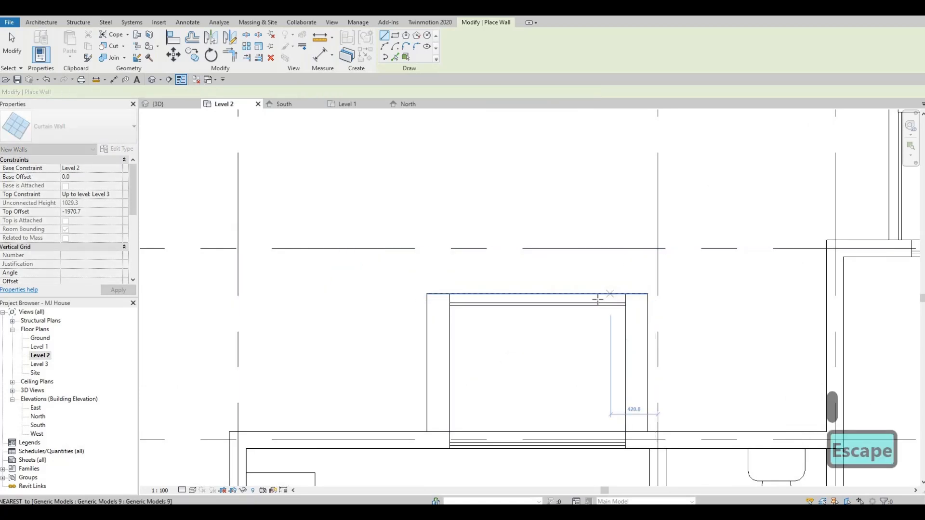
# Draw a matching curtain wall about 2920 mm long inside the front edge of the south bedroom's C-shaped frame
pyautogui.scroll(-5, 599, 300)
pyautogui.moveTo(442, 307); pyautogui.dragTo(349, 145, button='middle')
pyautogui.scroll(-2, 350, 146)
pyautogui.scroll(8, 453, 338)
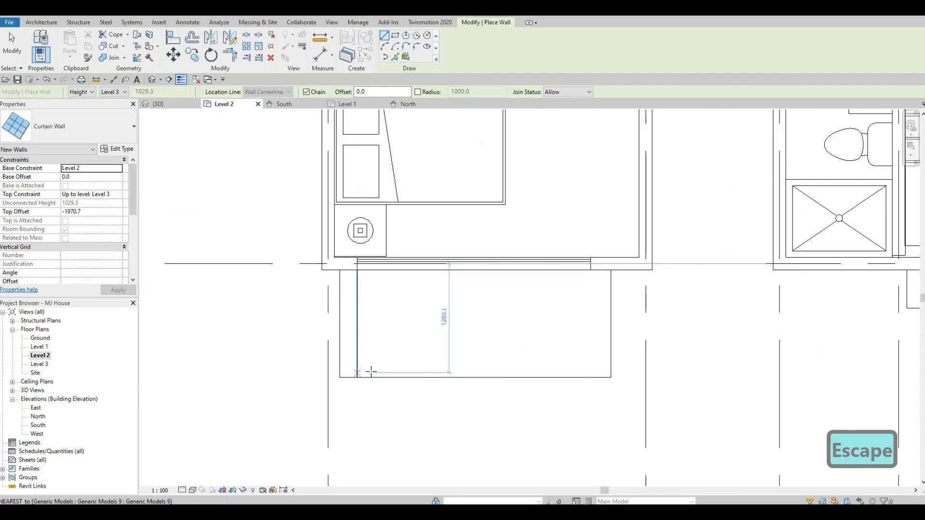
pyautogui.click(357, 370)
pyautogui.click(605, 370)
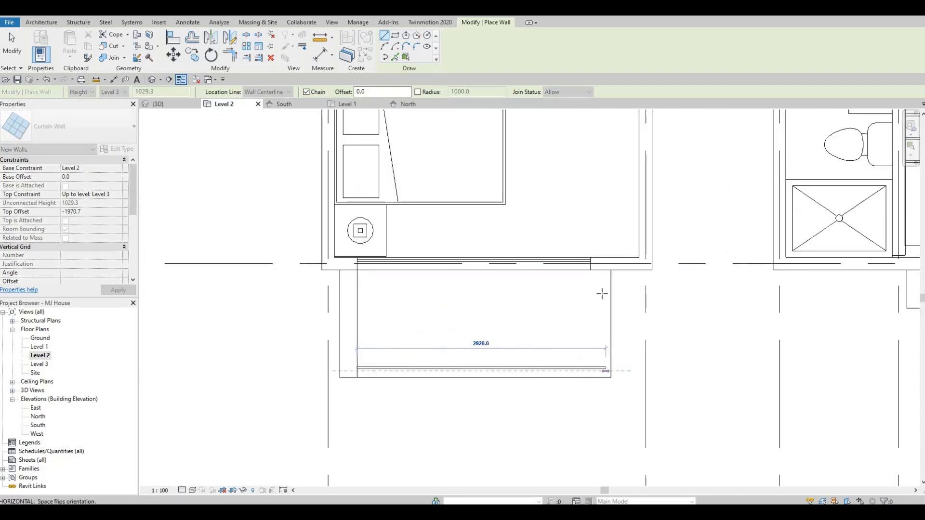
pyautogui.press('Escape')
# Draw a curtain wall about 1135 mm long along the open side of the south bedroom's C-shaped frame, meeting the front glass railing
pyautogui.click(606, 356)
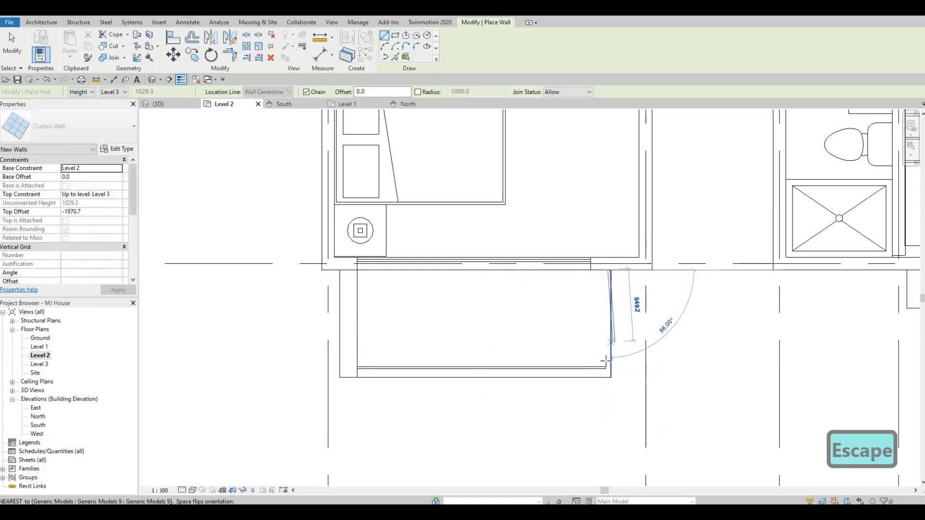
pyautogui.scroll(2, 606, 359)
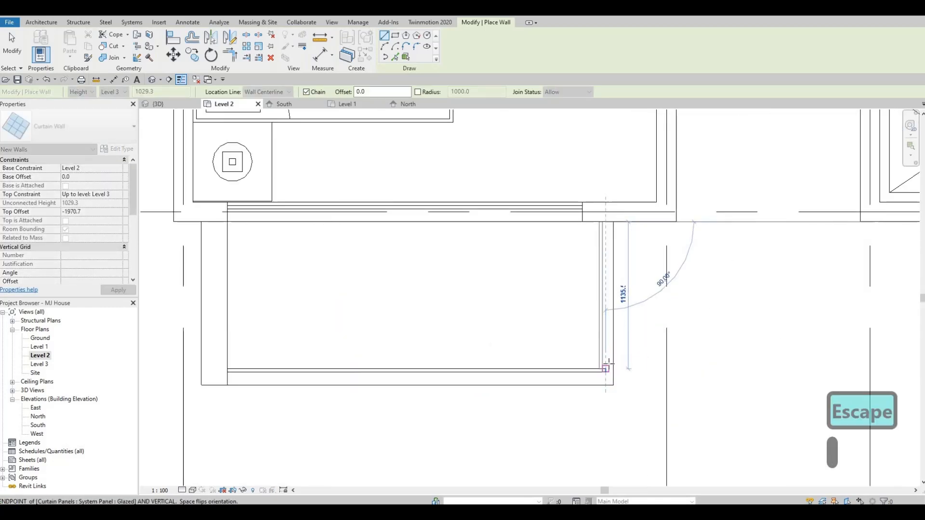
pyautogui.press('Escape')
pyautogui.scroll(-5, 631, 301)
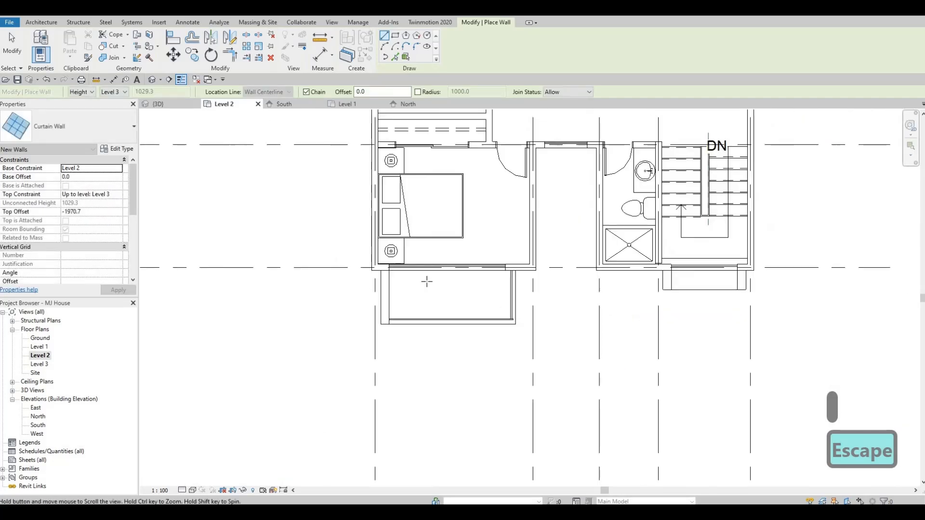
pyautogui.scroll(2, 271, 198)
pyautogui.scroll(-3, 271, 199)
pyautogui.press('Escape')
pyautogui.press('Escape')
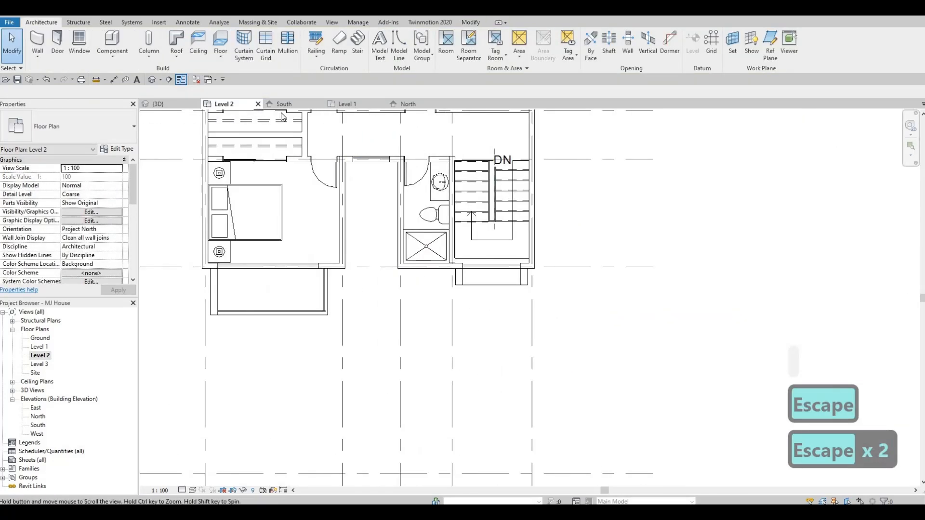
# In the Level 2 plan, nudge the south bedroom's side glass railing two increments outward toward the frame's outer edge
pyautogui.click(171, 104)
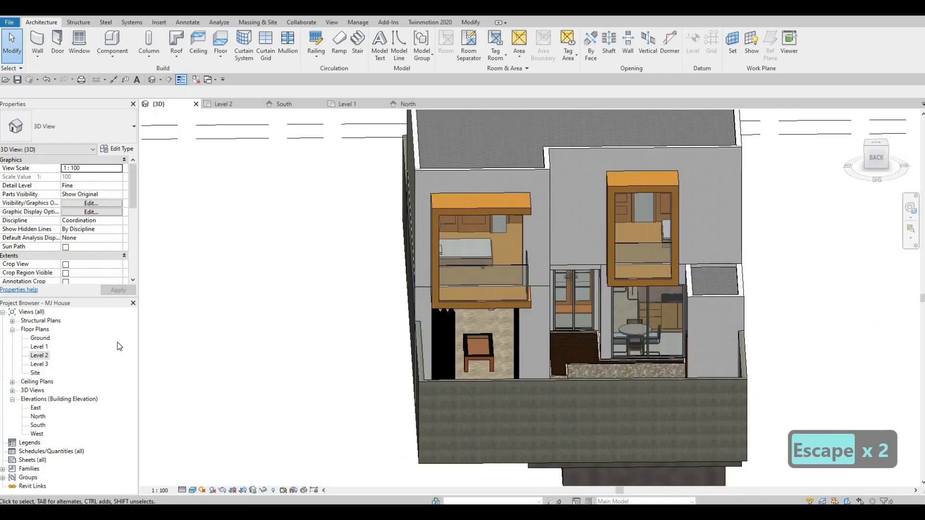
pyautogui.doubleClick(40, 355)
pyautogui.scroll(5, 326, 314)
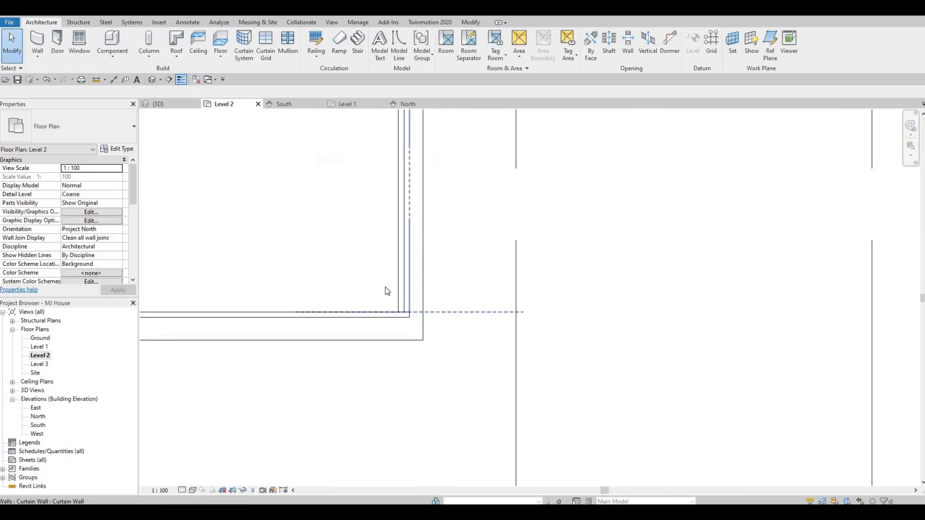
pyautogui.press('Escape')
pyautogui.click(399, 282)
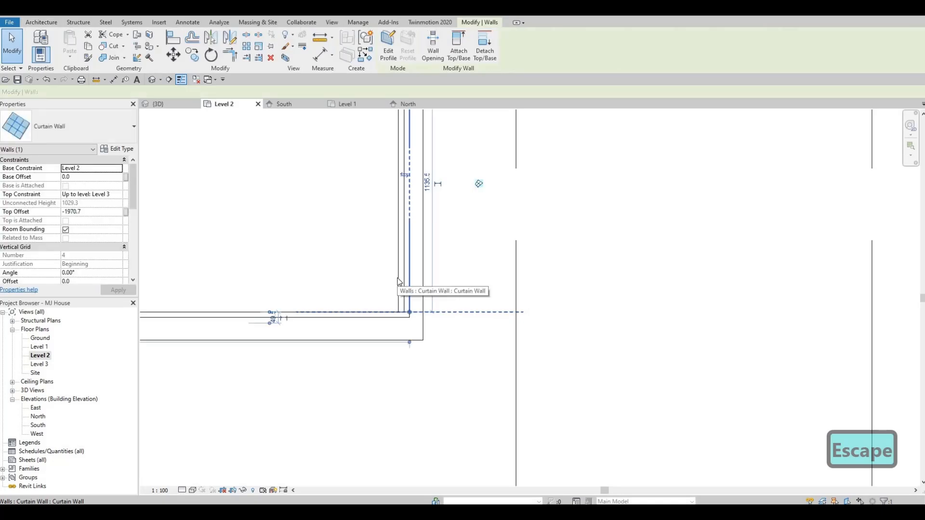
pyautogui.press('Right')
pyautogui.press('Right')
pyautogui.press('Escape')
pyautogui.scroll(-6, 415, 308)
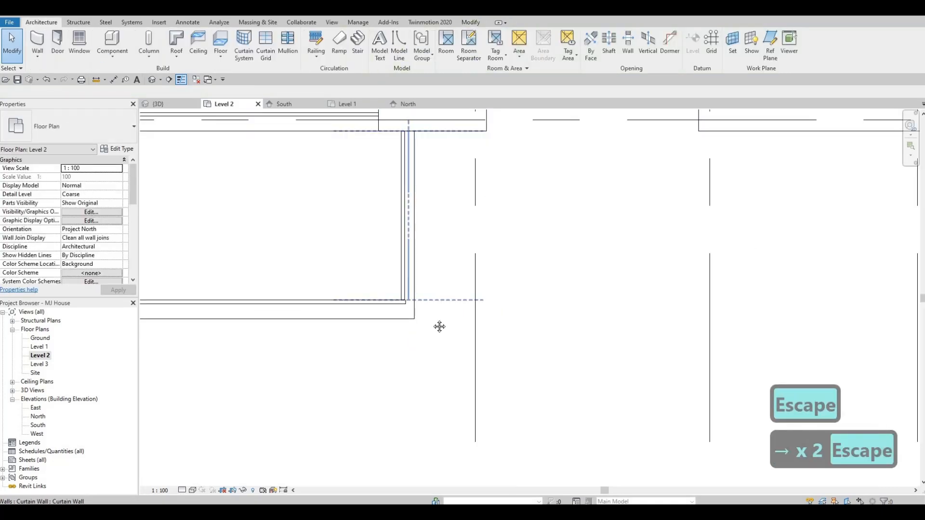
# Examine the glass railings in the north bedroom frames in plan, and inspect the front facade's frames and railings in 3D
pyautogui.scroll(6, 417, 192)
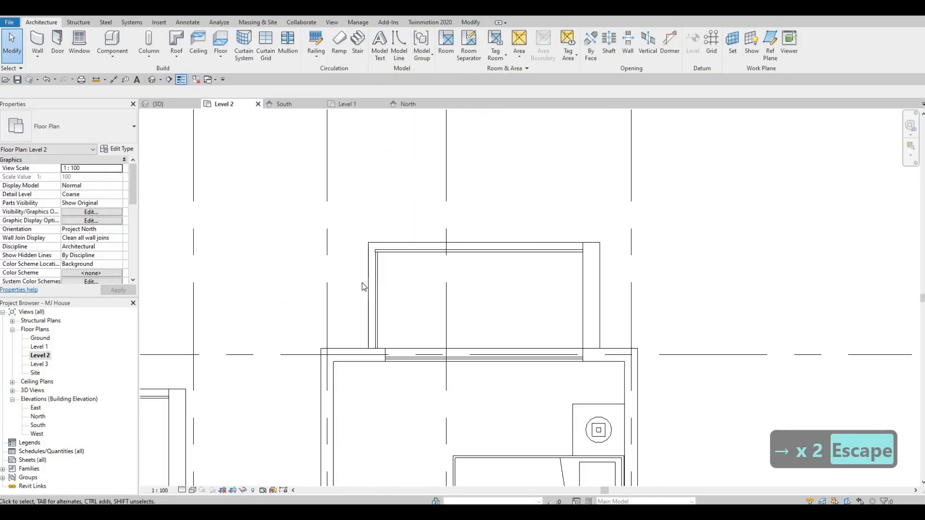
pyautogui.scroll(-4, 483, 289)
pyautogui.moveTo(380, 293); pyautogui.dragTo(510, 249, button='middle')
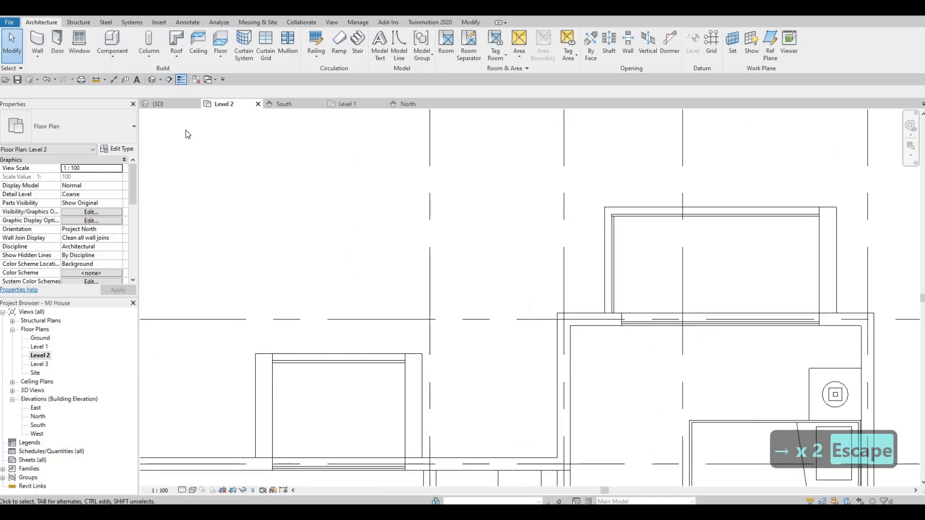
pyautogui.scroll(-2, 186, 135)
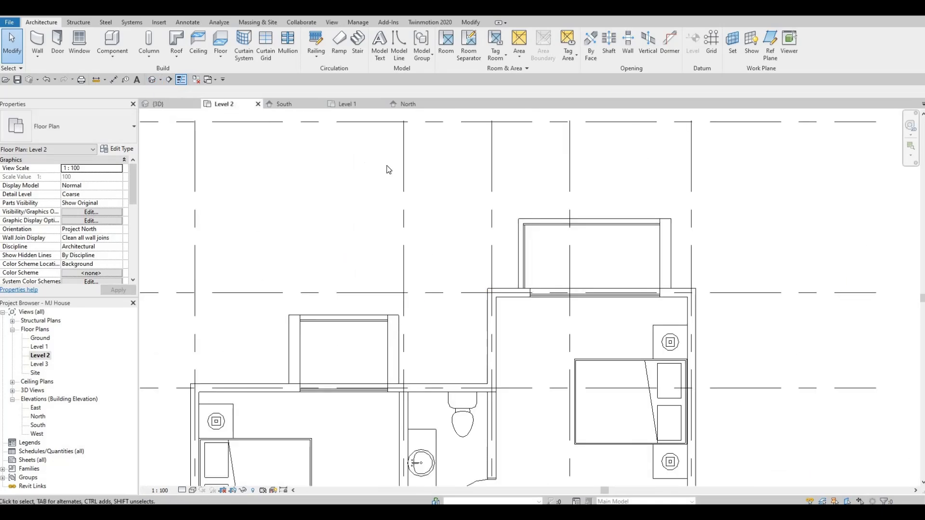
pyautogui.click(154, 81)
pyautogui.keyDown('shift'); pyautogui.moveTo(686, 247); pyautogui.dragTo(455, 305, button='middle'); pyautogui.keyUp('shift')
pyautogui.scroll(2, 753, 376)
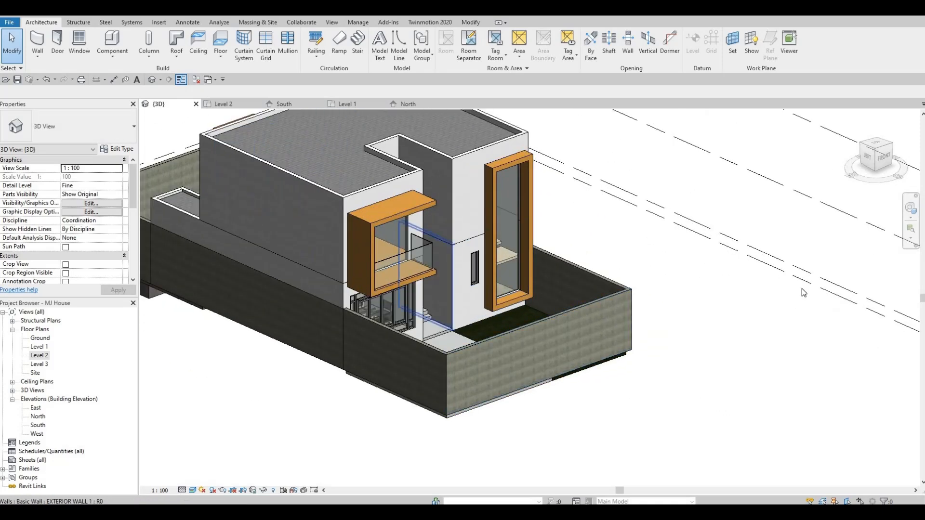